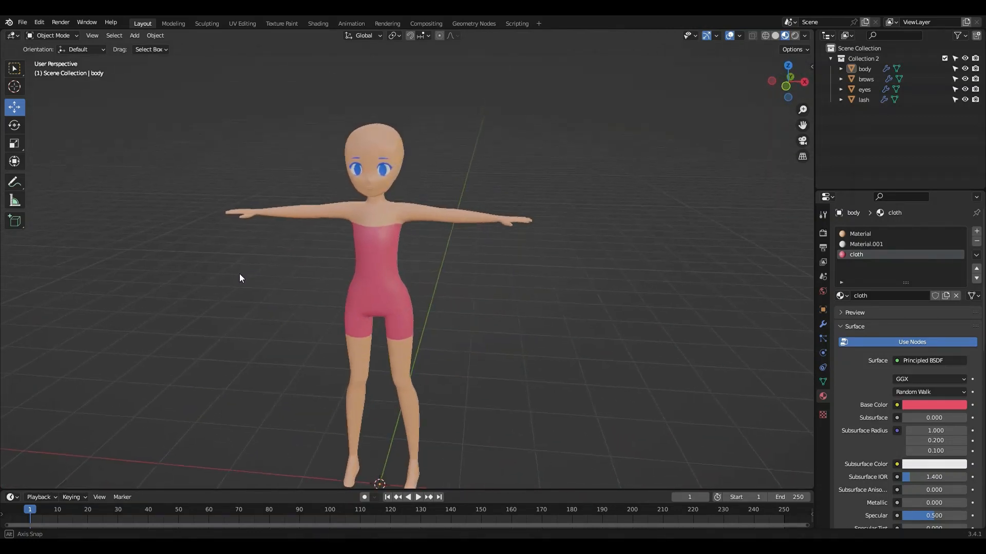
Examine the character model from the front and the side, including a close look at the torso
{"action": "scroll", "coordinate": [433, 336], "scroll_direction": "down", "scroll_amount": 2}
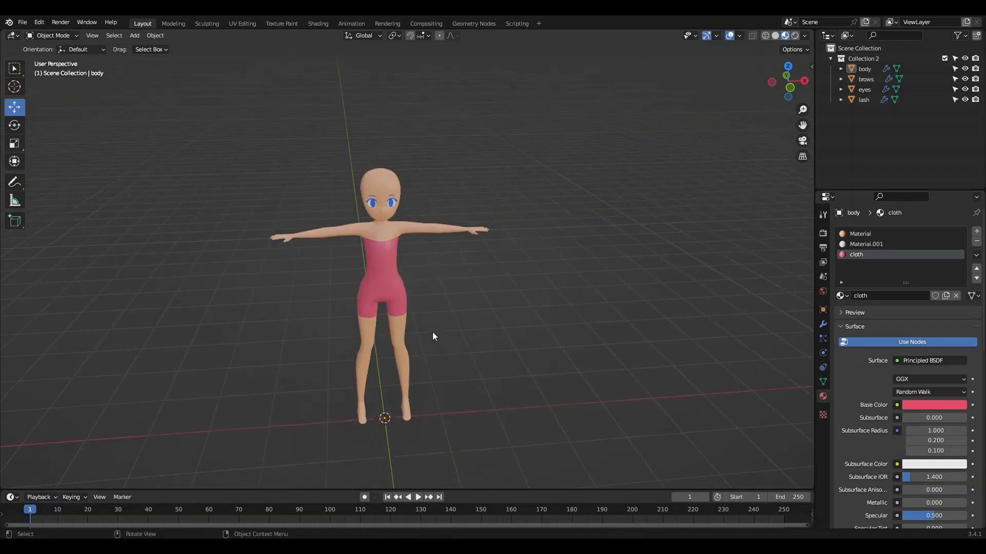
{"action": "middle_click_drag", "start_coordinate": [466, 317], "coordinate": [493, 301]}
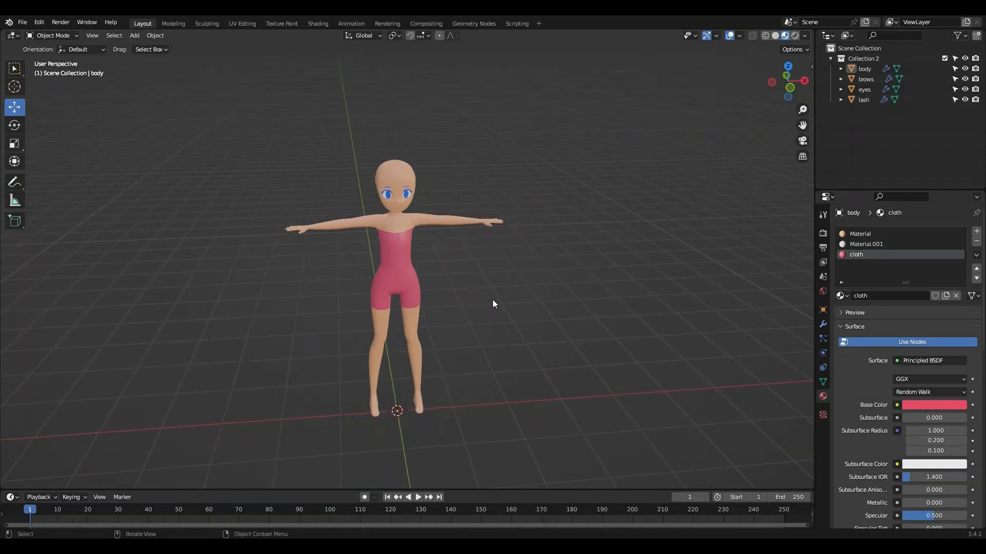
{"action": "scroll", "coordinate": [491, 302], "scroll_direction": "up", "scroll_amount": 2}
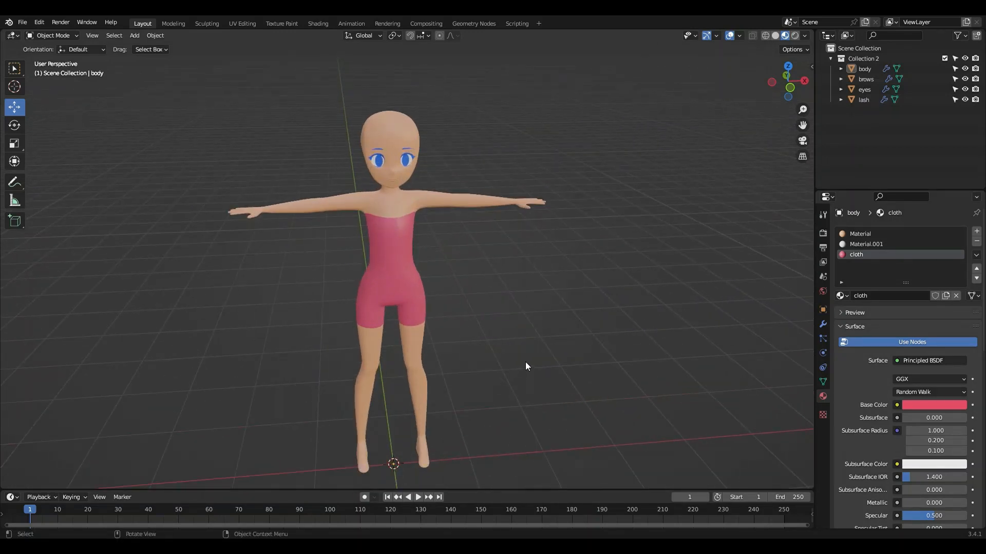
{"action": "middle_click_drag", "start_coordinate": [730, 114], "coordinate": [693, 297]}
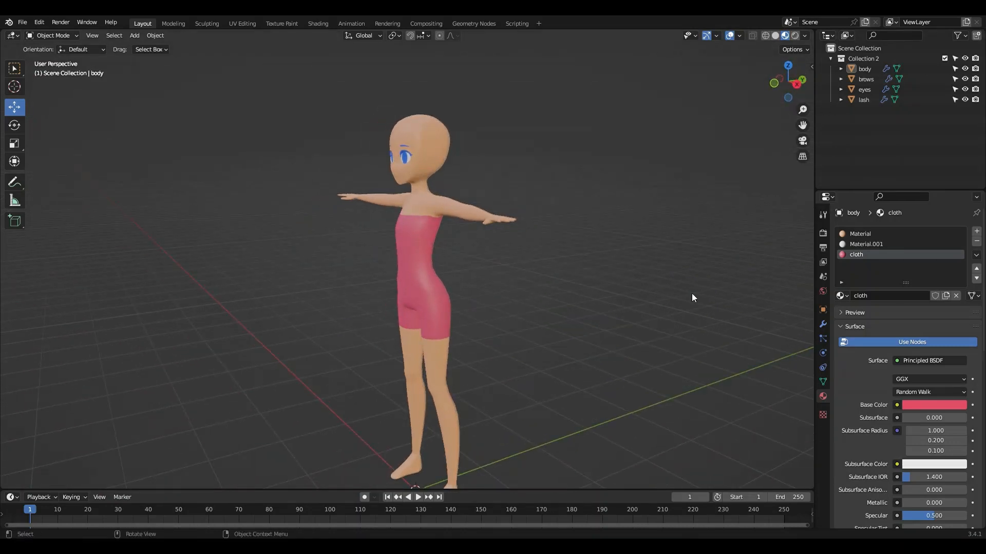
{"action": "middle_click_drag", "start_coordinate": [213, 221], "coordinate": [287, 234]}
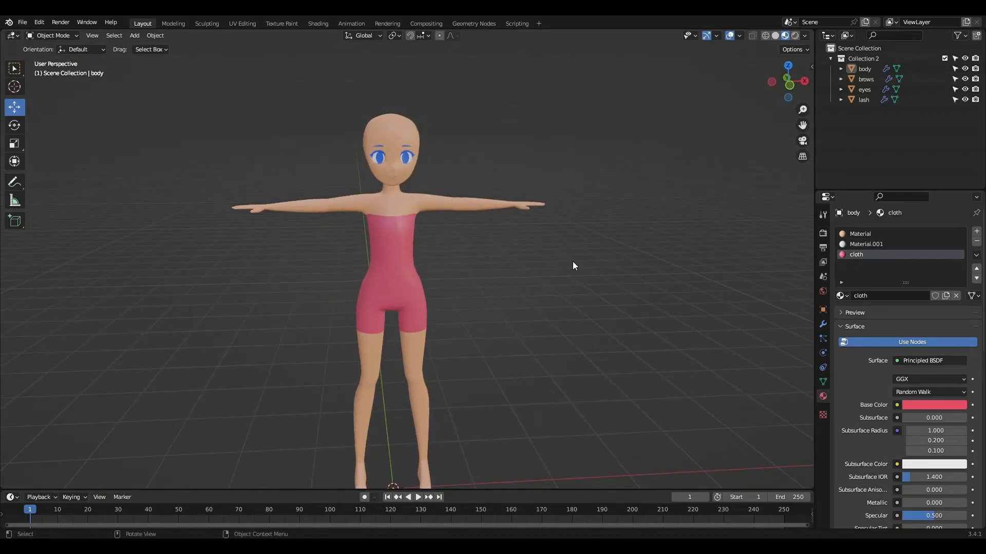
{"action": "mouse_move", "coordinate": [573, 263]}
{"action": "middle_mouse_down"}
{"action": "mouse_move", "coordinate": [421, 250]}
{"action": "mouse_move", "coordinate": [350, 262]}
{"action": "mouse_move", "coordinate": [576, 256]}
{"action": "middle_mouse_up"}
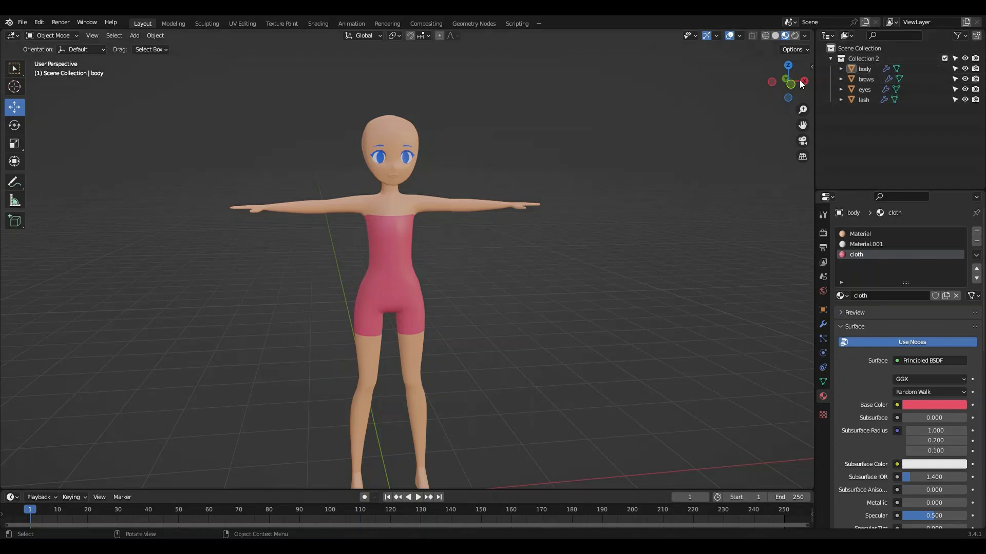
{"action": "scroll", "coordinate": [322, 180], "scroll_direction": "up", "scroll_amount": 3}
{"action": "middle_click_drag", "start_coordinate": [322, 180], "coordinate": [365, 248]}
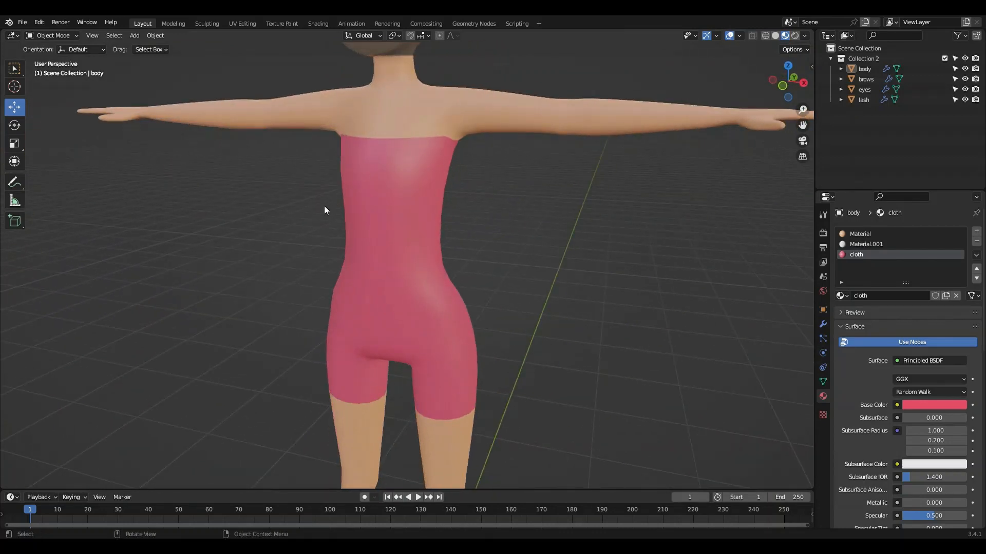
{"action": "middle_click_drag", "start_coordinate": [324, 210], "coordinate": [424, 274]}
{"action": "scroll", "coordinate": [400, 277], "scroll_direction": "down", "scroll_amount": 3}
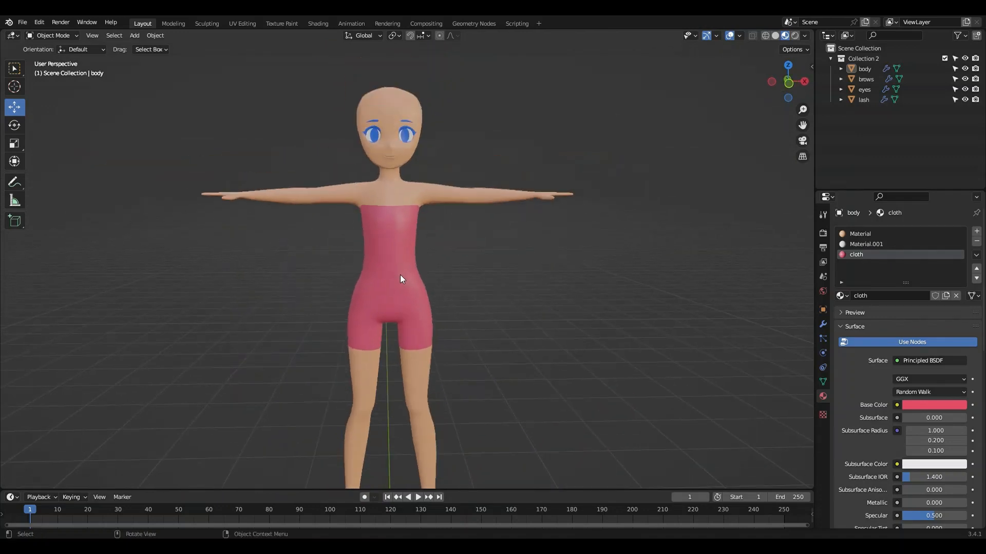
Rename the body's orange material to "skin" and its white material to "eyewhite"
{"action": "left_click", "coordinate": [862, 234]}
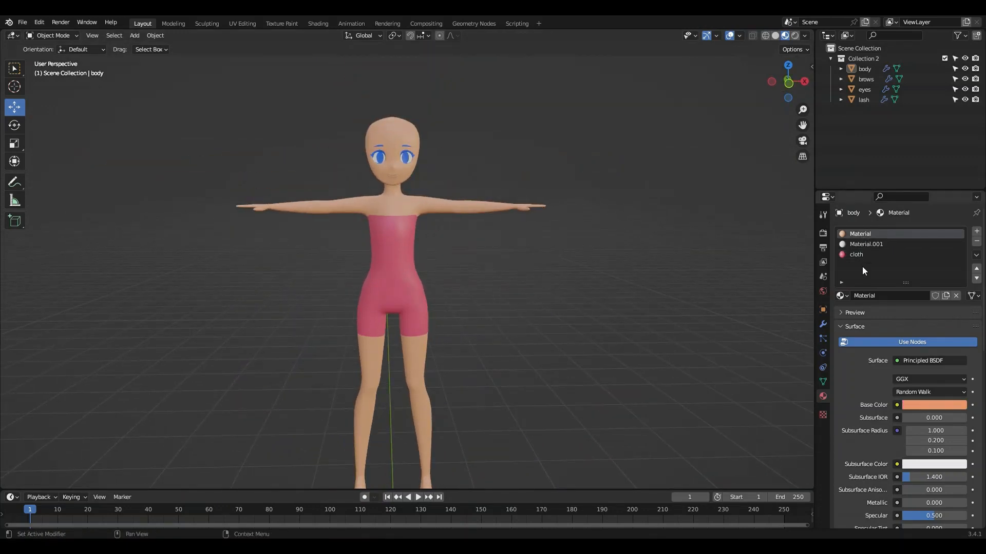
{"action": "left_click", "coordinate": [888, 296]}
{"action": "type", "text": "skin"}
{"action": "key", "text": "Return"}
{"action": "left_click", "coordinate": [888, 243]}
{"action": "left_click", "coordinate": [892, 297]}
{"action": "type", "text": "eyewhite"}
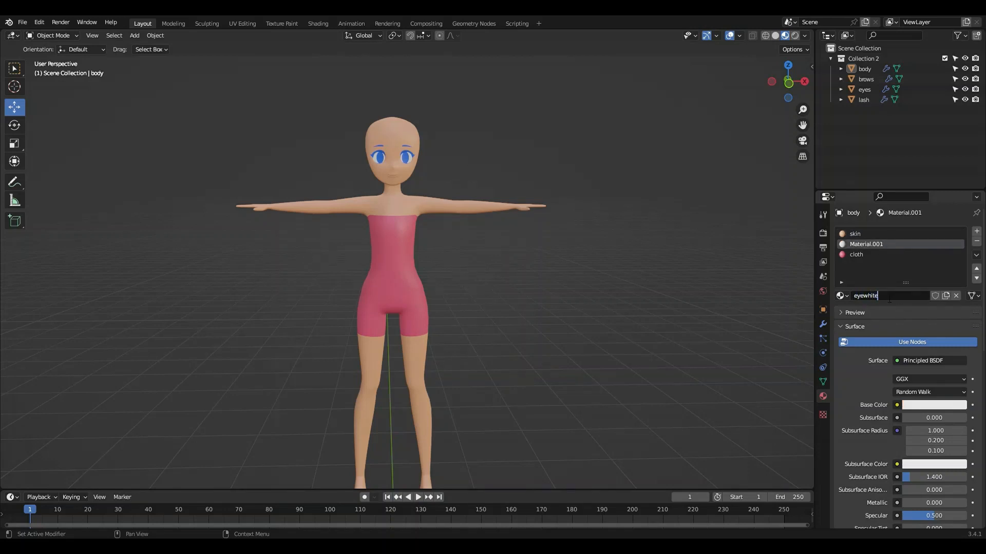
{"action": "key", "text": "Return"}
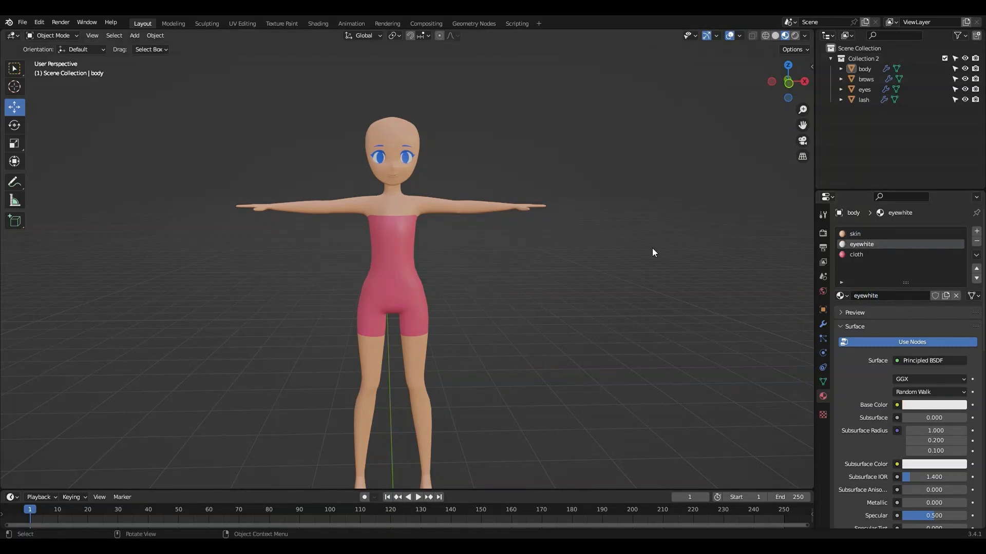
Assign the existing cloth material to the eyelashes and the eyebrows in place of their blue material
{"action": "scroll", "coordinate": [371, 99], "scroll_direction": "up", "scroll_amount": 4}
{"action": "middle_click_drag", "start_coordinate": [390, 92], "coordinate": [486, 318], "text": "shift"}
{"action": "scroll", "coordinate": [520, 263], "scroll_direction": "up", "scroll_amount": 3}
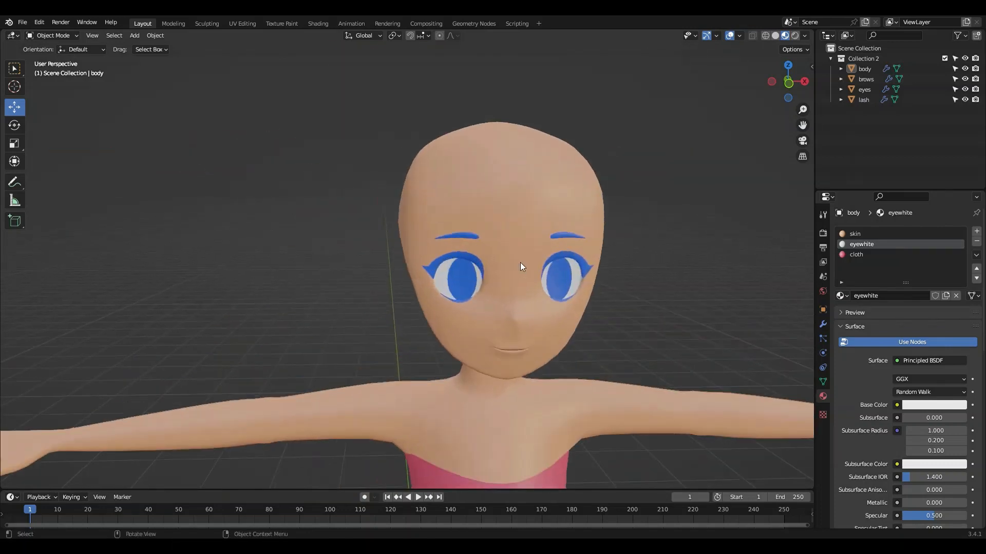
{"action": "left_click", "coordinate": [466, 257]}
{"action": "left_click", "coordinate": [843, 275]}
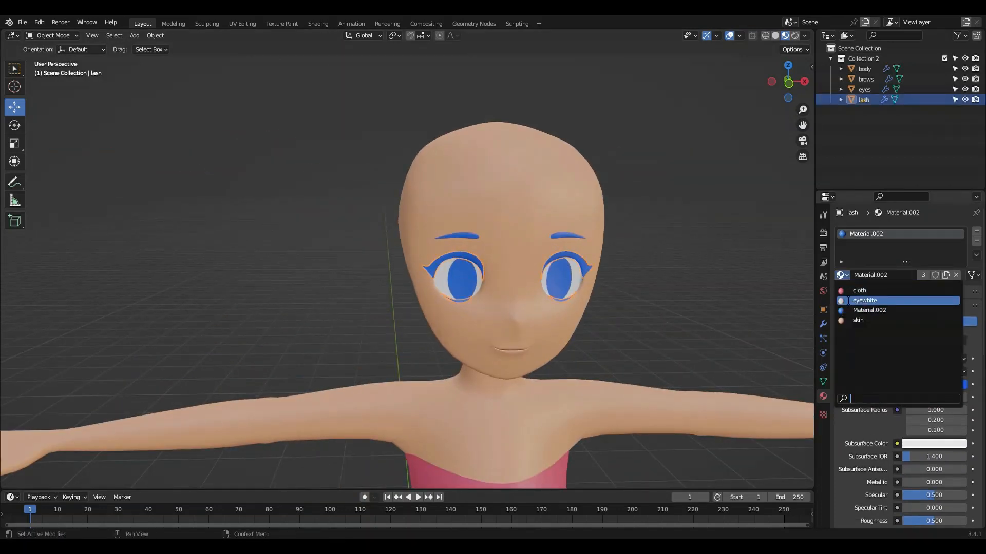
{"action": "left_click", "coordinate": [844, 286]}
{"action": "left_click", "coordinate": [561, 235]}
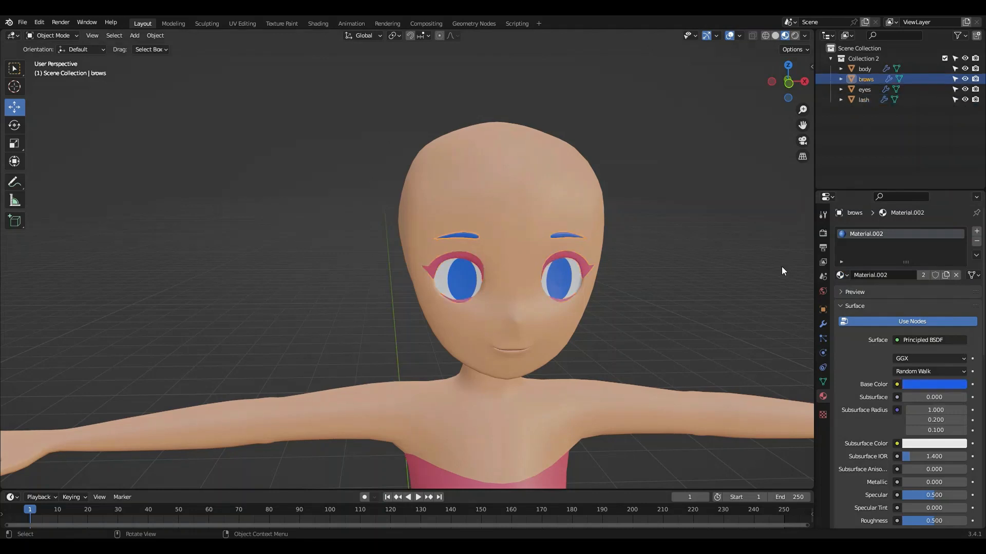
{"action": "left_click", "coordinate": [841, 276]}
{"action": "left_click", "coordinate": [873, 290]}
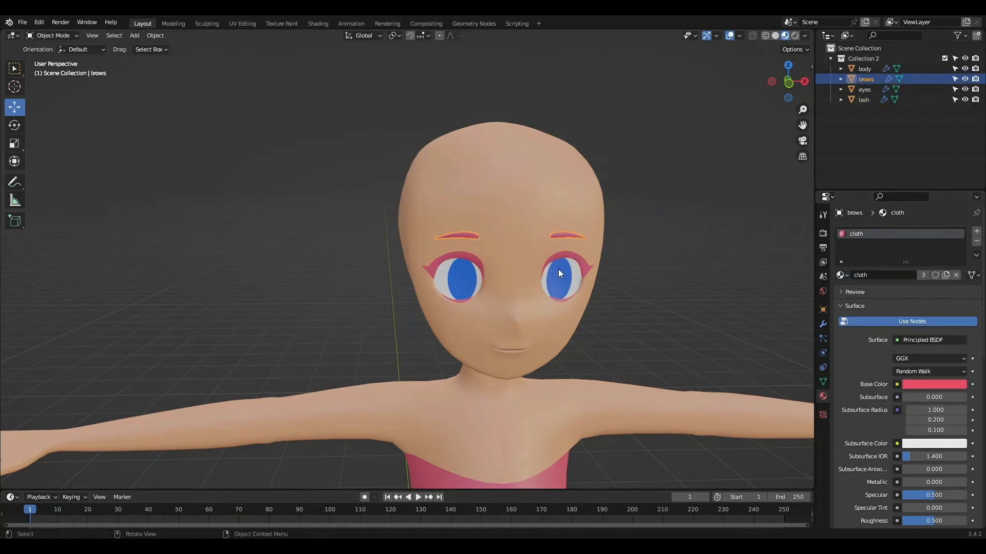
Rename the blue material on the eyes object to "eye"
{"action": "left_click", "coordinate": [563, 272]}
{"action": "double_click", "coordinate": [913, 274]}
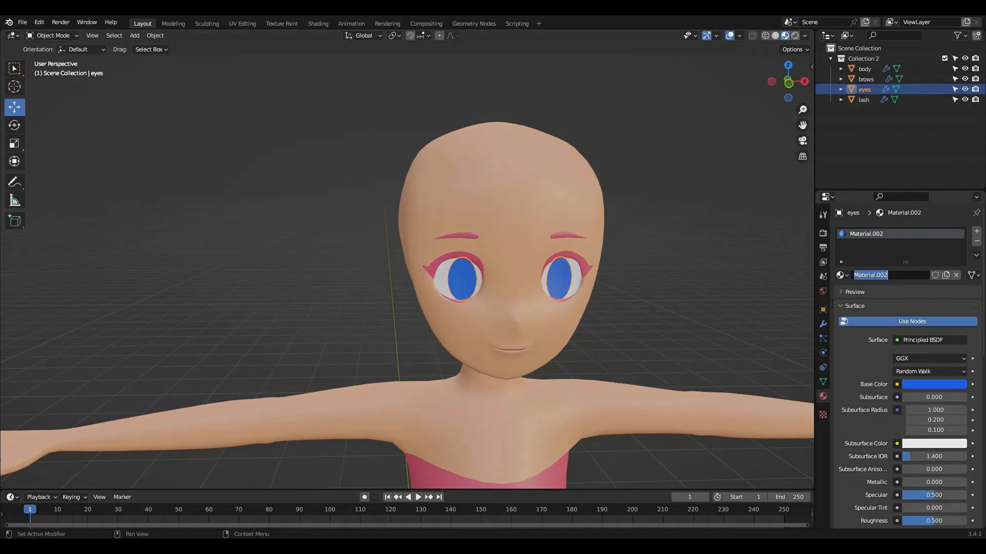
{"action": "type", "text": "eye"}
{"action": "key", "text": "Return"}
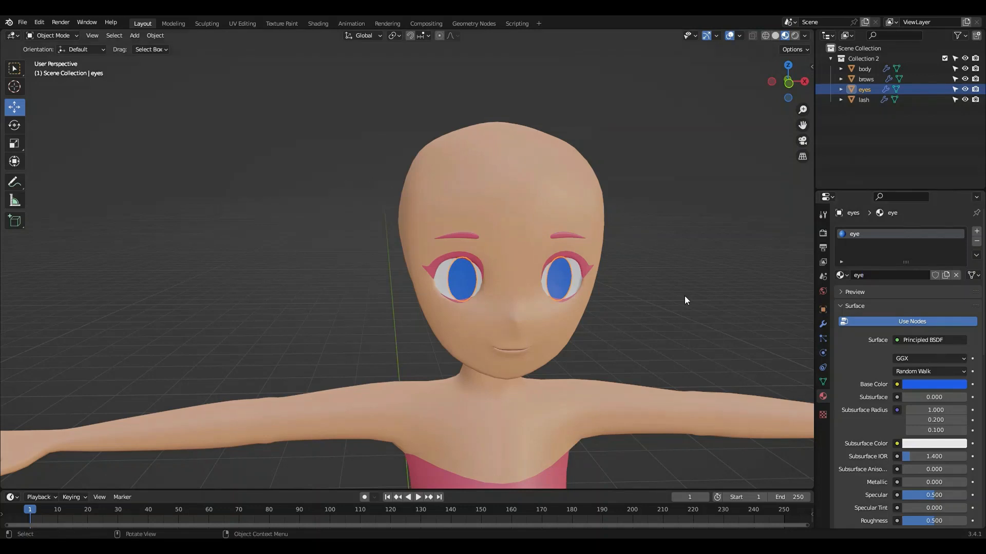
Add a sun light and move it above head height, off to the negative X side of the character
{"action": "mouse_move", "coordinate": [695, 282]}
{"action": "middle_mouse_down"}
{"action": "mouse_move", "coordinate": [476, 279]}
{"action": "mouse_move", "coordinate": [703, 285]}
{"action": "mouse_move", "coordinate": [672, 276]}
{"action": "mouse_move", "coordinate": [688, 270]}
{"action": "middle_mouse_up"}
{"action": "scroll", "coordinate": [688, 270], "scroll_direction": "down", "scroll_amount": 8}
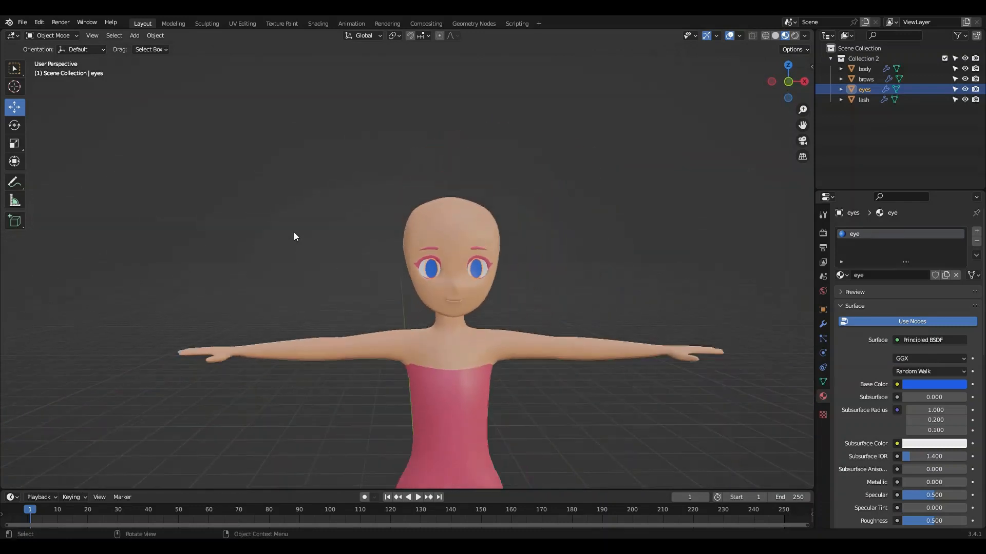
{"action": "left_click", "coordinate": [135, 35]}
{"action": "mouse_move", "coordinate": [139, 175]}
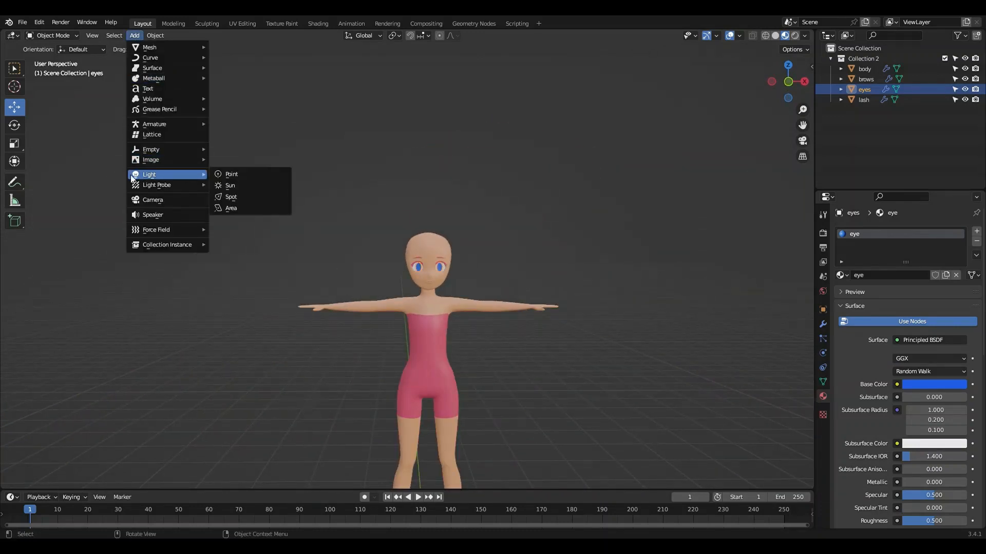
{"action": "left_click", "coordinate": [230, 185]}
{"action": "scroll", "coordinate": [362, 273], "scroll_direction": "down", "scroll_amount": 2}
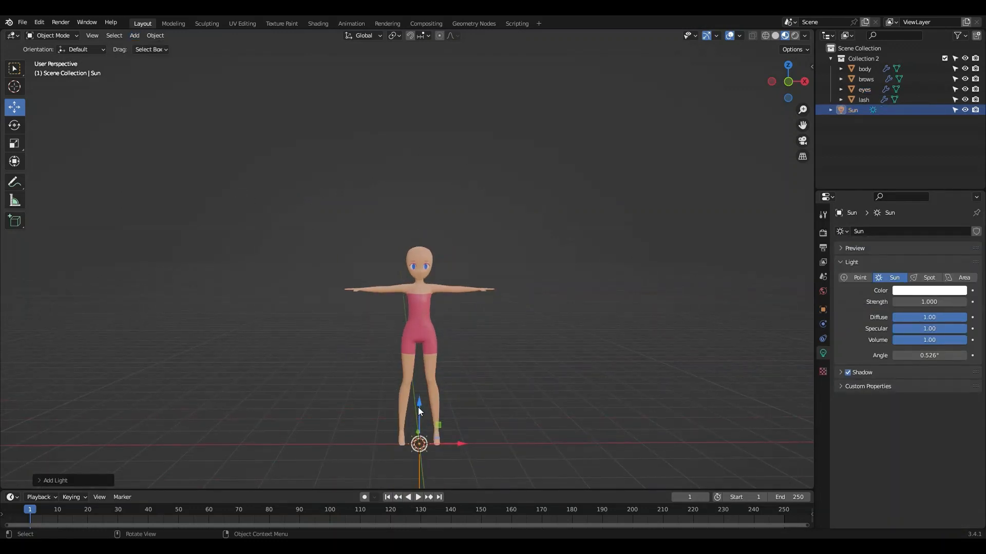
{"action": "left_click_drag", "start_coordinate": [418, 407], "coordinate": [419, 197]}
{"action": "left_click_drag", "start_coordinate": [442, 236], "coordinate": [359, 244]}
Switch the viewport to rendered shading and set the sun light's strength to 5
{"action": "left_click", "coordinate": [793, 35]}
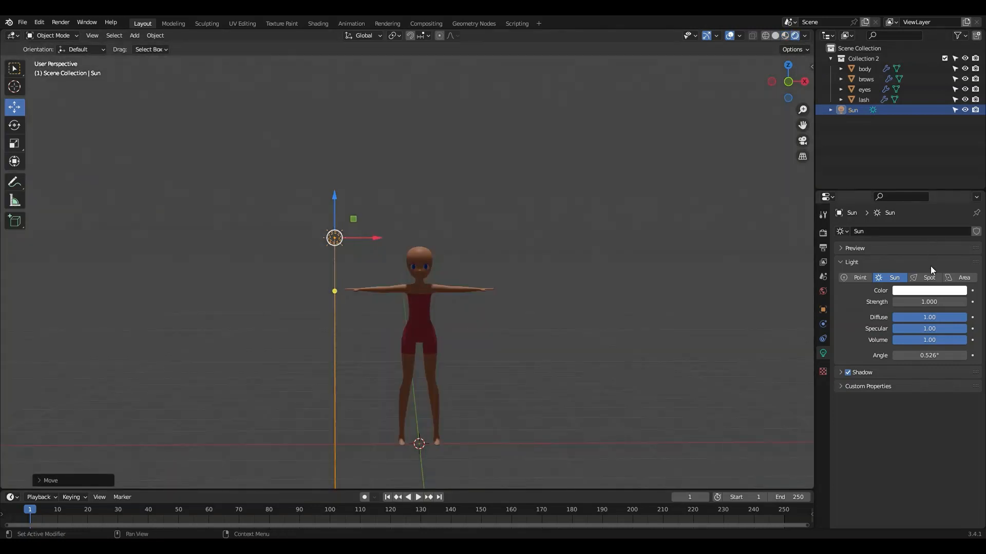
{"action": "left_click", "coordinate": [928, 302]}
{"action": "type", "text": "5"}
{"action": "key", "text": "Return"}
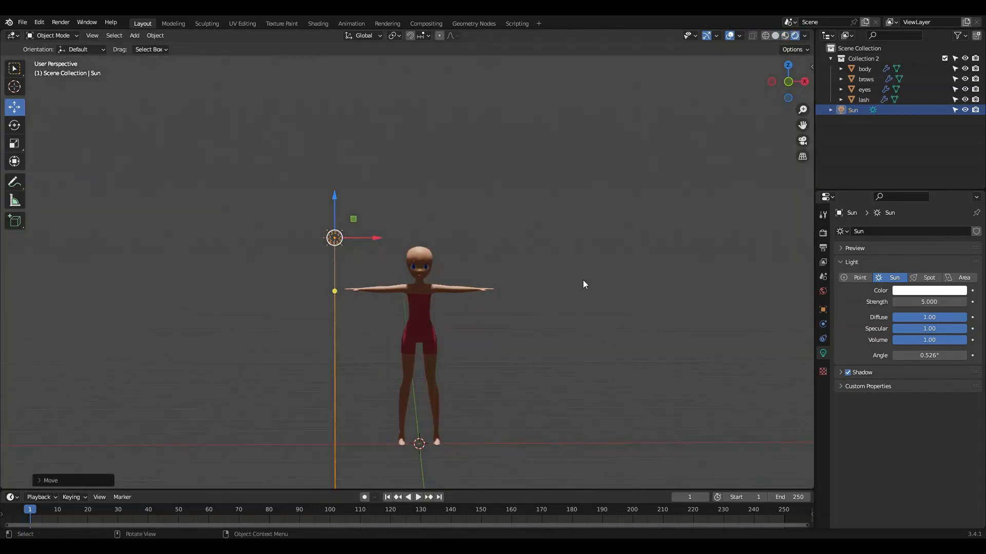
Rotate the sun light freely so that it illuminates the character's face and the front of the body
{"action": "scroll", "coordinate": [454, 291], "scroll_direction": "up", "scroll_amount": 8}
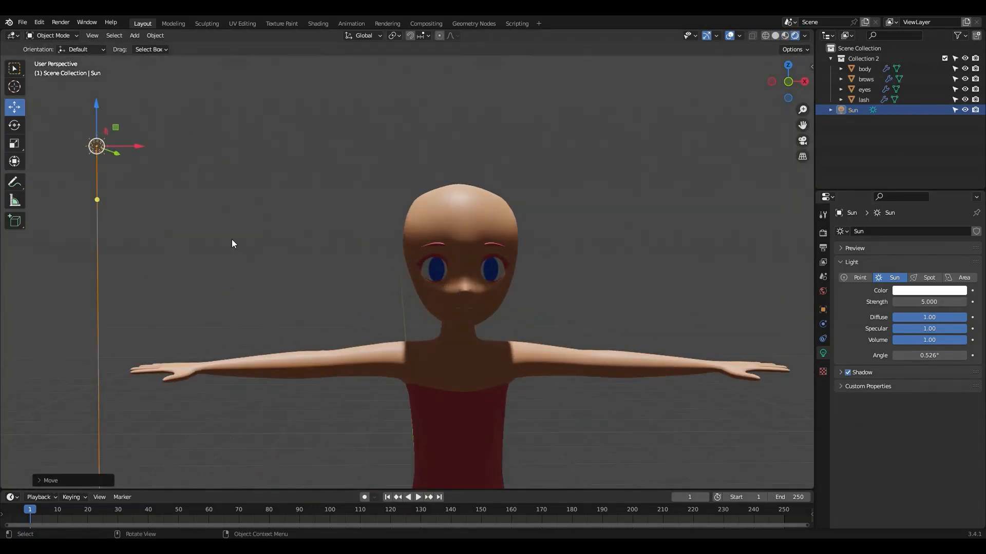
{"action": "left_click", "coordinate": [14, 125]}
{"action": "left_click_drag", "start_coordinate": [80, 127], "coordinate": [126, 181]}
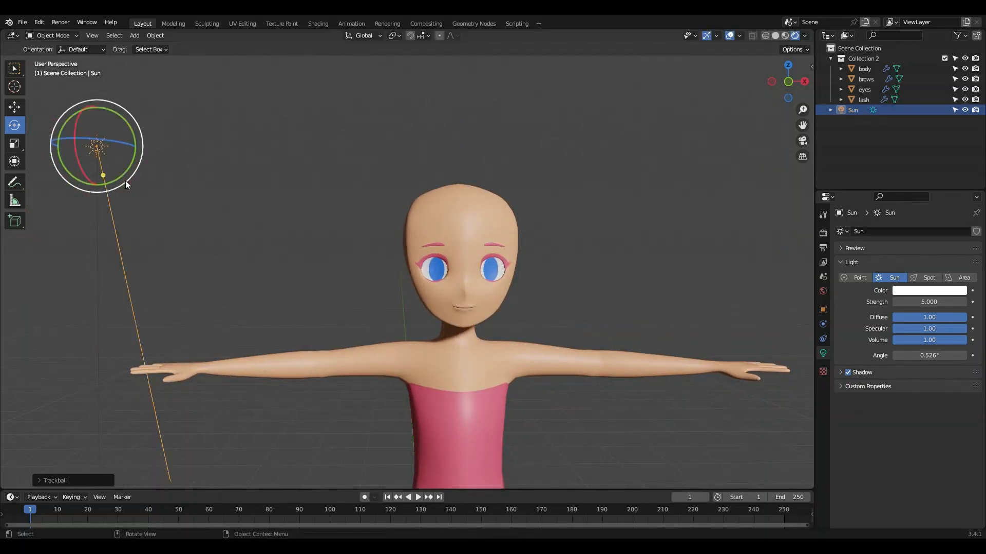
Examine how the sun light shades the character's face and body from several angles and distances
{"action": "scroll", "coordinate": [399, 214], "scroll_direction": "down", "scroll_amount": 5}
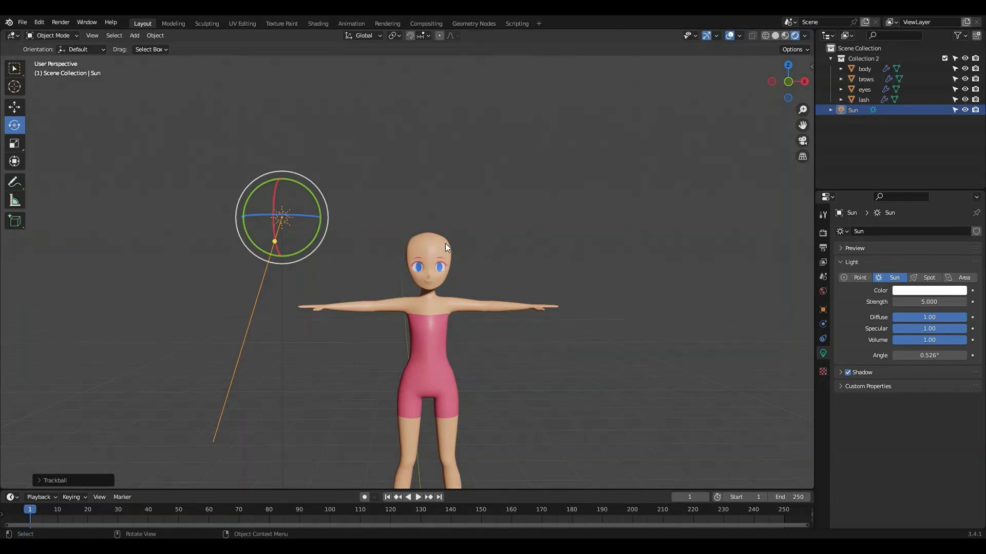
{"action": "scroll", "coordinate": [462, 262], "scroll_direction": "up", "scroll_amount": 5}
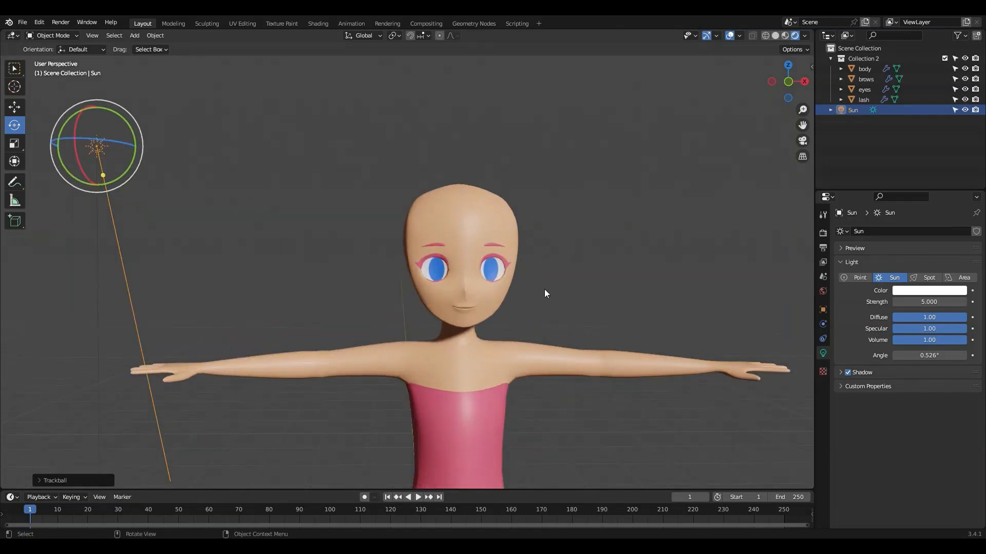
{"action": "scroll", "coordinate": [541, 289], "scroll_direction": "up", "scroll_amount": 3}
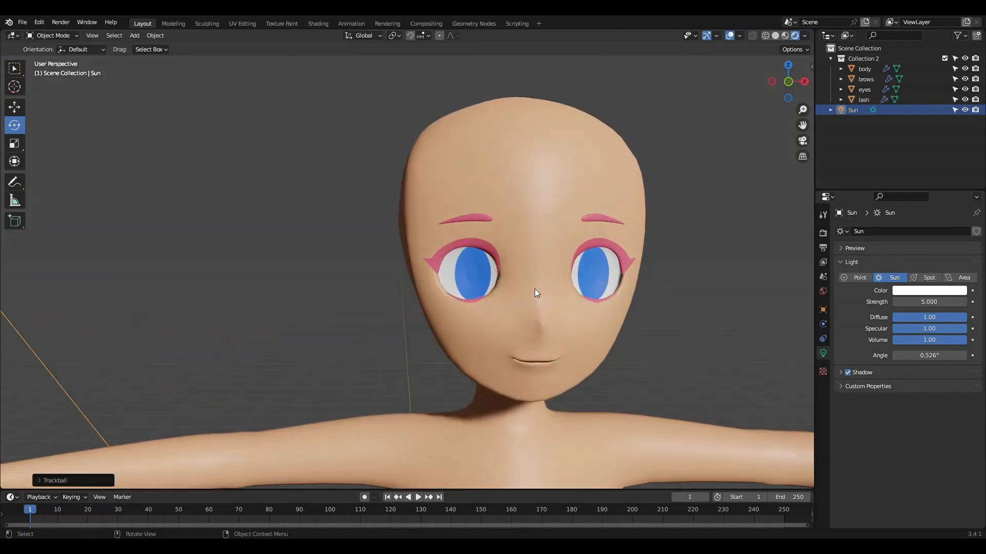
{"action": "middle_click_drag", "start_coordinate": [613, 325], "coordinate": [522, 322]}
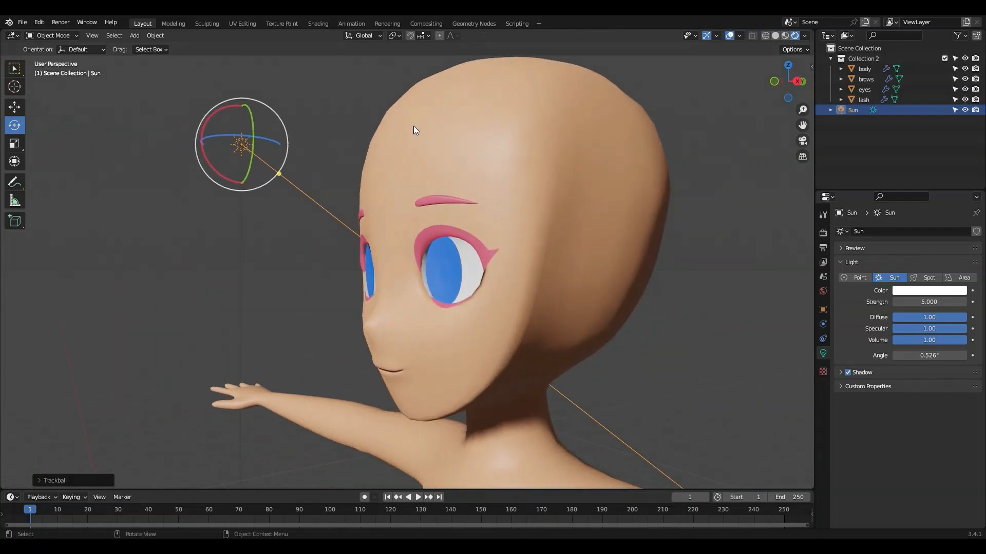
{"action": "middle_click_drag", "start_coordinate": [426, 276], "coordinate": [421, 391]}
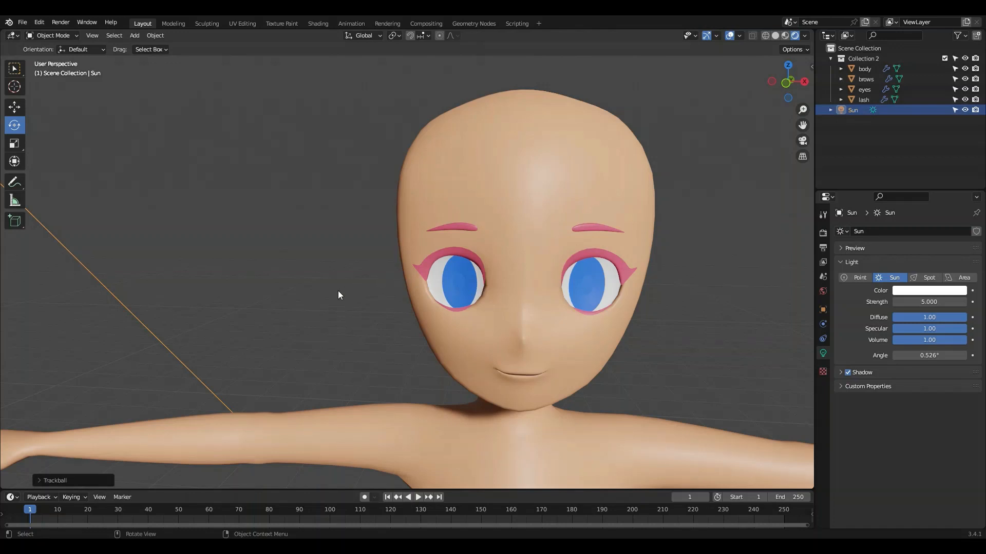
{"action": "scroll", "coordinate": [337, 287], "scroll_direction": "down", "scroll_amount": 8}
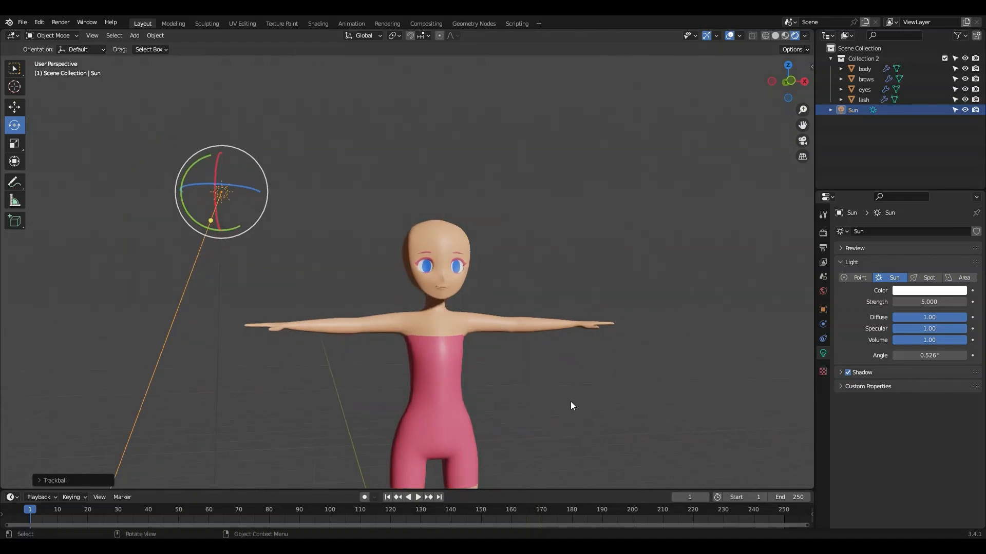
{"action": "middle_click_drag", "start_coordinate": [571, 401], "coordinate": [507, 371]}
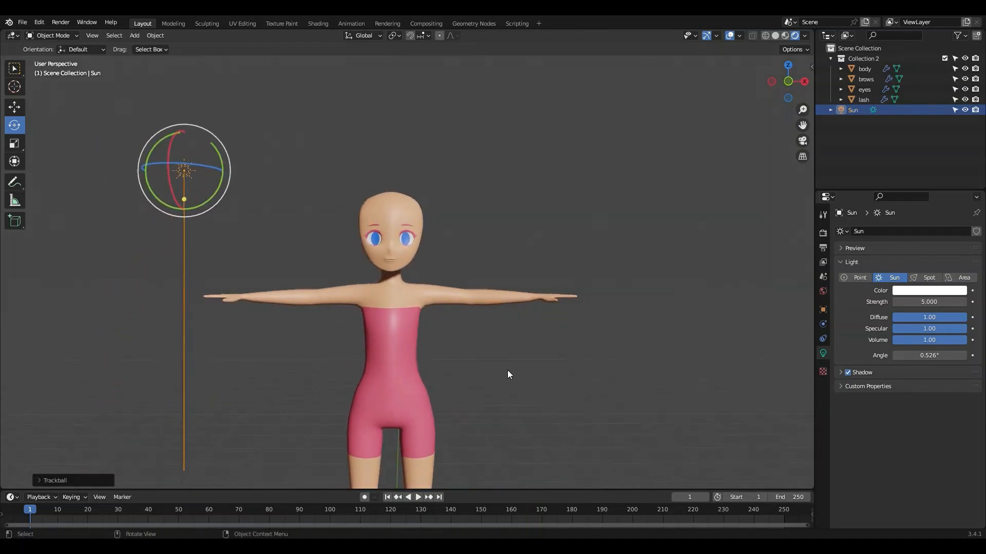
Add a UV sphere mesh at the character's feet
{"action": "scroll", "coordinate": [507, 371], "scroll_direction": "down", "scroll_amount": 2}
{"action": "left_click", "coordinate": [134, 36]}
{"action": "mouse_move", "coordinate": [134, 46]}
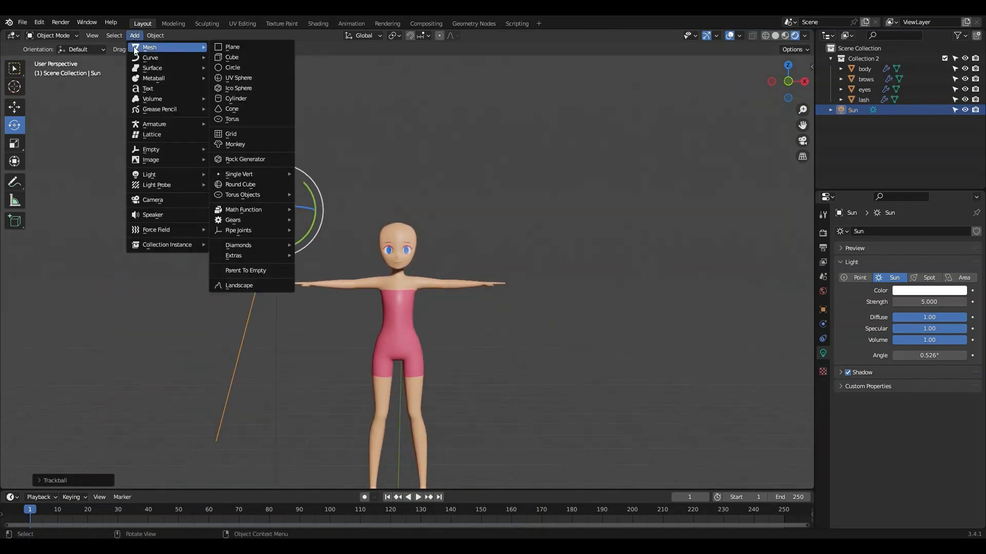
{"action": "left_click", "coordinate": [281, 79]}
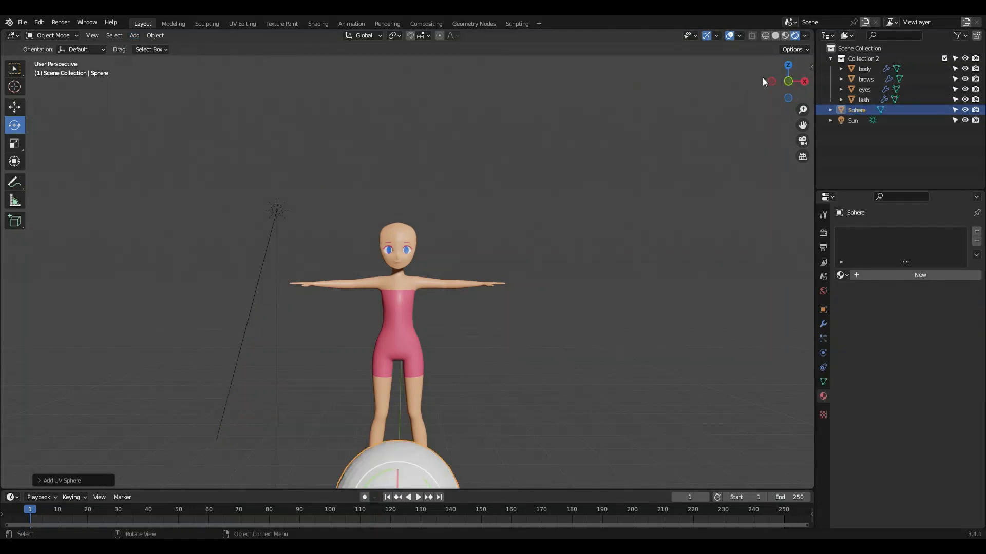
Raise the UV sphere along the Z axis from the character's feet to the head in front view
{"action": "scroll", "coordinate": [490, 297], "scroll_direction": "down", "scroll_amount": 3}
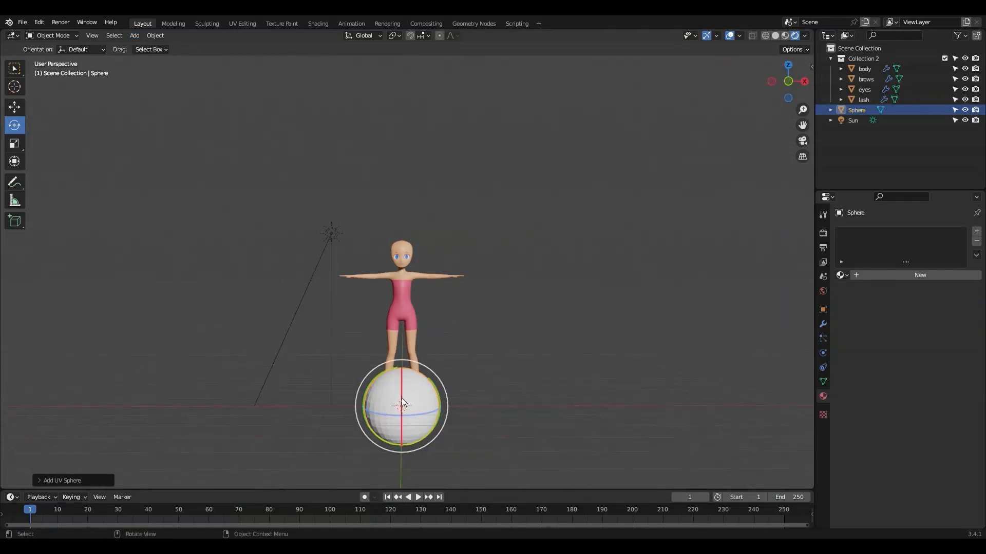
{"action": "left_click", "coordinate": [12, 110]}
{"action": "left_click", "coordinate": [788, 83]}
{"action": "left_click", "coordinate": [788, 83]}
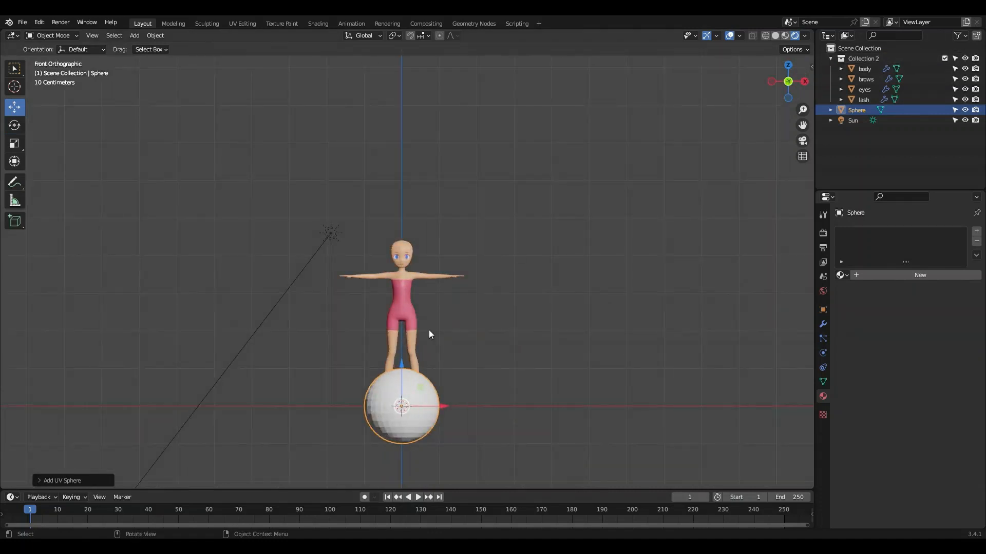
{"action": "left_click_drag", "start_coordinate": [396, 373], "coordinate": [395, 202]}
{"action": "scroll", "coordinate": [407, 213], "scroll_direction": "up", "scroll_amount": 8}
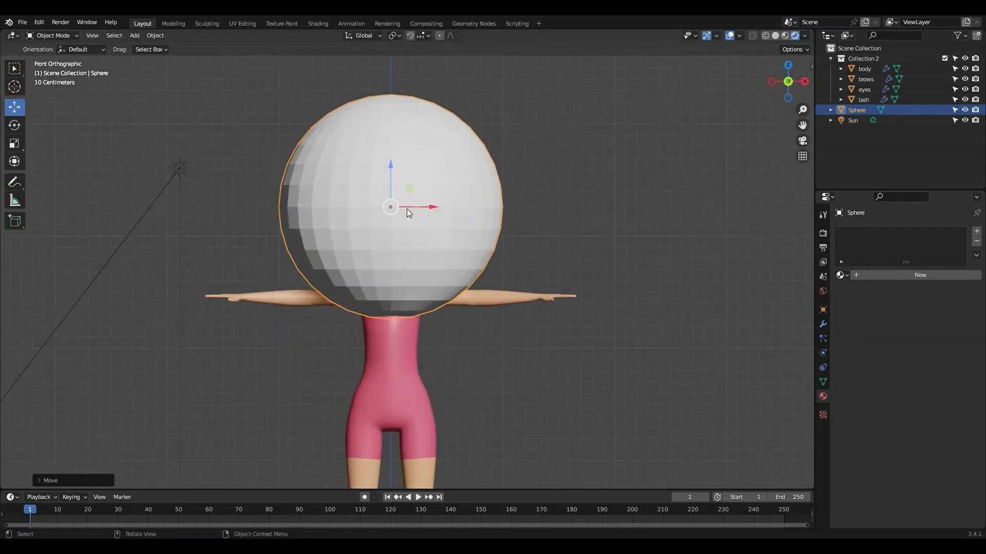
Shade the sphere smooth, scale it down to about 0.539 and lower it over the head to about Z 4.125 m
{"action": "right_click", "coordinate": [477, 180]}
{"action": "left_click", "coordinate": [477, 181]}
{"action": "key", "text": "s"}
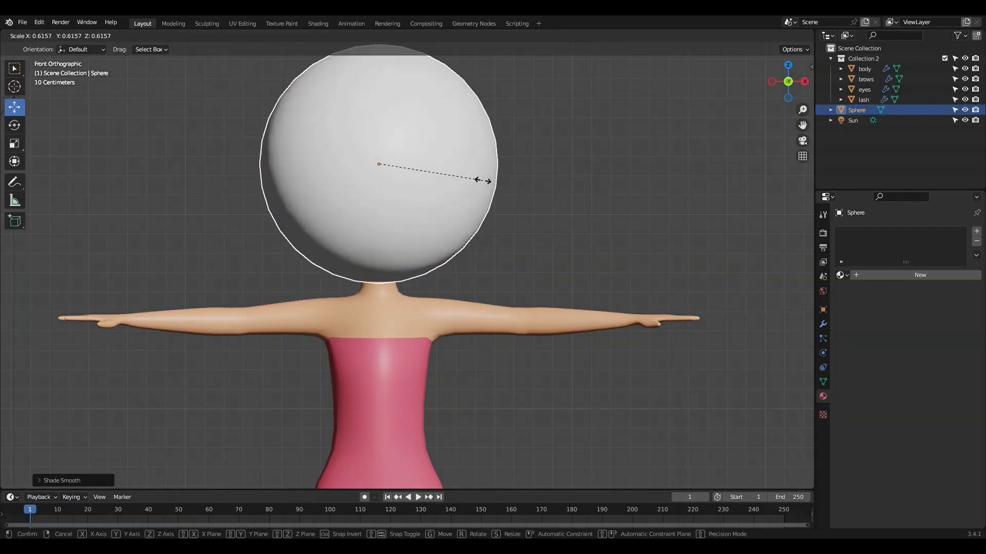
{"action": "left_click", "coordinate": [461, 185]}
{"action": "left_click_drag", "start_coordinate": [380, 129], "coordinate": [376, 155]}
Set the sphere's viewport display to Wire in its object properties
{"action": "left_click", "coordinate": [823, 309]}
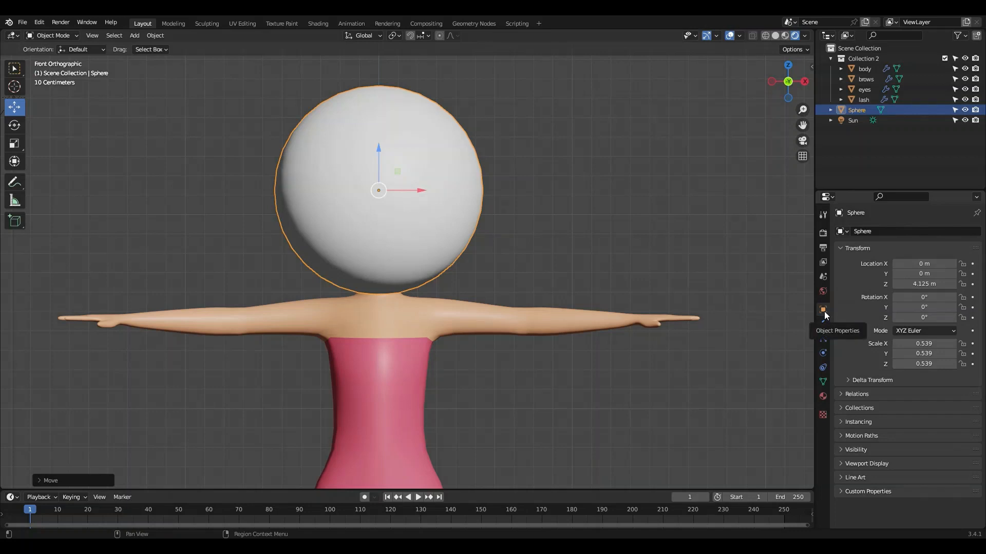
{"action": "left_click", "coordinate": [844, 462]}
{"action": "scroll", "coordinate": [850, 454], "scroll_direction": "down", "scroll_amount": 5}
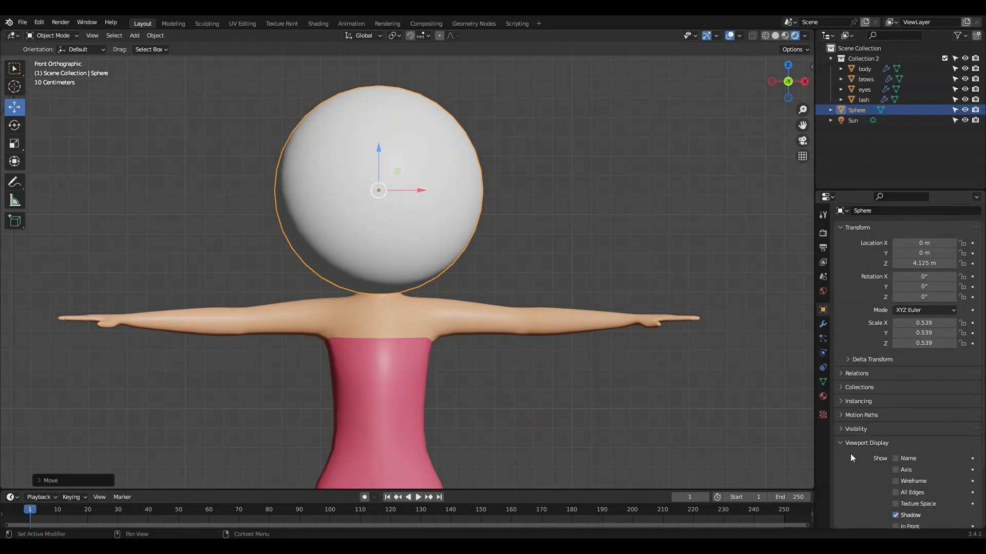
{"action": "left_click", "coordinate": [907, 479]}
{"action": "left_click", "coordinate": [908, 454]}
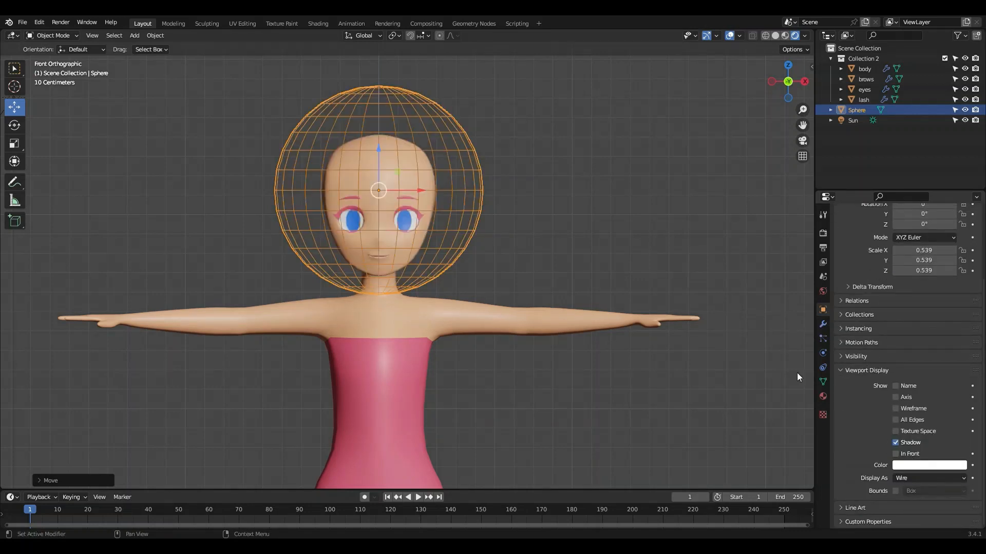
Shrink the wire sphere to a scale of about 0.432 in side view and lower it to fit closely around the head
{"action": "middle_click_drag", "start_coordinate": [796, 373], "coordinate": [662, 98]}
{"action": "left_click", "coordinate": [791, 82]}
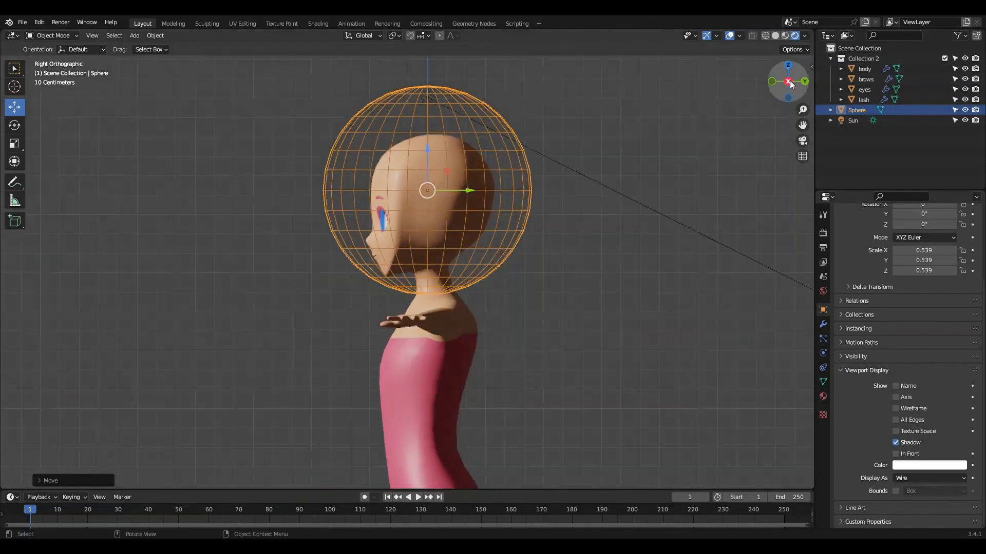
{"action": "scroll", "coordinate": [636, 146], "scroll_direction": "up", "scroll_amount": 5}
{"action": "scroll", "coordinate": [646, 183], "scroll_direction": "down", "scroll_amount": 3}
{"action": "key", "text": "s"}
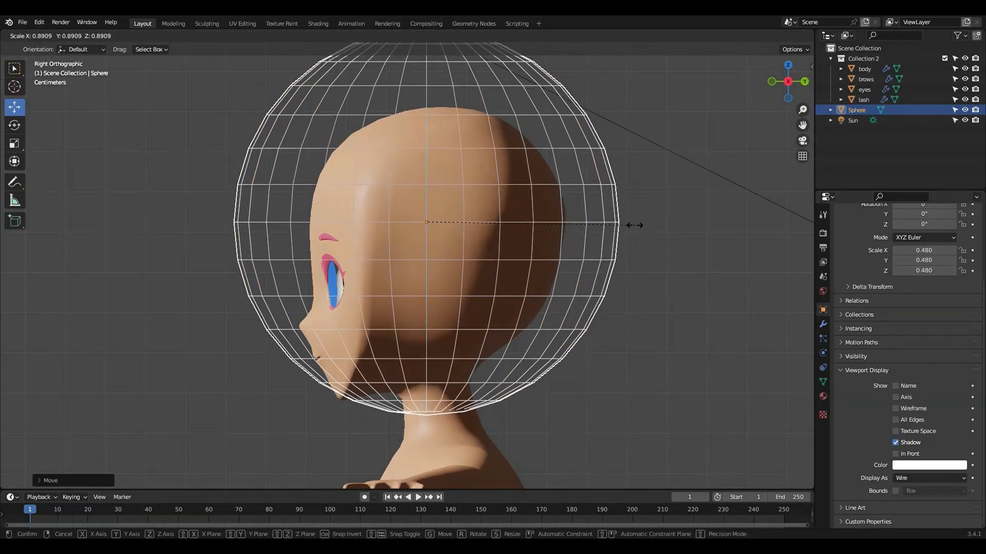
{"action": "left_click", "coordinate": [619, 221]}
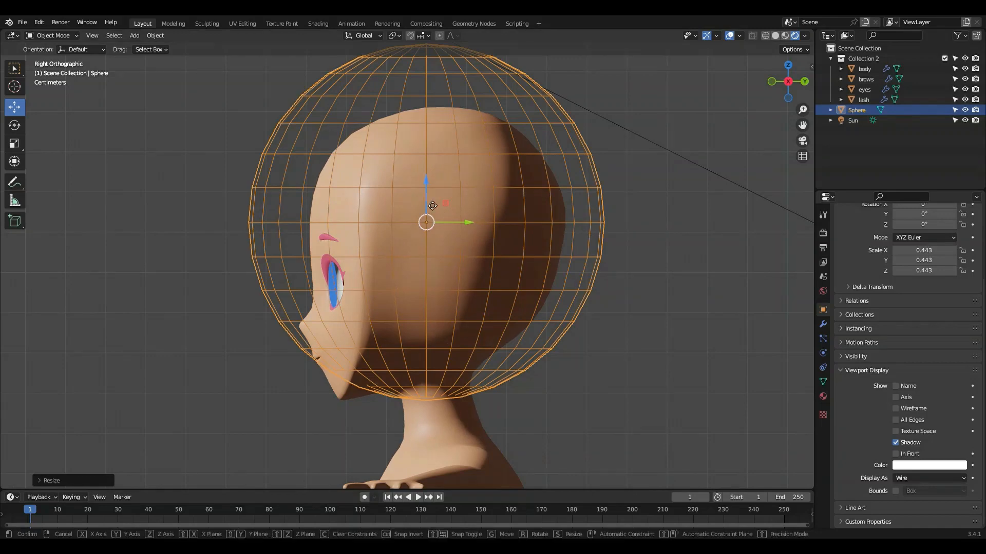
{"action": "left_click_drag", "start_coordinate": [427, 201], "coordinate": [421, 230]}
{"action": "key", "text": "s"}
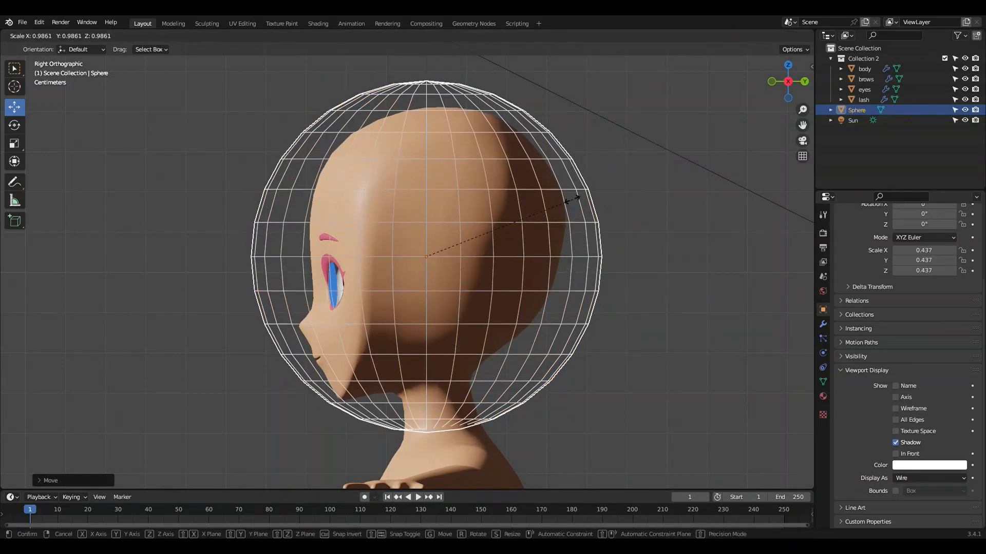
{"action": "left_click", "coordinate": [571, 199]}
{"action": "middle_click_drag", "start_coordinate": [570, 199], "coordinate": [510, 180]}
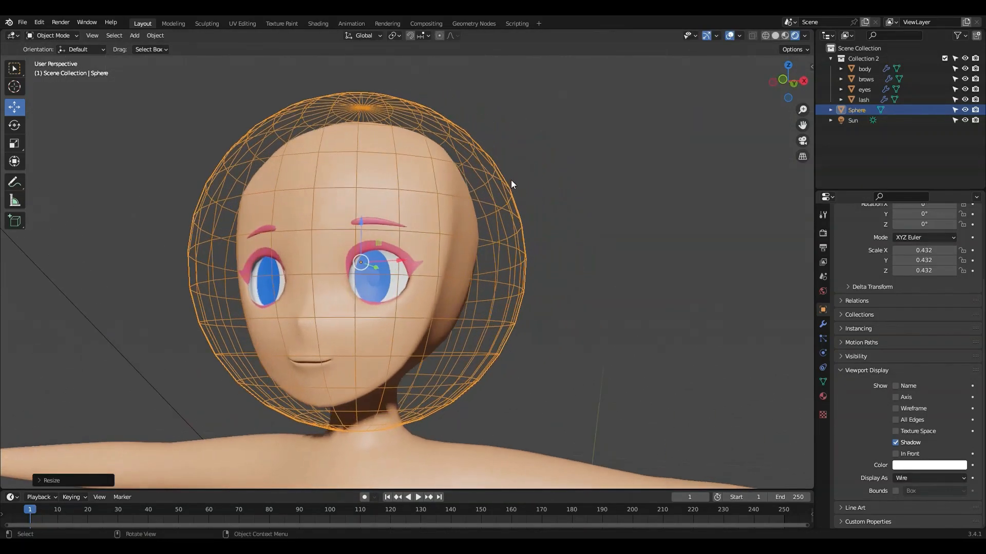
Rename the sphere object as proxy
{"action": "double_click", "coordinate": [855, 109]}
{"action": "type", "text": "proxy"}
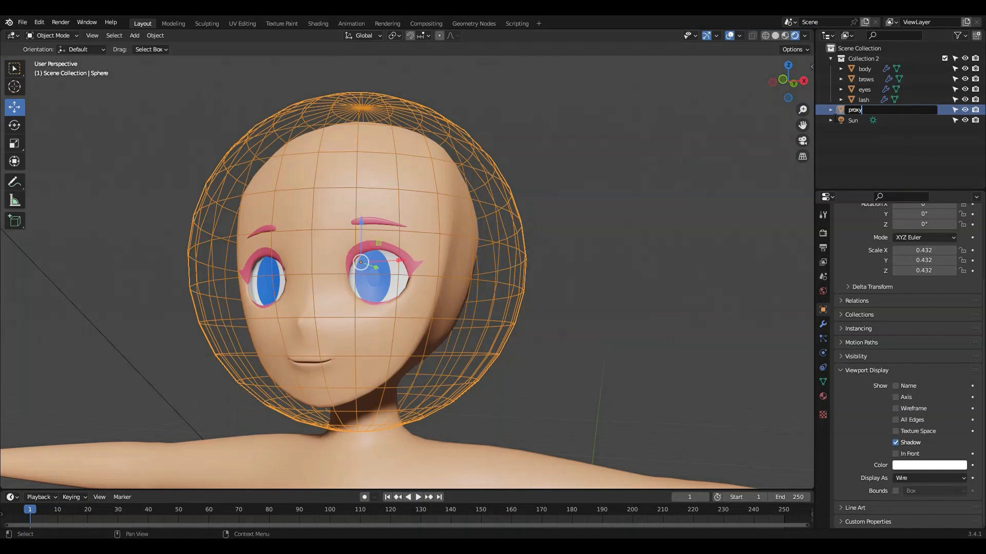
{"action": "key", "text": "Return"}
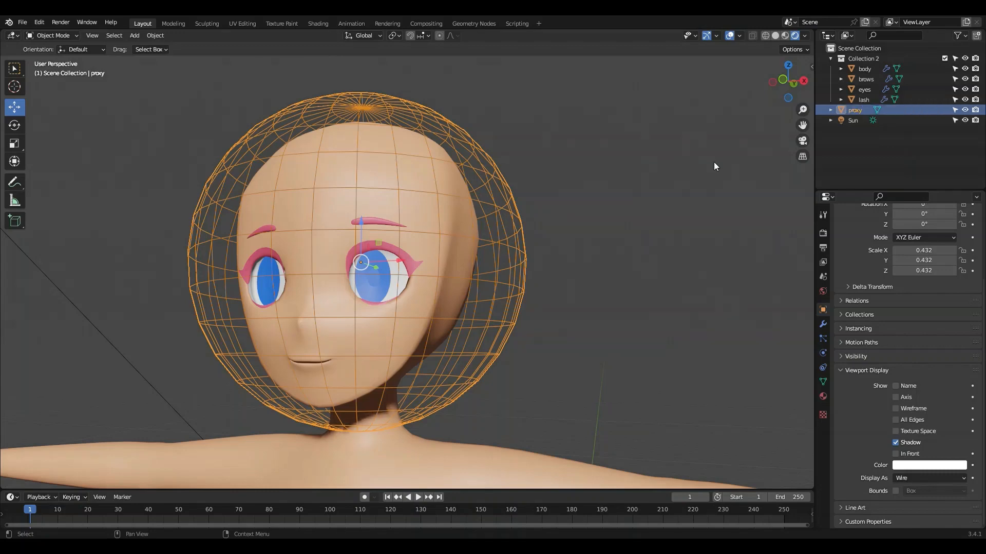
Check the proxy sphere's placement around the face and hide it in the viewport
{"action": "left_click_drag", "start_coordinate": [822, 314], "coordinate": [820, 314]}
{"action": "left_click", "coordinate": [823, 325]}
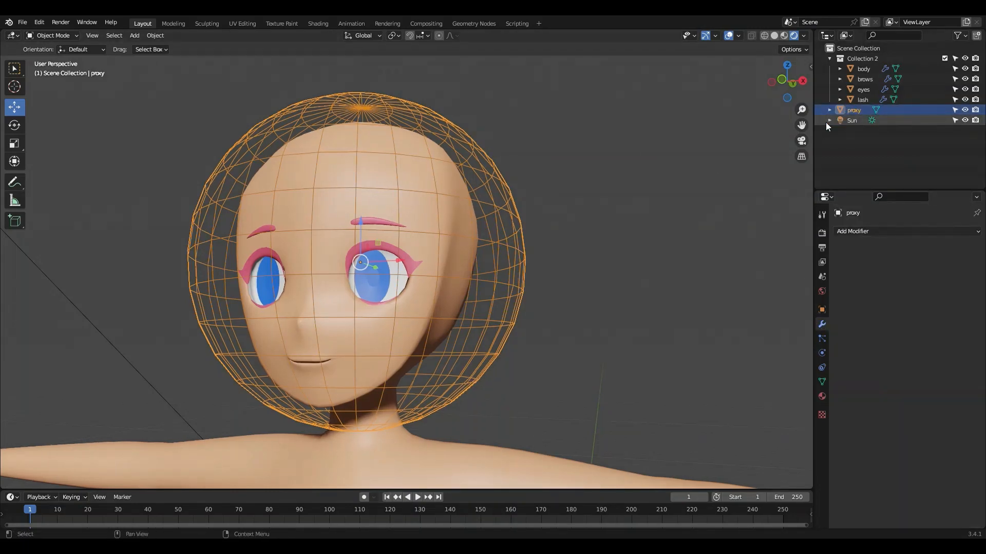
{"action": "middle_click_drag", "start_coordinate": [513, 175], "coordinate": [488, 199]}
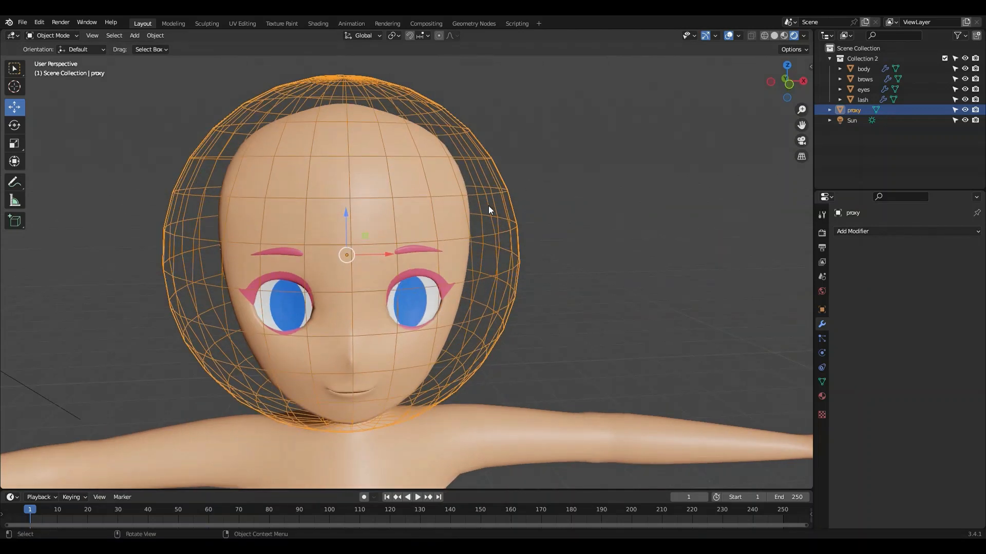
{"action": "middle_click_drag", "start_coordinate": [521, 227], "coordinate": [741, 229]}
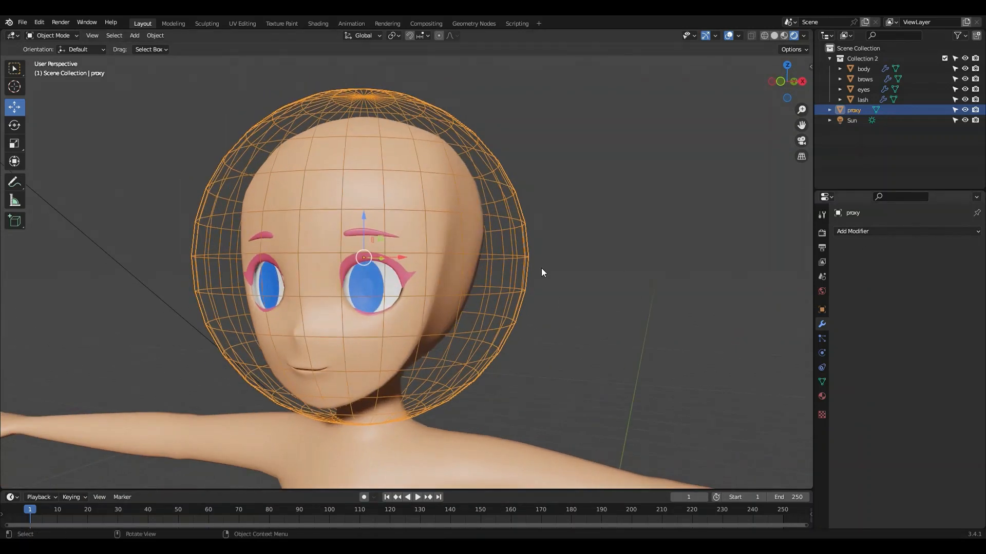
{"action": "key", "text": "h"}
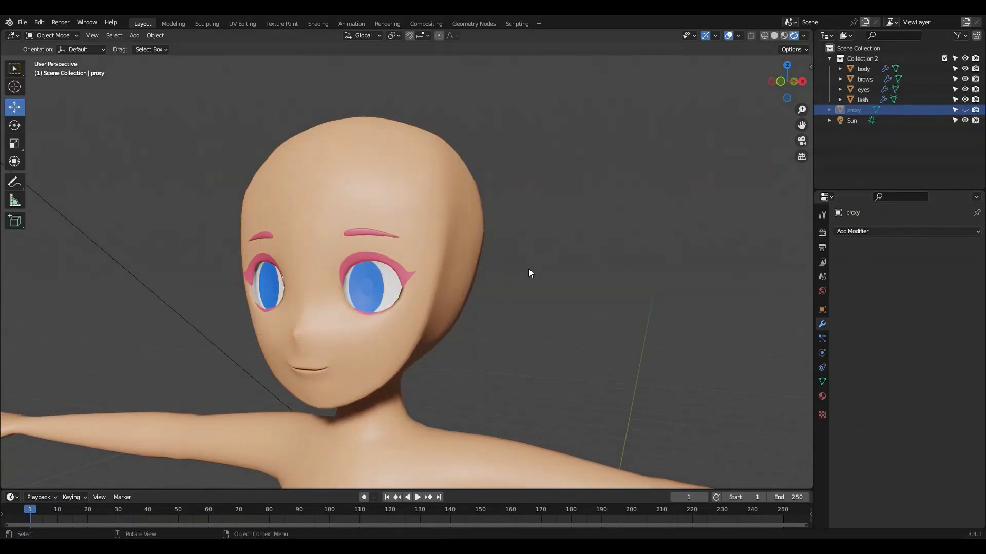
{"action": "middle_click_drag", "start_coordinate": [529, 270], "coordinate": [563, 275]}
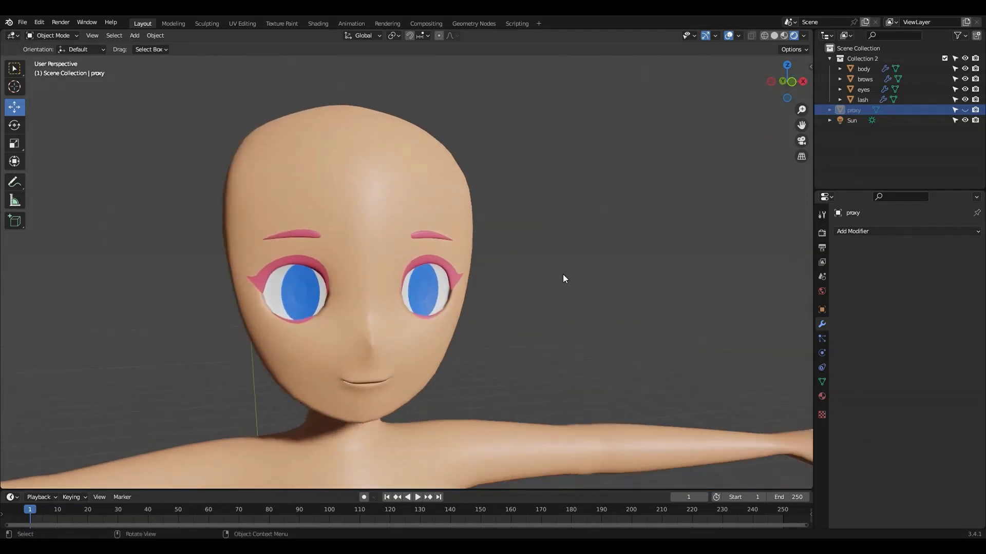
Select the vertices of the face and front part of the head on the body mesh from the right side view
{"action": "left_click", "coordinate": [456, 317]}
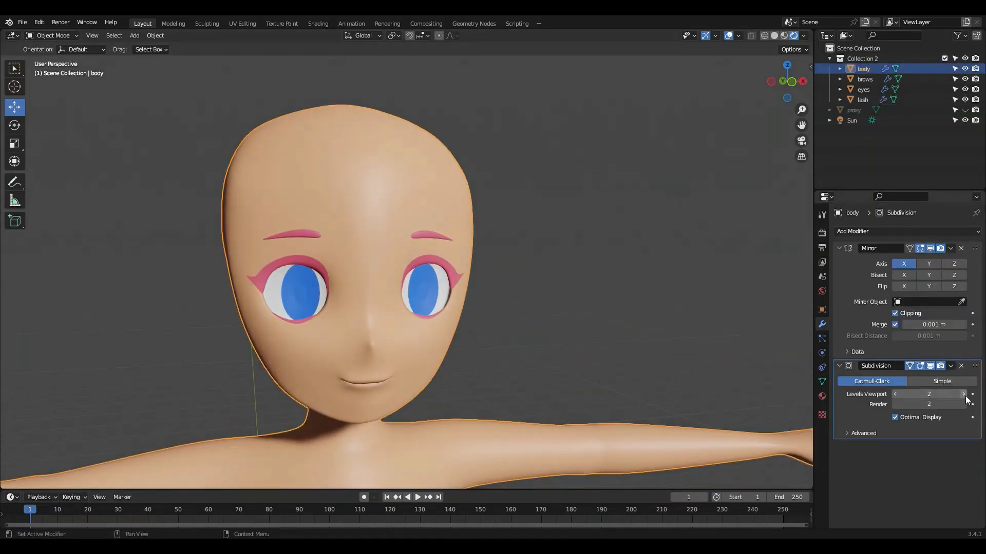
{"action": "scroll", "coordinate": [541, 312], "scroll_direction": "up", "scroll_amount": 3}
{"action": "scroll", "coordinate": [535, 313], "scroll_direction": "up", "scroll_amount": 2}
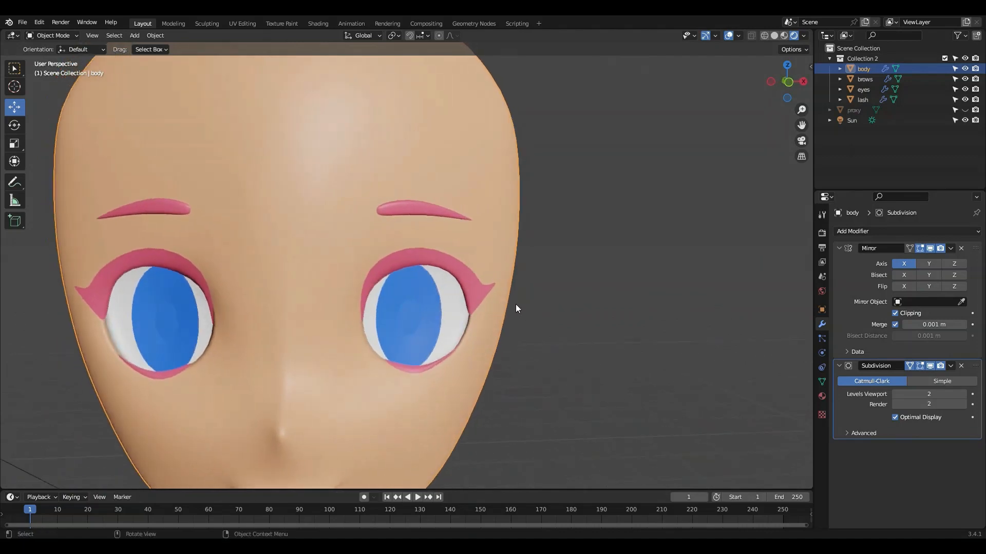
{"action": "scroll", "coordinate": [417, 260], "scroll_direction": "down", "scroll_amount": 6}
{"action": "left_click", "coordinate": [177, 23]}
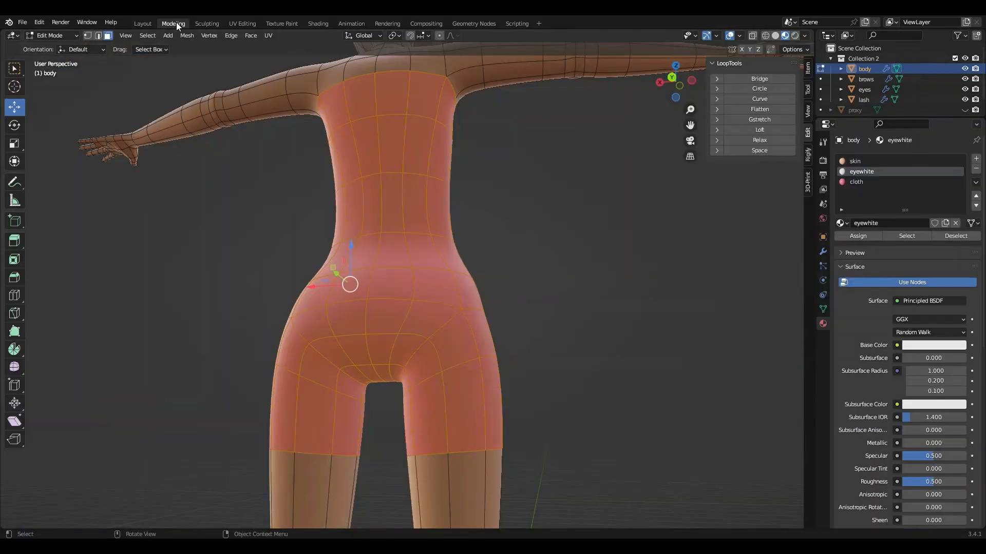
{"action": "middle_click_drag", "start_coordinate": [589, 139], "coordinate": [381, 483]}
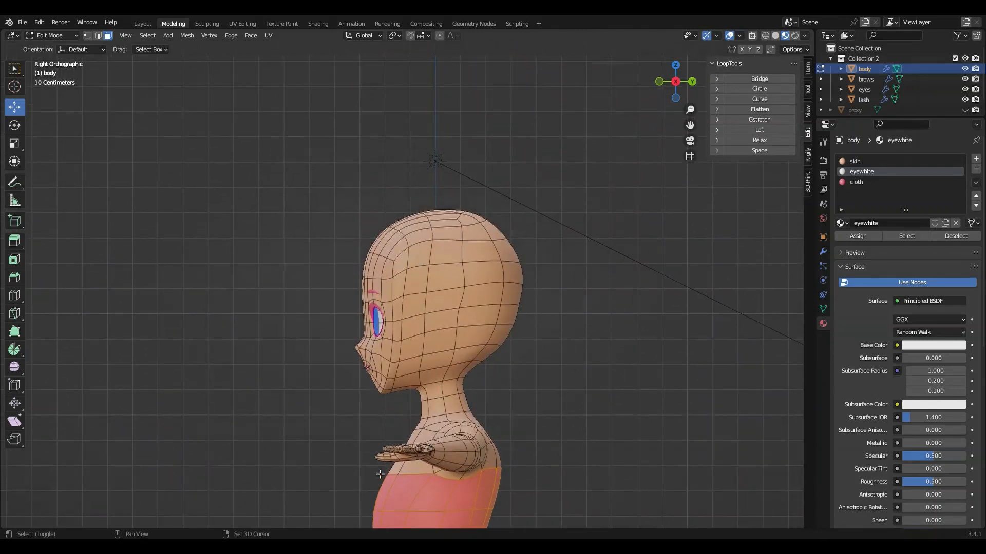
{"action": "left_click", "coordinate": [88, 35]}
{"action": "scroll", "coordinate": [259, 227], "scroll_direction": "up", "scroll_amount": 2}
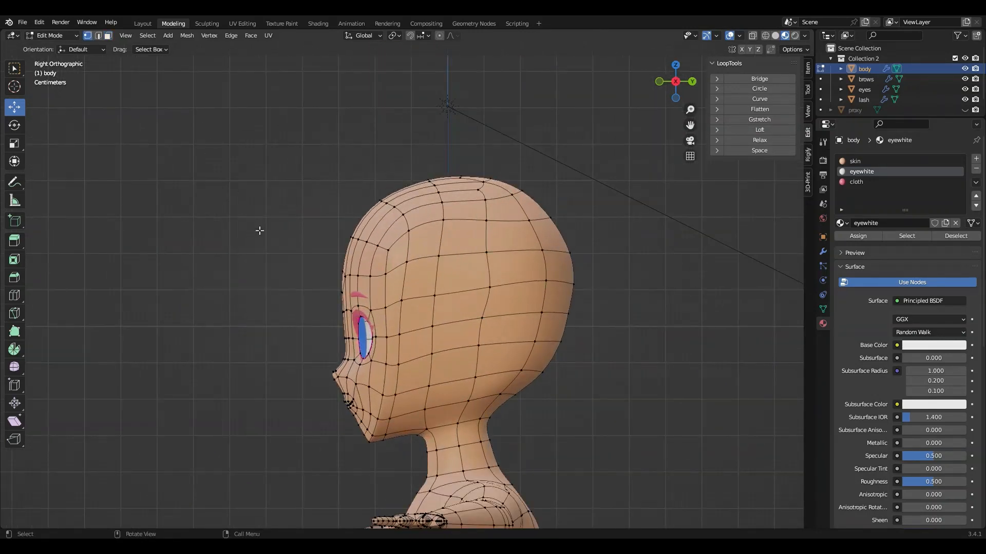
{"action": "scroll", "coordinate": [260, 227], "scroll_direction": "up", "scroll_amount": 1}
{"action": "left_click_drag", "start_coordinate": [190, 156], "coordinate": [414, 497]}
Add a vertex group to the body mesh and name it normie
{"action": "left_click", "coordinate": [822, 309]}
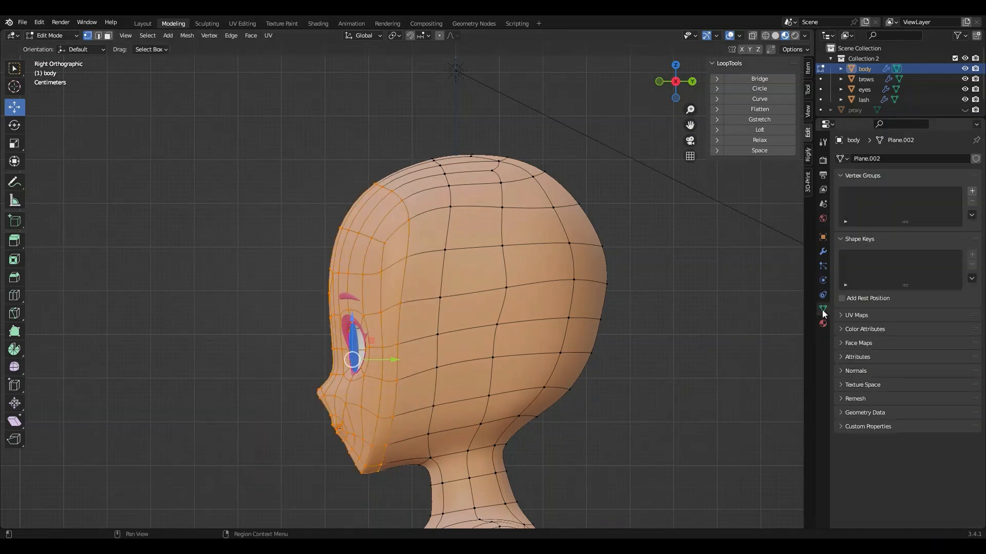
{"action": "left_click", "coordinate": [972, 192]}
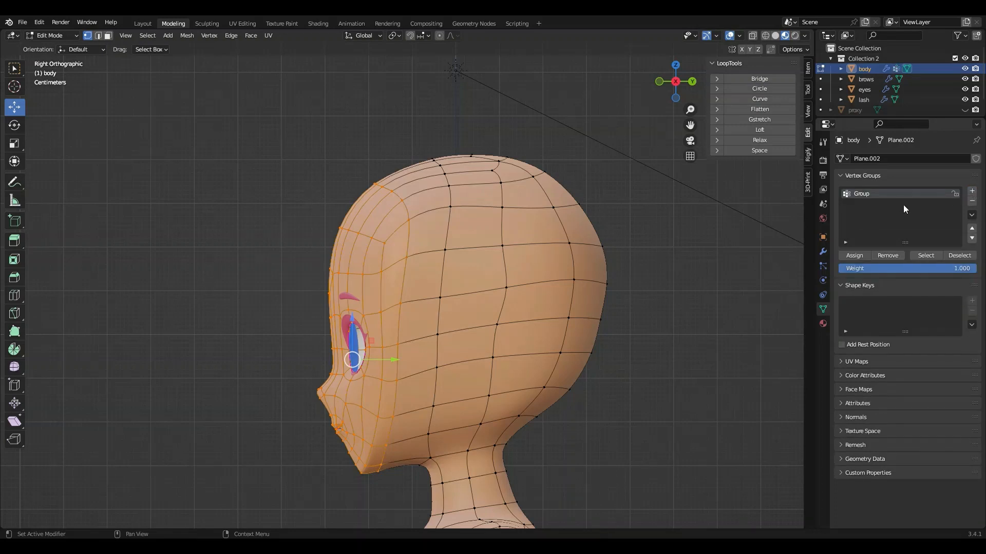
{"action": "double_click", "coordinate": [897, 193]}
{"action": "type", "text": "rmie"}
Select the vertical edge loop behind the face, set the vertex group weight to 0.25 and clear the selection
{"action": "left_click", "coordinate": [452, 227], "text": "alt"}
{"action": "middle_click_drag", "start_coordinate": [410, 399], "coordinate": [432, 425]}
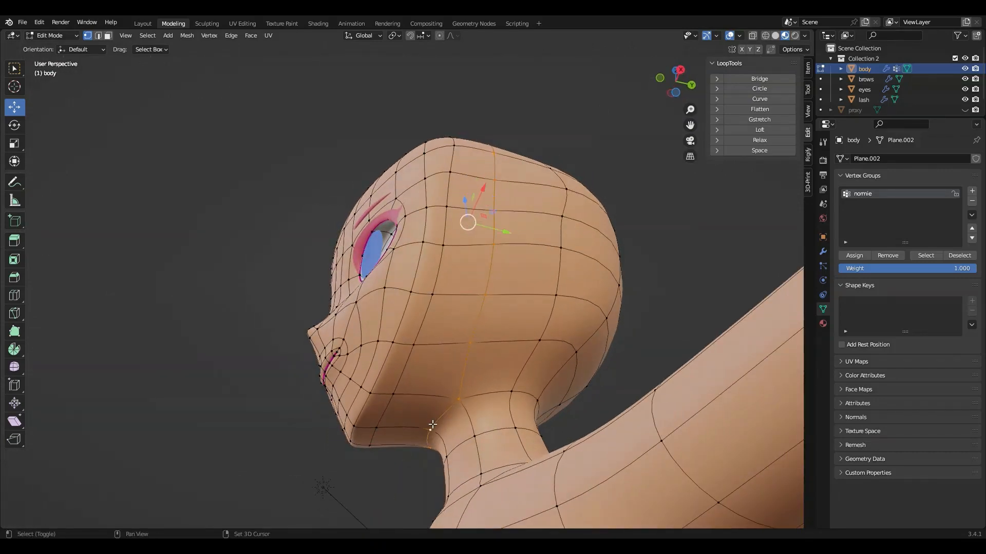
{"action": "middle_click_drag", "start_coordinate": [676, 220], "coordinate": [629, 298]}
{"action": "left_click", "coordinate": [886, 268]}
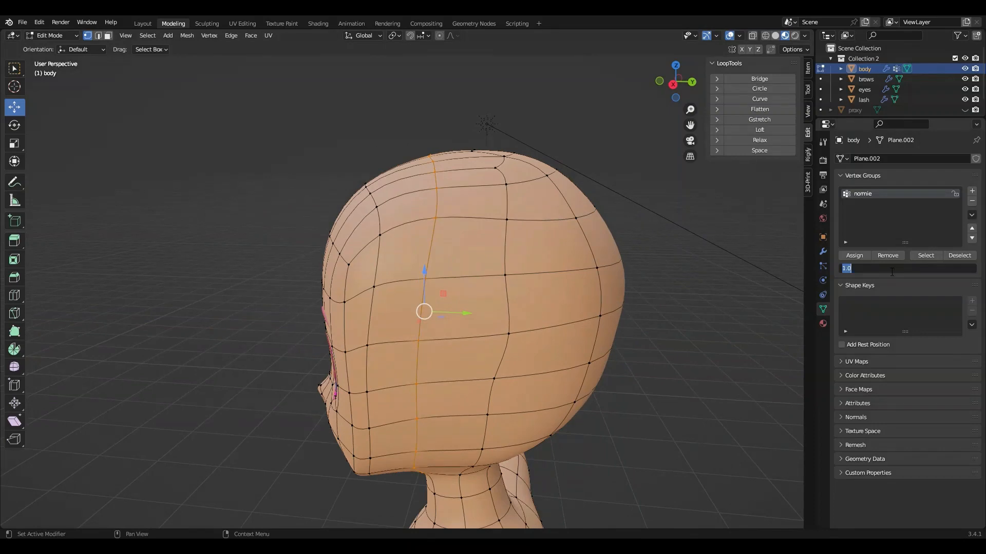
{"action": "key", "text": "Return"}
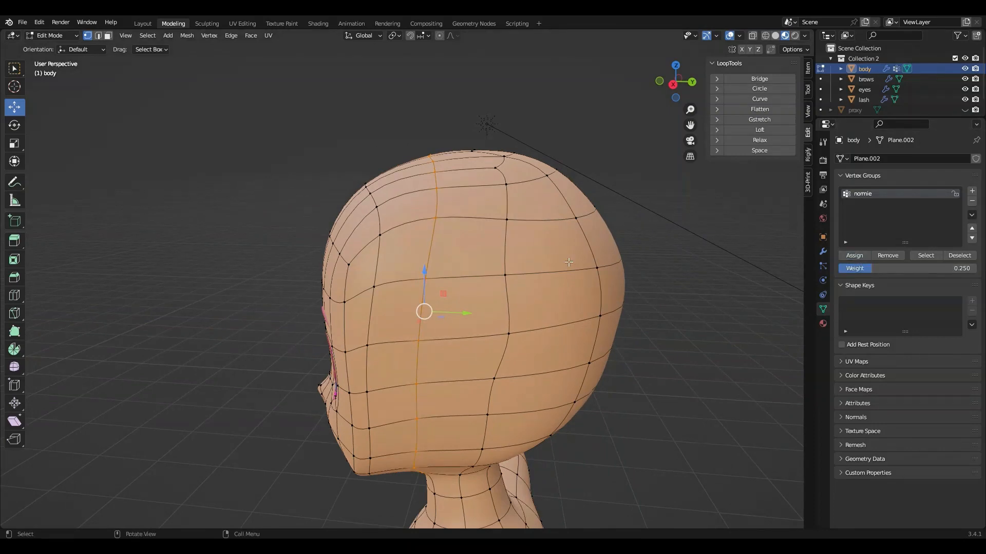
{"action": "middle_click_drag", "start_coordinate": [569, 262], "coordinate": [583, 334]}
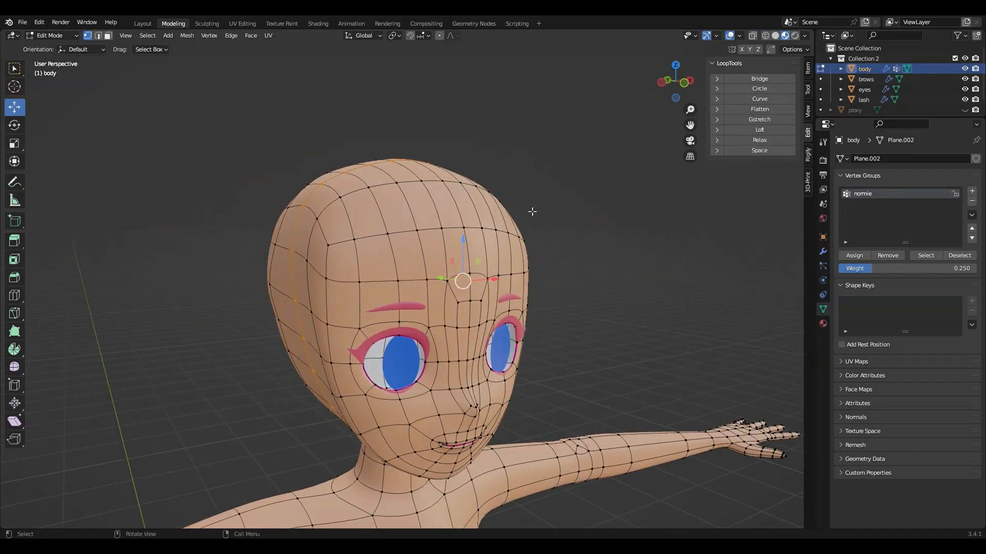
{"action": "middle_click_drag", "start_coordinate": [291, 307], "coordinate": [245, 262]}
{"action": "middle_click_drag", "start_coordinate": [494, 277], "coordinate": [348, 228]}
{"action": "scroll", "coordinate": [343, 226], "scroll_direction": "down", "scroll_amount": 4}
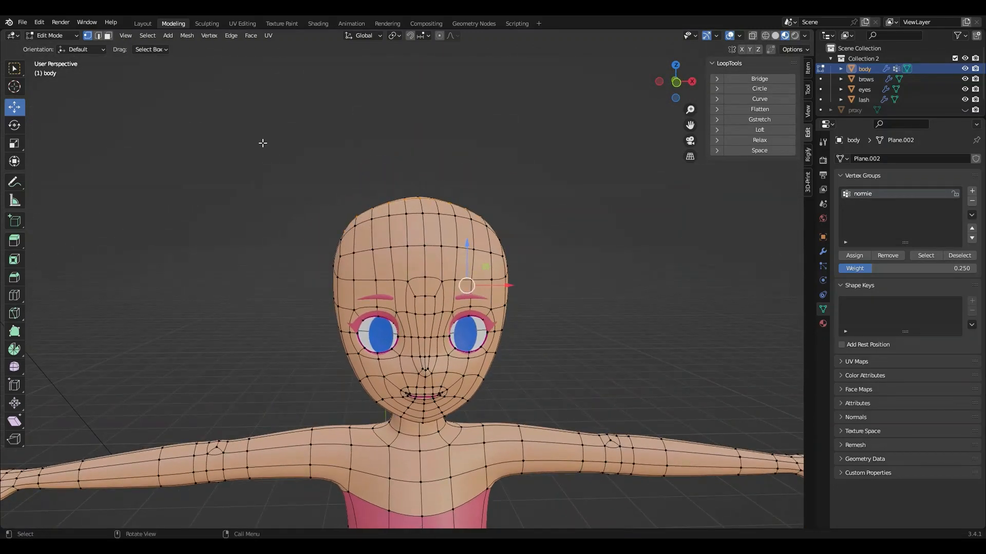
{"action": "left_click", "coordinate": [263, 144]}
Add a Normal Edit modifier to the body in the Layout workspace and pick the proxy sphere as its target
{"action": "left_click", "coordinate": [142, 23]}
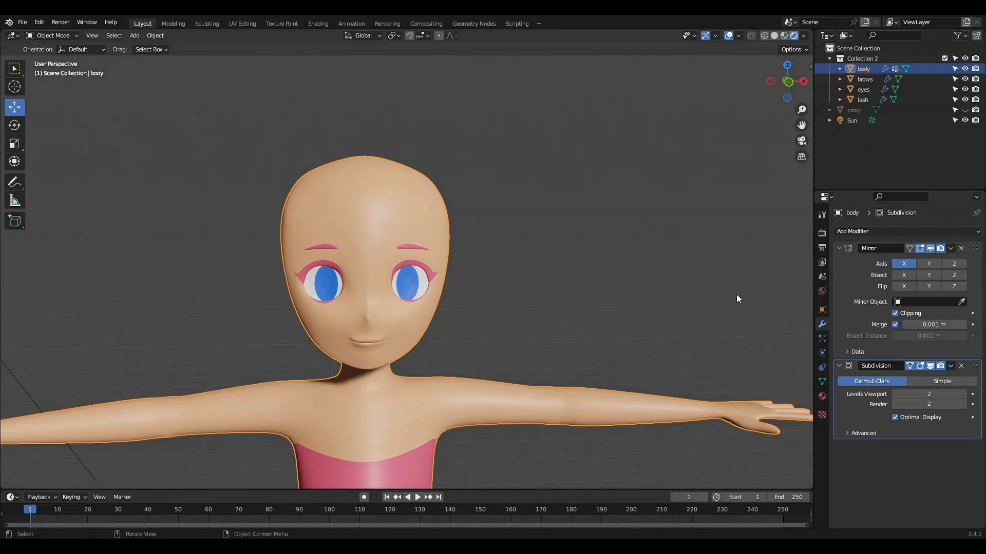
{"action": "left_click", "coordinate": [847, 232]}
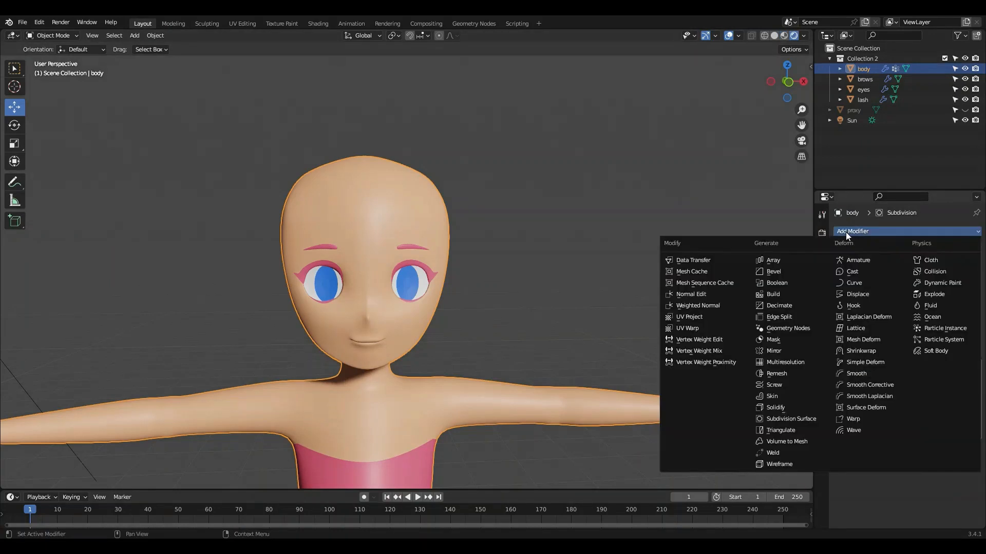
{"action": "left_click", "coordinate": [696, 294]}
{"action": "left_click", "coordinate": [961, 475]}
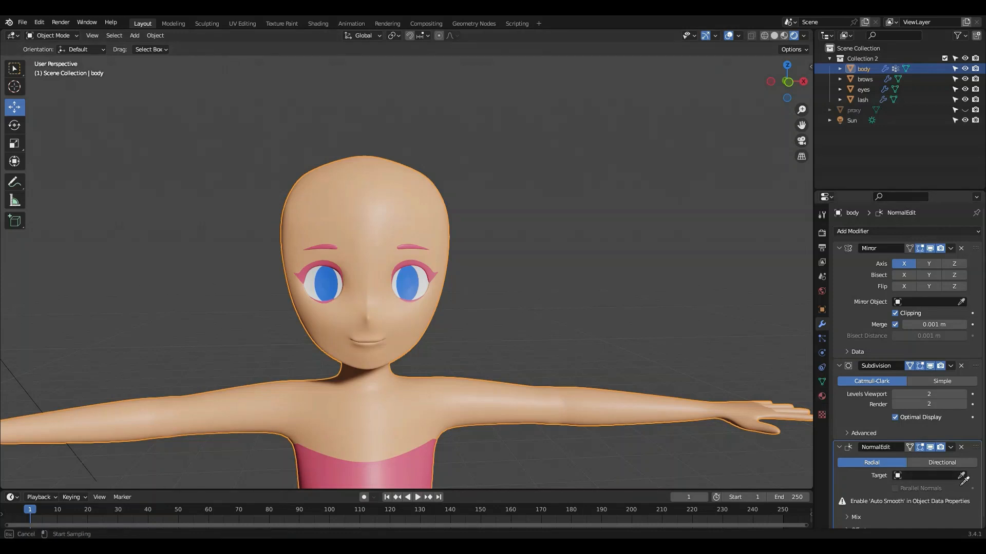
{"action": "left_click", "coordinate": [856, 111]}
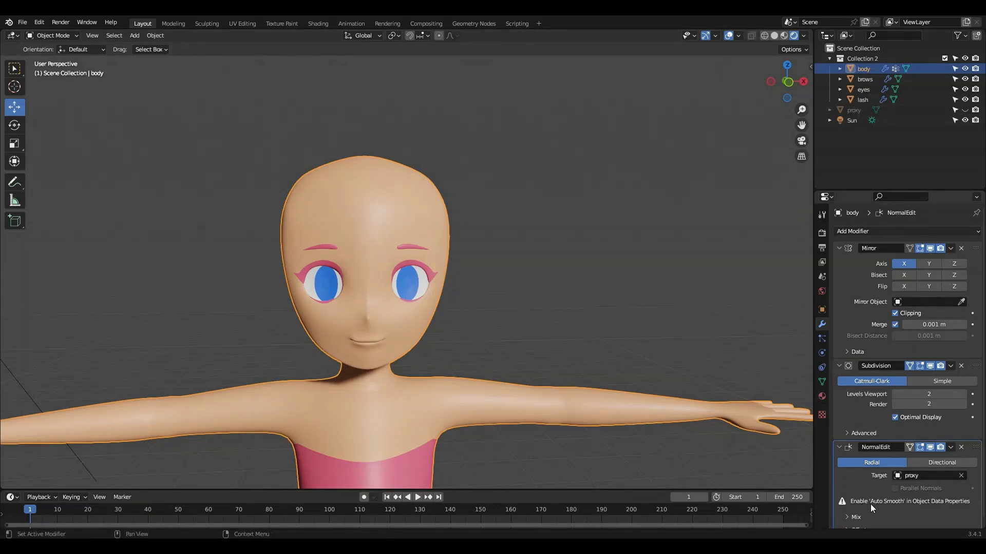
Enable Auto Smooth in the body mesh's normals settings and set its angle to 45°
{"action": "left_click", "coordinate": [839, 251]}
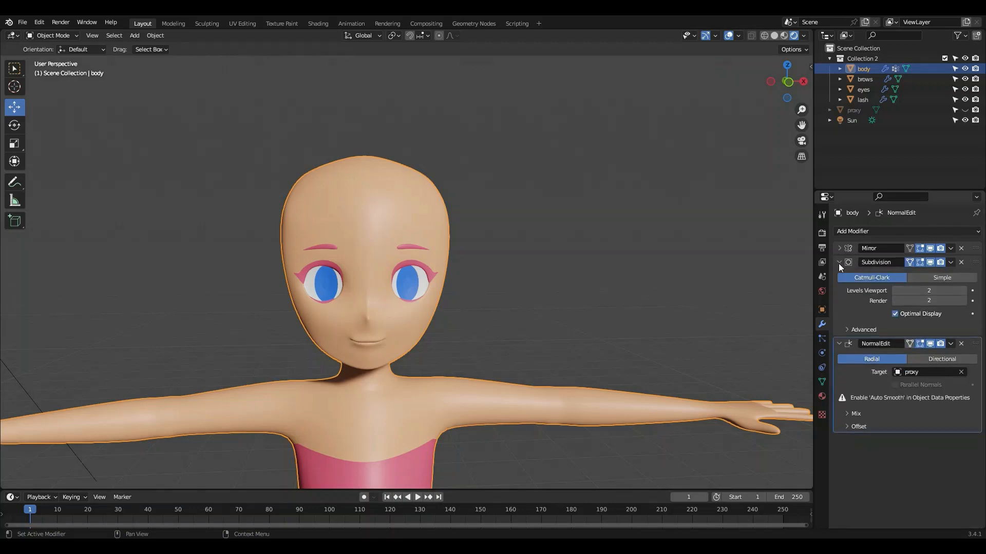
{"action": "left_click", "coordinate": [839, 263]}
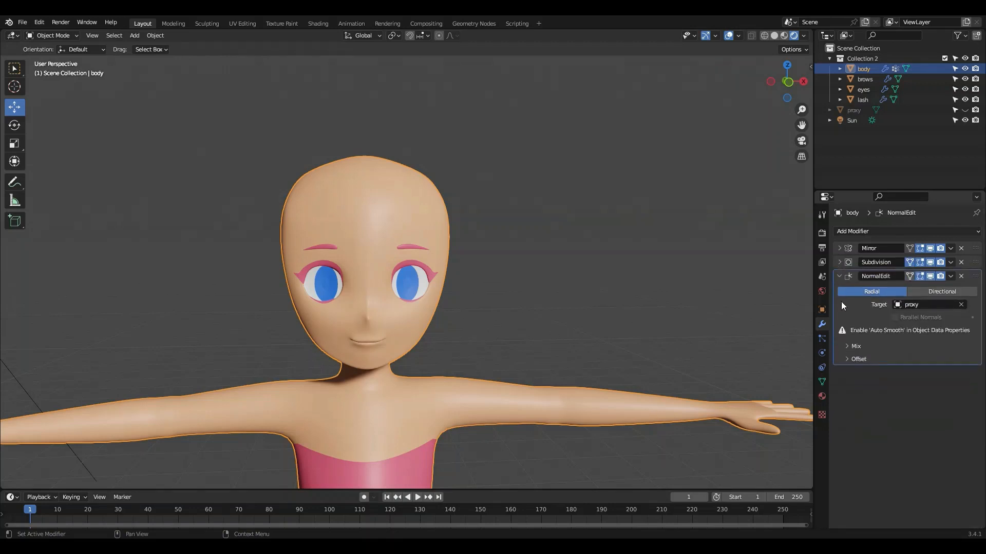
{"action": "left_click", "coordinate": [822, 383]}
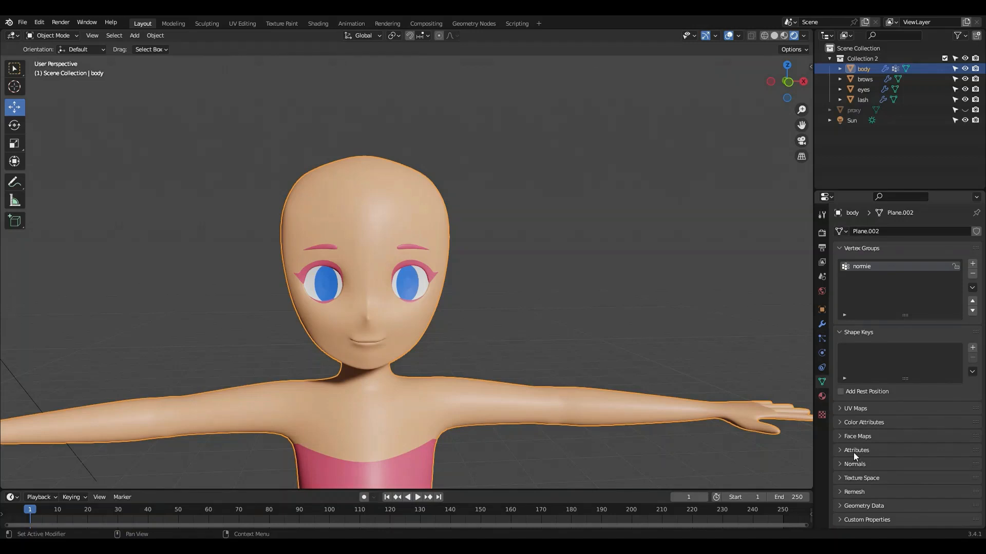
{"action": "left_click", "coordinate": [841, 466]}
{"action": "left_click", "coordinate": [896, 479]}
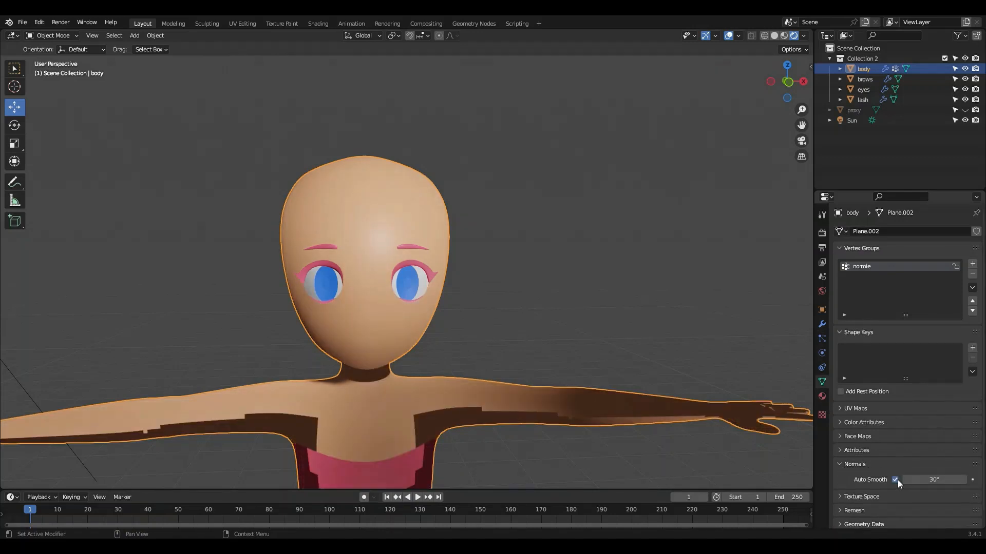
{"action": "middle_click_drag", "start_coordinate": [491, 304], "coordinate": [519, 288]}
{"action": "scroll", "coordinate": [519, 288], "scroll_direction": "down", "scroll_amount": 3}
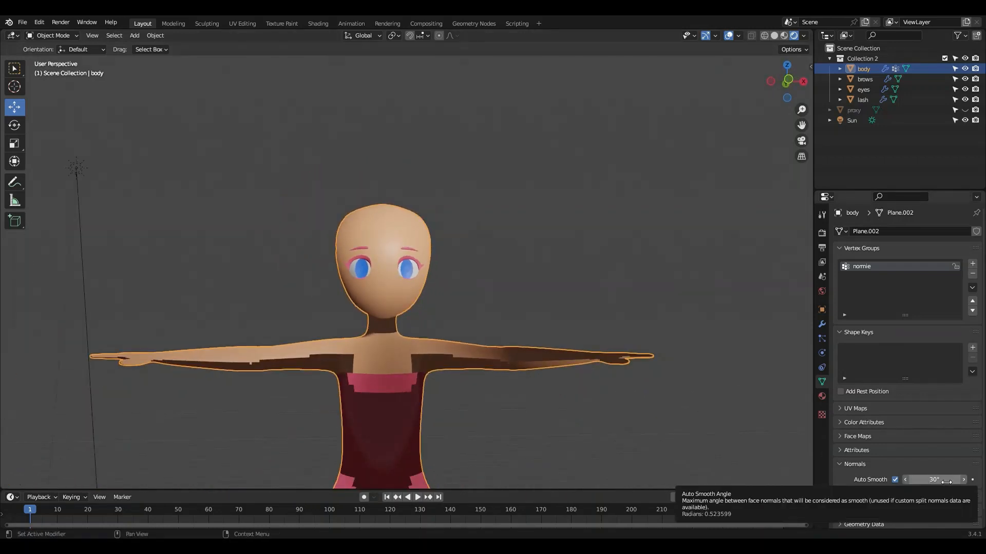
{"action": "left_click", "coordinate": [918, 480]}
{"action": "type", "text": "45"}
{"action": "key", "text": "Return"}
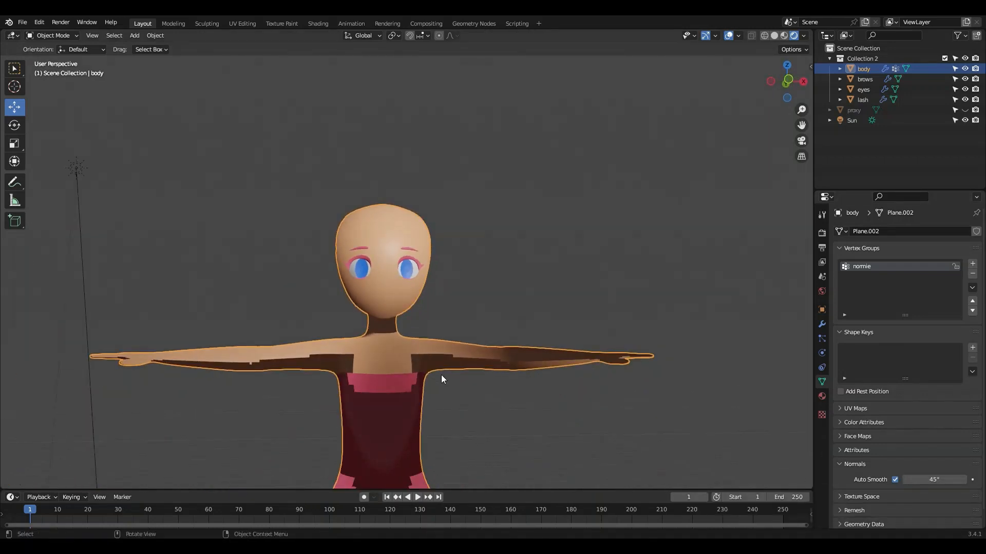
Limit the body's Normal Edit modifier to the normie vertex group in its mix settings
{"action": "scroll", "coordinate": [436, 365], "scroll_direction": "up", "scroll_amount": 4}
{"action": "middle_click_drag", "start_coordinate": [436, 366], "coordinate": [418, 376]}
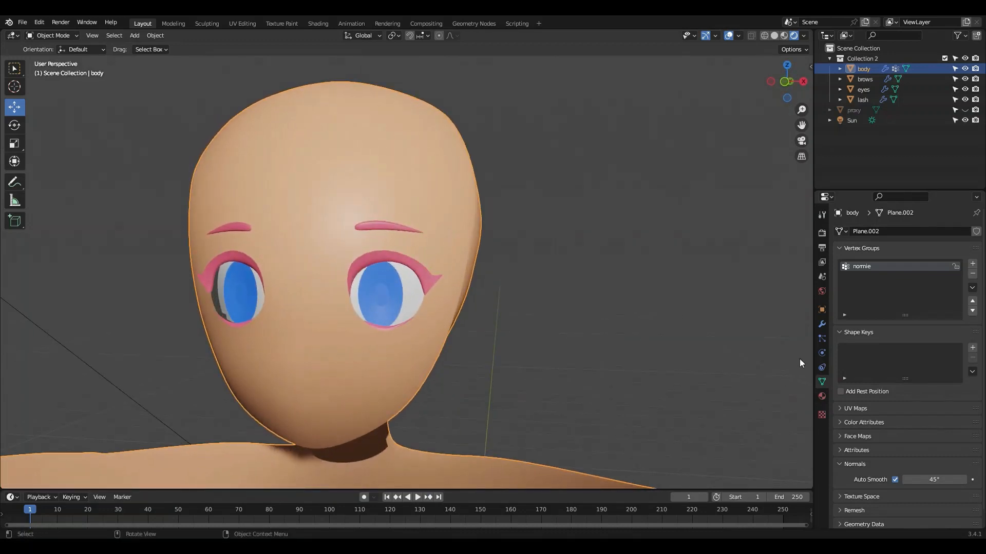
{"action": "left_click", "coordinate": [821, 325]}
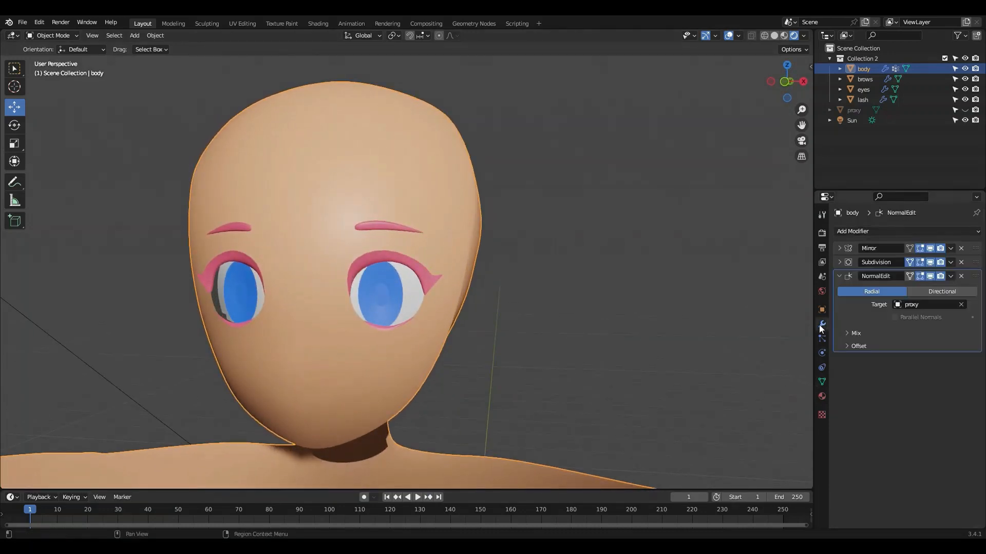
{"action": "left_click", "coordinate": [847, 333]}
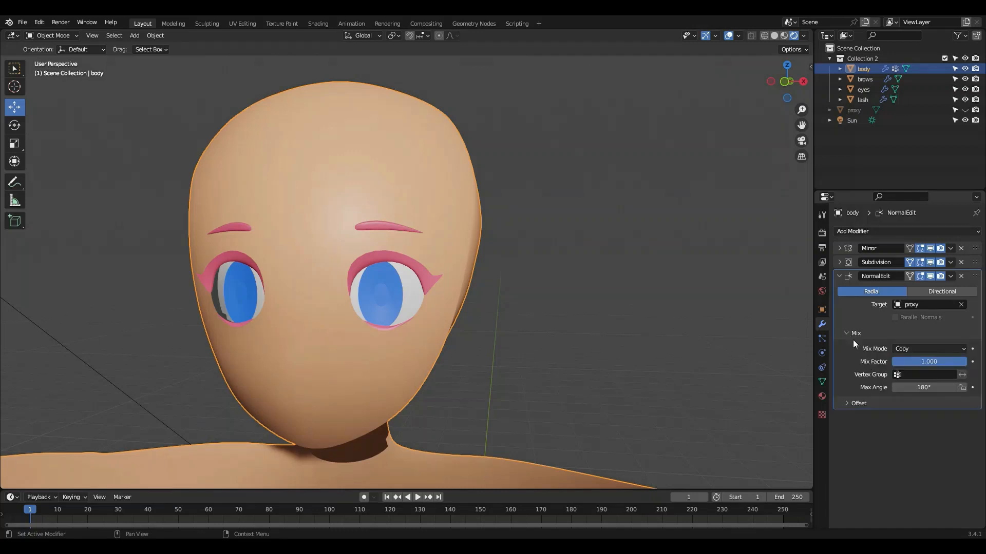
{"action": "left_click", "coordinate": [907, 375]}
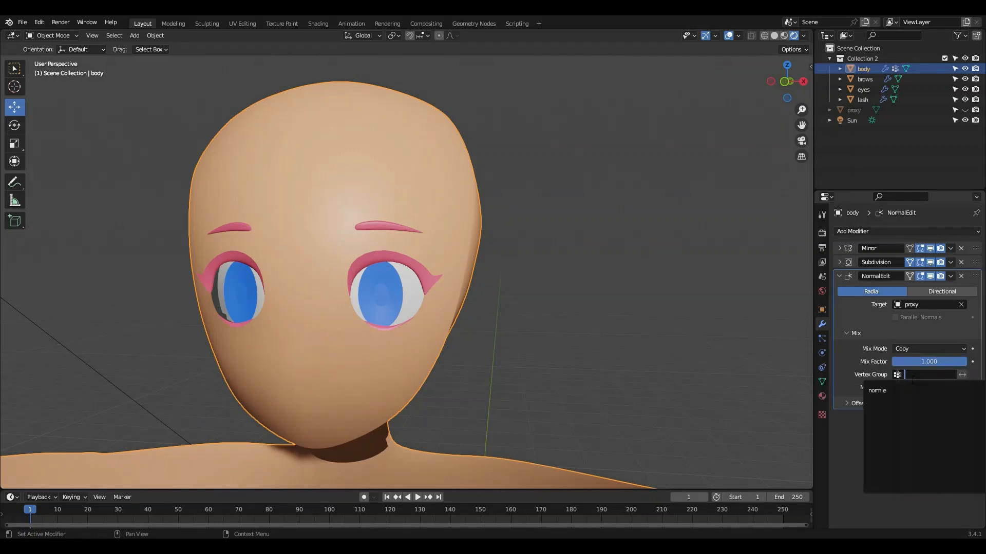
{"action": "left_click", "coordinate": [904, 389]}
Examine the shading of the face and side of the head from several angles in rendered and solid shading
{"action": "middle_click_drag", "start_coordinate": [552, 354], "coordinate": [368, 337]}
{"action": "scroll", "coordinate": [238, 320], "scroll_direction": "up", "scroll_amount": 4}
{"action": "middle_click_drag", "start_coordinate": [238, 320], "coordinate": [385, 316], "text": "shift"}
{"action": "scroll", "coordinate": [420, 320], "scroll_direction": "up", "scroll_amount": 5}
{"action": "scroll", "coordinate": [384, 316], "scroll_direction": "down", "scroll_amount": 10}
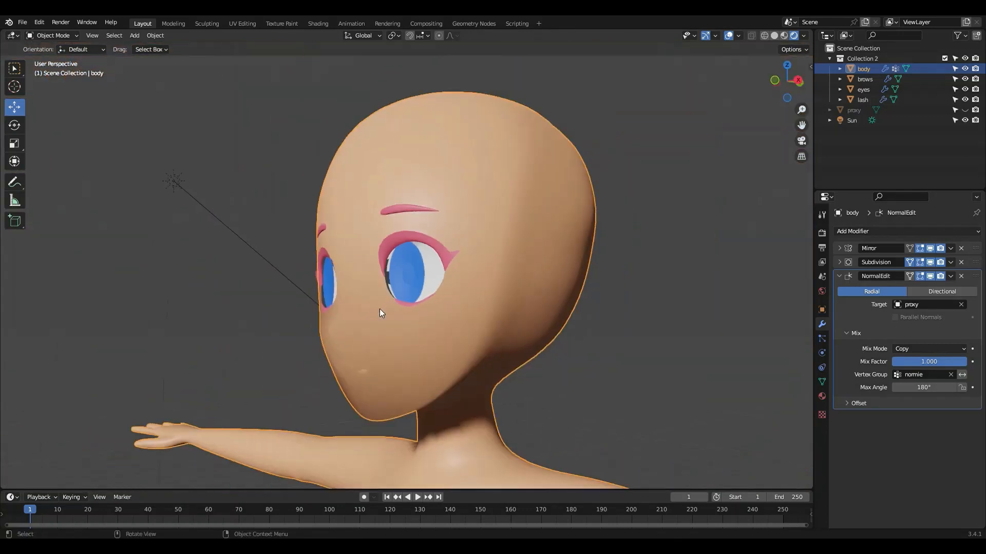
{"action": "middle_click_drag", "start_coordinate": [275, 303], "coordinate": [362, 318]}
{"action": "left_click", "coordinate": [774, 36]}
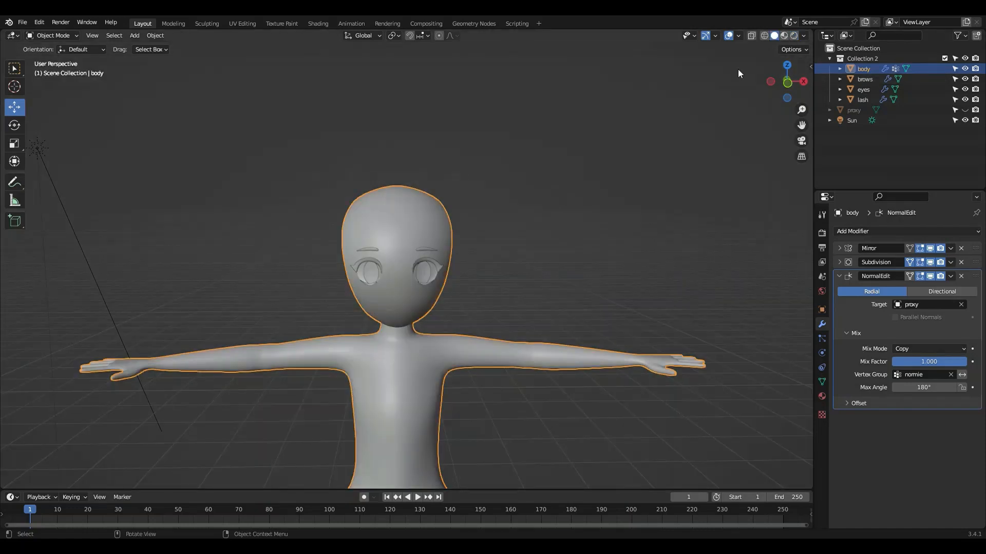
{"action": "mouse_move", "coordinate": [481, 195]}
{"action": "middle_mouse_down"}
{"action": "mouse_move", "coordinate": [482, 236]}
{"action": "mouse_move", "coordinate": [538, 224]}
{"action": "middle_mouse_up"}
{"action": "scroll", "coordinate": [561, 352], "scroll_direction": "up", "scroll_amount": 5}
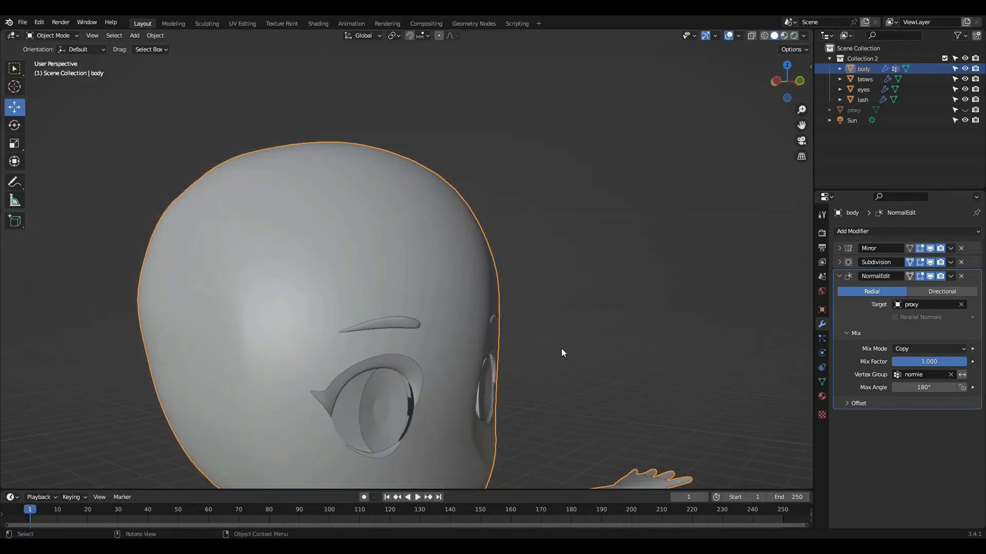
{"action": "middle_click_drag", "start_coordinate": [561, 352], "coordinate": [446, 278]}
{"action": "scroll", "coordinate": [375, 308], "scroll_direction": "up", "scroll_amount": 1}
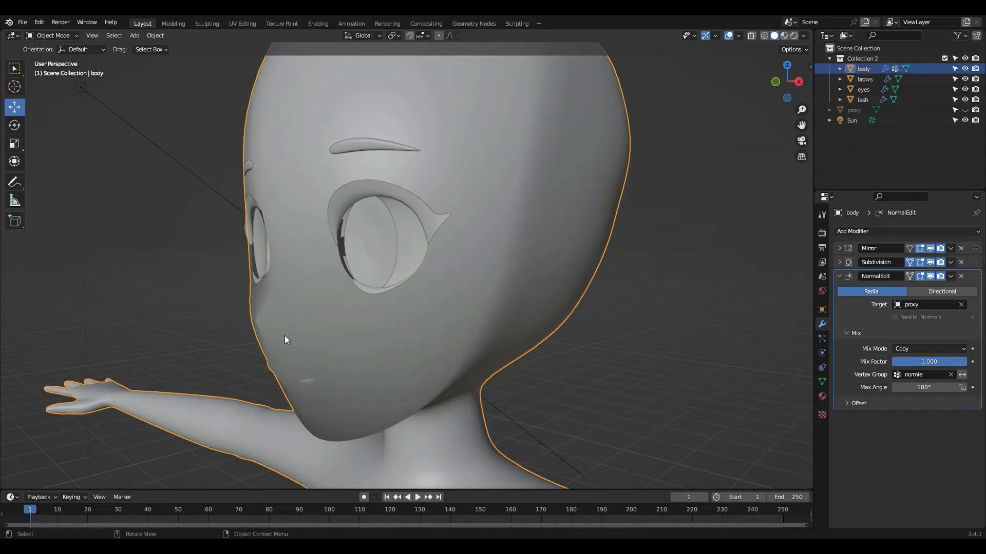
{"action": "scroll", "coordinate": [267, 338], "scroll_direction": "up", "scroll_amount": 4}
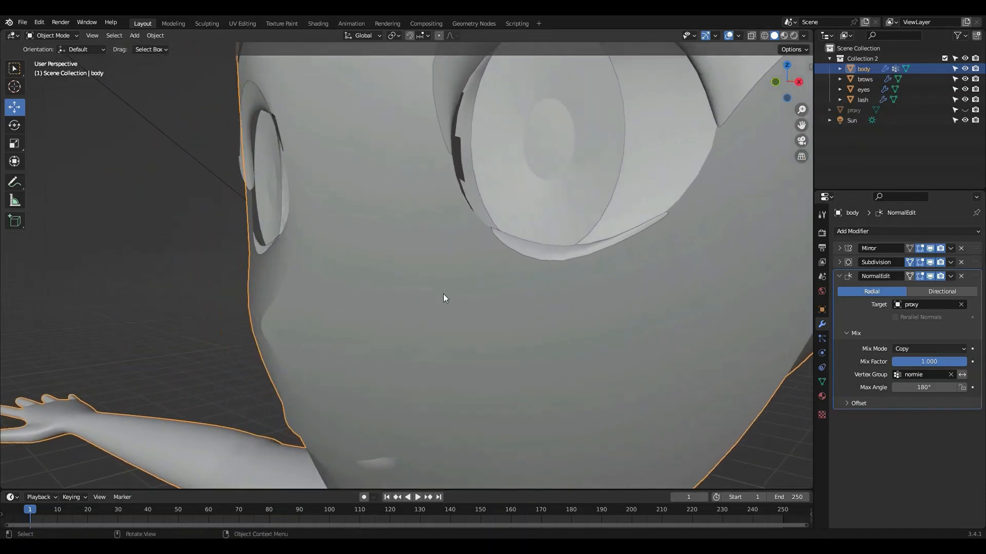
Compare the face shading from the front with the Normal Edit modifier repeatedly hidden and shown in the viewport
{"action": "left_click", "coordinate": [929, 278]}
{"action": "scroll", "coordinate": [586, 322], "scroll_direction": "down", "scroll_amount": 5}
{"action": "middle_click_drag", "start_coordinate": [586, 321], "coordinate": [540, 277]}
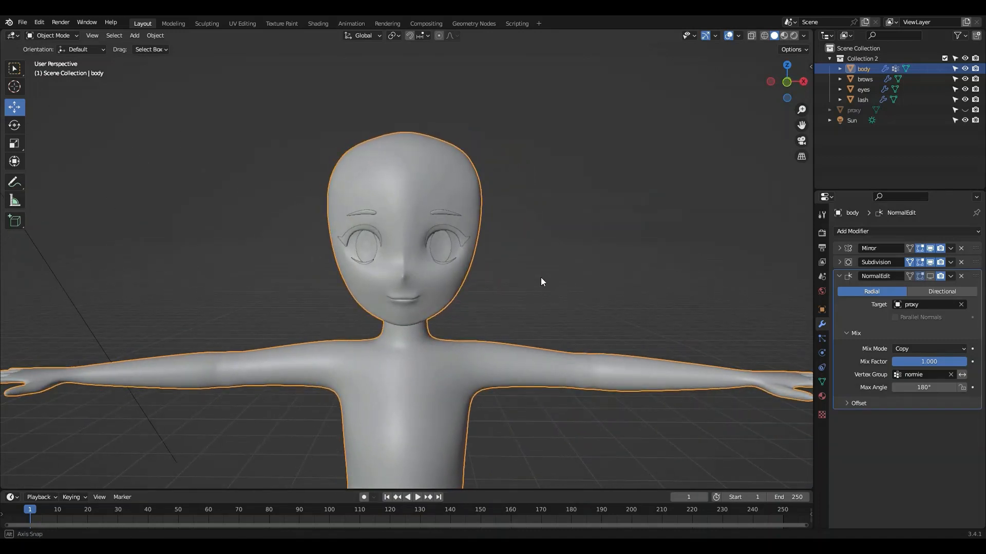
{"action": "left_click", "coordinate": [931, 275]}
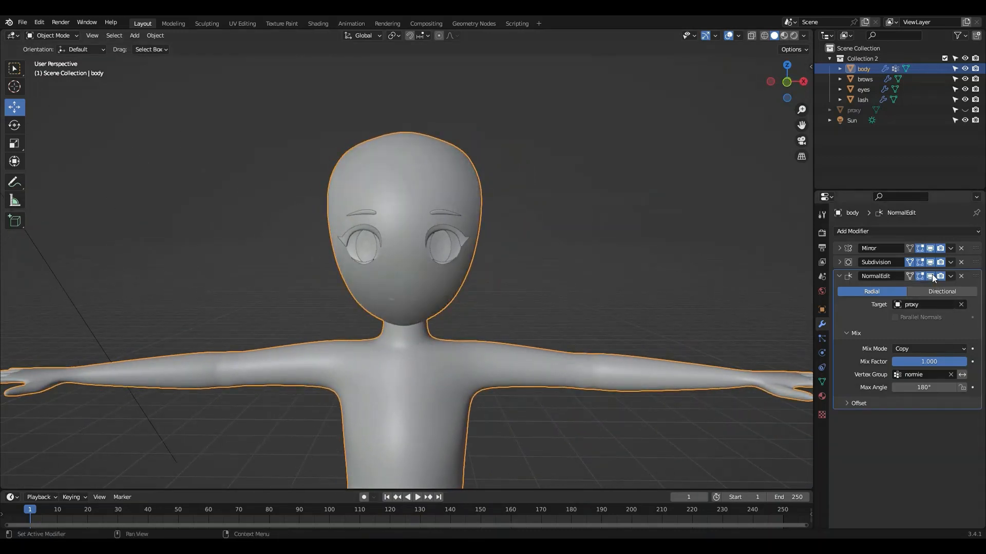
{"action": "left_click", "coordinate": [931, 275]}
{"action": "left_click", "coordinate": [932, 275]}
{"action": "left_click", "coordinate": [931, 275]}
{"action": "left_click", "coordinate": [931, 275]}
{"action": "left_click", "coordinate": [932, 275]}
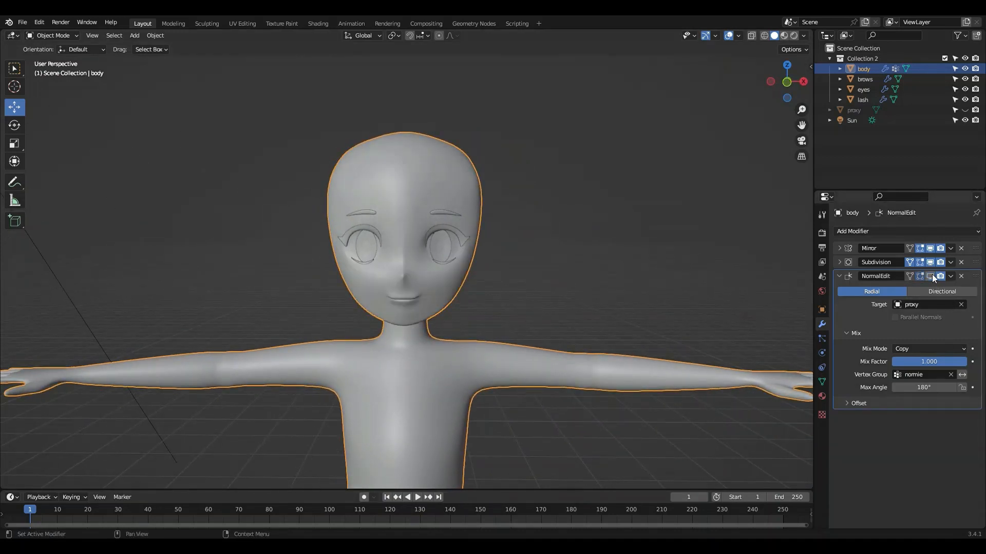
{"action": "left_click", "coordinate": [932, 275]}
Return the viewport to rendered shading and rotate the sun light freely to about 92°, -24° and -19° in X, Y and Z
{"action": "scroll", "coordinate": [343, 236], "scroll_direction": "down", "scroll_amount": 4}
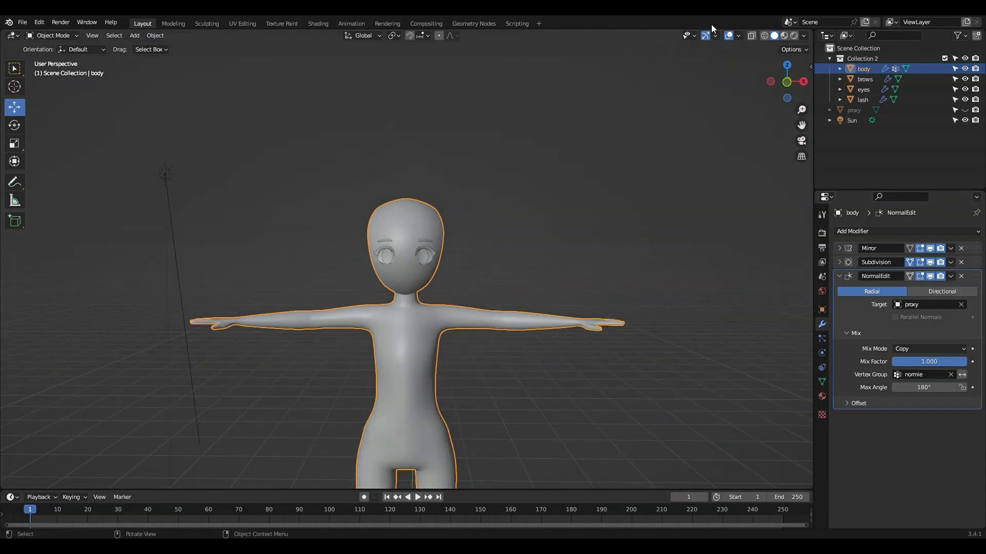
{"action": "left_click", "coordinate": [794, 36]}
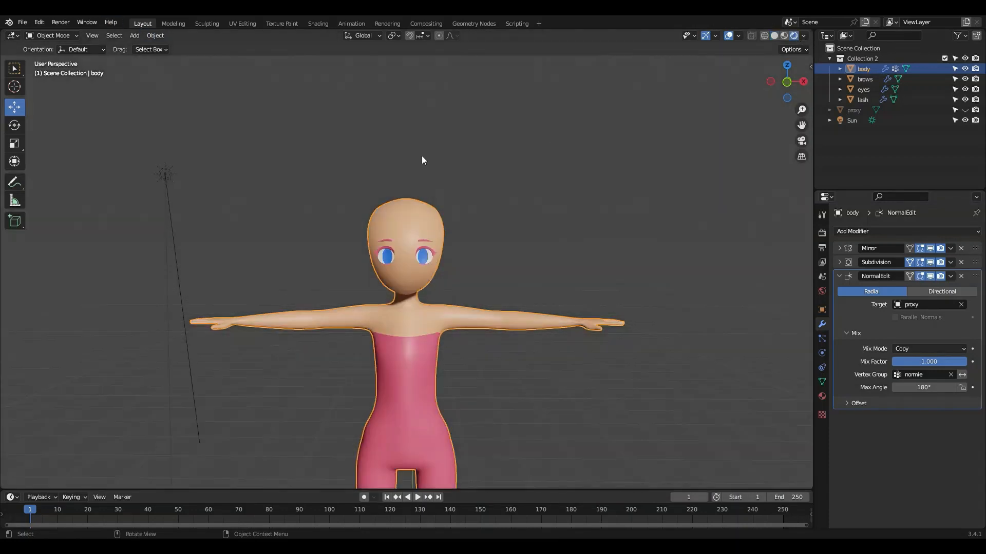
{"action": "left_click", "coordinate": [159, 176]}
{"action": "left_click", "coordinate": [14, 126]}
{"action": "mouse_move", "coordinate": [165, 161]}
{"action": "left_mouse_down"}
{"action": "mouse_move", "coordinate": [198, 440]}
{"action": "mouse_move", "coordinate": [451, 400]}
{"action": "mouse_move", "coordinate": [753, 487]}
{"action": "mouse_move", "coordinate": [708, 457]}
{"action": "mouse_move", "coordinate": [416, 354]}
{"action": "mouse_move", "coordinate": [331, 483]}
{"action": "mouse_move", "coordinate": [219, 446]}
{"action": "mouse_move", "coordinate": [660, 92]}
{"action": "mouse_move", "coordinate": [812, 479]}
{"action": "mouse_move", "coordinate": [331, 10]}
{"action": "mouse_move", "coordinate": [390, 42]}
{"action": "mouse_move", "coordinate": [106, 40]}
{"action": "mouse_move", "coordinate": [226, 275]}
{"action": "mouse_move", "coordinate": [110, 45]}
{"action": "mouse_move", "coordinate": [223, 43]}
{"action": "mouse_move", "coordinate": [160, 44]}
{"action": "mouse_move", "coordinate": [189, 42]}
{"action": "mouse_move", "coordinate": [175, 43]}
{"action": "mouse_move", "coordinate": [330, 221]}
{"action": "mouse_move", "coordinate": [32, 488]}
{"action": "mouse_move", "coordinate": [171, 488]}
{"action": "mouse_move", "coordinate": [375, 403]}
{"action": "mouse_move", "coordinate": [528, 222]}
{"action": "mouse_move", "coordinate": [517, 209]}
{"action": "mouse_move", "coordinate": [264, 211]}
{"action": "left_mouse_up"}
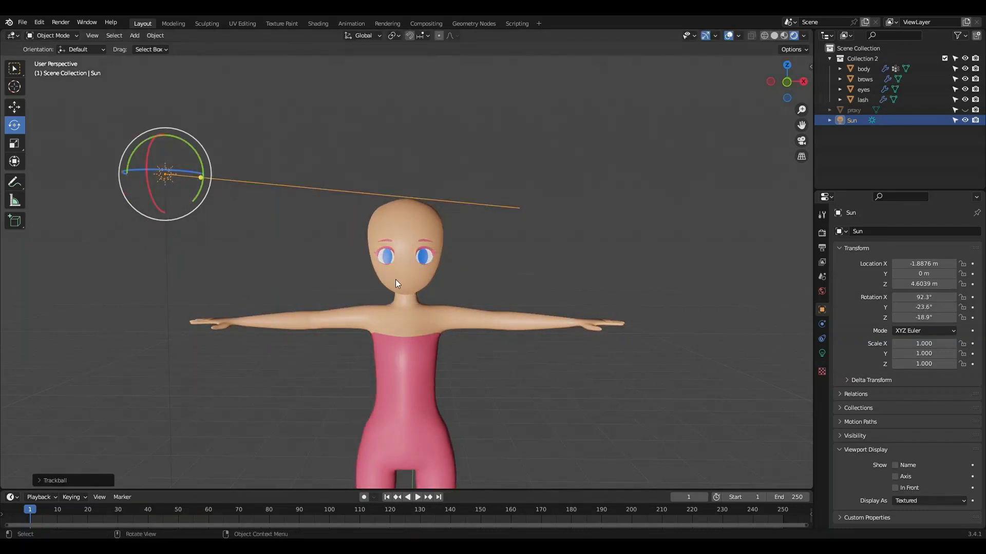
Switch to the Shading workspace and close its file browser and image editor areas by joining them into their neighbours
{"action": "left_click", "coordinate": [322, 23]}
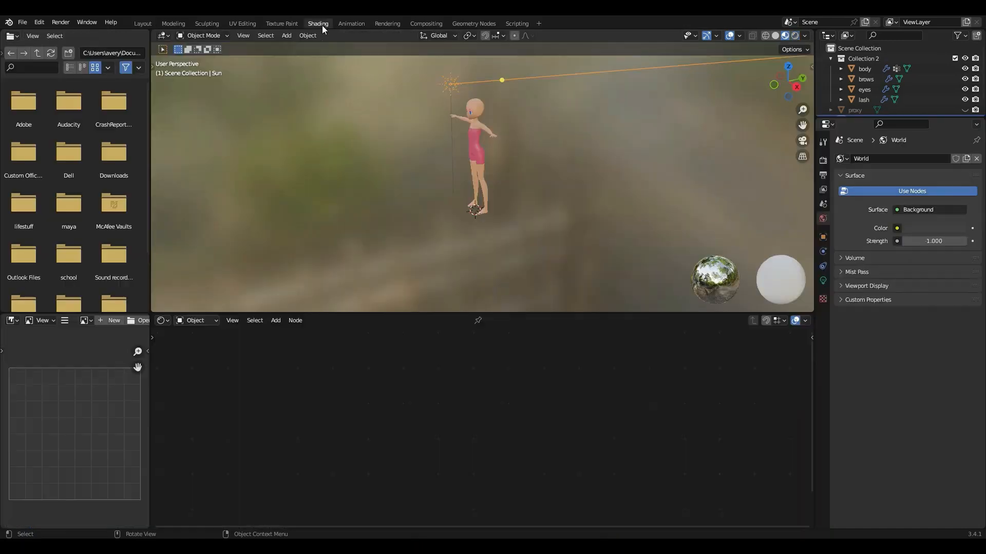
{"action": "right_click", "coordinate": [149, 238]}
{"action": "left_click", "coordinate": [149, 239]}
{"action": "left_click", "coordinate": [147, 245]}
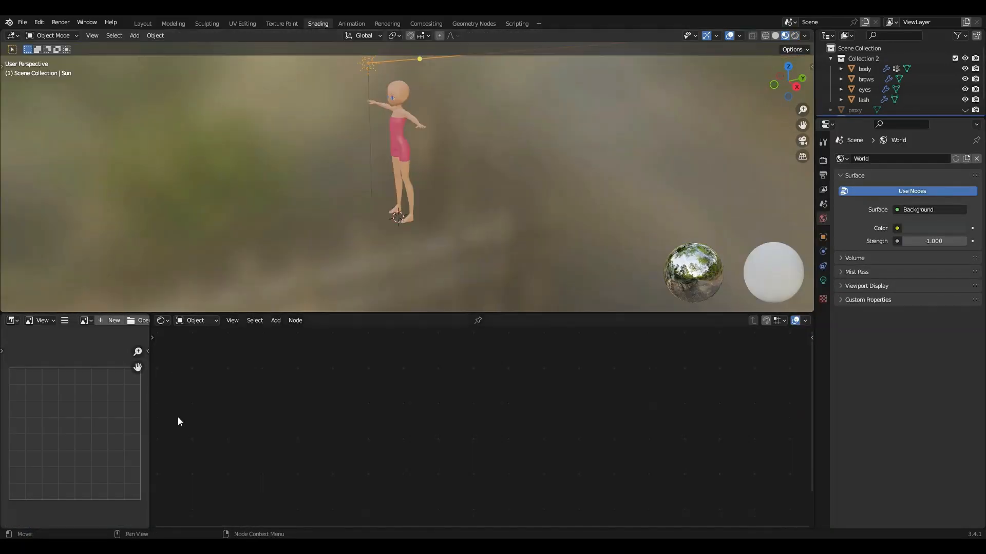
{"action": "right_click", "coordinate": [152, 409]}
{"action": "left_click", "coordinate": [153, 410]}
{"action": "left_click", "coordinate": [153, 411]}
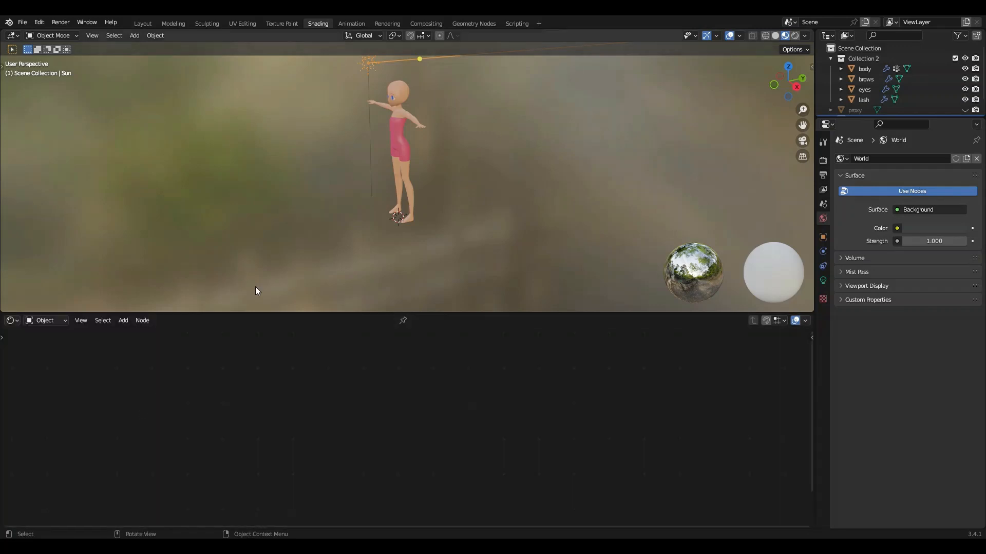
Rotate the sun light so it points diagonally down across the character when seen from the front
{"action": "middle_click_drag", "start_coordinate": [297, 205], "coordinate": [340, 177]}
{"action": "scroll", "coordinate": [340, 178], "scroll_direction": "up", "scroll_amount": 4}
{"action": "middle_click_drag", "start_coordinate": [457, 113], "coordinate": [501, 227], "text": "shift"}
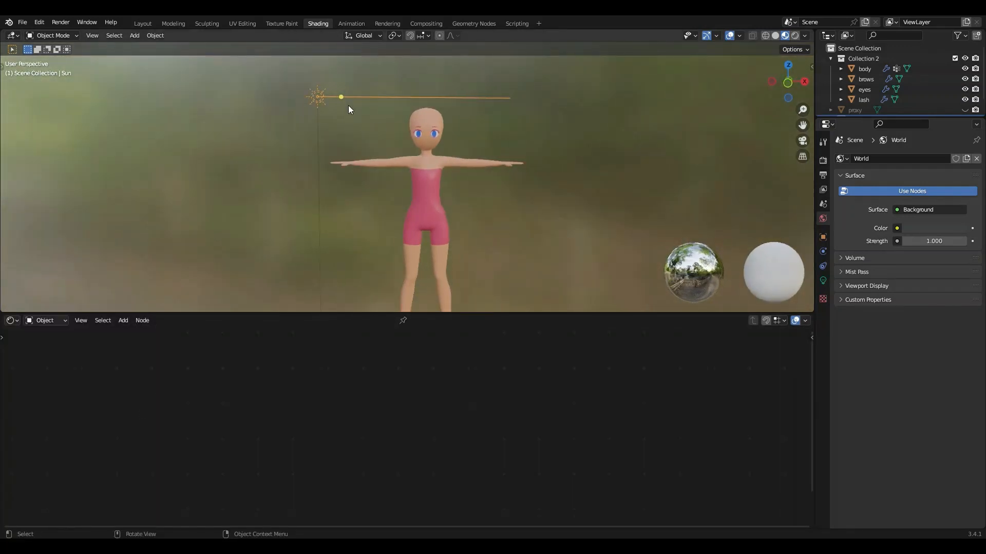
{"action": "key", "text": "r"}
{"action": "left_click", "coordinate": [379, 200]}
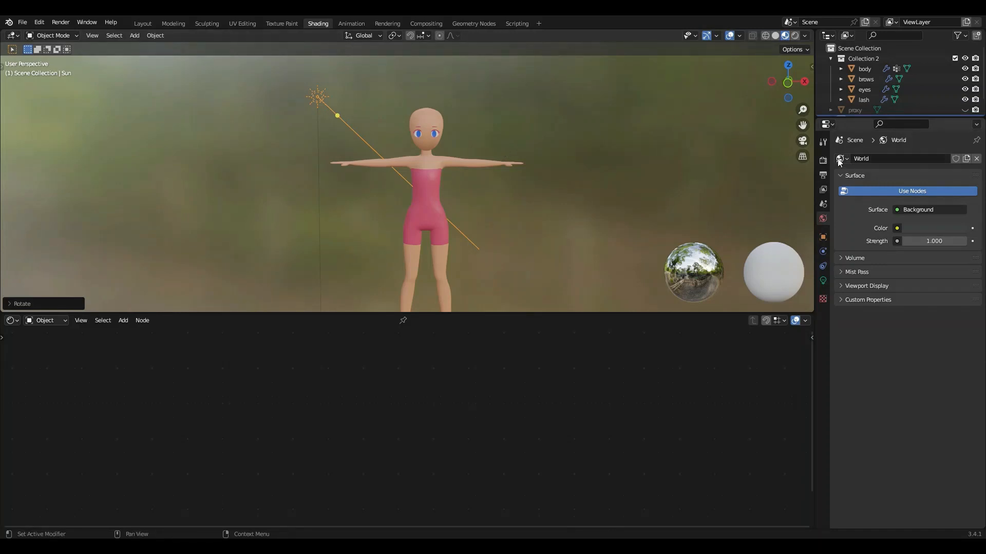
Use rendered shading in the viewport and rotate the sun light until it shines horizontally from the character's side
{"action": "left_click", "coordinate": [824, 159]}
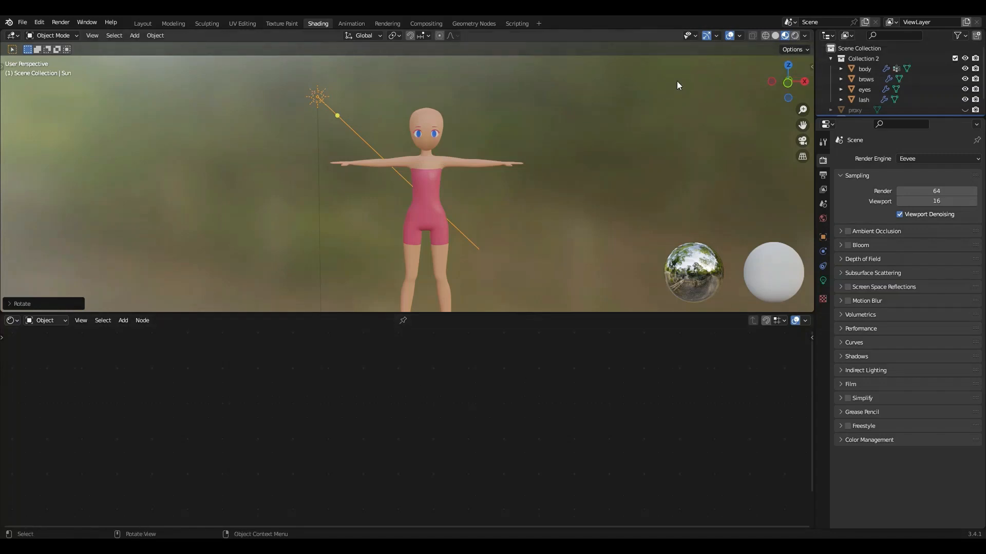
{"action": "left_click", "coordinate": [794, 36]}
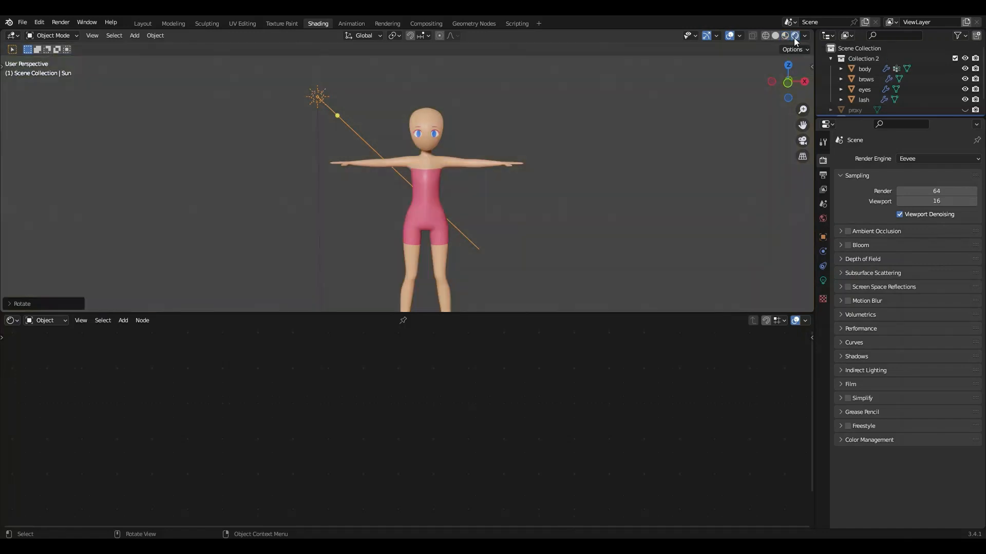
{"action": "left_click", "coordinate": [303, 109]}
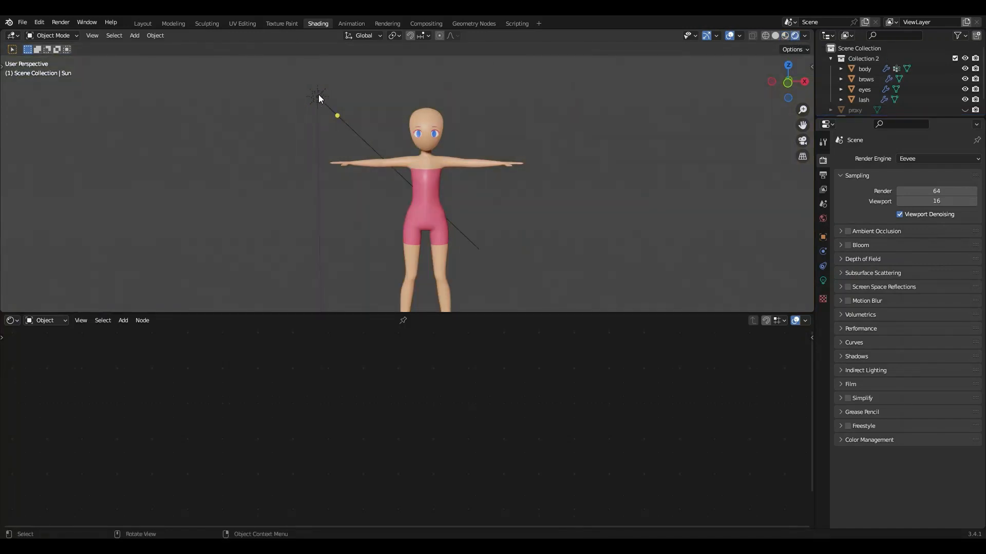
{"action": "left_click", "coordinate": [319, 96]}
{"action": "key", "text": "r"}
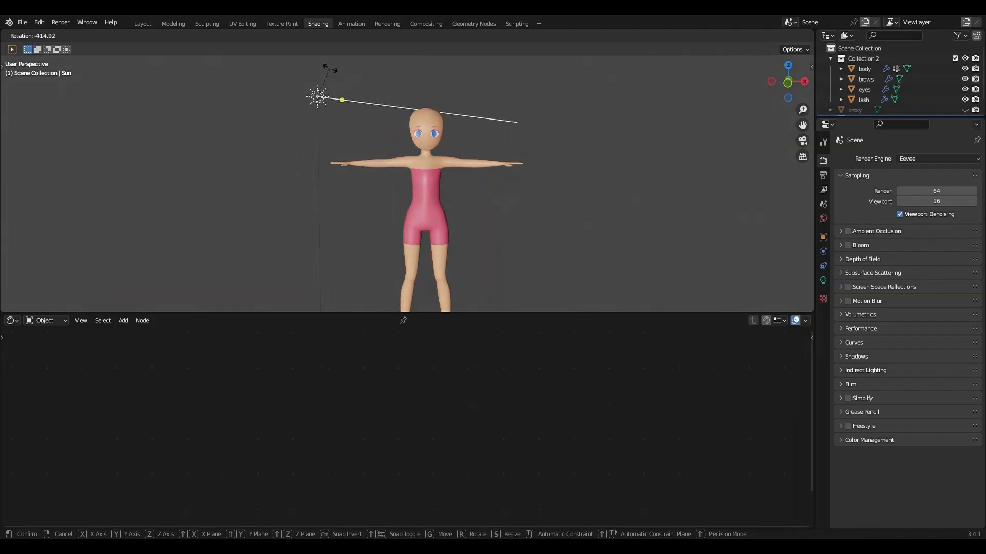
{"action": "left_click", "coordinate": [330, 68]}
{"action": "middle_click_drag", "start_coordinate": [351, 102], "coordinate": [405, 148]}
{"action": "key", "text": "r"}
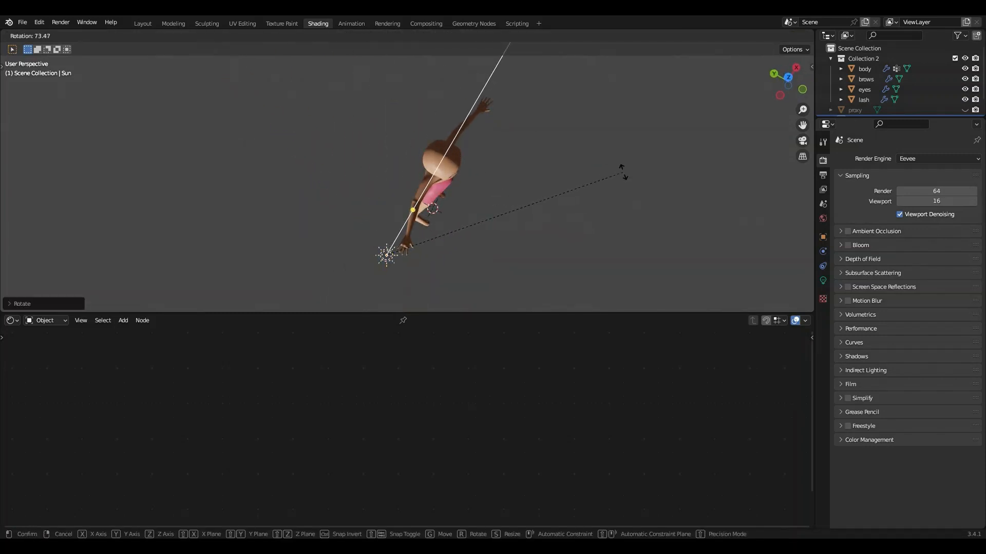
{"action": "left_click", "coordinate": [625, 186]}
{"action": "left_click", "coordinate": [803, 91]}
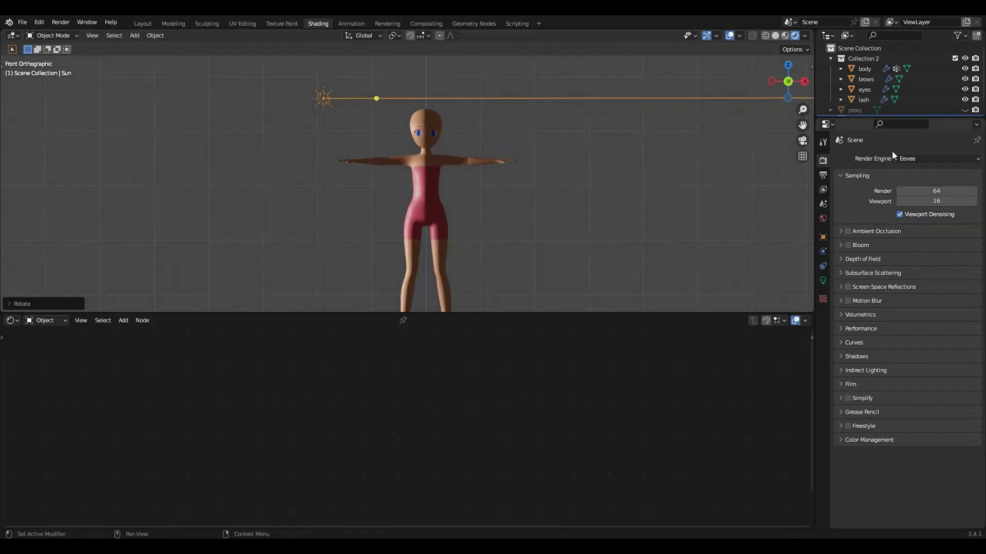
Try the Cycles render engine on the character, inspect the shading up close and switch back to Eevee
{"action": "left_click", "coordinate": [903, 158]}
{"action": "left_click", "coordinate": [908, 193]}
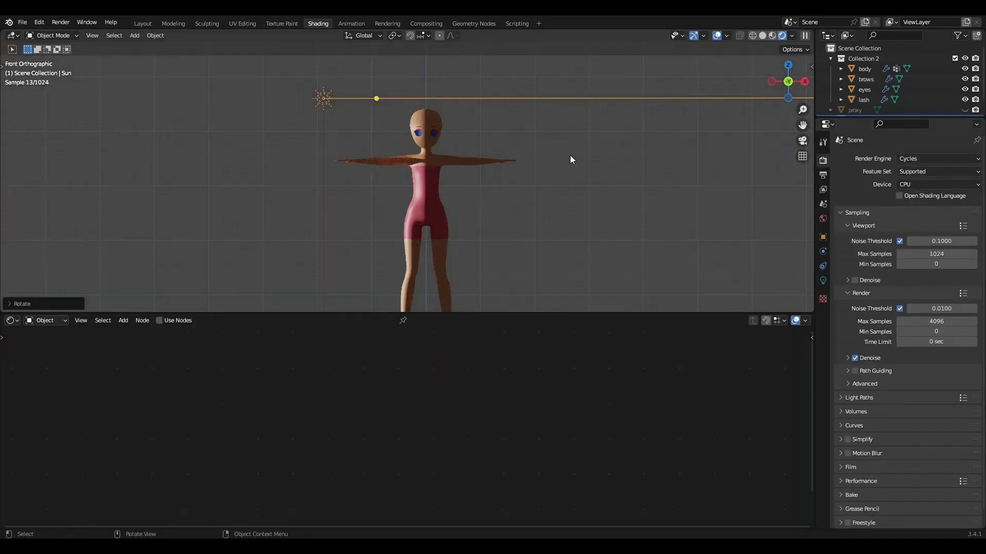
{"action": "mouse_move", "coordinate": [570, 155]}
{"action": "middle_mouse_down"}
{"action": "mouse_move", "coordinate": [510, 180]}
{"action": "mouse_move", "coordinate": [607, 227]}
{"action": "mouse_move", "coordinate": [653, 208]}
{"action": "mouse_move", "coordinate": [556, 179]}
{"action": "mouse_move", "coordinate": [581, 171]}
{"action": "middle_mouse_up"}
{"action": "scroll", "coordinate": [553, 180], "scroll_direction": "up", "scroll_amount": 5}
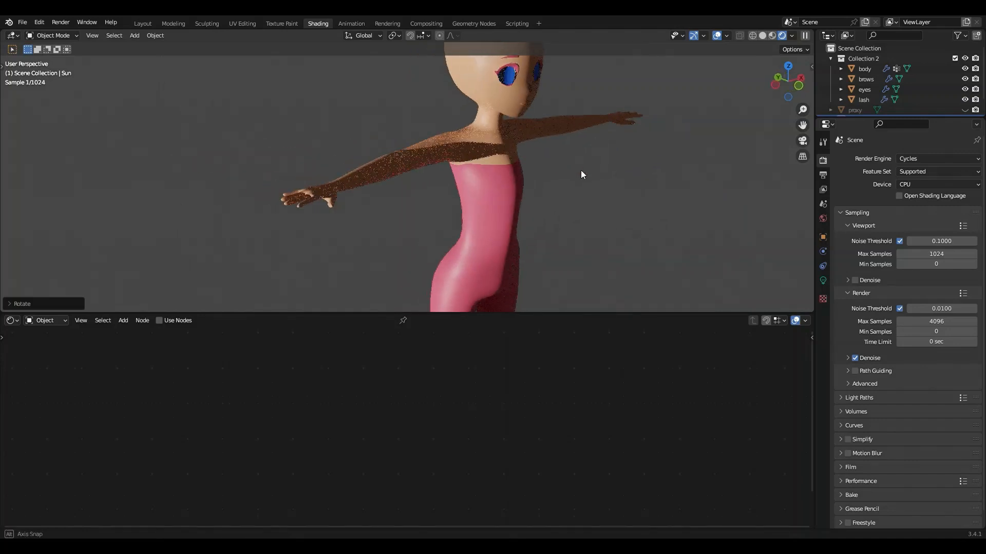
{"action": "left_click", "coordinate": [917, 159]}
{"action": "left_click", "coordinate": [914, 171]}
Select the body mesh so its material nodes are shown in the shader editor
{"action": "middle_click_drag", "start_coordinate": [713, 175], "coordinate": [544, 148]}
{"action": "scroll", "coordinate": [577, 145], "scroll_direction": "down", "scroll_amount": 3}
{"action": "left_click", "coordinate": [454, 163]}
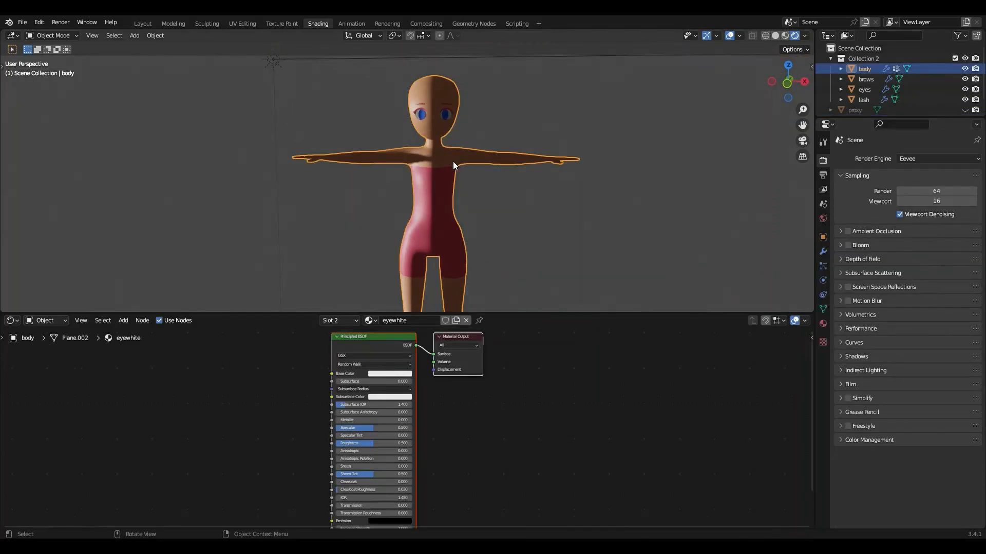
Show the body's skin material nodes and add a Diffuse BSDF node beside the existing ones
{"action": "left_click", "coordinate": [822, 324]}
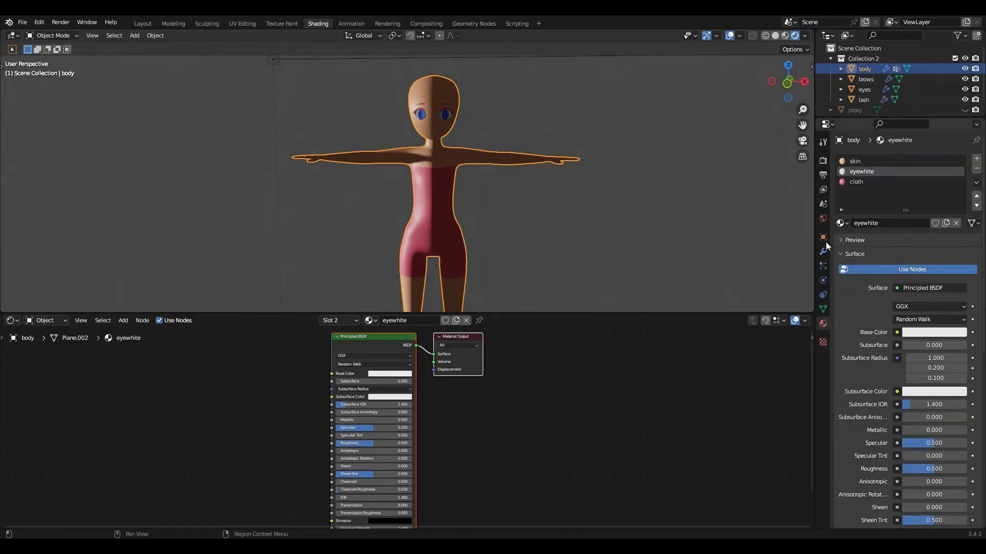
{"action": "left_click", "coordinate": [858, 162]}
{"action": "middle_click_drag", "start_coordinate": [331, 334], "coordinate": [421, 384]}
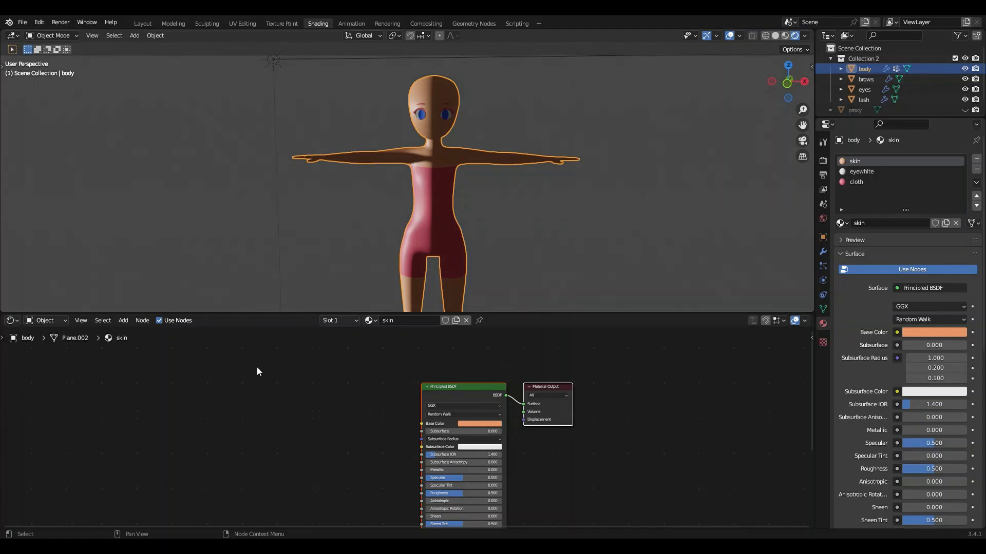
{"action": "key", "text": "shift+a"}
{"action": "left_click", "coordinate": [183, 363]}
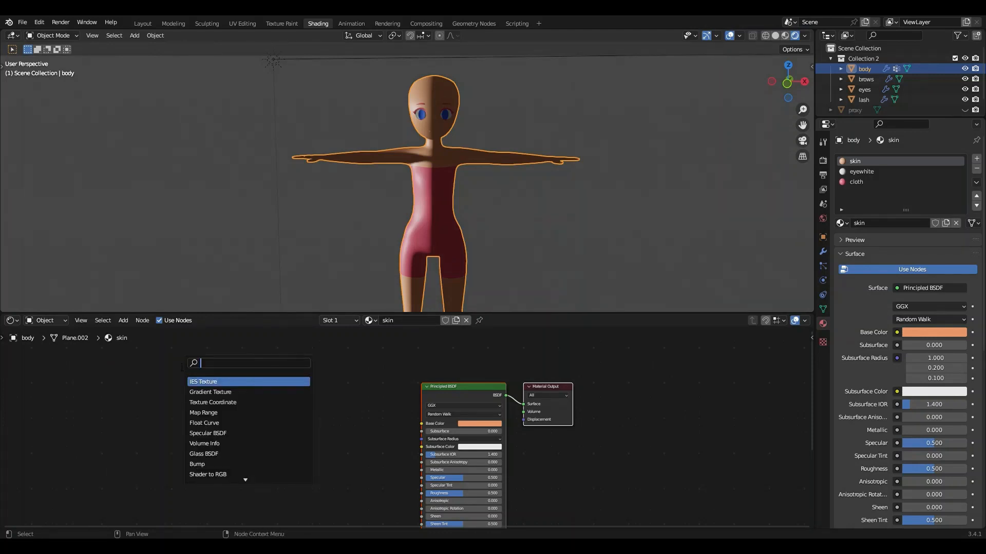
{"action": "type", "text": "dif"}
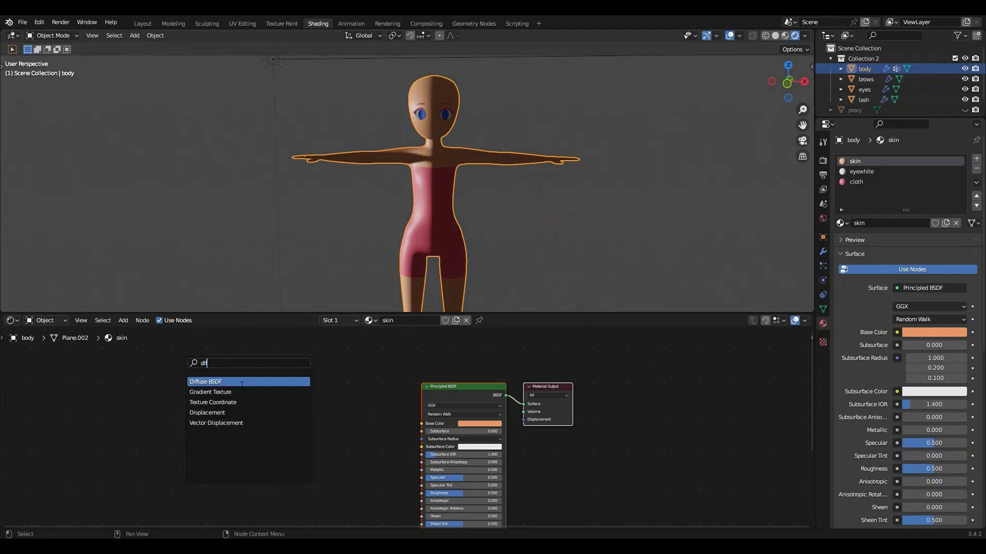
{"action": "left_click", "coordinate": [242, 383]}
Connect the Diffuse BSDF output to a new Shader to RGB node
{"action": "left_click_drag", "start_coordinate": [191, 365], "coordinate": [268, 385]}
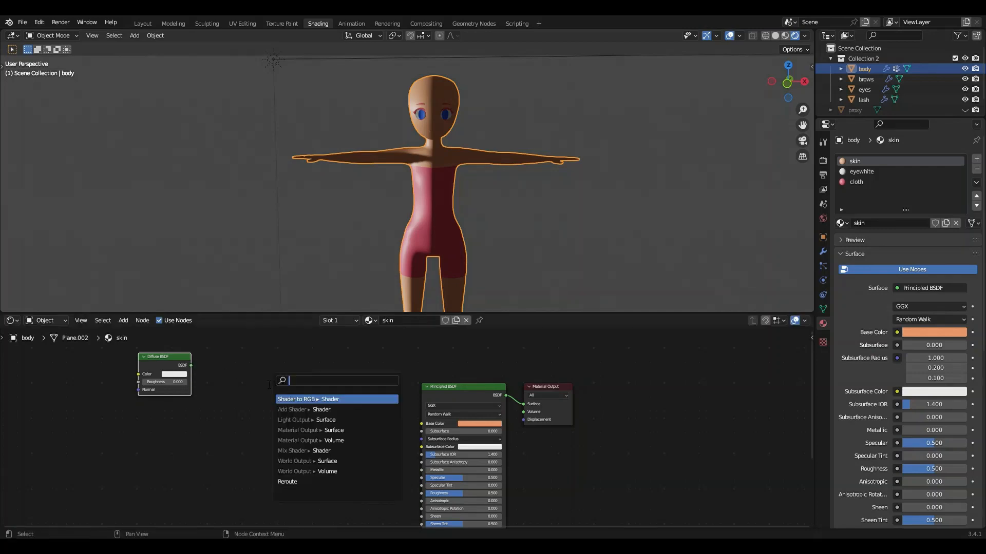
{"action": "type", "text": "shader"}
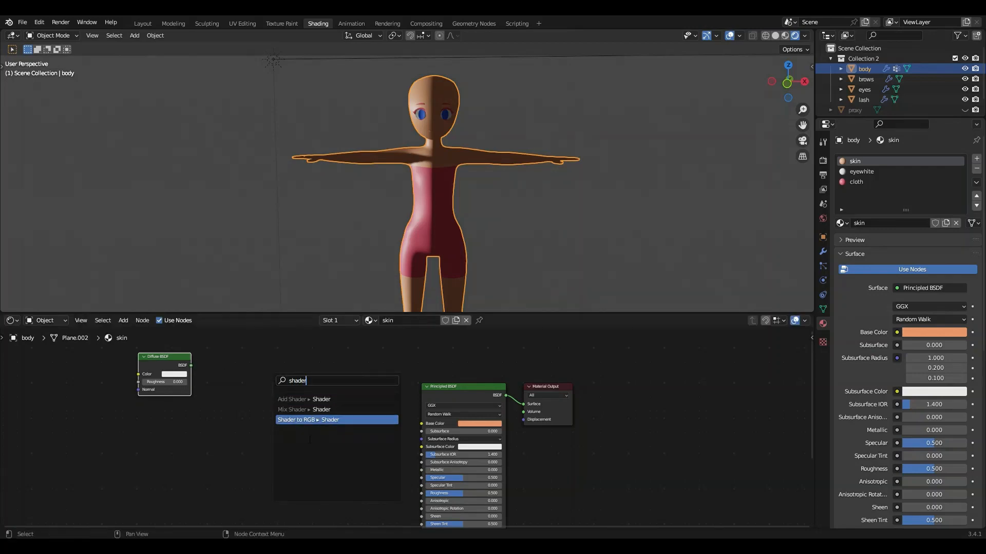
{"action": "left_click", "coordinate": [304, 420]}
{"action": "left_click", "coordinate": [258, 397]}
Feed the Shader to RGB color through a new ColorRamp into the Material Output surface, replacing the Principled BSDF
{"action": "left_click_drag", "start_coordinate": [265, 373], "coordinate": [328, 370]}
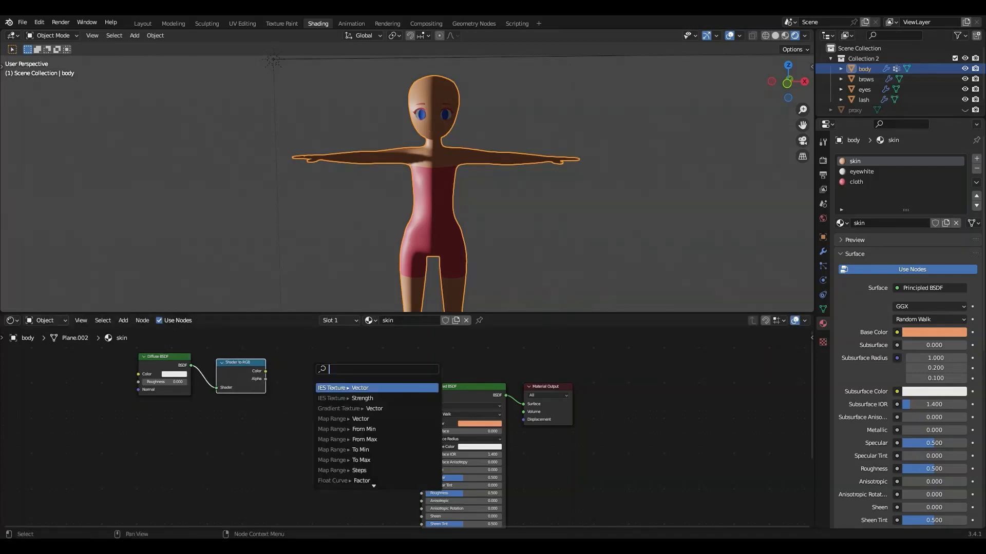
{"action": "type", "text": "color"}
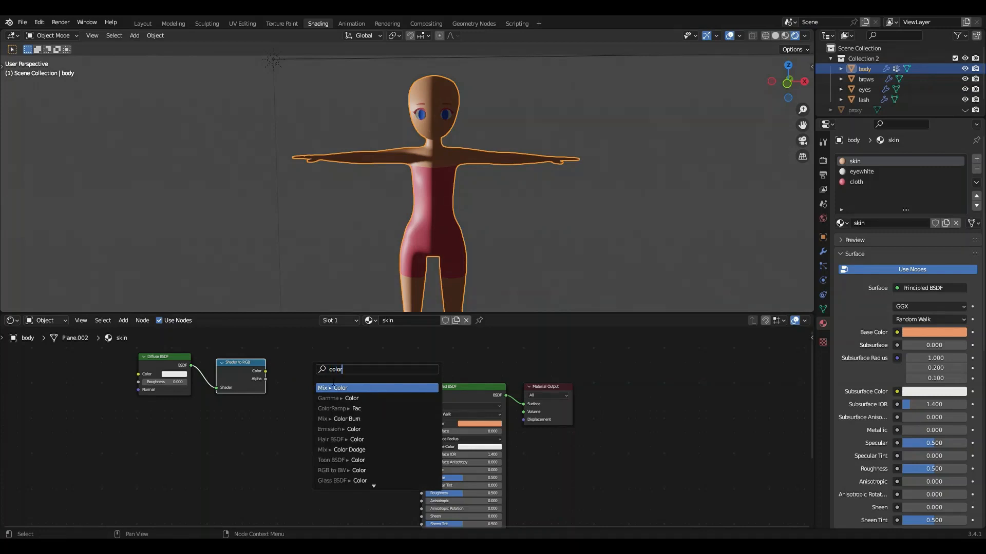
{"action": "left_click", "coordinate": [334, 409]}
{"action": "left_click", "coordinate": [304, 392]}
{"action": "left_click_drag", "start_coordinate": [76, 445], "coordinate": [523, 404]}
{"action": "key", "text": "x"}
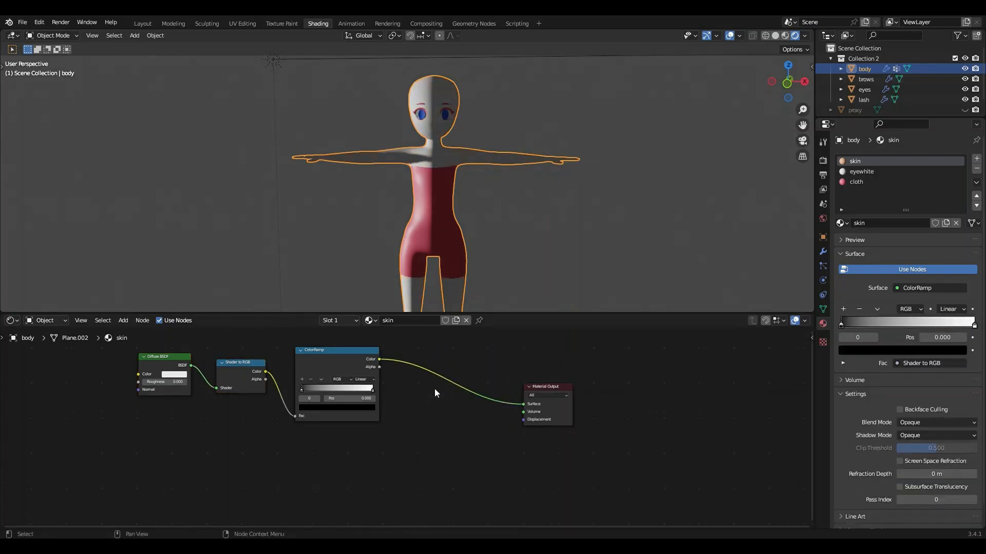
Frame the character's head and tidy the Diffuse BSDF and Shader to RGB nodes into a row before the ColorRamp
{"action": "scroll", "coordinate": [457, 229], "scroll_direction": "up", "scroll_amount": 6}
{"action": "mouse_move", "coordinate": [565, 208]}
{"action": "middle_mouse_down"}
{"action": "mouse_move", "coordinate": [546, 268]}
{"action": "mouse_move", "coordinate": [585, 169]}
{"action": "mouse_move", "coordinate": [572, 196]}
{"action": "middle_mouse_up"}
{"action": "middle_click_drag", "start_coordinate": [597, 145], "coordinate": [561, 281], "text": "shift"}
{"action": "scroll", "coordinate": [226, 395], "scroll_direction": "up", "scroll_amount": 5}
{"action": "middle_click_drag", "start_coordinate": [319, 445], "coordinate": [532, 440]}
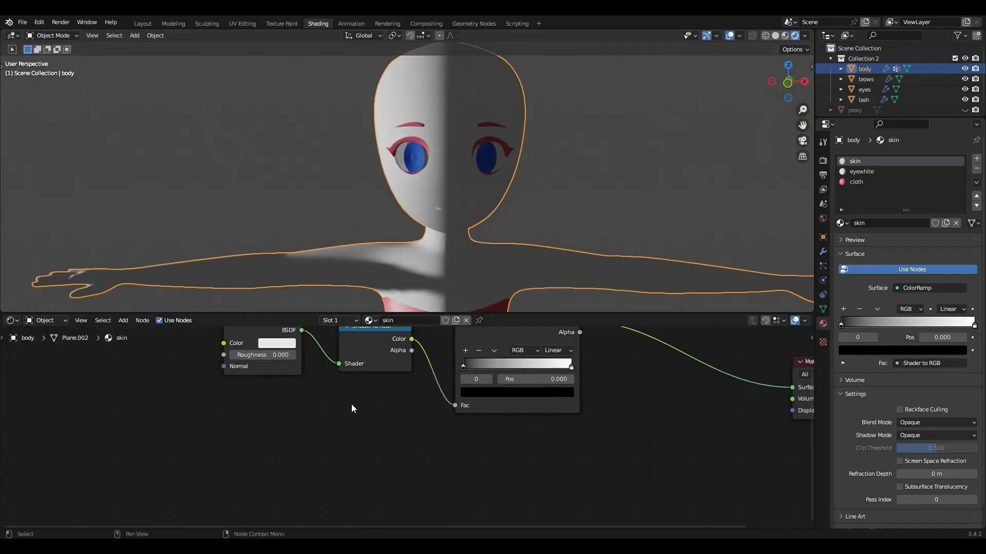
{"action": "middle_click_drag", "start_coordinate": [353, 408], "coordinate": [366, 519]}
{"action": "scroll", "coordinate": [334, 395], "scroll_direction": "up", "scroll_amount": 1}
{"action": "middle_click_drag", "start_coordinate": [311, 379], "coordinate": [270, 319]}
{"action": "left_click_drag", "start_coordinate": [220, 379], "coordinate": [229, 375]}
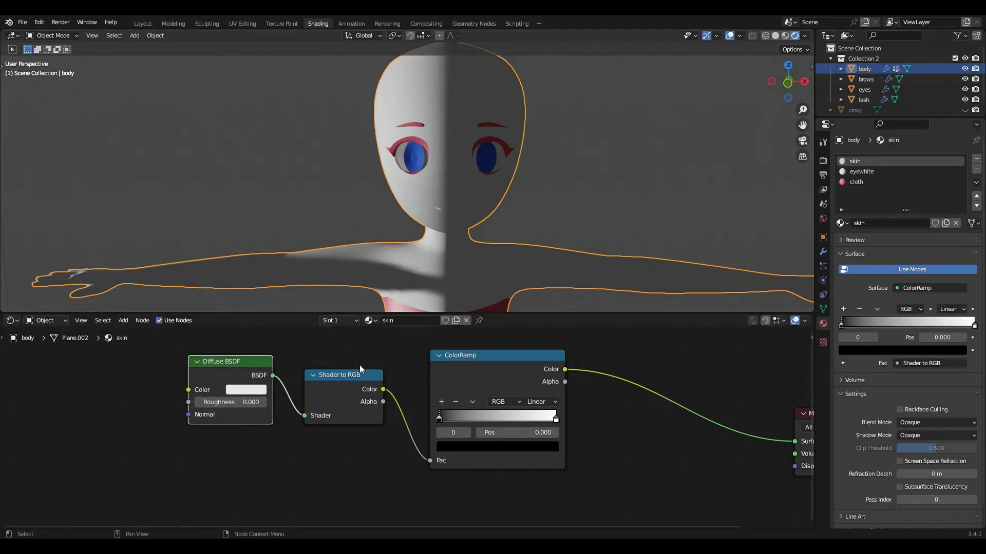
{"action": "left_click_drag", "start_coordinate": [359, 368], "coordinate": [356, 361]}
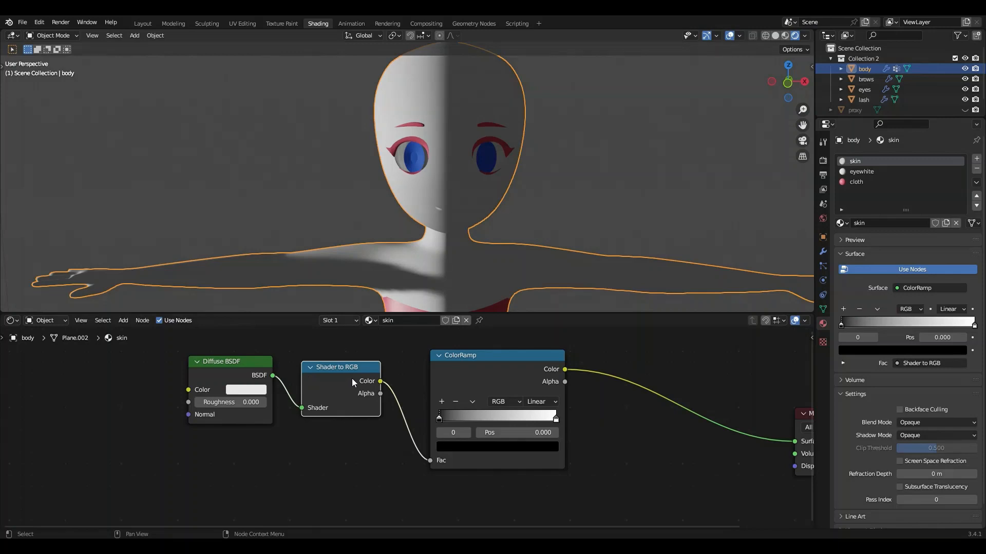
{"action": "left_click_drag", "start_coordinate": [353, 382], "coordinate": [354, 380]}
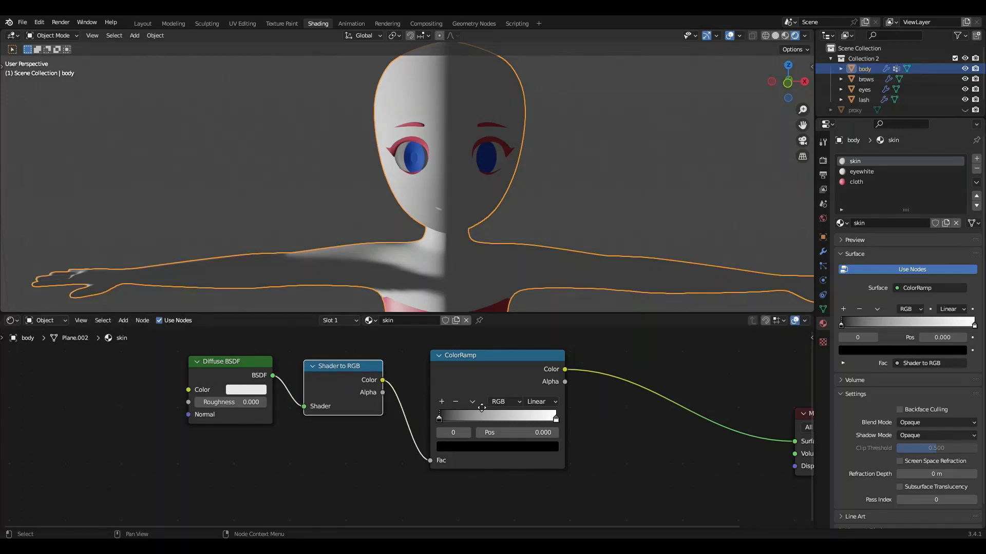
Set the ColorRamp interpolation to Constant and move its white stop to position 0.055
{"action": "middle_click_drag", "start_coordinate": [481, 408], "coordinate": [361, 392]}
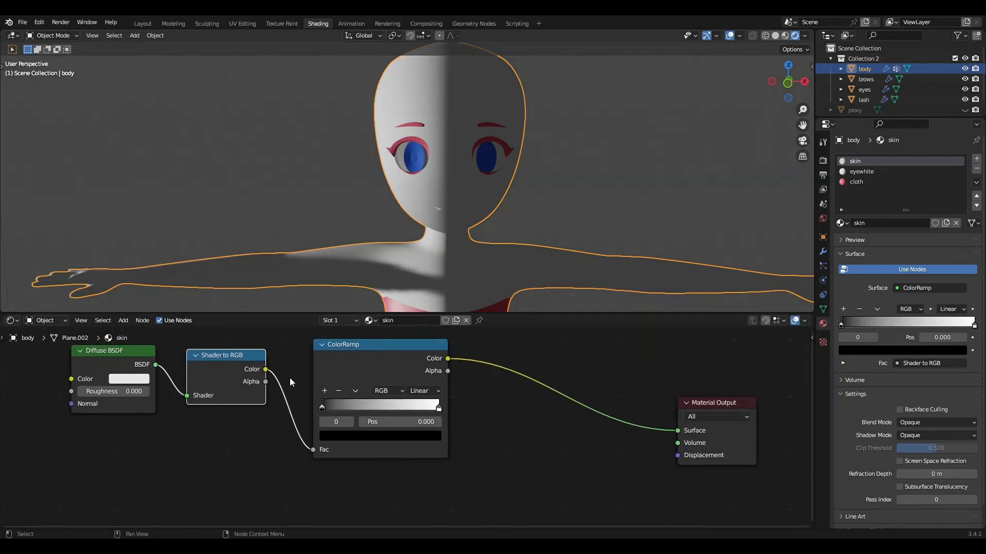
{"action": "mouse_move", "coordinate": [322, 408]}
{"action": "left_mouse_down"}
{"action": "mouse_move", "coordinate": [368, 408]}
{"action": "mouse_move", "coordinate": [301, 408]}
{"action": "mouse_move", "coordinate": [344, 404]}
{"action": "mouse_move", "coordinate": [315, 399]}
{"action": "left_mouse_up"}
{"action": "left_click", "coordinate": [419, 390]}
{"action": "left_click", "coordinate": [443, 454]}
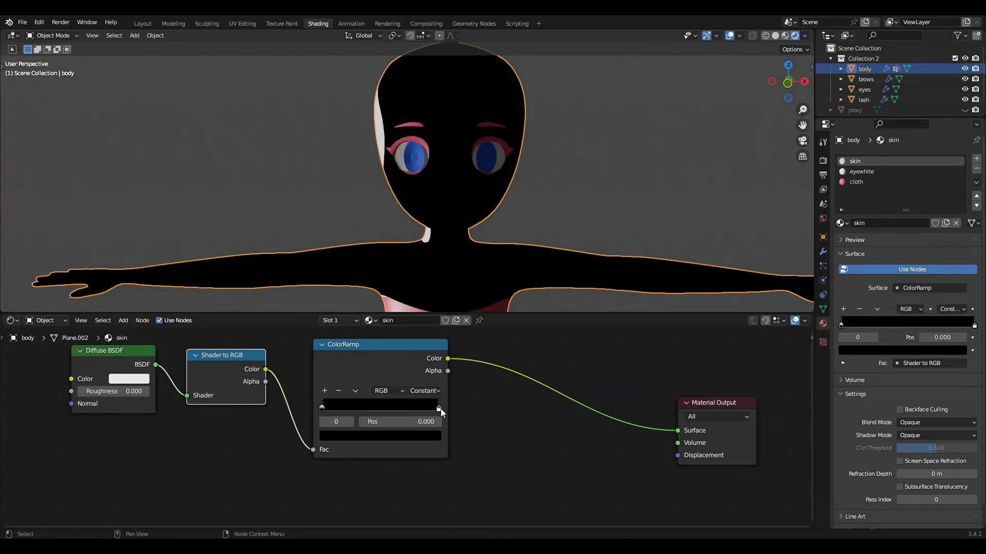
{"action": "left_click_drag", "start_coordinate": [440, 408], "coordinate": [322, 413]}
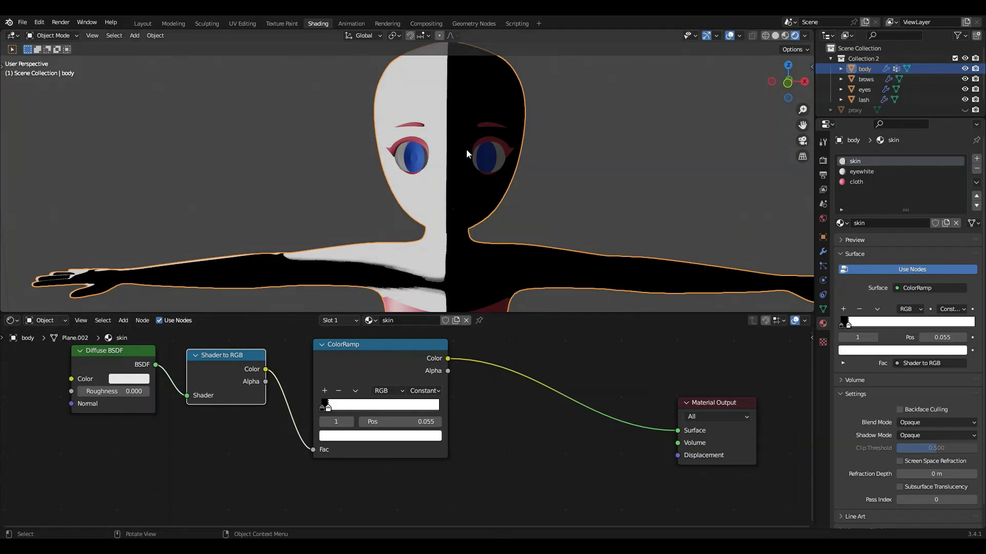
Check the hard-edged face shading, then rotate the sun light seen from above so it shines diagonally from the character's front side
{"action": "scroll", "coordinate": [466, 149], "scroll_direction": "up", "scroll_amount": 4}
{"action": "middle_click_drag", "start_coordinate": [477, 166], "coordinate": [701, 164]}
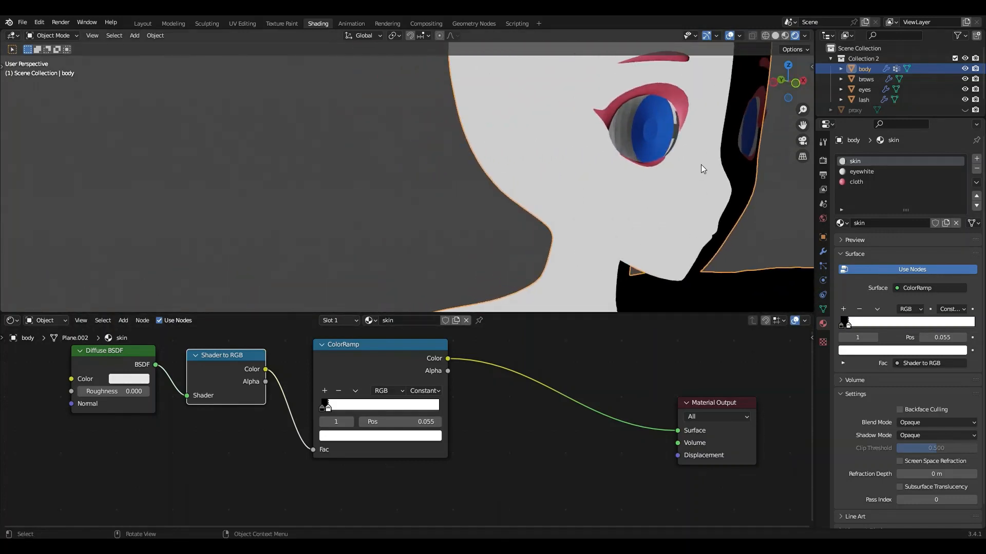
{"action": "scroll", "coordinate": [654, 189], "scroll_direction": "down", "scroll_amount": 4}
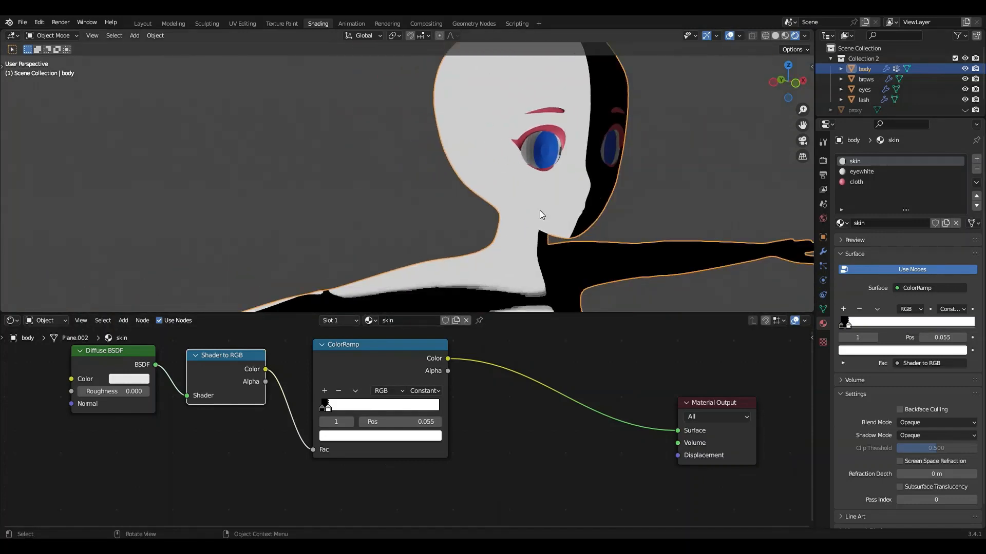
{"action": "middle_click_drag", "start_coordinate": [541, 211], "coordinate": [508, 207]}
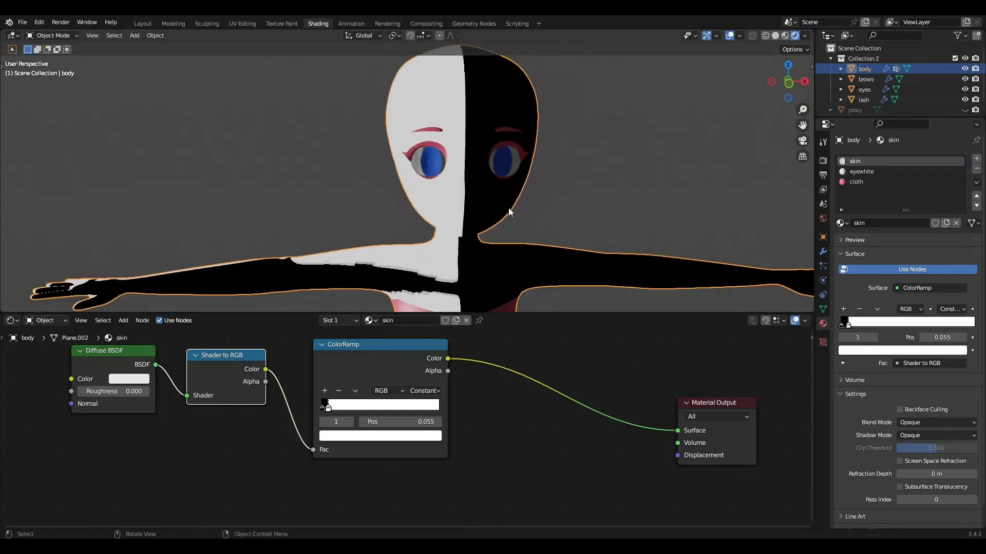
{"action": "scroll", "coordinate": [508, 207], "scroll_direction": "down", "scroll_amount": 9}
{"action": "middle_click_drag", "start_coordinate": [341, 184], "coordinate": [330, 214]}
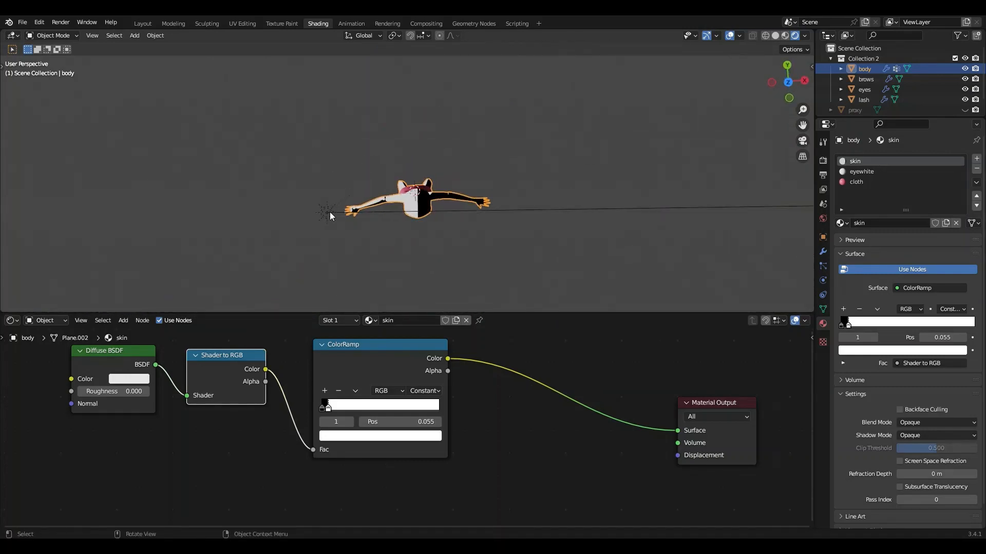
{"action": "left_click", "coordinate": [328, 212]}
{"action": "key", "text": "r"}
{"action": "left_click", "coordinate": [452, 59]}
{"action": "left_click", "coordinate": [418, 225]}
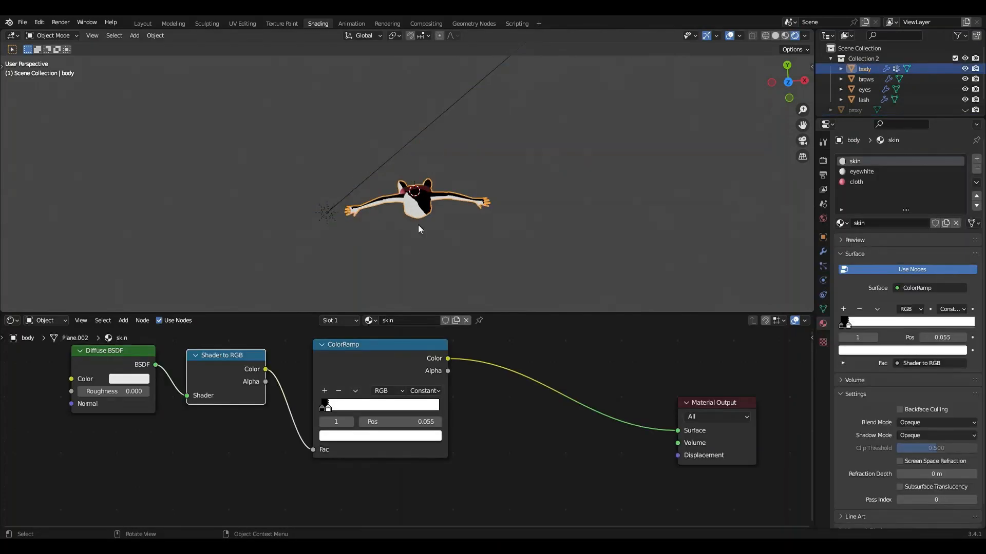
{"action": "middle_click_drag", "start_coordinate": [418, 224], "coordinate": [476, 145]}
{"action": "scroll", "coordinate": [388, 233], "scroll_direction": "up", "scroll_amount": 8}
{"action": "middle_click_drag", "start_coordinate": [387, 232], "coordinate": [439, 222]}
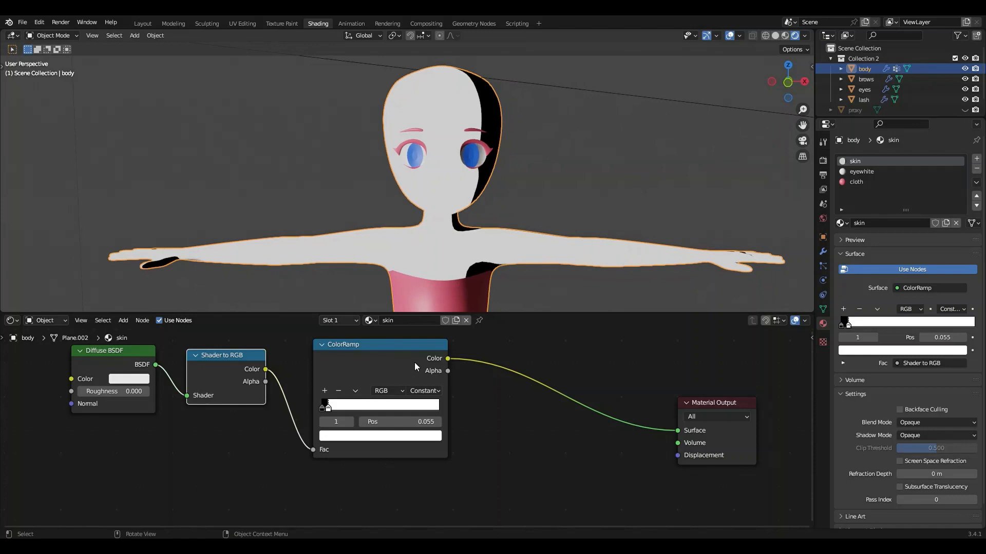
Try coloring the ColorRamp's light stop peach and its shadow stop a deeper orange
{"action": "left_click", "coordinate": [378, 440]}
{"action": "left_click_drag", "start_coordinate": [372, 326], "coordinate": [362, 334]}
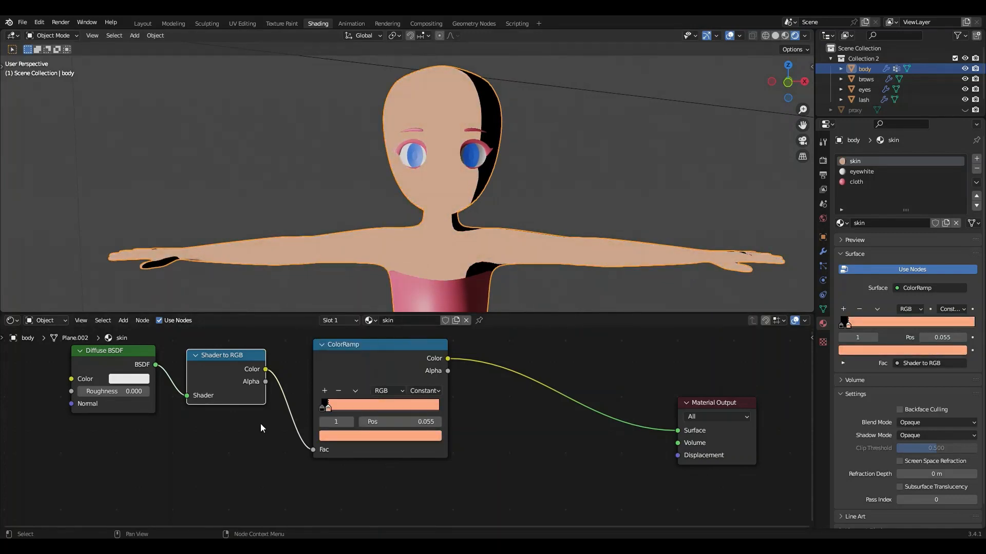
{"action": "left_click", "coordinate": [318, 408]}
{"action": "left_click", "coordinate": [322, 407]}
{"action": "left_click", "coordinate": [331, 436]}
{"action": "left_click", "coordinate": [417, 383]}
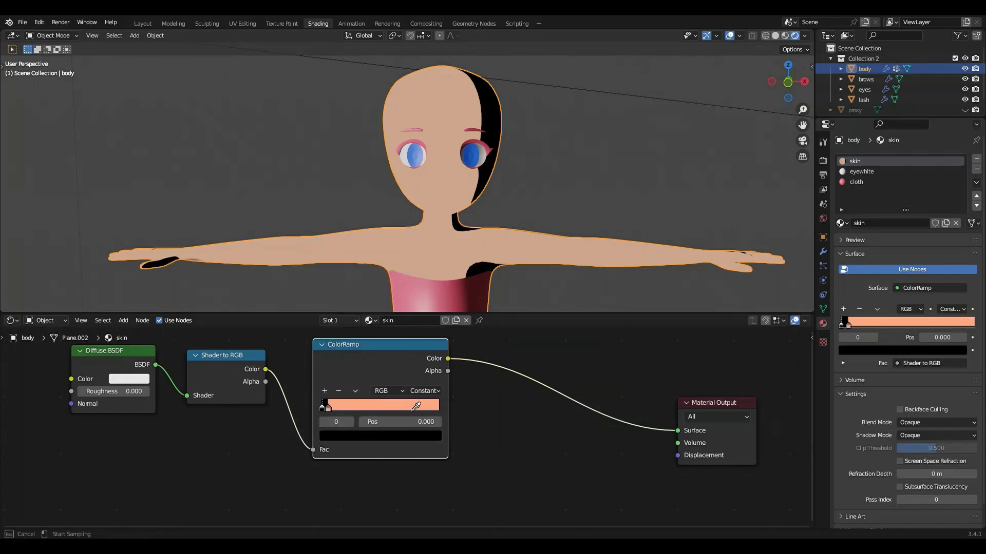
{"action": "left_click", "coordinate": [413, 409]}
{"action": "left_click", "coordinate": [399, 432]}
{"action": "left_click_drag", "start_coordinate": [362, 342], "coordinate": [361, 341]}
Return the ColorRamp's shadow stop to black and its light stop to white
{"action": "mouse_move", "coordinate": [503, 206]}
{"action": "middle_mouse_down"}
{"action": "mouse_move", "coordinate": [531, 205]}
{"action": "mouse_move", "coordinate": [476, 196]}
{"action": "mouse_move", "coordinate": [419, 205]}
{"action": "middle_mouse_up"}
{"action": "left_click", "coordinate": [371, 436]}
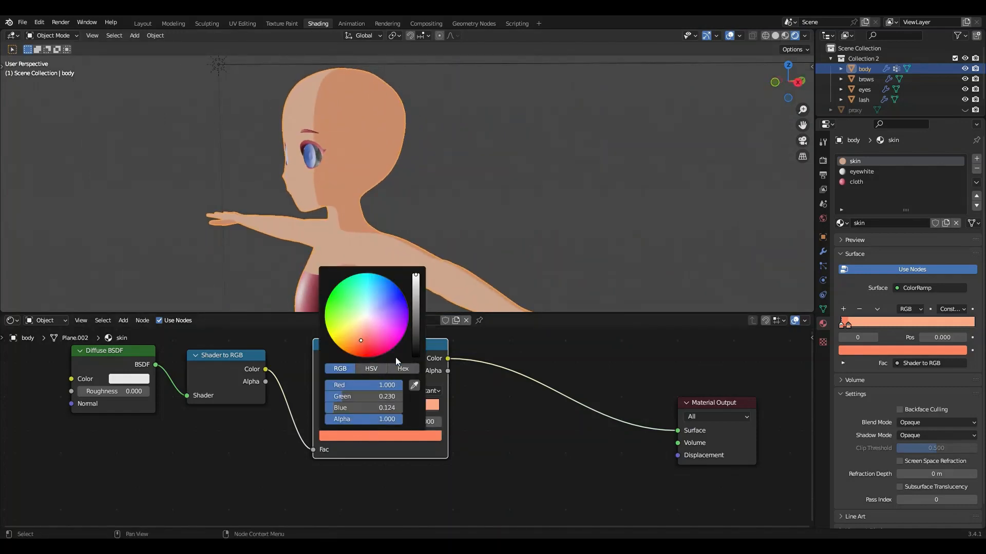
{"action": "left_click_drag", "start_coordinate": [416, 354], "coordinate": [417, 368]}
{"action": "left_click", "coordinate": [235, 409]}
{"action": "left_click", "coordinate": [330, 406]}
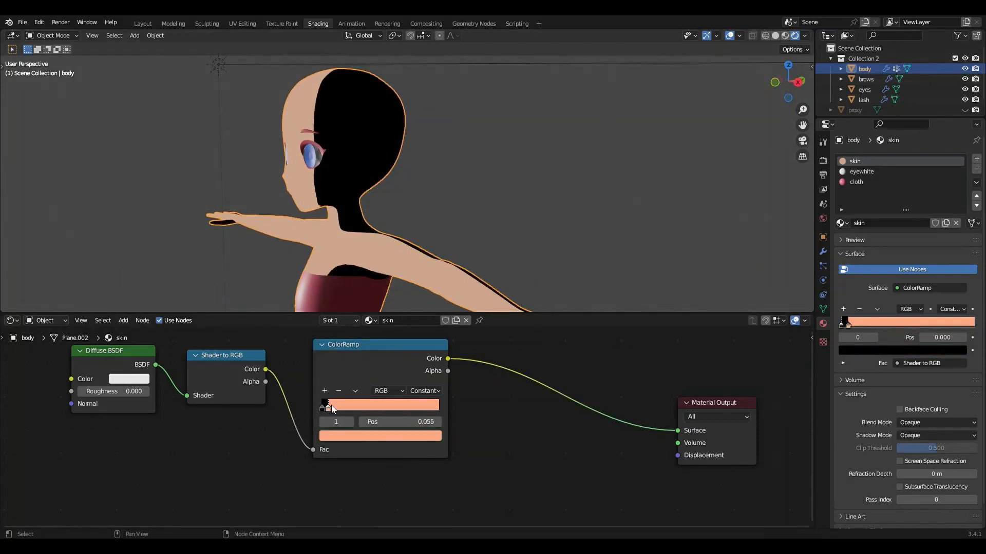
{"action": "left_click", "coordinate": [333, 437]}
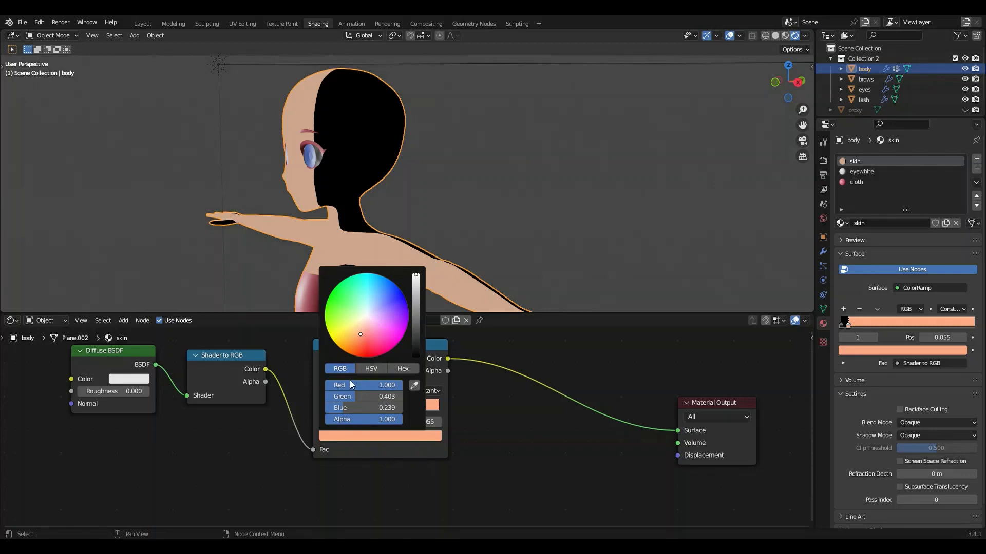
{"action": "left_click_drag", "start_coordinate": [359, 396], "coordinate": [448, 408]}
{"action": "left_click_drag", "start_coordinate": [416, 277], "coordinate": [415, 294]}
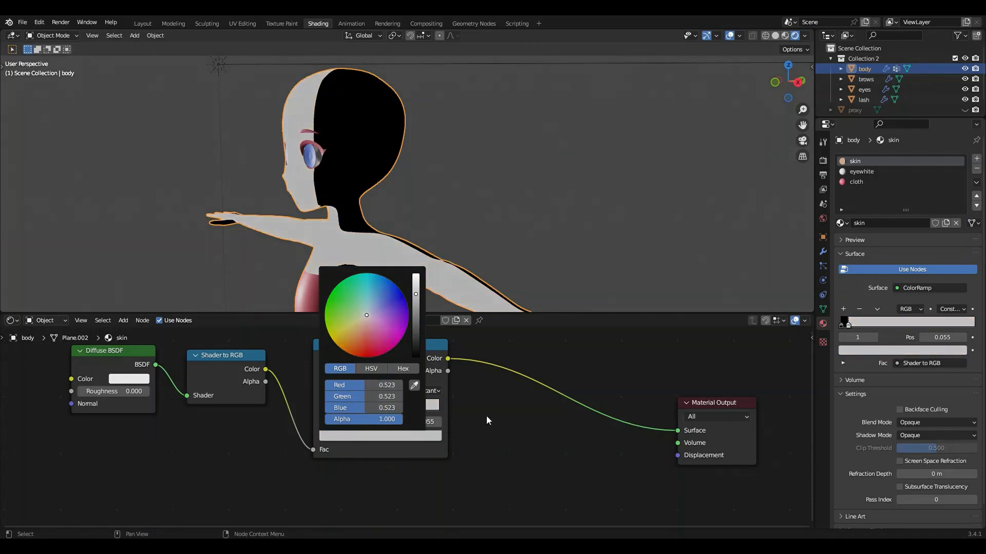
{"action": "left_click_drag", "start_coordinate": [387, 408], "coordinate": [436, 407]}
{"action": "left_click_drag", "start_coordinate": [359, 397], "coordinate": [410, 388]}
Add a color Mix node, drive its Factor with the ColorRamp color and connect its Result to the Material Output surface
{"action": "middle_click_drag", "start_coordinate": [346, 255], "coordinate": [391, 212]}
{"action": "scroll", "coordinate": [391, 211], "scroll_direction": "up", "scroll_amount": 4}
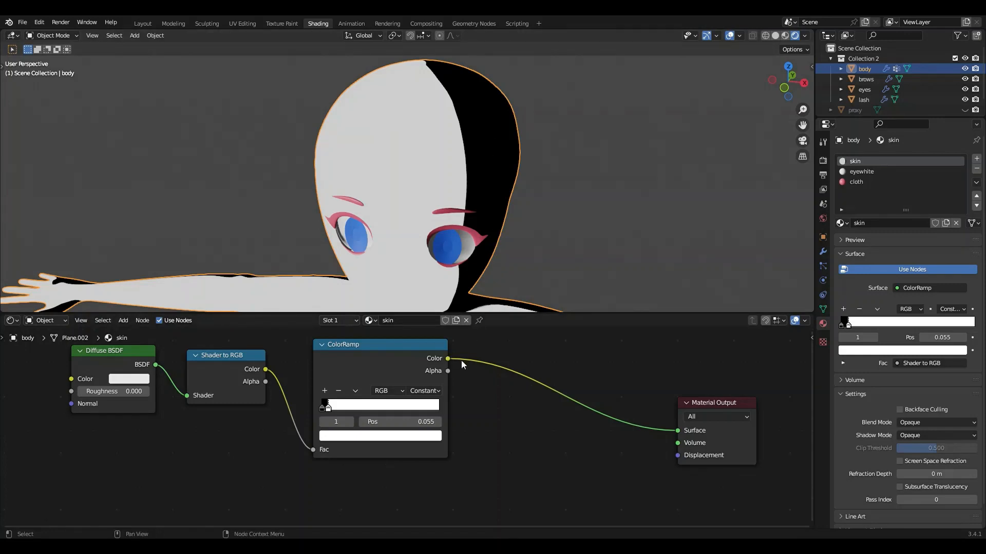
{"action": "left_click_drag", "start_coordinate": [461, 365], "coordinate": [580, 406]}
{"action": "type", "text": "m"}
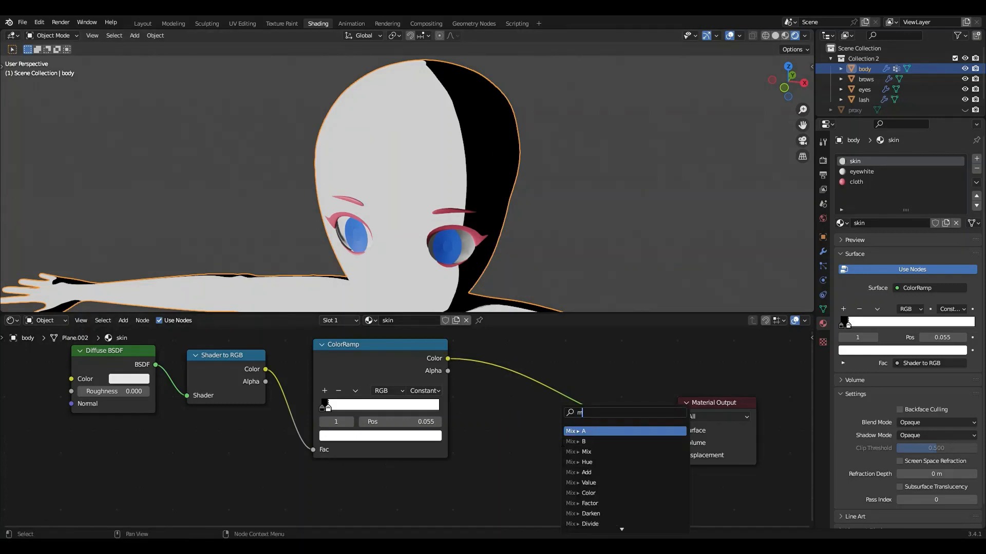
{"action": "type", "text": "i"}
{"action": "left_click", "coordinate": [581, 431]}
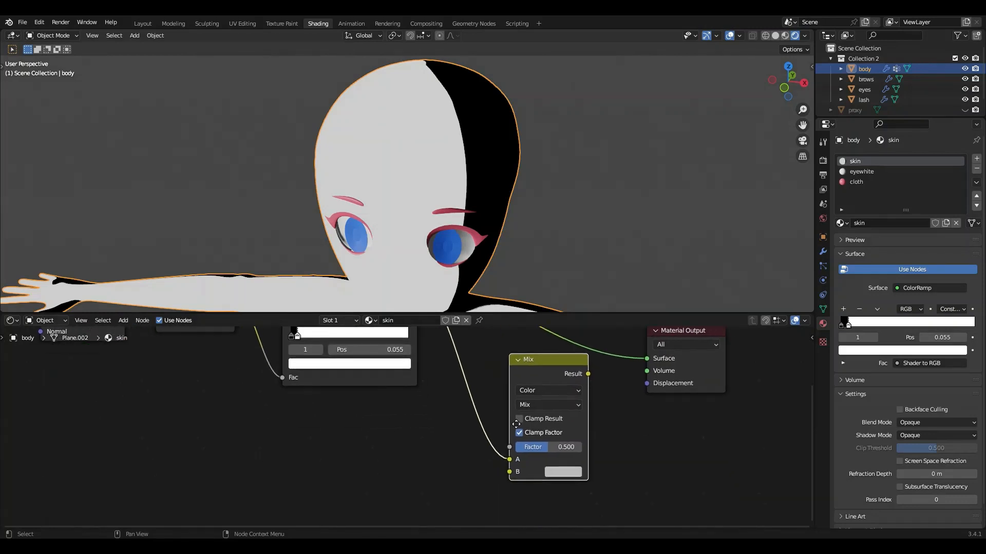
{"action": "left_click_drag", "start_coordinate": [510, 461], "coordinate": [510, 447]}
{"action": "left_click_drag", "start_coordinate": [588, 374], "coordinate": [652, 358]}
Set the Mix node's B color to a saturated red
{"action": "left_click", "coordinate": [563, 471]}
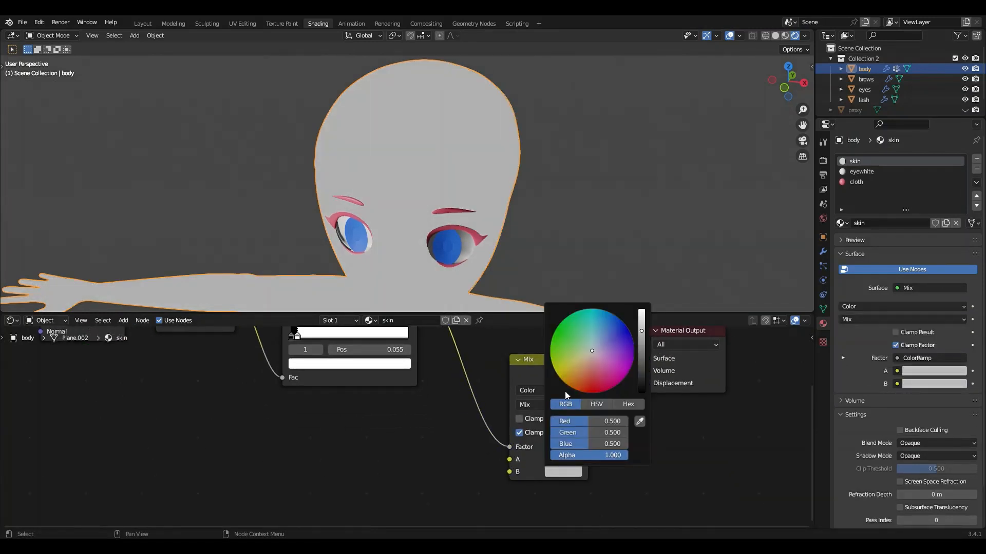
{"action": "left_click", "coordinate": [595, 389]}
{"action": "left_click_drag", "start_coordinate": [596, 389], "coordinate": [593, 394]}
Set the Mix node's A color to a saturated blue
{"action": "middle_click_drag", "start_coordinate": [451, 255], "coordinate": [473, 229]}
{"action": "scroll", "coordinate": [445, 362], "scroll_direction": "up", "scroll_amount": 1}
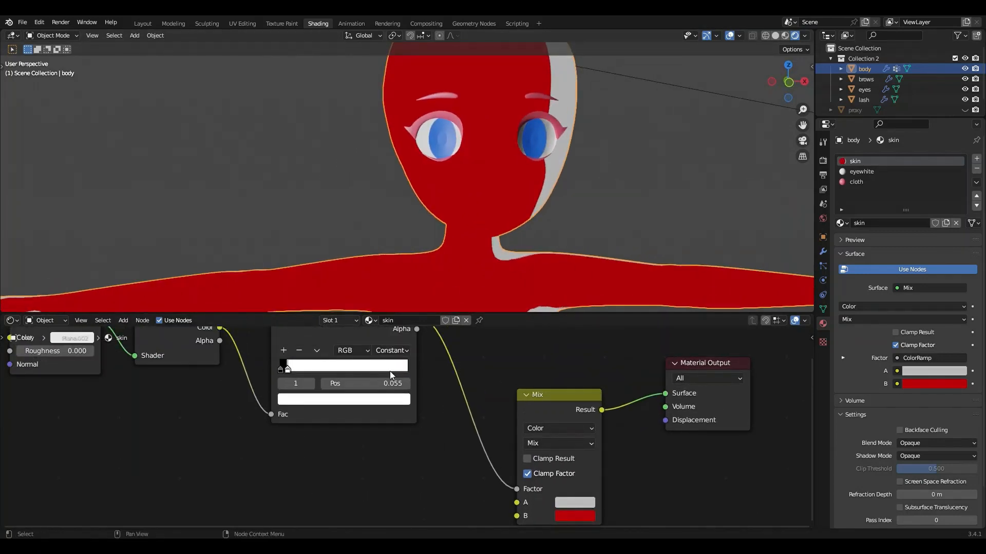
{"action": "middle_click_drag", "start_coordinate": [490, 470], "coordinate": [448, 422]}
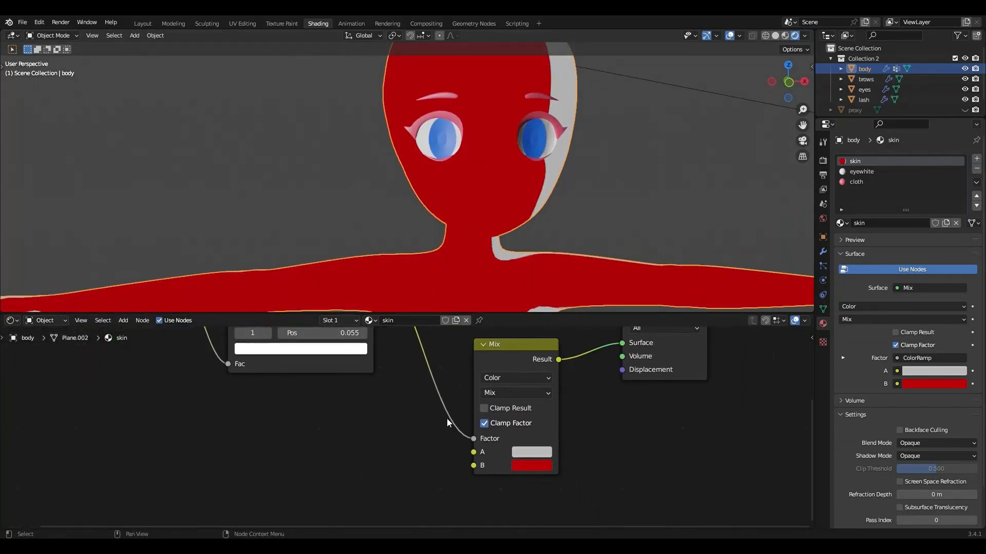
{"action": "left_click", "coordinate": [522, 457]}
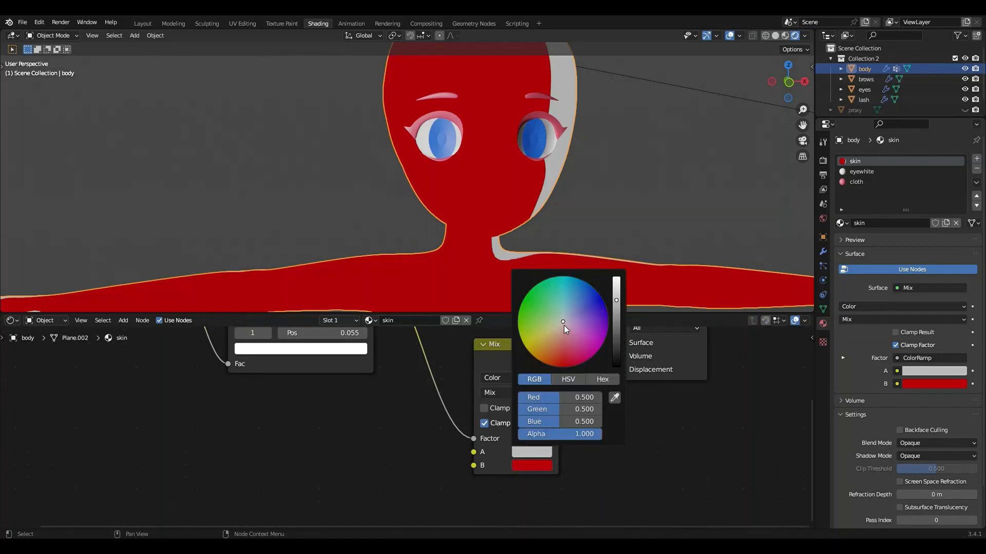
{"action": "left_click", "coordinate": [603, 306]}
Add a Gradient Texture node below the Diffuse BSDF chain, with Texture Coordinate and Mapping nodes feeding its Vector
{"action": "mouse_move", "coordinate": [639, 209]}
{"action": "middle_mouse_down"}
{"action": "mouse_move", "coordinate": [573, 222]}
{"action": "mouse_move", "coordinate": [626, 211]}
{"action": "middle_mouse_up"}
{"action": "scroll", "coordinate": [343, 391], "scroll_direction": "down", "scroll_amount": 2}
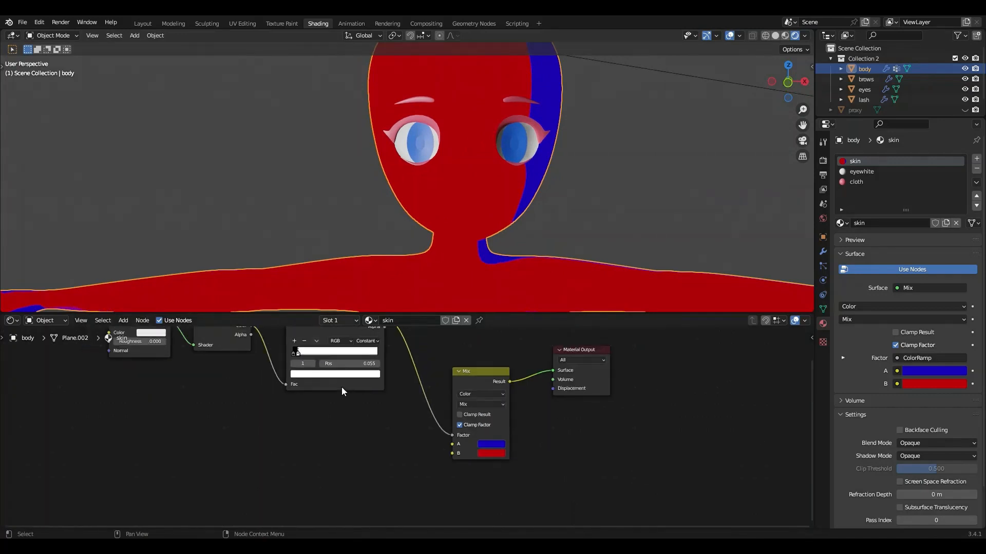
{"action": "scroll", "coordinate": [390, 260], "scroll_direction": "down", "scroll_amount": 5}
{"action": "middle_click_drag", "start_coordinate": [443, 248], "coordinate": [441, 244]}
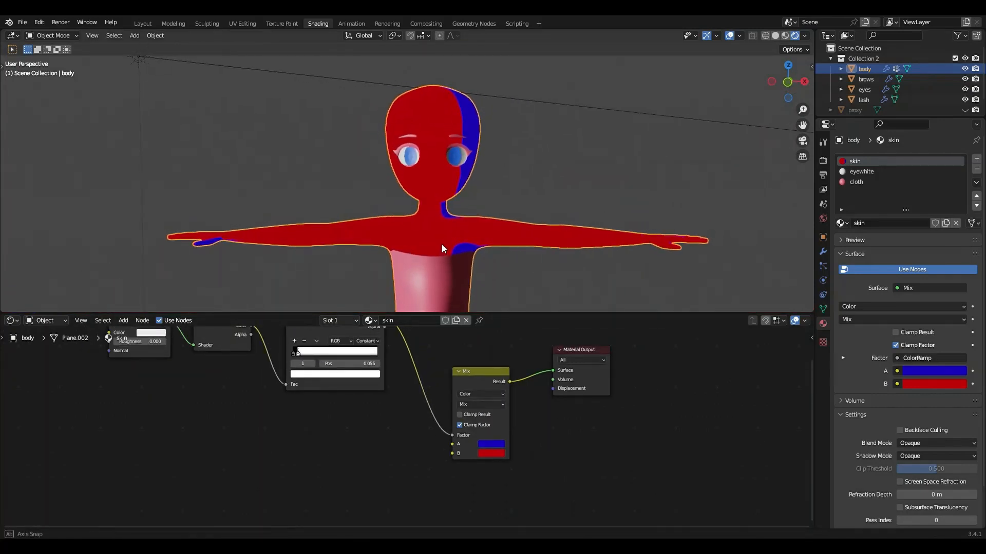
{"action": "middle_click_drag", "start_coordinate": [218, 467], "coordinate": [278, 475]}
{"action": "key", "text": "shift+a"}
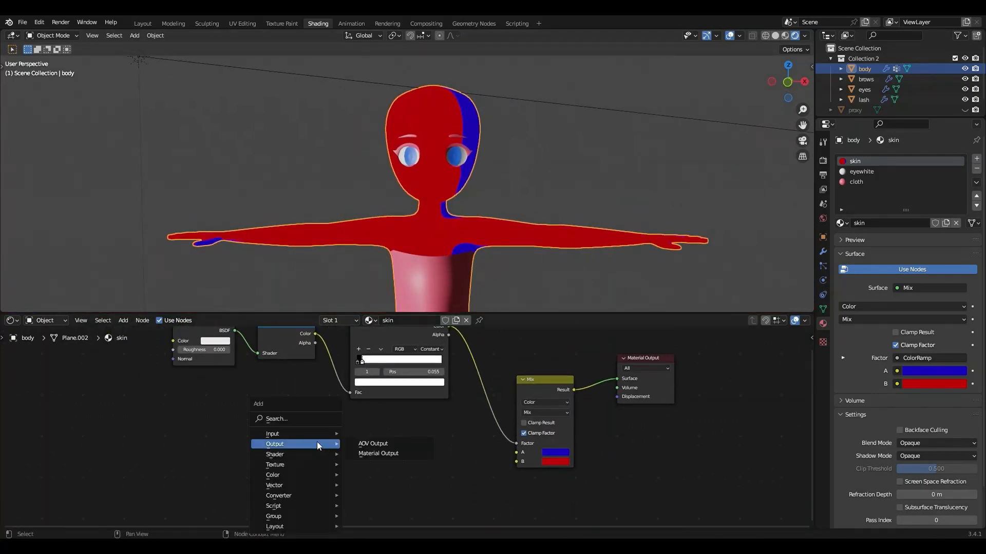
{"action": "type", "text": "gra"}
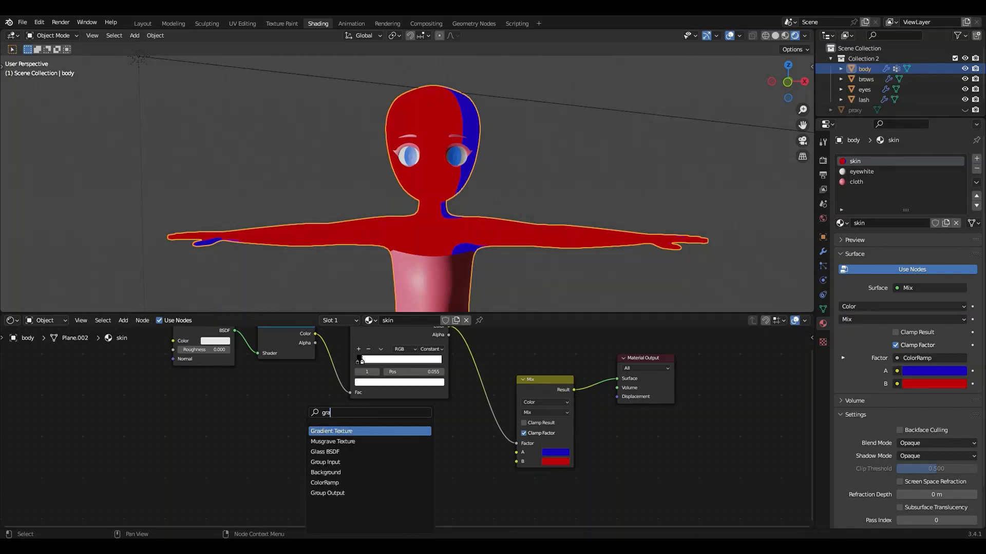
{"action": "left_click", "coordinate": [328, 433]}
{"action": "left_click", "coordinate": [288, 459]}
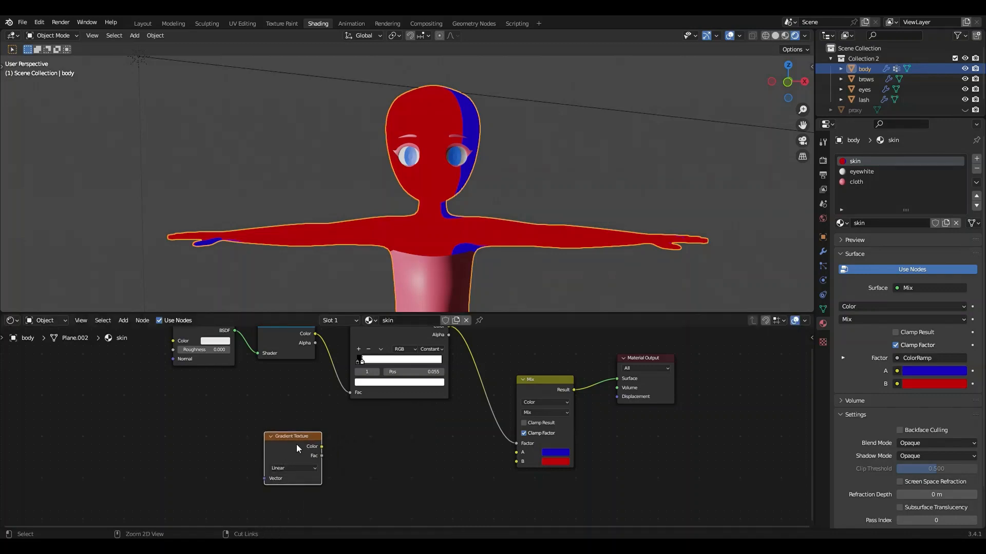
{"action": "key", "text": "ctrl+t"}
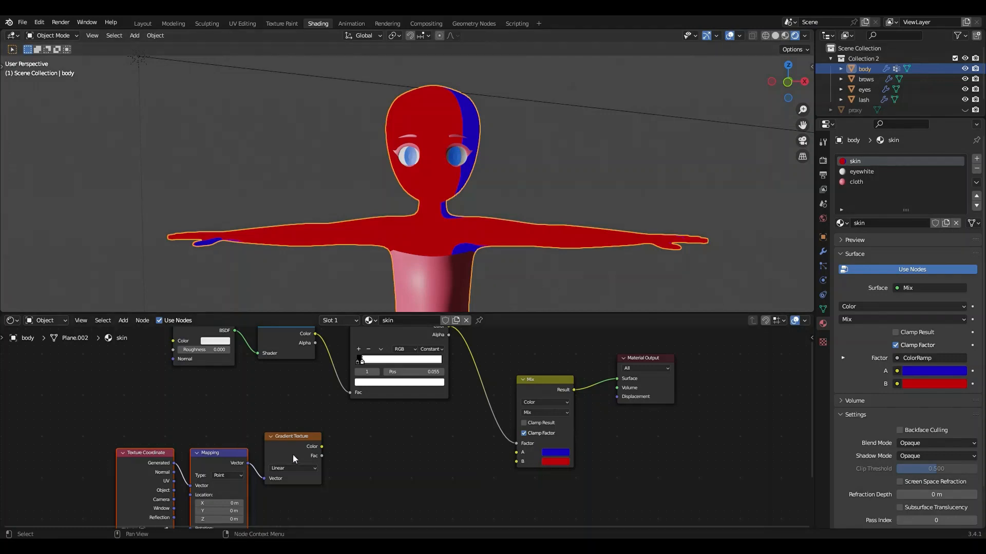
Shift the Texture Coordinate, Mapping and Gradient Texture nodes away from the Mix node, keeping the Mapping node expanded
{"action": "left_click", "coordinate": [196, 453]}
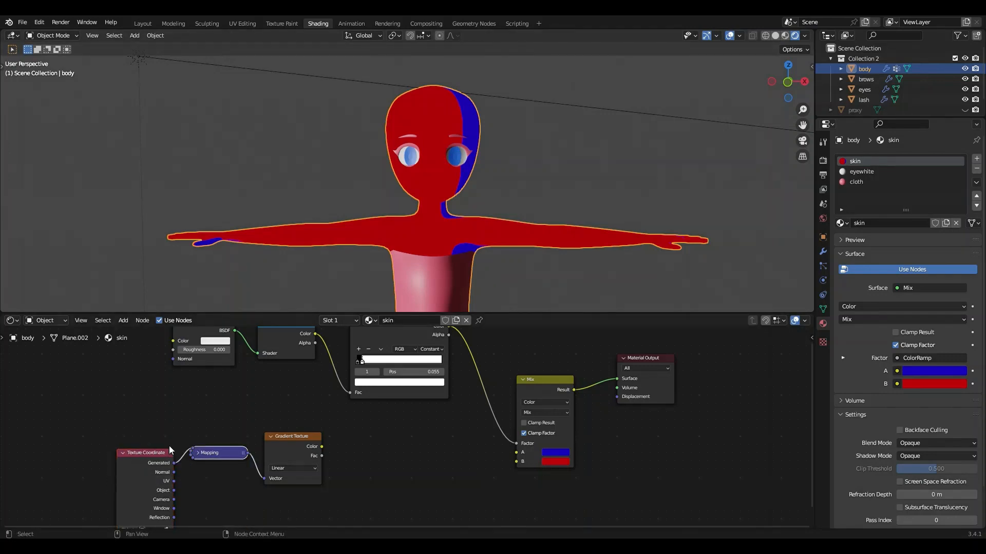
{"action": "left_click", "coordinate": [201, 456]}
{"action": "left_click_drag", "start_coordinate": [132, 420], "coordinate": [150, 434]}
{"action": "left_click_drag", "start_coordinate": [292, 452], "coordinate": [228, 434]}
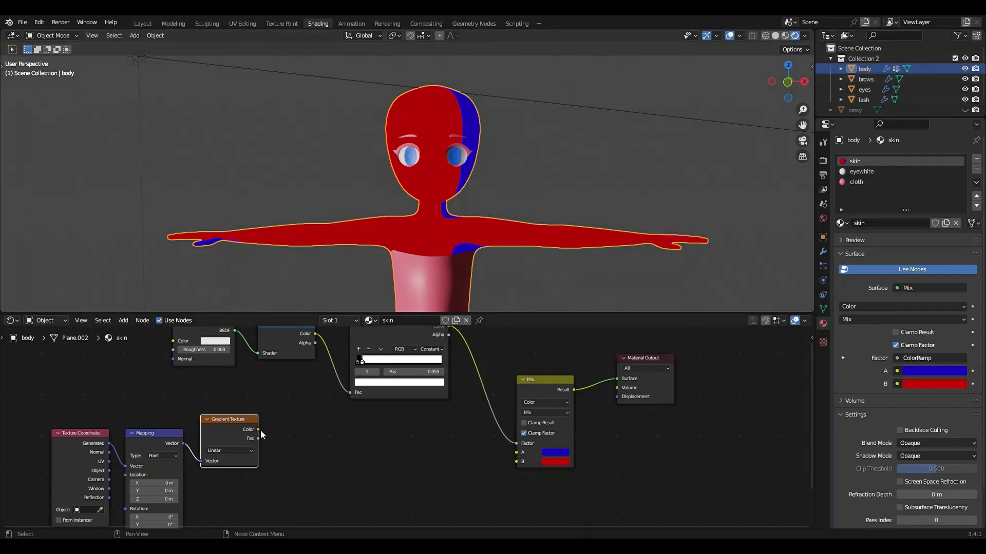
Add a second ColorRamp driven by the Gradient Texture's Color output and place it beside that texture node
{"action": "left_click_drag", "start_coordinate": [259, 430], "coordinate": [325, 460]}
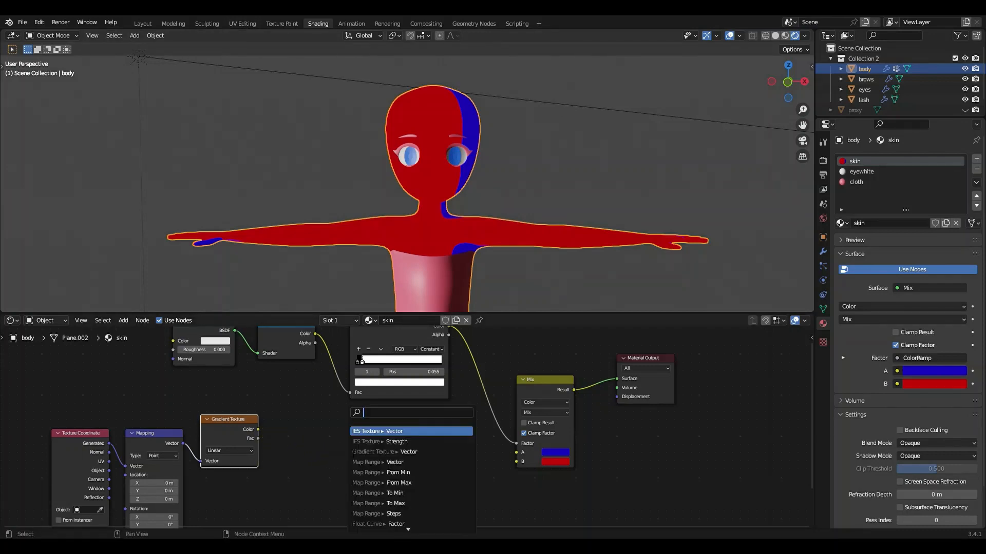
{"action": "type", "text": "color"}
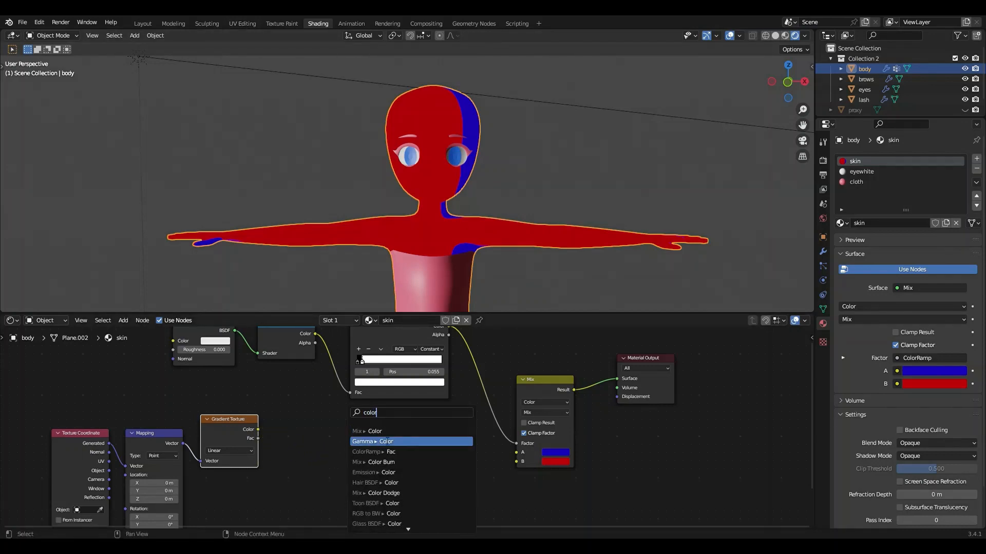
{"action": "left_click", "coordinate": [375, 451]}
{"action": "left_click", "coordinate": [333, 430]}
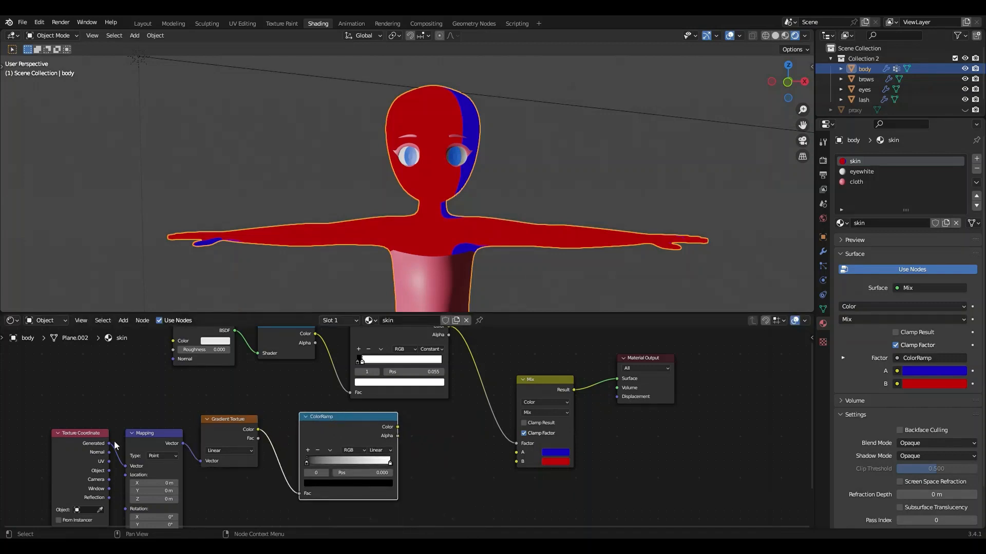
Raise the Texture Coordinate and Mapping nodes, and connect the gradient ColorRamp's Color to the Mix node's B input
{"action": "left_click_drag", "start_coordinate": [43, 391], "coordinate": [151, 459]}
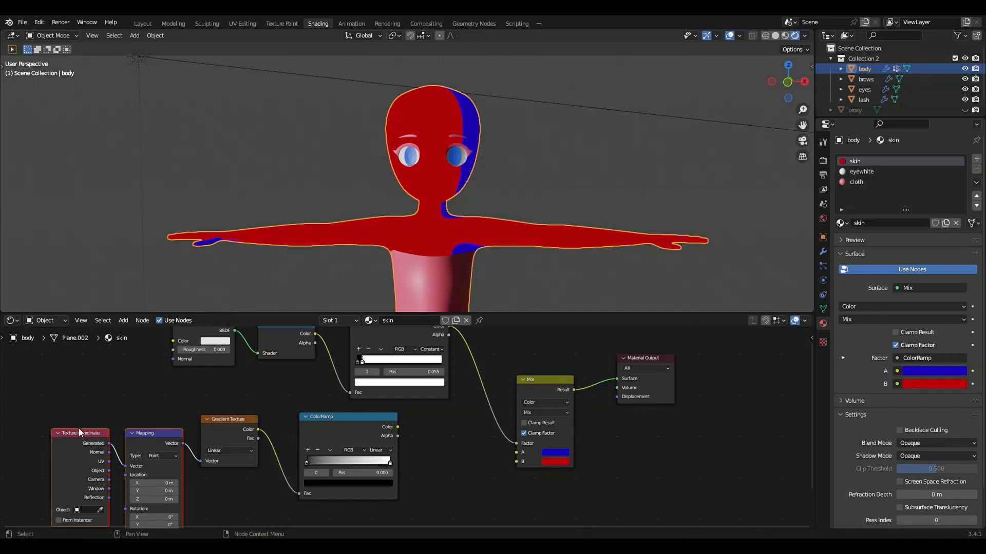
{"action": "left_click_drag", "start_coordinate": [137, 438], "coordinate": [128, 392]}
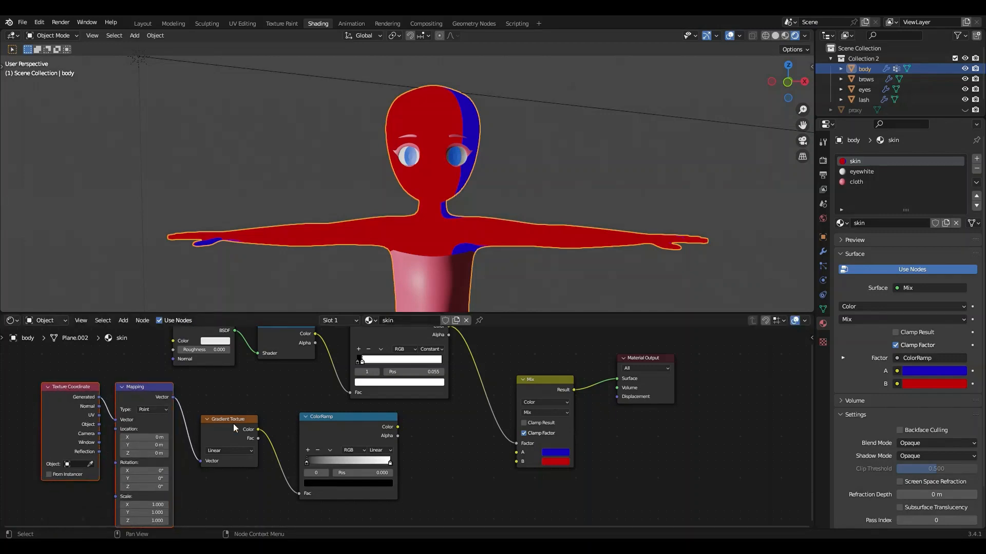
{"action": "left_click_drag", "start_coordinate": [398, 427], "coordinate": [520, 466]}
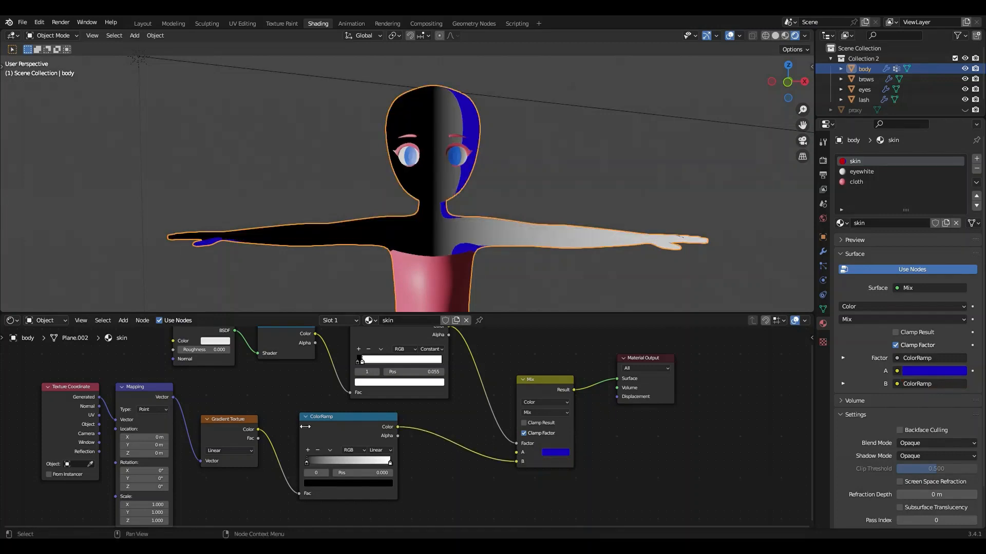
Set the Mapping node's X and Y rotation to 90° each
{"action": "scroll", "coordinate": [408, 445], "scroll_direction": "up", "scroll_amount": 3}
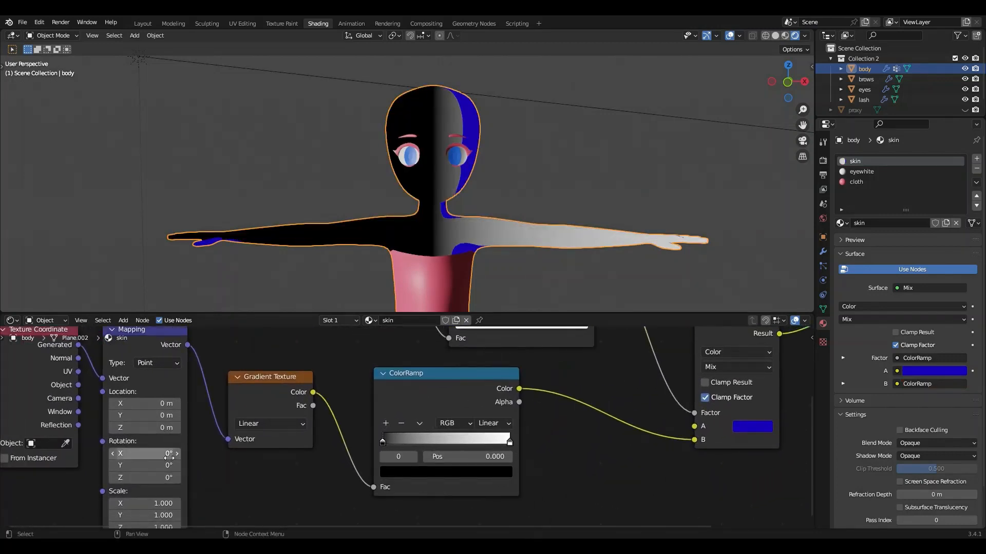
{"action": "left_click", "coordinate": [163, 456]}
{"action": "type", "text": "90"}
{"action": "key", "text": "Tab"}
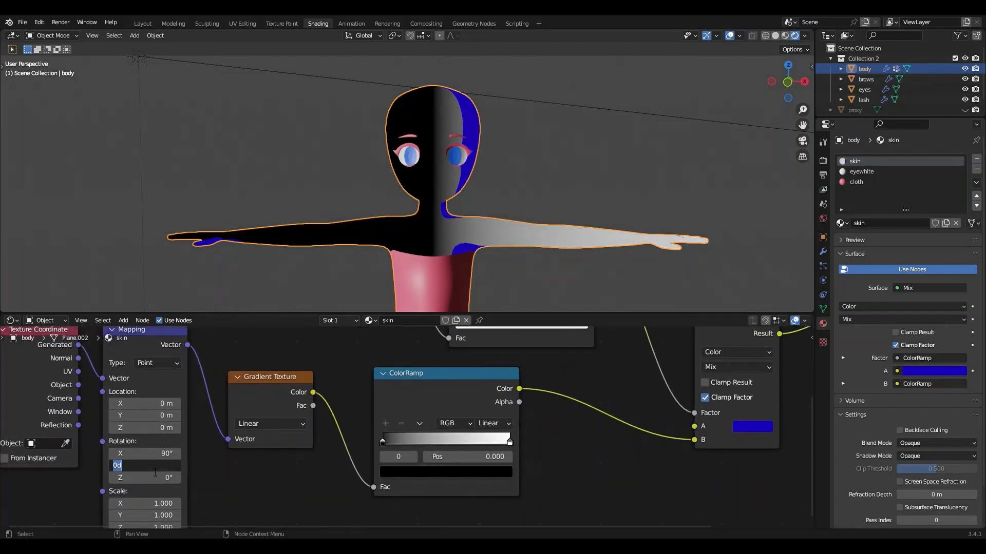
{"action": "type", "text": "90"}
{"action": "key", "text": "Return"}
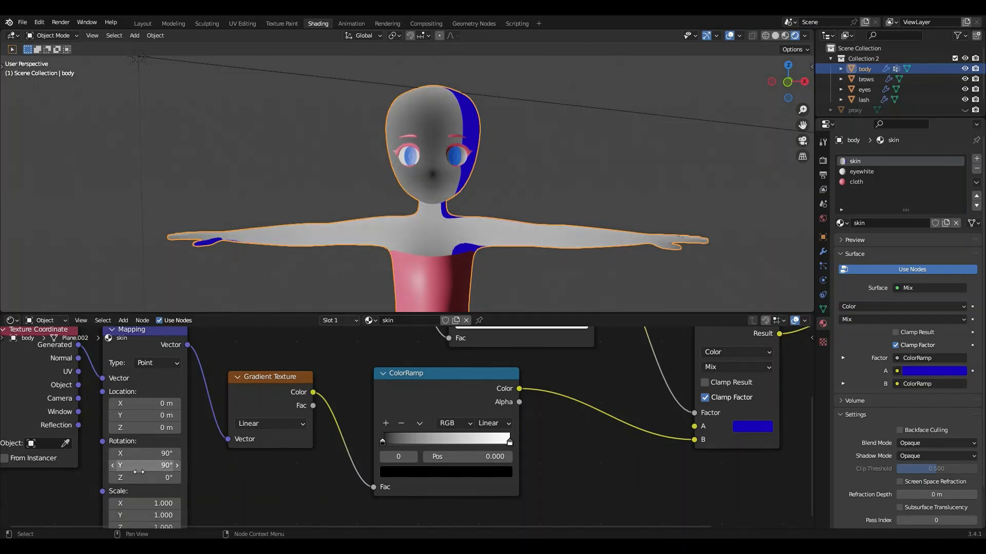
Reverse the gradient ColorRamp so its white stop sits at position 0 and its black stop at position 1
{"action": "middle_click_drag", "start_coordinate": [506, 248], "coordinate": [432, 289]}
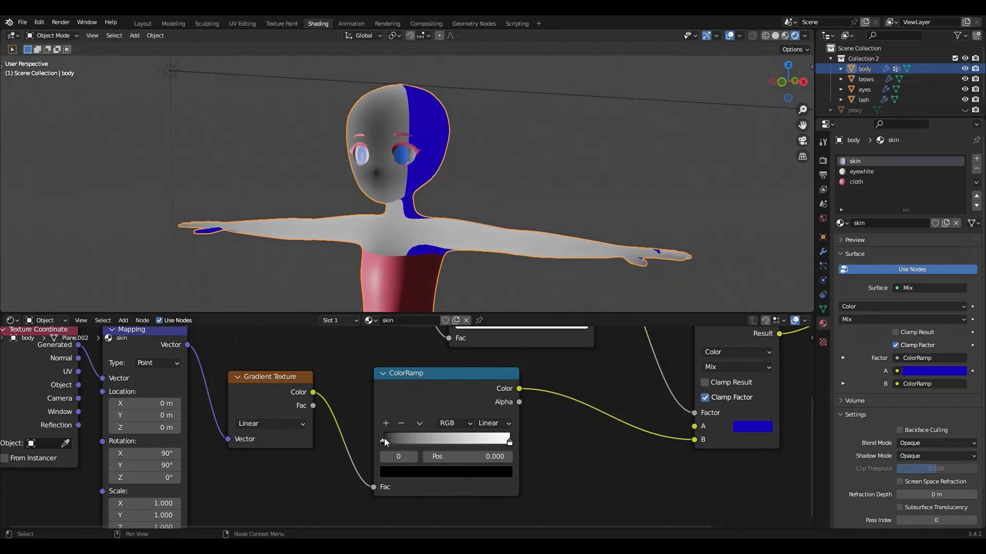
{"action": "mouse_move", "coordinate": [384, 443]}
{"action": "left_mouse_down"}
{"action": "mouse_move", "coordinate": [505, 442]}
{"action": "mouse_move", "coordinate": [383, 442]}
{"action": "left_mouse_up"}
{"action": "left_click_drag", "start_coordinate": [461, 443], "coordinate": [524, 442]}
Reroute the gradient ColorRamp from the Mix node's B input straight to the Material Output surface and inspect the gradient around the head
{"action": "scroll", "coordinate": [622, 430], "scroll_direction": "down", "scroll_amount": 5}
{"action": "middle_click_drag", "start_coordinate": [622, 430], "coordinate": [525, 453]}
{"action": "mouse_move", "coordinate": [507, 459]}
{"action": "left_mouse_down"}
{"action": "mouse_move", "coordinate": [432, 455]}
{"action": "mouse_move", "coordinate": [615, 374]}
{"action": "left_mouse_up"}
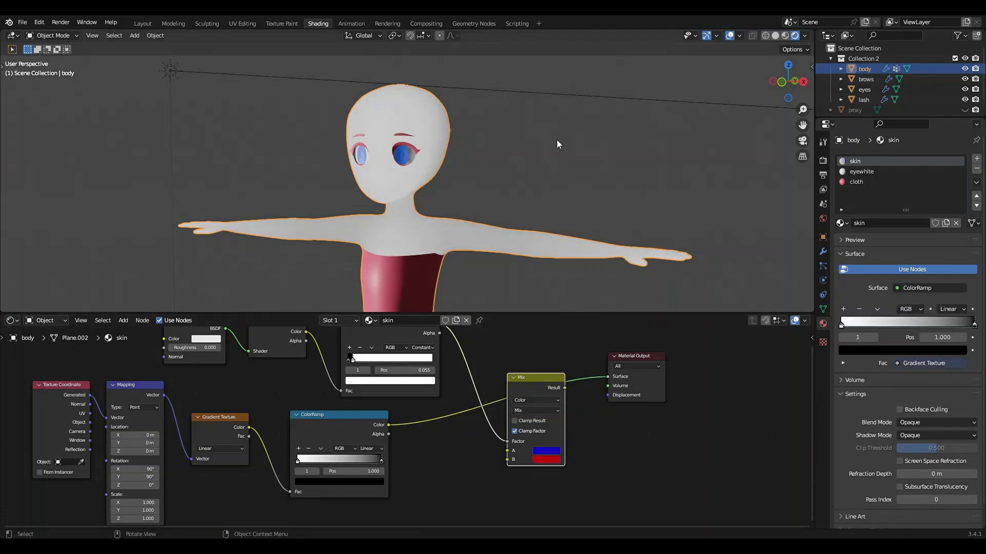
{"action": "middle_click_drag", "start_coordinate": [556, 140], "coordinate": [291, 186]}
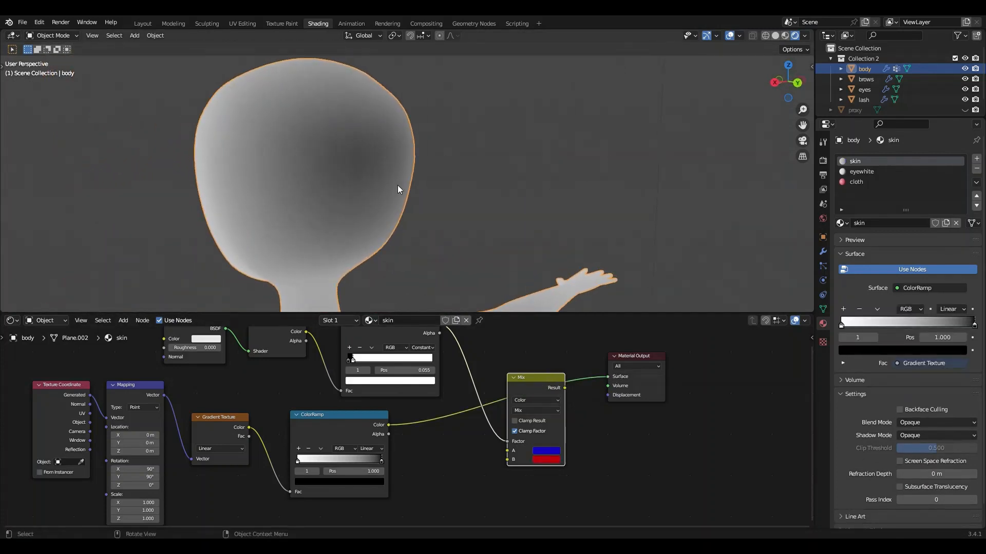
{"action": "middle_click_drag", "start_coordinate": [397, 189], "coordinate": [500, 193]}
{"action": "scroll", "coordinate": [501, 194], "scroll_direction": "down", "scroll_amount": 3}
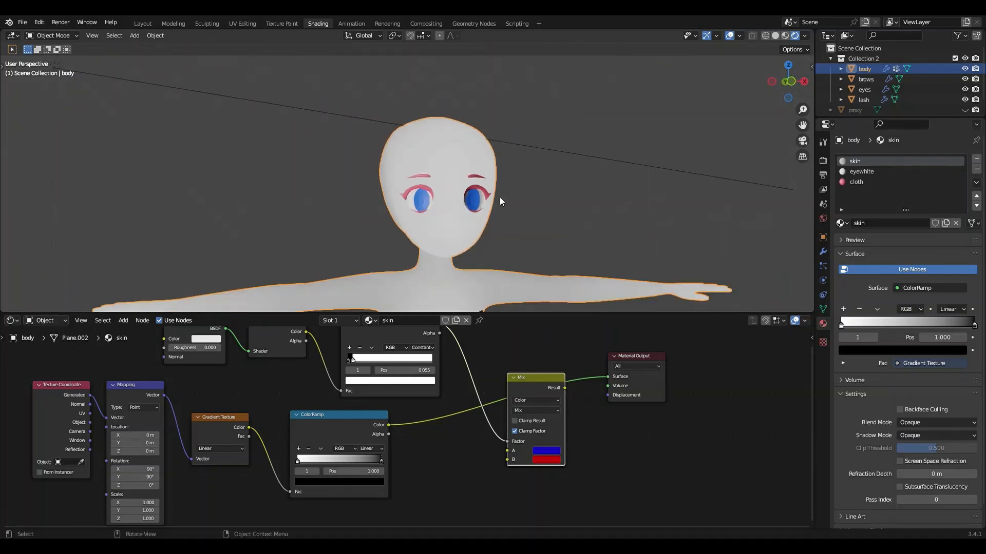
{"action": "scroll", "coordinate": [497, 200], "scroll_direction": "down", "scroll_amount": 2}
{"action": "scroll", "coordinate": [442, 282], "scroll_direction": "up", "scroll_amount": 7}
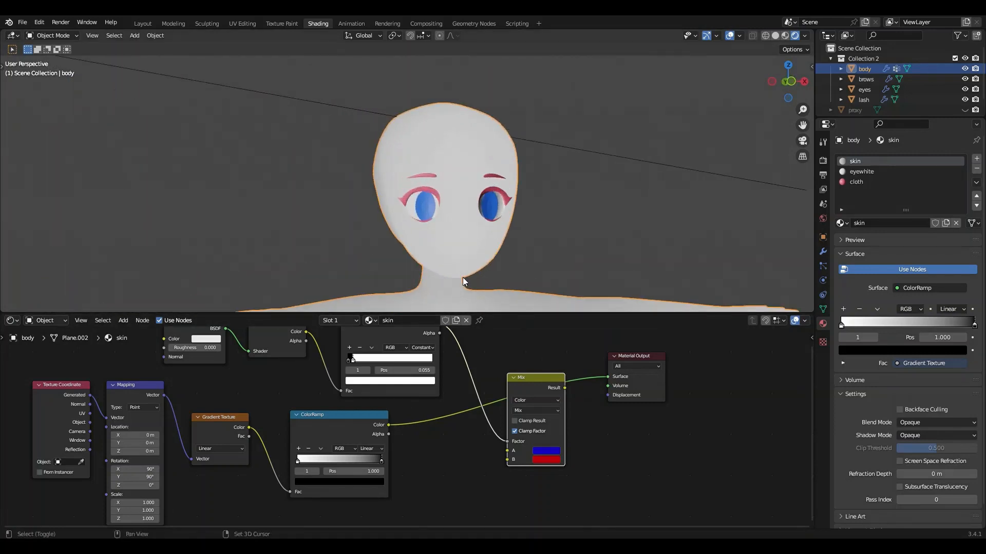
Recolor the gradient ColorRamp's black stop to a warm orange, RGB about 0.782, 0.277, 0.168
{"action": "left_click", "coordinate": [301, 481]}
{"action": "left_click_drag", "start_coordinate": [365, 411], "coordinate": [365, 368]}
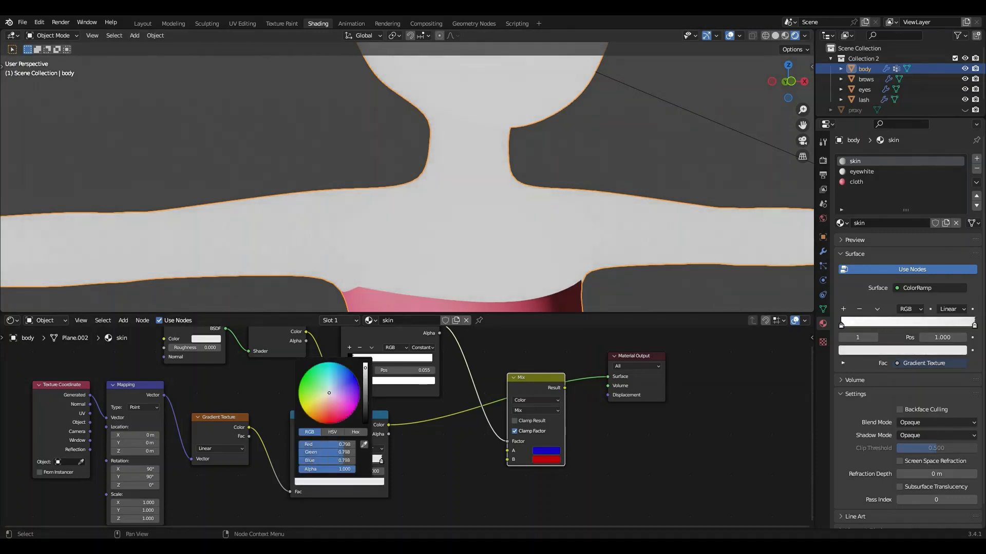
{"action": "left_click_drag", "start_coordinate": [341, 412], "coordinate": [325, 408]}
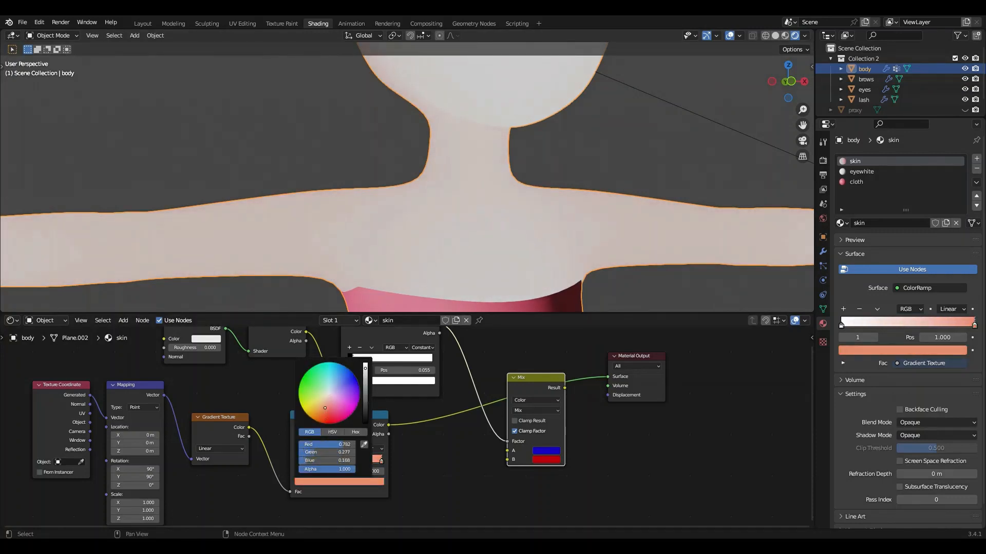
Recolor the gradient ColorRamp's white stop to a light peach
{"action": "left_click", "coordinate": [298, 460]}
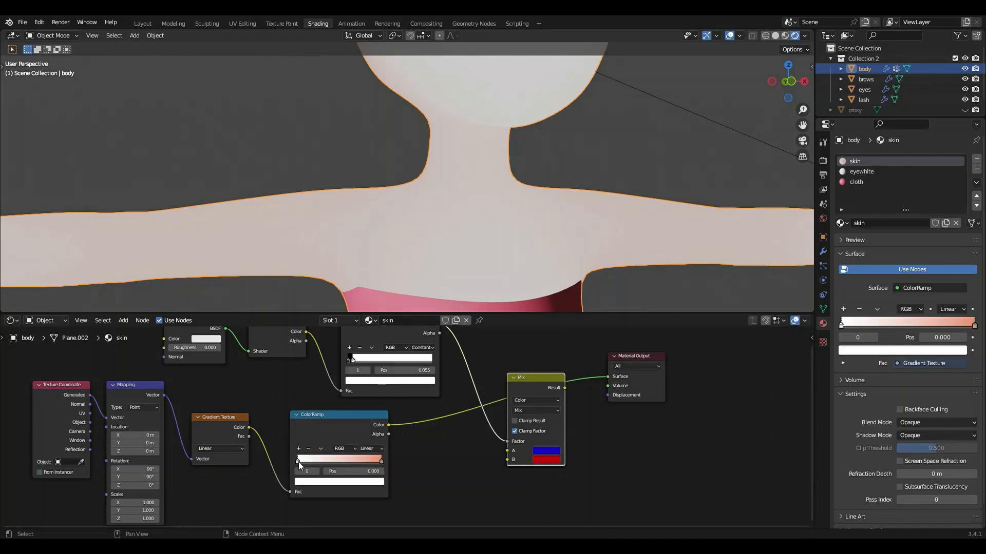
{"action": "left_click", "coordinate": [309, 482]}
{"action": "left_click_drag", "start_coordinate": [329, 405], "coordinate": [325, 404]}
Duplicate the Mix node beside the gradient ColorRamp and connect the ramp's Color to the duplicate's A input
{"action": "middle_click_drag", "start_coordinate": [415, 195], "coordinate": [491, 172]}
{"action": "scroll", "coordinate": [340, 231], "scroll_direction": "down", "scroll_amount": 3}
{"action": "scroll", "coordinate": [334, 233], "scroll_direction": "down", "scroll_amount": 3}
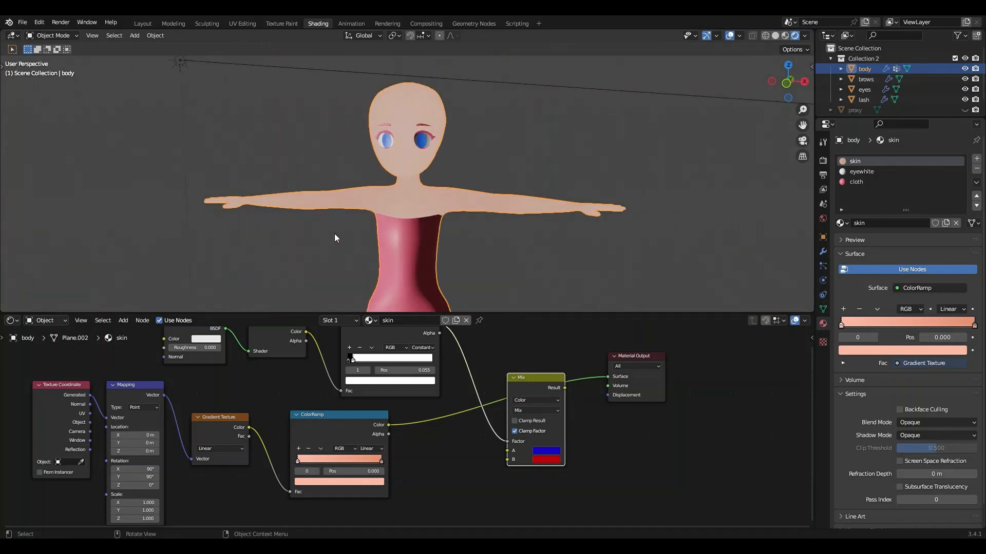
{"action": "scroll", "coordinate": [334, 233], "scroll_direction": "up", "scroll_amount": 2}
{"action": "mouse_move", "coordinate": [365, 214]}
{"action": "middle_mouse_down"}
{"action": "mouse_move", "coordinate": [402, 211]}
{"action": "mouse_move", "coordinate": [359, 207]}
{"action": "mouse_move", "coordinate": [429, 224]}
{"action": "mouse_move", "coordinate": [489, 217]}
{"action": "mouse_move", "coordinate": [479, 209]}
{"action": "mouse_move", "coordinate": [381, 219]}
{"action": "middle_mouse_up"}
{"action": "scroll", "coordinate": [380, 219], "scroll_direction": "down", "scroll_amount": 2}
{"action": "scroll", "coordinate": [406, 457], "scroll_direction": "down", "scroll_amount": 1}
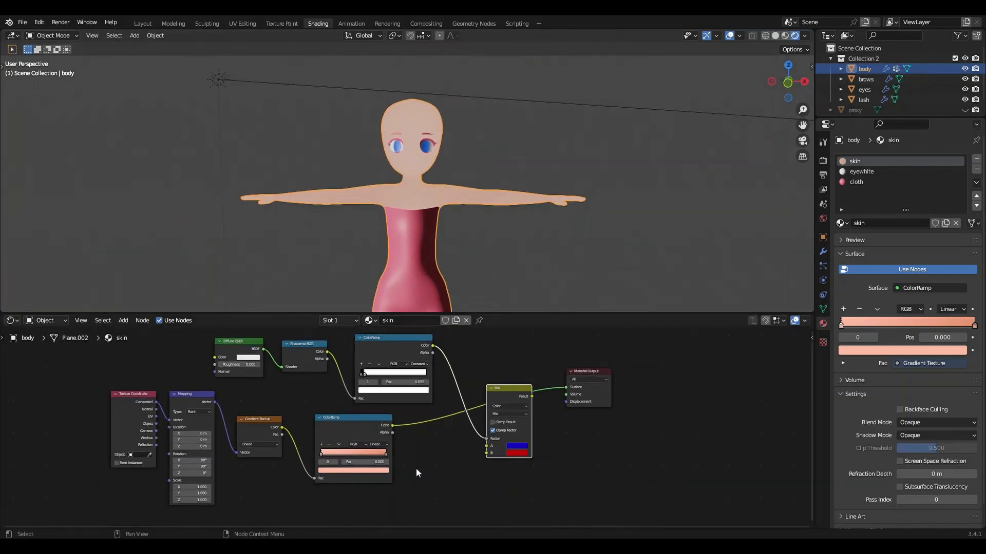
{"action": "middle_click_drag", "start_coordinate": [416, 469], "coordinate": [378, 463]}
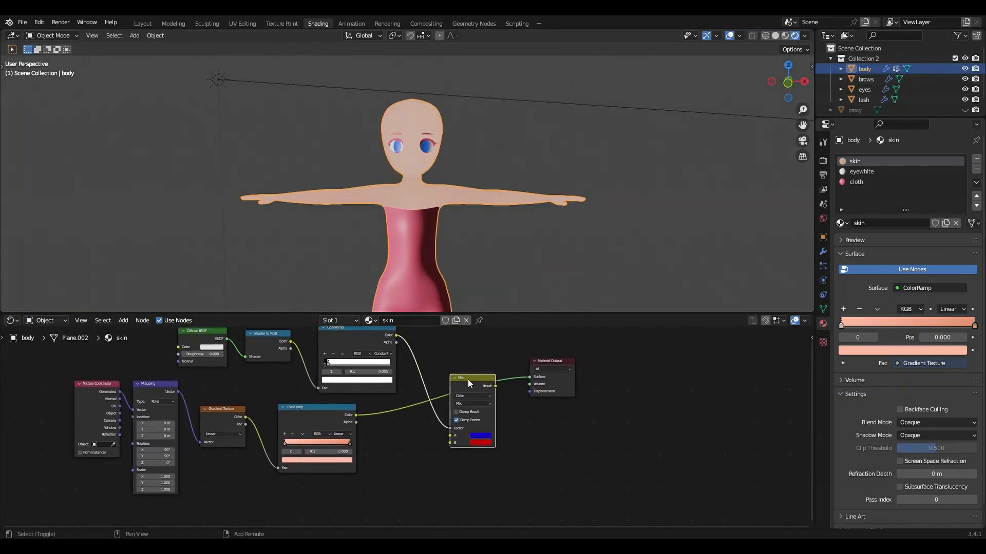
{"action": "key", "text": "shift+d"}
{"action": "left_click", "coordinate": [399, 428]}
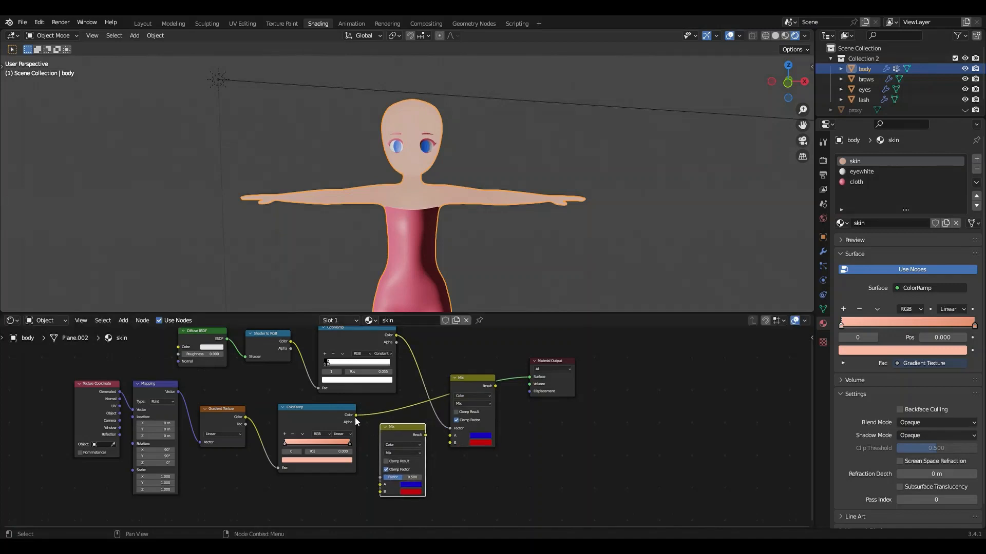
{"action": "left_click_drag", "start_coordinate": [356, 415], "coordinate": [380, 484]}
Darken the duplicate Mix's B color to deep red and route it with the gradient ColorRamp through the main Mix's A and B to the surface output
{"action": "left_click", "coordinate": [405, 492]}
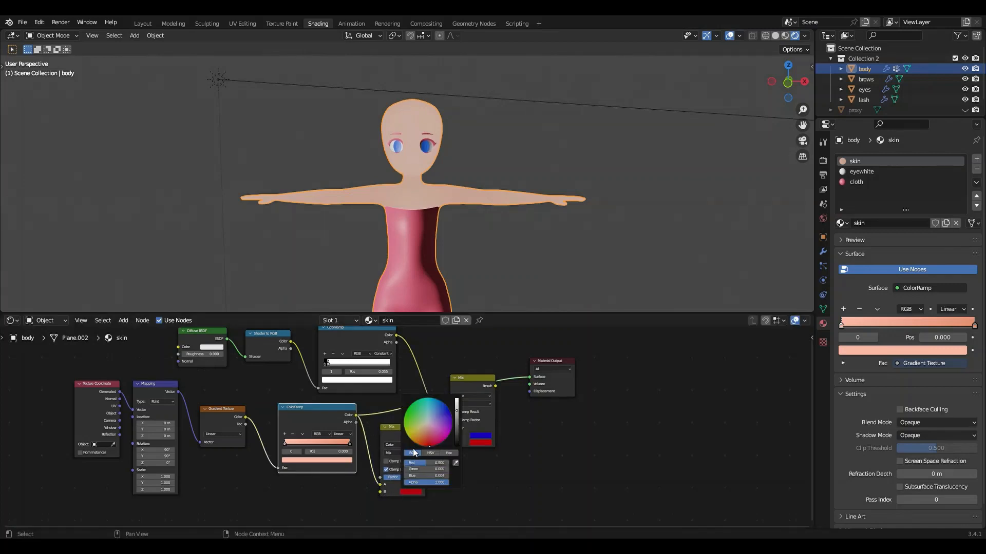
{"action": "left_click_drag", "start_coordinate": [457, 421], "coordinate": [451, 436]}
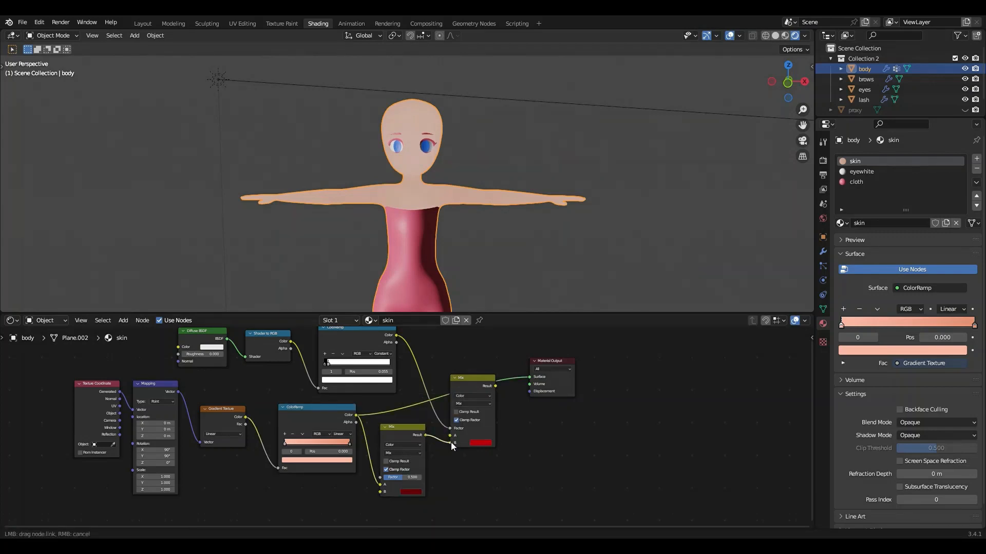
{"action": "left_click_drag", "start_coordinate": [357, 414], "coordinate": [451, 442]}
{"action": "left_click_drag", "start_coordinate": [495, 386], "coordinate": [480, 366]}
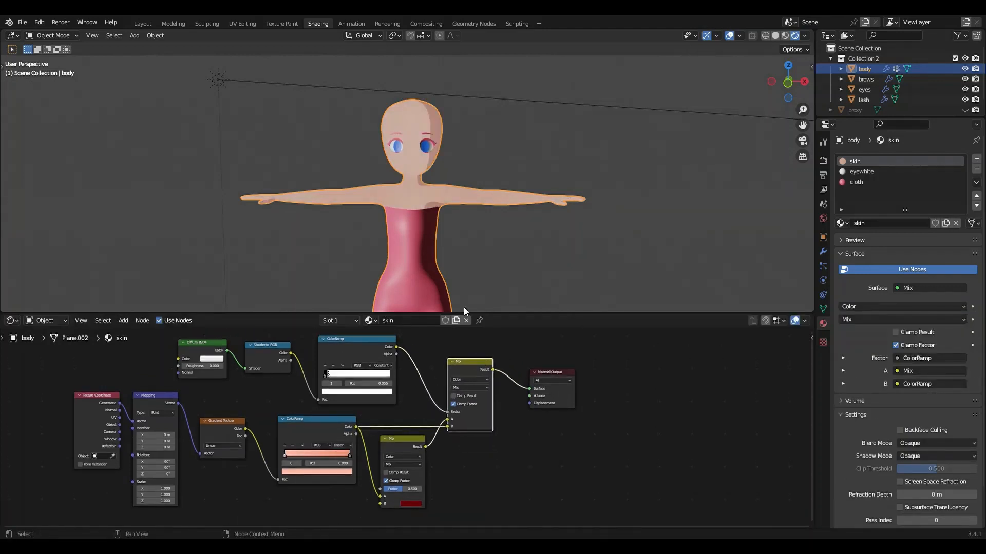
Examine the toon skin shading on the face, neck and shoulders together with the skin material's node setup
{"action": "scroll", "coordinate": [478, 206], "scroll_direction": "up", "scroll_amount": 6}
{"action": "middle_click_drag", "start_coordinate": [441, 210], "coordinate": [475, 208]}
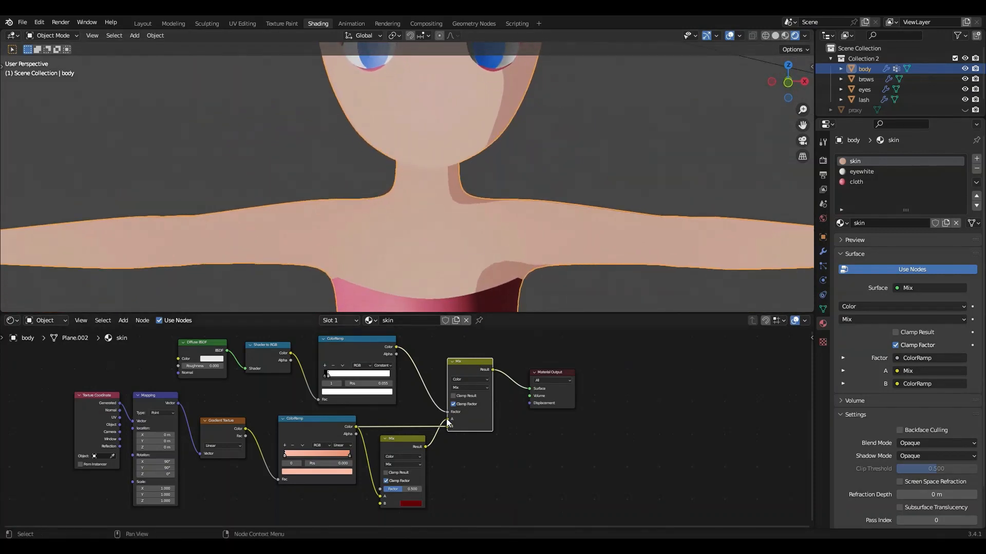
{"action": "scroll", "coordinate": [465, 413], "scroll_direction": "up", "scroll_amount": 2}
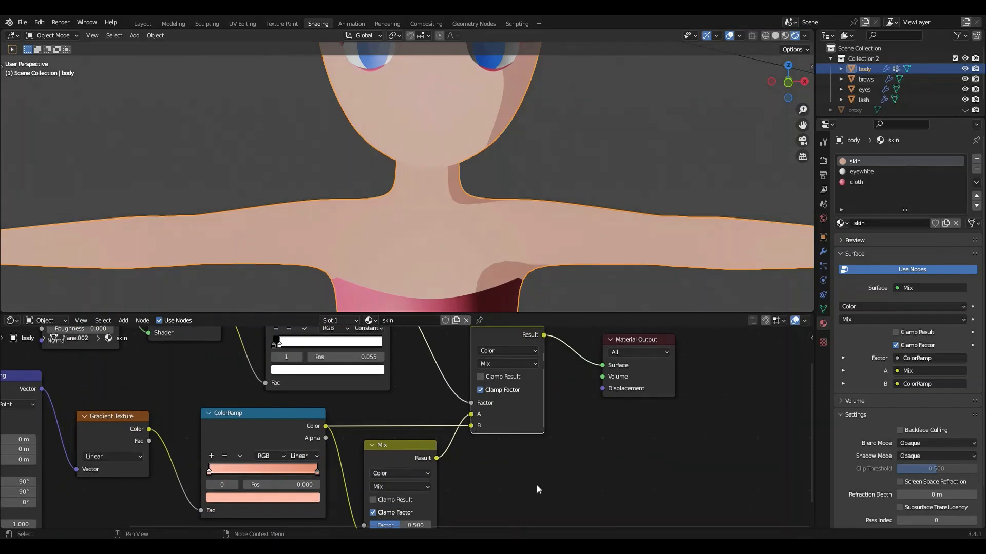
{"action": "scroll", "coordinate": [431, 437], "scroll_direction": "down", "scroll_amount": 2}
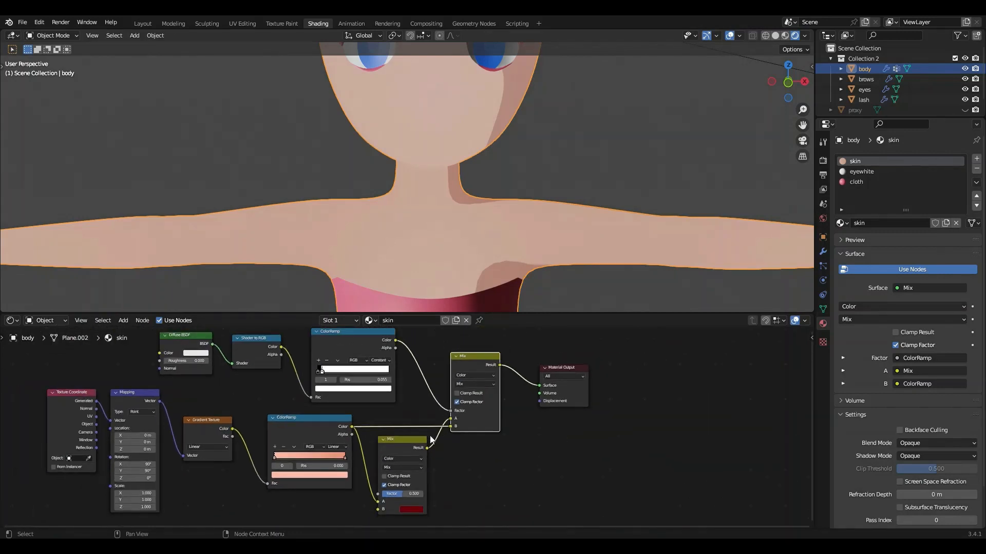
{"action": "middle_click_drag", "start_coordinate": [266, 499], "coordinate": [296, 454]}
{"action": "middle_click_drag", "start_coordinate": [380, 384], "coordinate": [393, 483]}
{"action": "left_click_drag", "start_coordinate": [396, 394], "coordinate": [384, 393]}
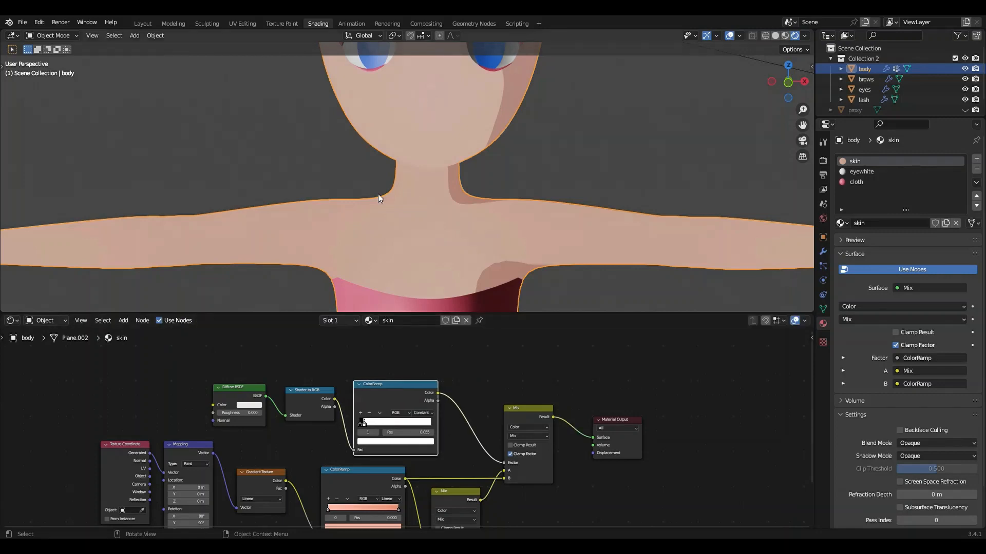
{"action": "scroll", "coordinate": [383, 175], "scroll_direction": "down", "scroll_amount": 5}
{"action": "middle_click_drag", "start_coordinate": [424, 167], "coordinate": [420, 162]}
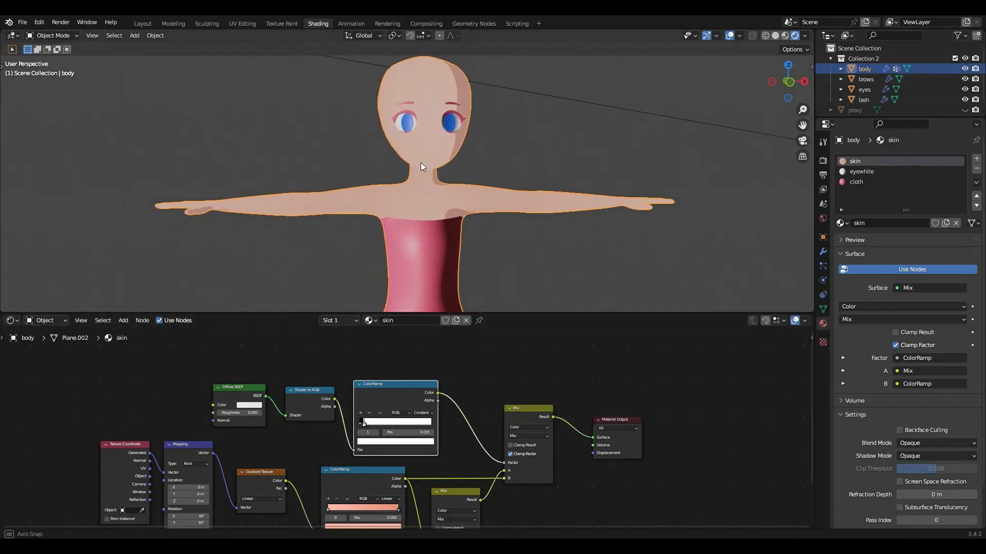
Copy all nodes of the skin material except the Material Output
{"action": "scroll", "coordinate": [266, 399], "scroll_direction": "down", "scroll_amount": 2}
{"action": "left_click_drag", "start_coordinate": [185, 385], "coordinate": [502, 529]}
{"action": "right_click", "coordinate": [402, 405]}
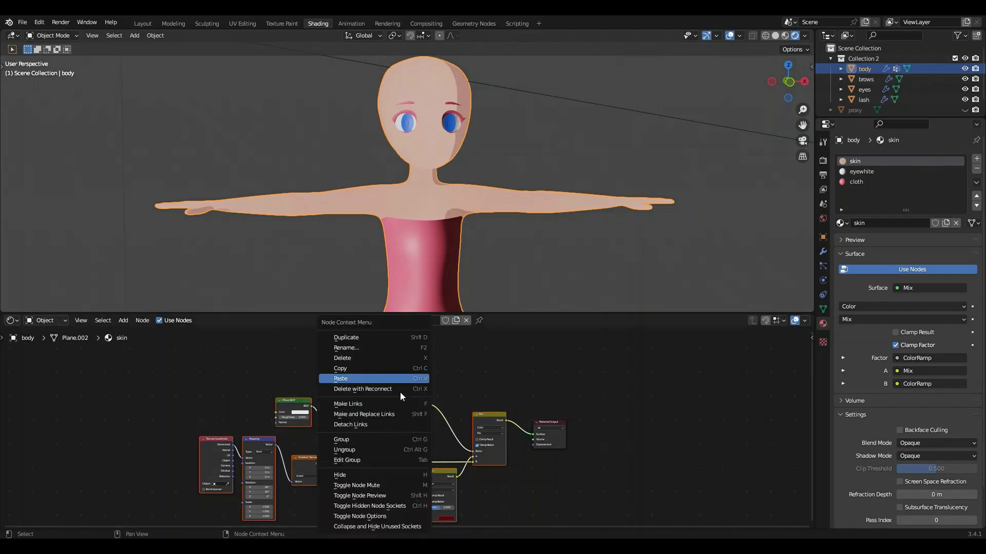
{"action": "left_click", "coordinate": [365, 372]}
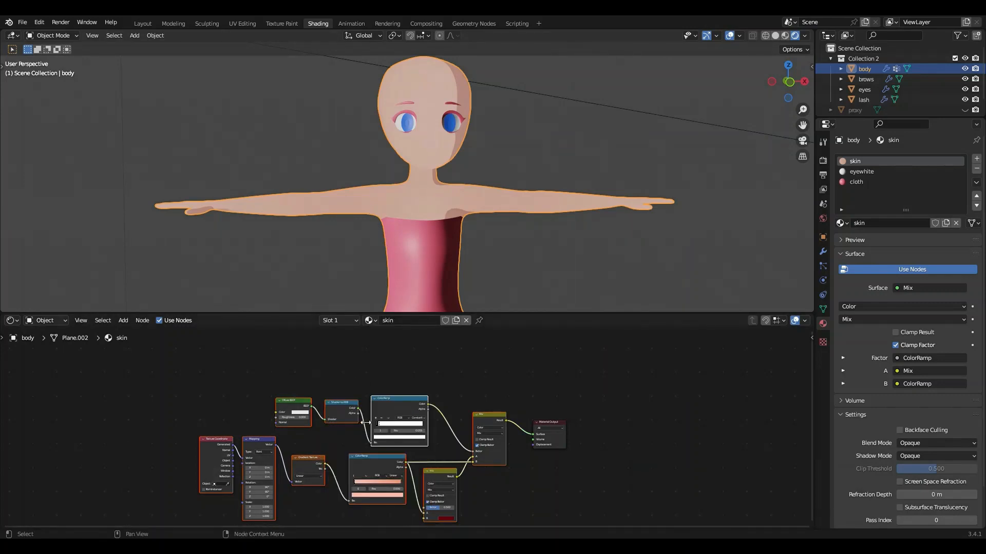
{"action": "scroll", "coordinate": [410, 406], "scroll_direction": "up", "scroll_amount": 2}
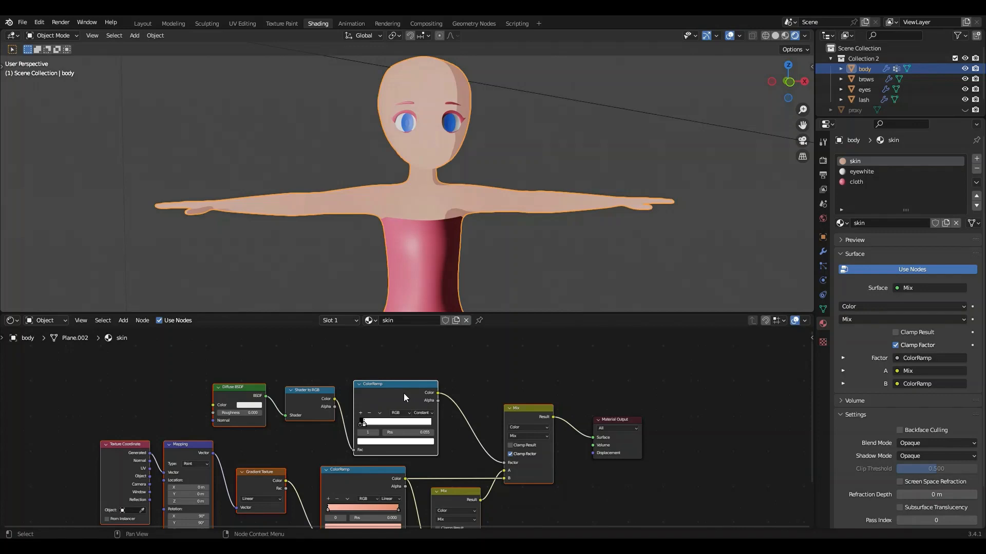
{"action": "left_click_drag", "start_coordinate": [239, 349], "coordinate": [421, 447]}
{"action": "left_click", "coordinate": [496, 364]}
{"action": "scroll", "coordinate": [423, 400], "scroll_direction": "down", "scroll_amount": 2}
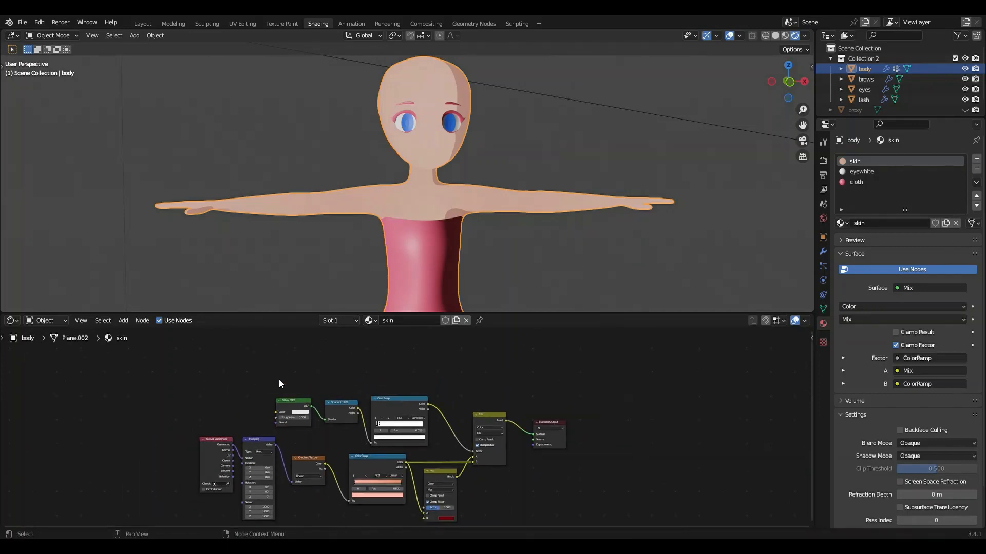
{"action": "scroll", "coordinate": [328, 408], "scroll_direction": "up", "scroll_amount": 1}
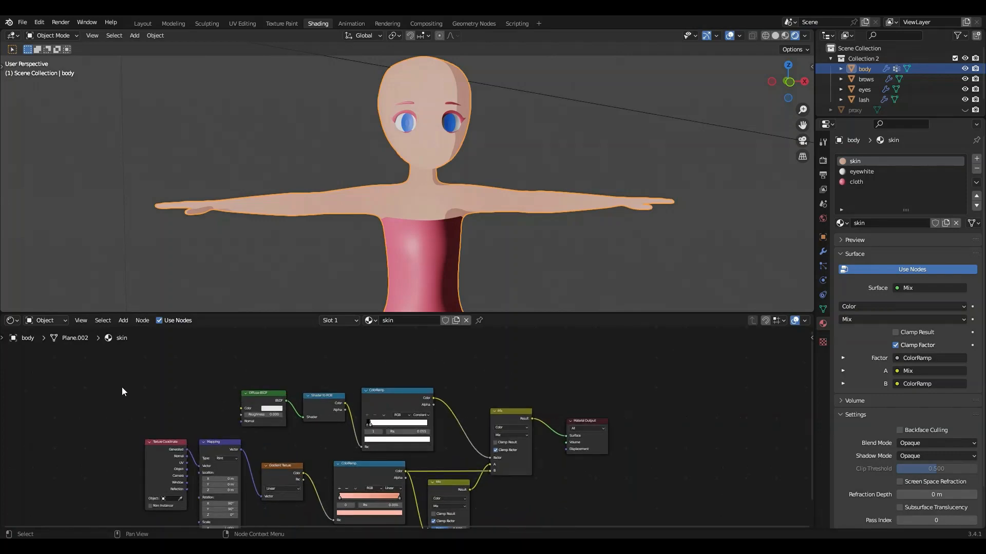
{"action": "scroll", "coordinate": [273, 411], "scroll_direction": "down", "scroll_amount": 2}
{"action": "left_click_drag", "start_coordinate": [180, 388], "coordinate": [495, 528]}
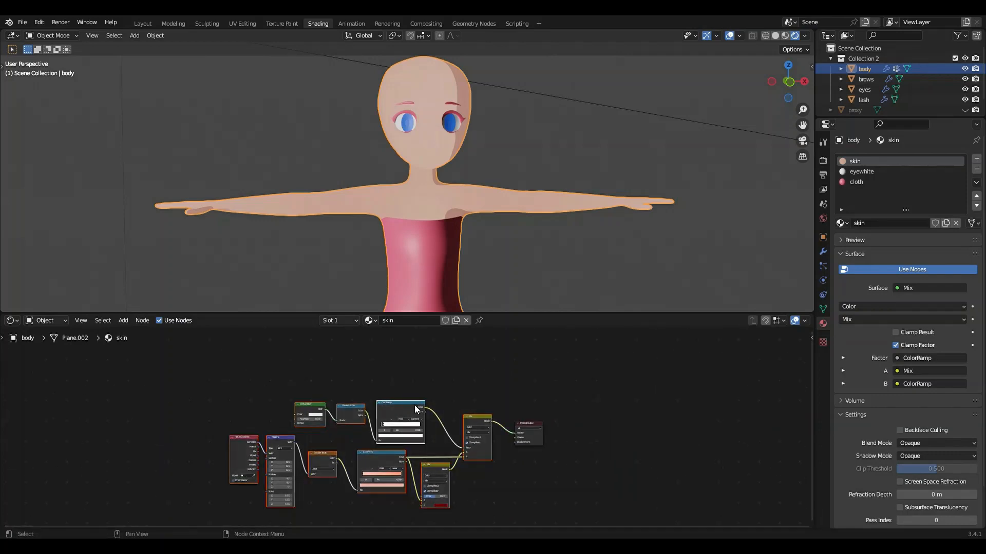
{"action": "right_click", "coordinate": [414, 405]}
{"action": "left_click", "coordinate": [367, 369]}
Replace the cloth material's Principled BSDF with the copied skin nodes and connect the main Mix's Result to the Material Output's Surface
{"action": "left_click", "coordinate": [857, 181]}
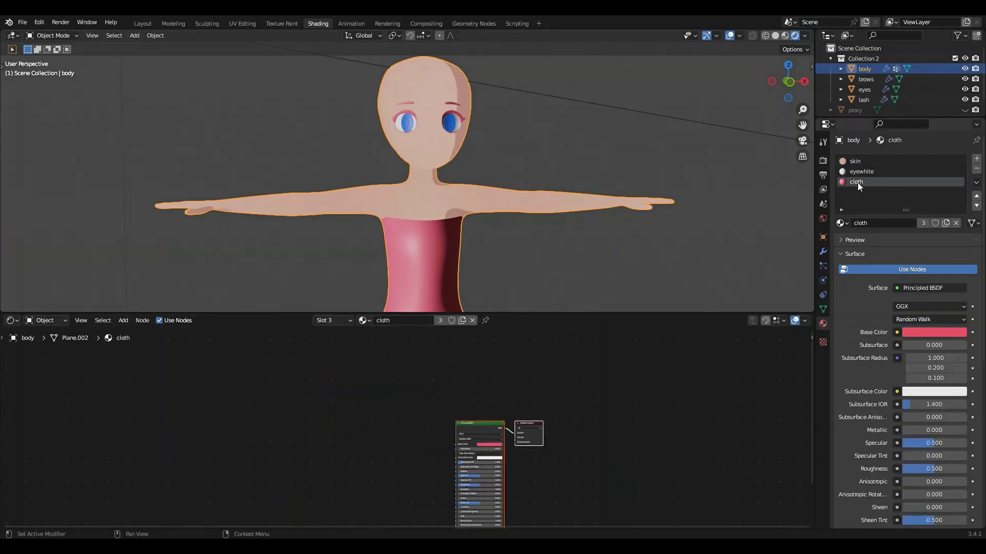
{"action": "key", "text": "x"}
{"action": "right_click", "coordinate": [311, 428]}
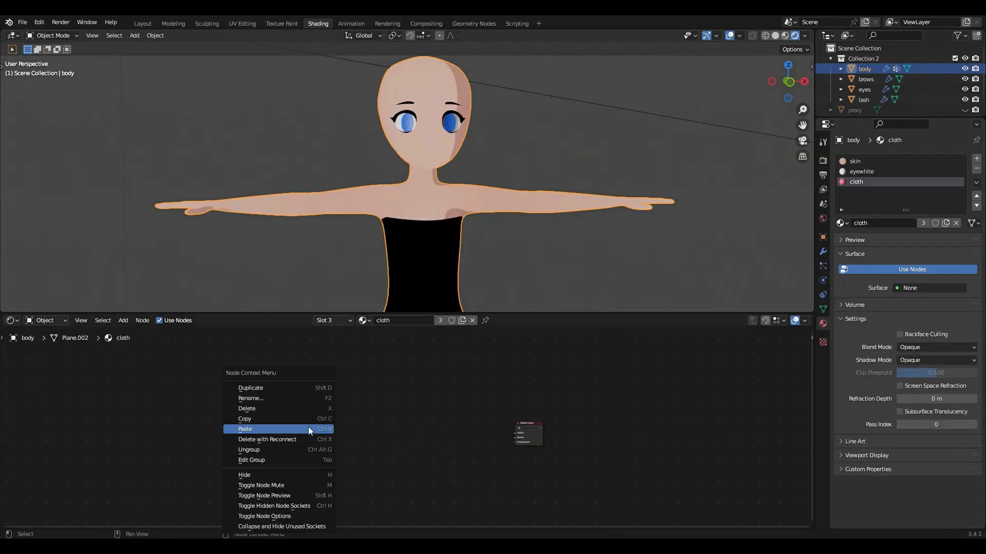
{"action": "left_click", "coordinate": [297, 430]}
{"action": "left_click_drag", "start_coordinate": [491, 421], "coordinate": [515, 433]}
Recolor the cloth gradient ColorRamp with pure red for the stop at position 0 and a very dark red for the stop at position 1
{"action": "scroll", "coordinate": [425, 492], "scroll_direction": "up", "scroll_amount": 3}
{"action": "scroll", "coordinate": [425, 435], "scroll_direction": "up", "scroll_amount": 4}
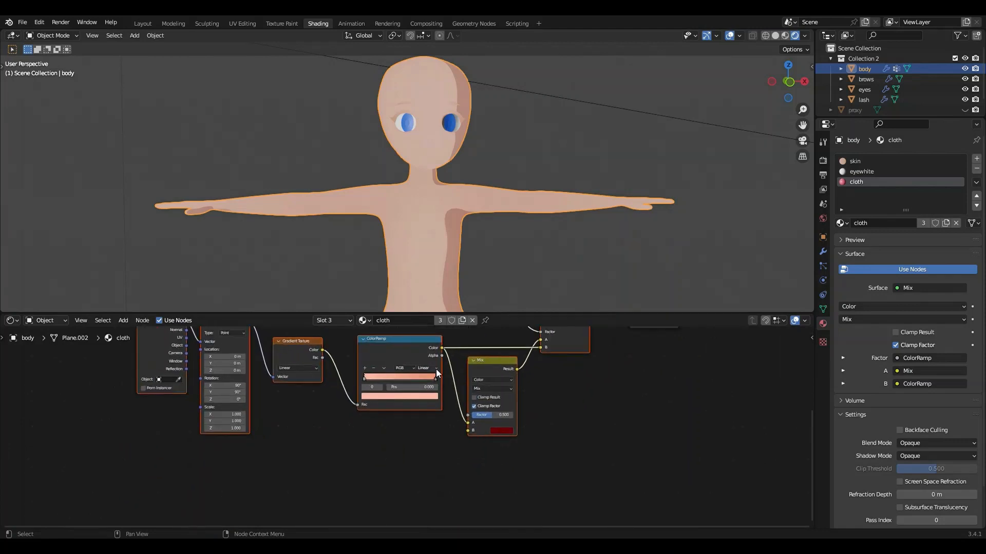
{"action": "left_click", "coordinate": [415, 373]}
{"action": "left_click_drag", "start_coordinate": [381, 257], "coordinate": [377, 276]}
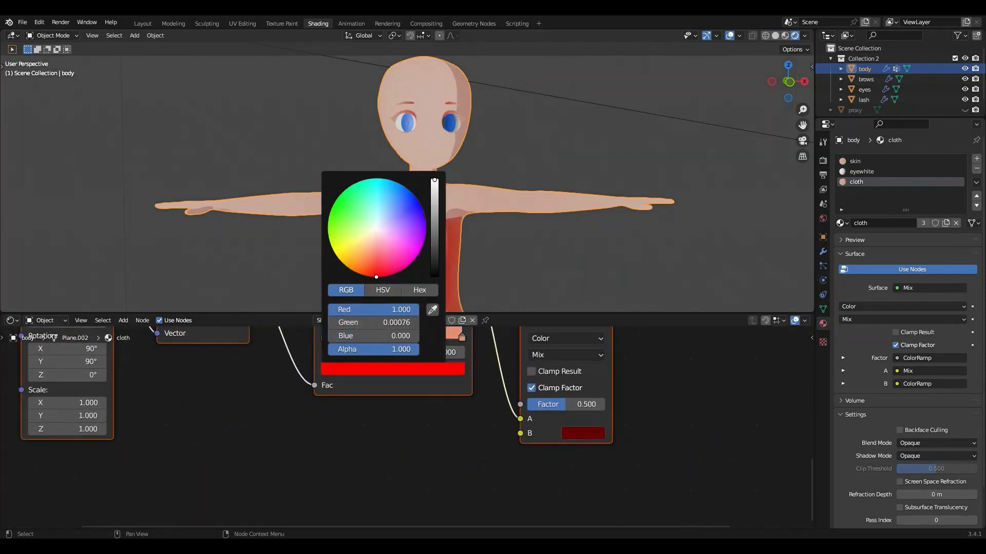
{"action": "left_click", "coordinate": [462, 337]}
{"action": "left_click", "coordinate": [450, 368]}
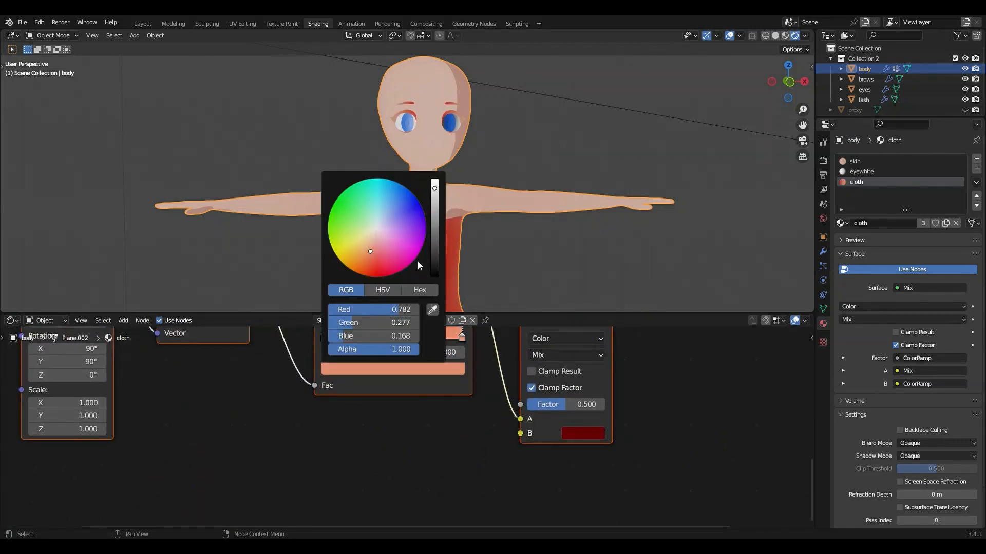
{"action": "left_click", "coordinate": [378, 276]}
{"action": "scroll", "coordinate": [396, 263], "scroll_direction": "down", "scroll_amount": 8}
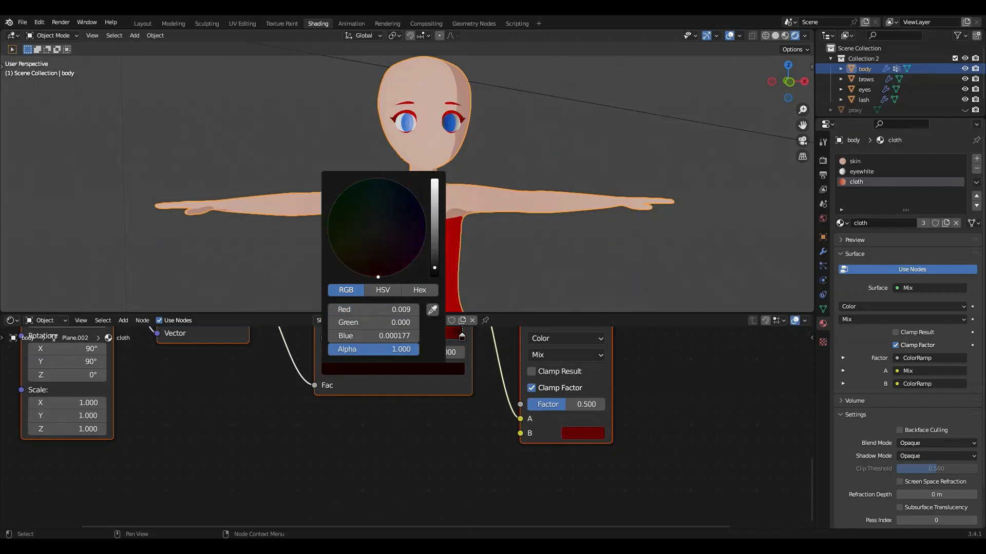
Delete the Principled BSDF from the eyewhite material
{"action": "middle_click_drag", "start_coordinate": [515, 246], "coordinate": [534, 257]}
{"action": "scroll", "coordinate": [499, 226], "scroll_direction": "up", "scroll_amount": 3}
{"action": "scroll", "coordinate": [499, 226], "scroll_direction": "up", "scroll_amount": 12}
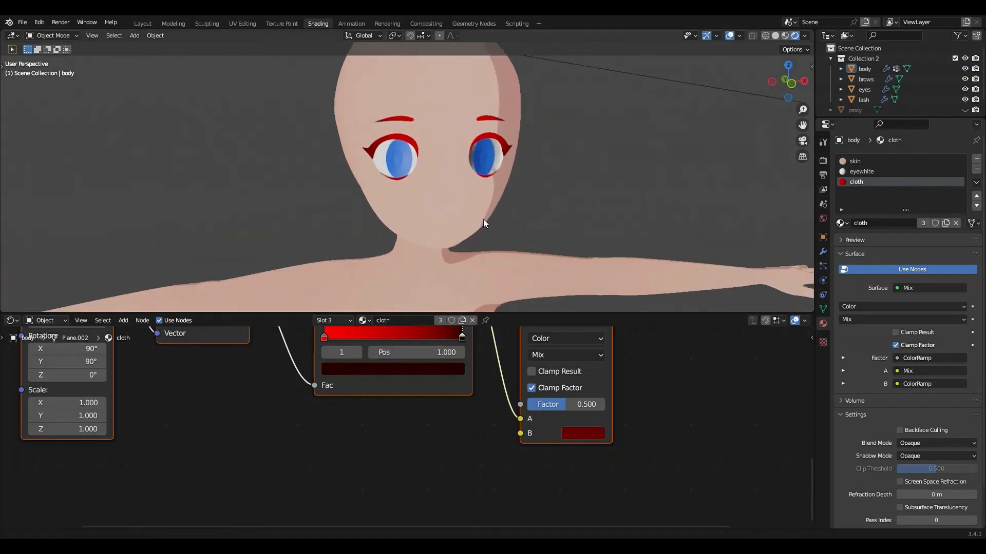
{"action": "middle_click_drag", "start_coordinate": [472, 185], "coordinate": [450, 185]}
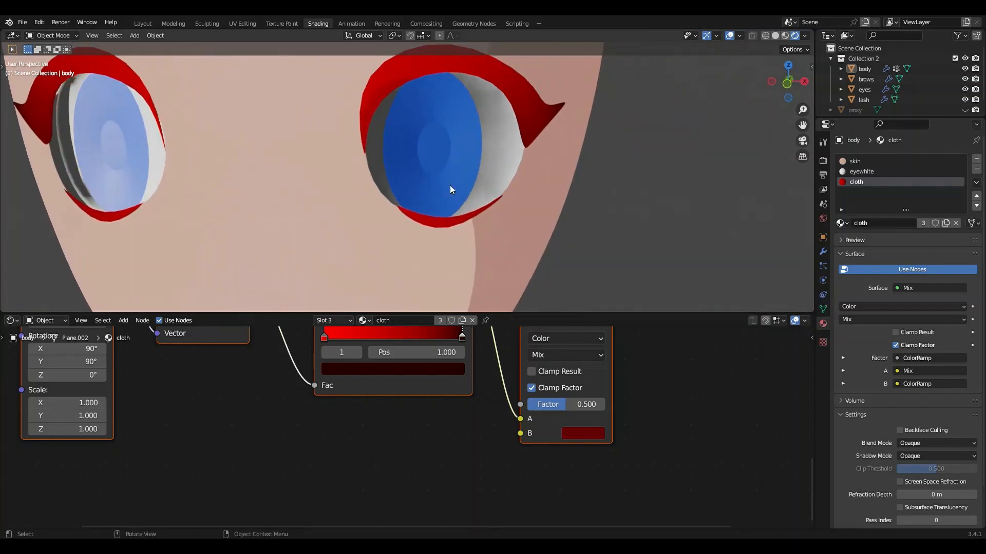
{"action": "scroll", "coordinate": [453, 198], "scroll_direction": "down", "scroll_amount": 9}
{"action": "left_click", "coordinate": [855, 171]}
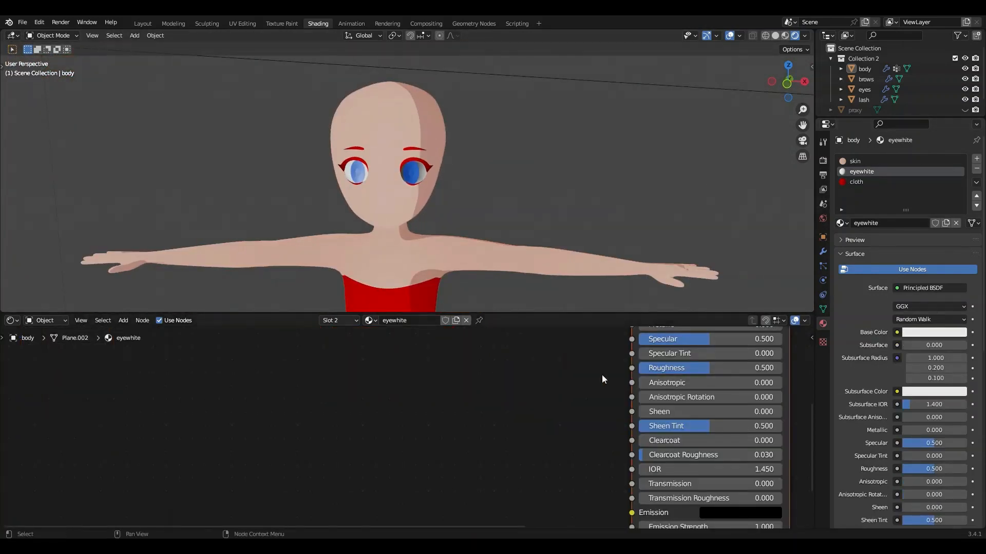
{"action": "scroll", "coordinate": [602, 374], "scroll_direction": "down", "scroll_amount": 5}
{"action": "middle_click_drag", "start_coordinate": [515, 380], "coordinate": [343, 454]}
{"action": "left_click", "coordinate": [427, 384]}
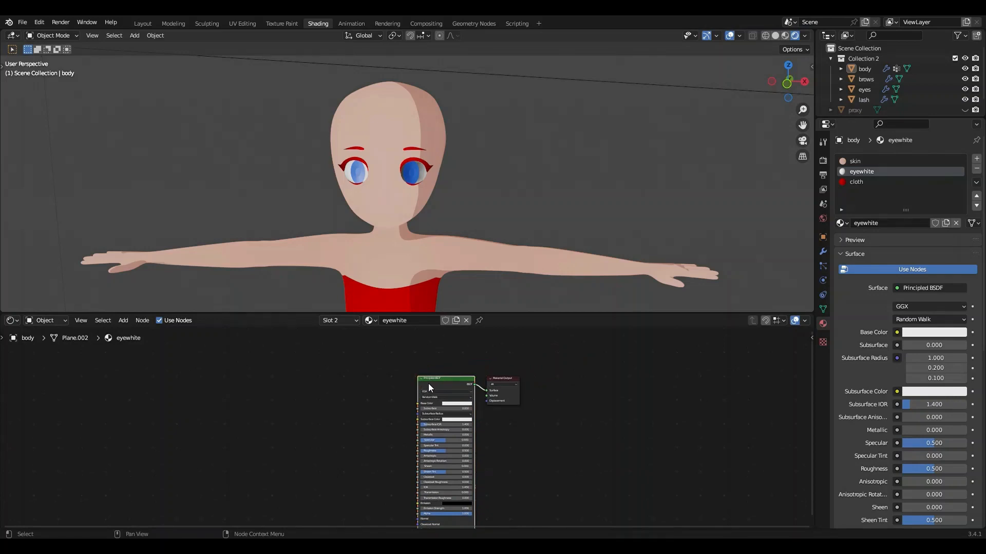
{"action": "key", "text": "x"}
Add a white RGB node to the eyewhite material and connect its Color to the Material Output's Surface
{"action": "scroll", "coordinate": [411, 377], "scroll_direction": "up", "scroll_amount": 2}
{"action": "scroll", "coordinate": [379, 443], "scroll_direction": "up", "scroll_amount": 2}
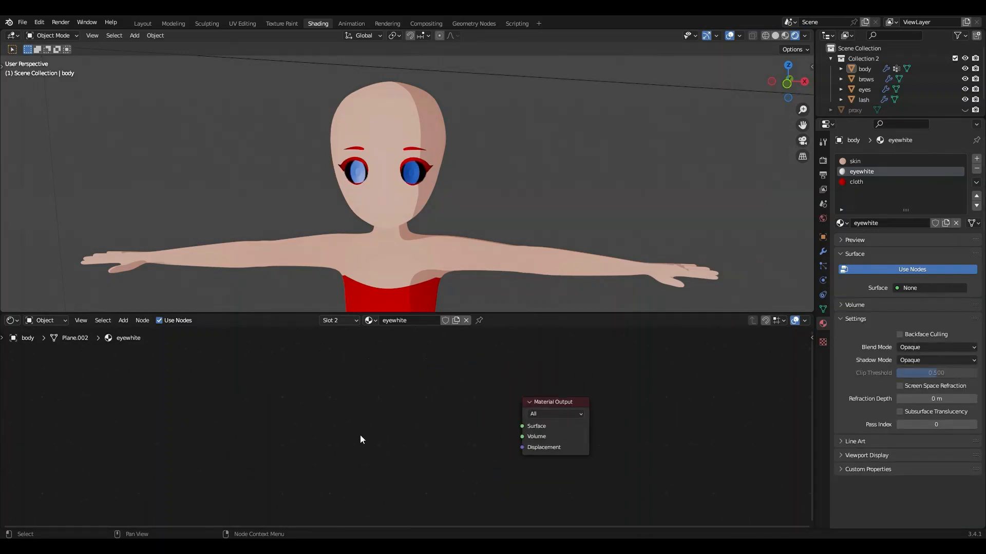
{"action": "key", "text": "shift+a"}
{"action": "type", "text": "rgb"}
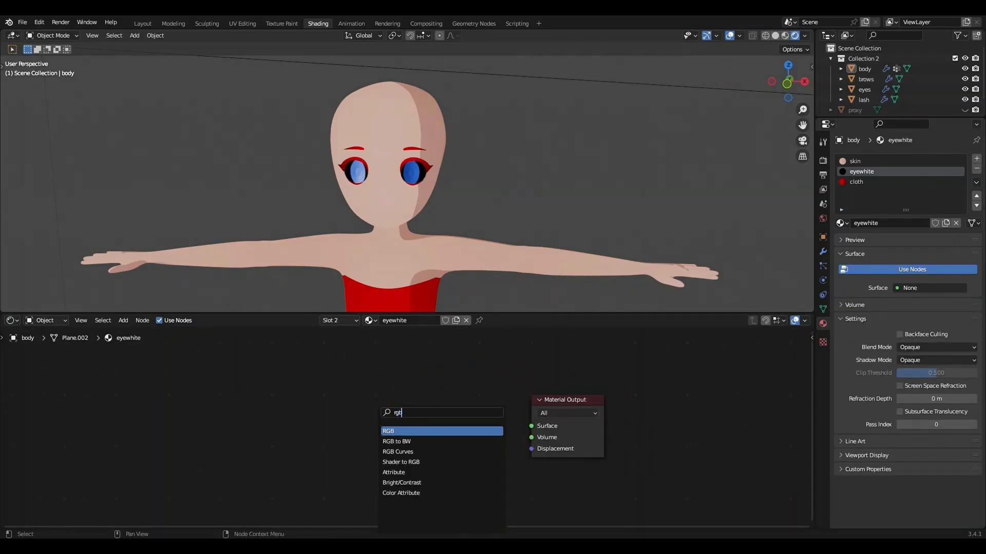
{"action": "left_click", "coordinate": [389, 432]}
{"action": "left_click", "coordinate": [306, 396]}
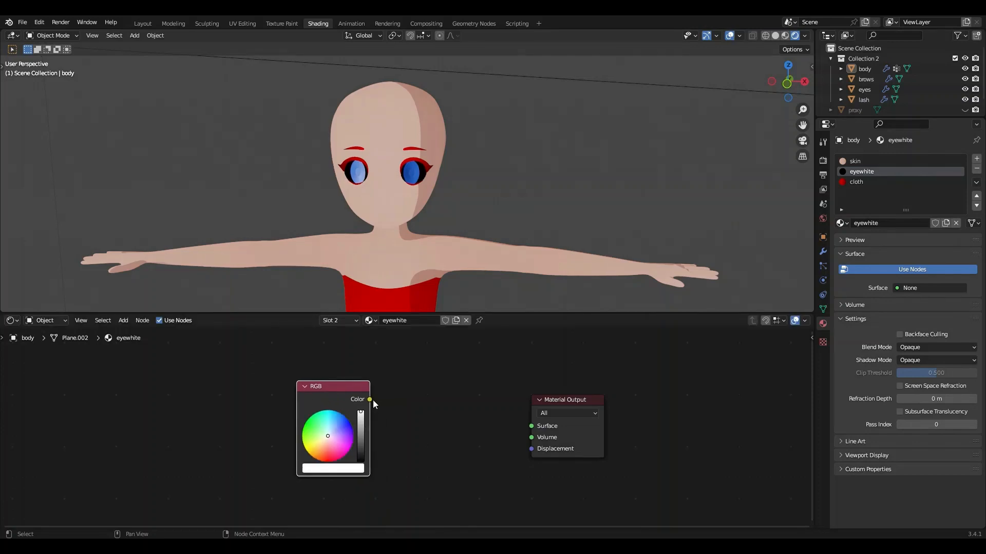
{"action": "left_click_drag", "start_coordinate": [370, 399], "coordinate": [532, 427]}
{"action": "left_click_drag", "start_coordinate": [345, 428], "coordinate": [380, 432]}
{"action": "left_click", "coordinate": [327, 467]}
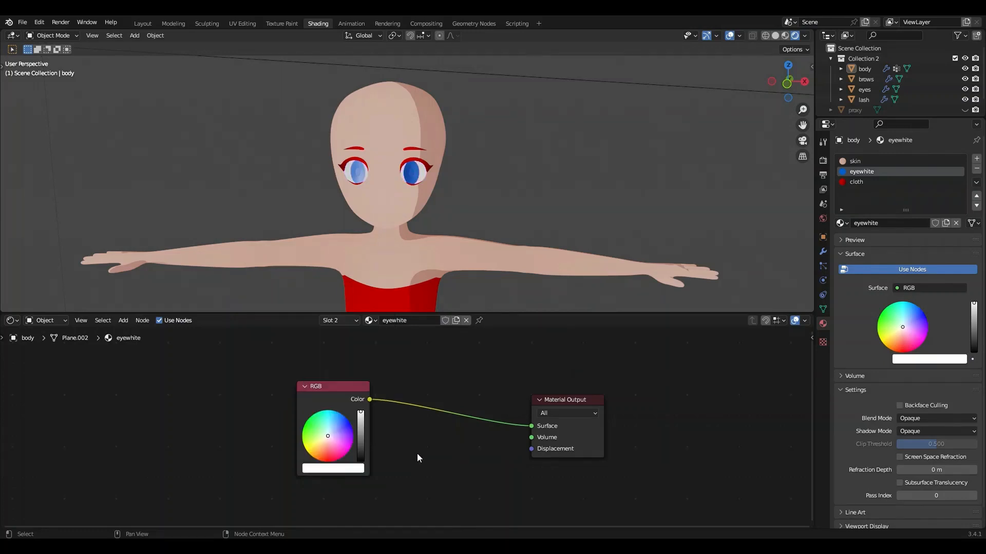
Try Bloom in the Eevee render settings with an Emission shader feeding the eyewhite material's Surface
{"action": "left_click", "coordinate": [823, 161]}
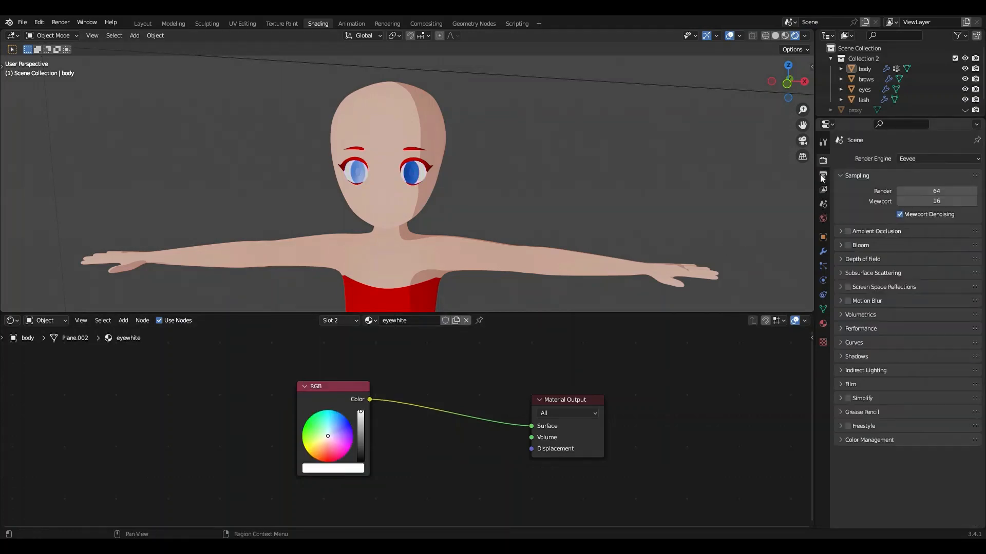
{"action": "left_click", "coordinate": [848, 246]}
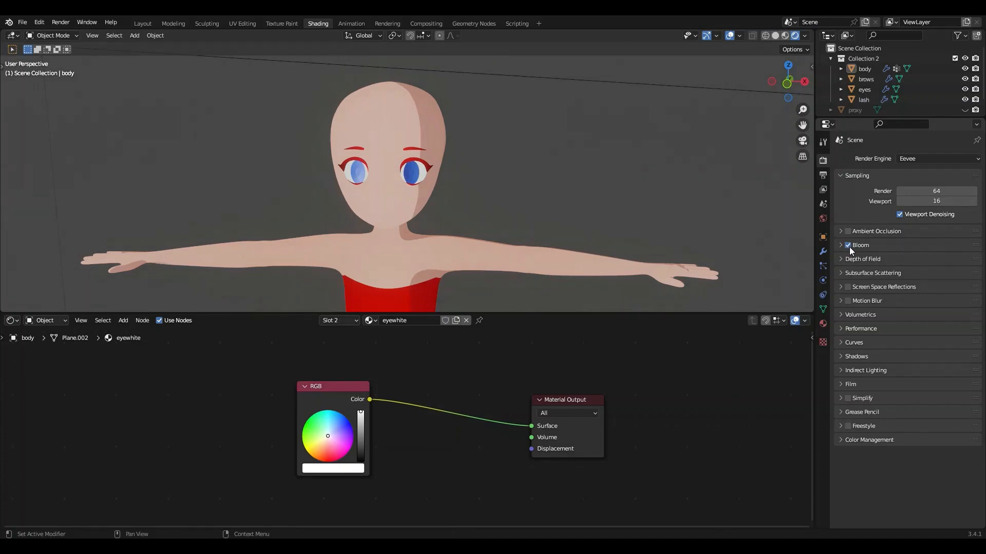
{"action": "key", "text": "shift+a"}
{"action": "type", "text": "em"}
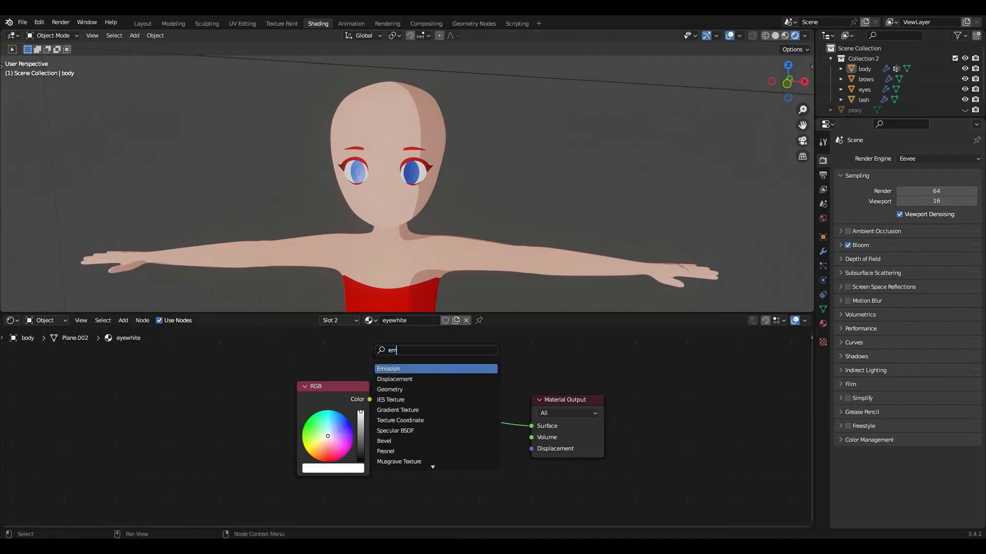
{"action": "left_click", "coordinate": [409, 369]}
{"action": "left_click", "coordinate": [437, 363]}
{"action": "left_click_drag", "start_coordinate": [492, 352], "coordinate": [534, 426]}
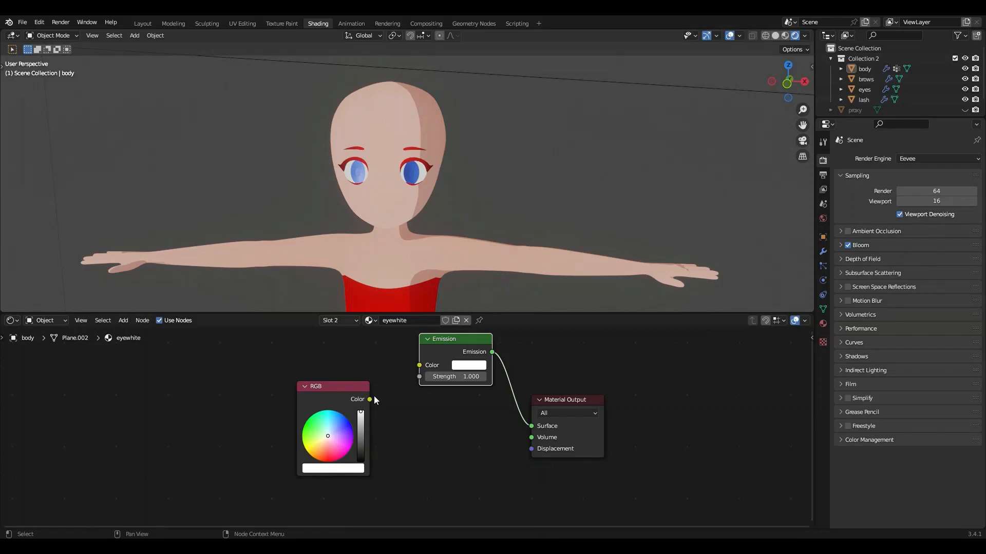
Reconnect the RGB node to the eyewhite Surface, delete the Emission node and disable Bloom
{"action": "left_click_drag", "start_coordinate": [370, 399], "coordinate": [530, 425]}
{"action": "left_click", "coordinate": [457, 339]}
{"action": "key", "text": "x"}
{"action": "left_click", "coordinate": [848, 245]}
Replace the Principled BSDF in the eyes object's material with the image texture eyetext.png, its Color feeding the Material Output's Surface
{"action": "scroll", "coordinate": [503, 217], "scroll_direction": "up", "scroll_amount": 4}
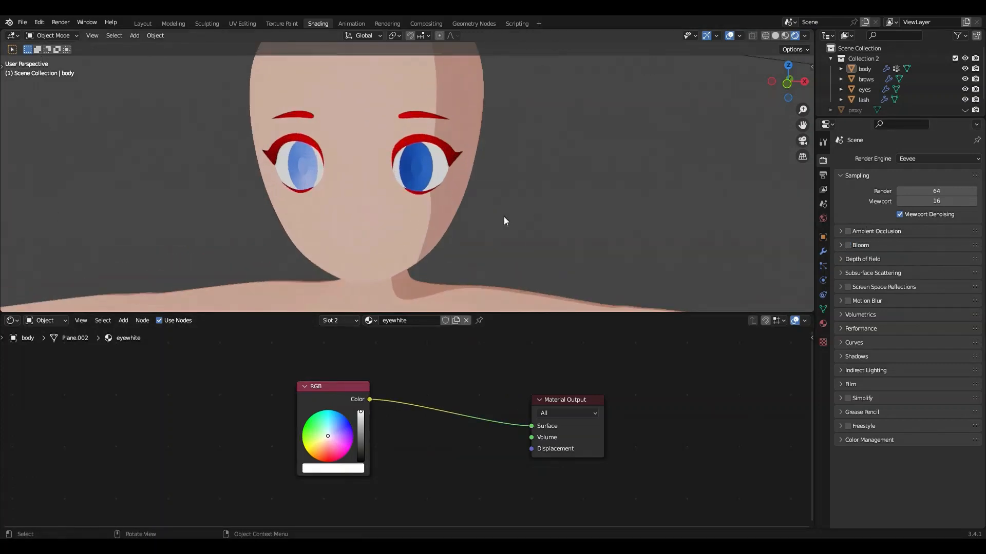
{"action": "middle_click_drag", "start_coordinate": [504, 216], "coordinate": [434, 200]}
{"action": "left_click", "coordinate": [460, 150]}
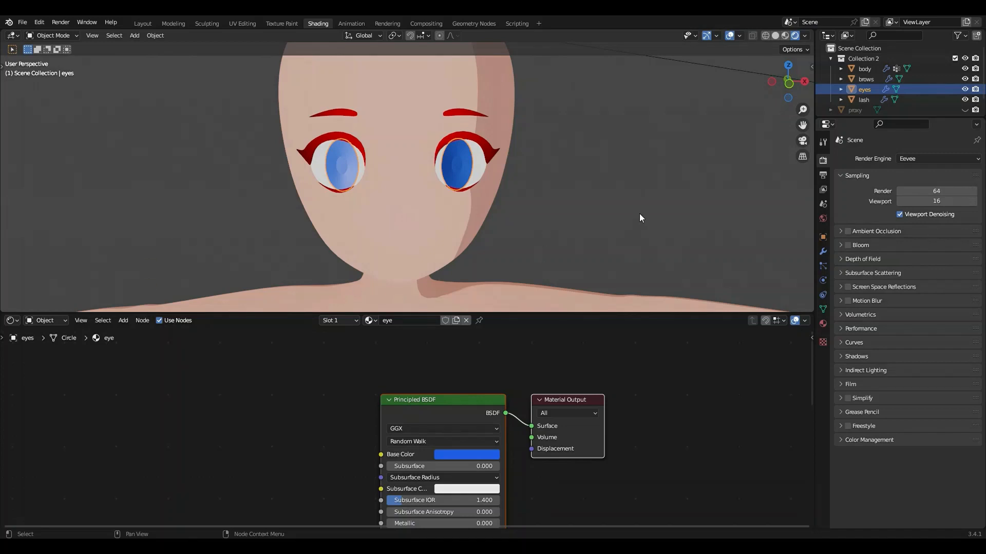
{"action": "left_click_drag", "start_coordinate": [60, 427], "coordinate": [62, 425]}
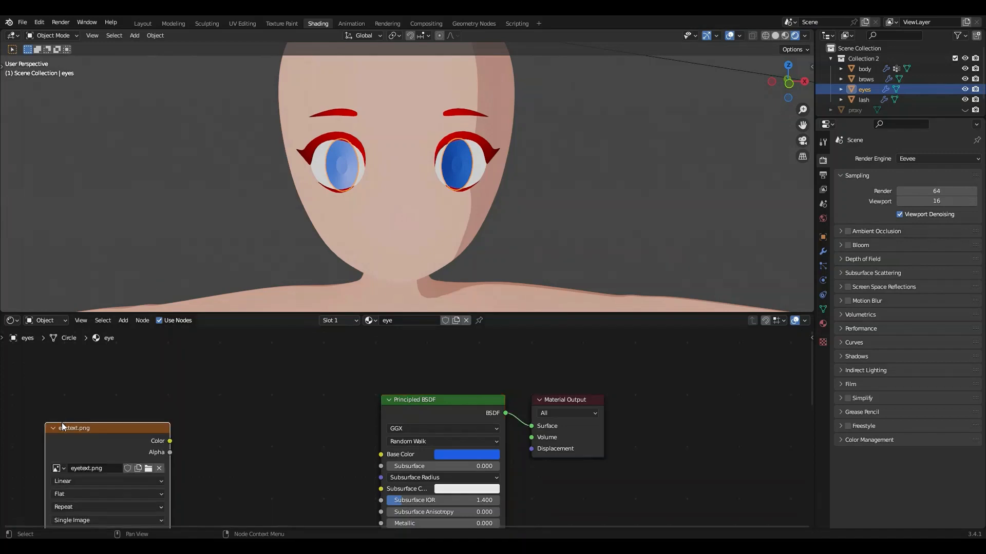
{"action": "left_click_drag", "start_coordinate": [169, 441], "coordinate": [532, 426]}
{"action": "left_click", "coordinate": [443, 405]}
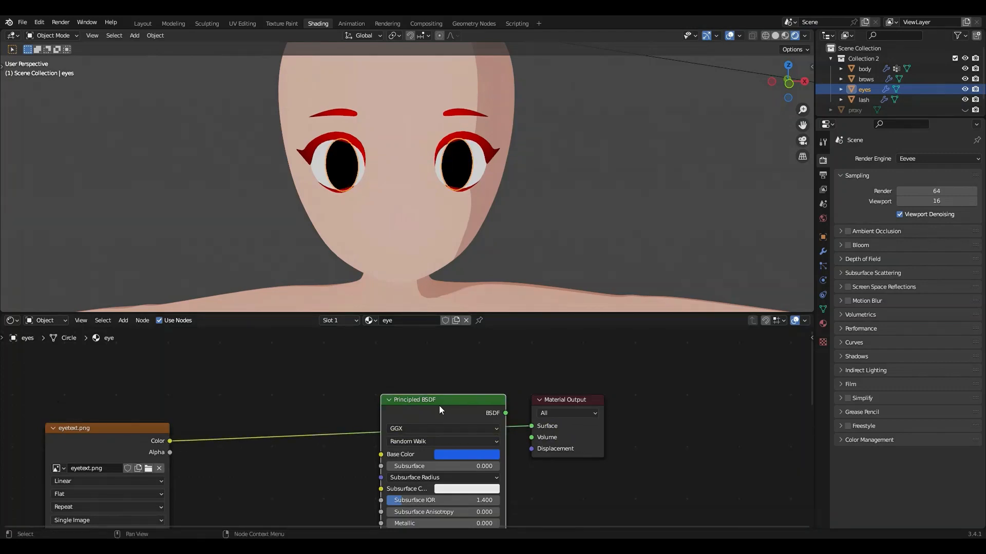
{"action": "key", "text": "x"}
Move the eyetext.png node closer to the Material Output and add Texture Coordinate and Mapping nodes driving its Vector by UV
{"action": "left_click_drag", "start_coordinate": [88, 444], "coordinate": [227, 386]}
{"action": "key", "text": "ctrl+t"}
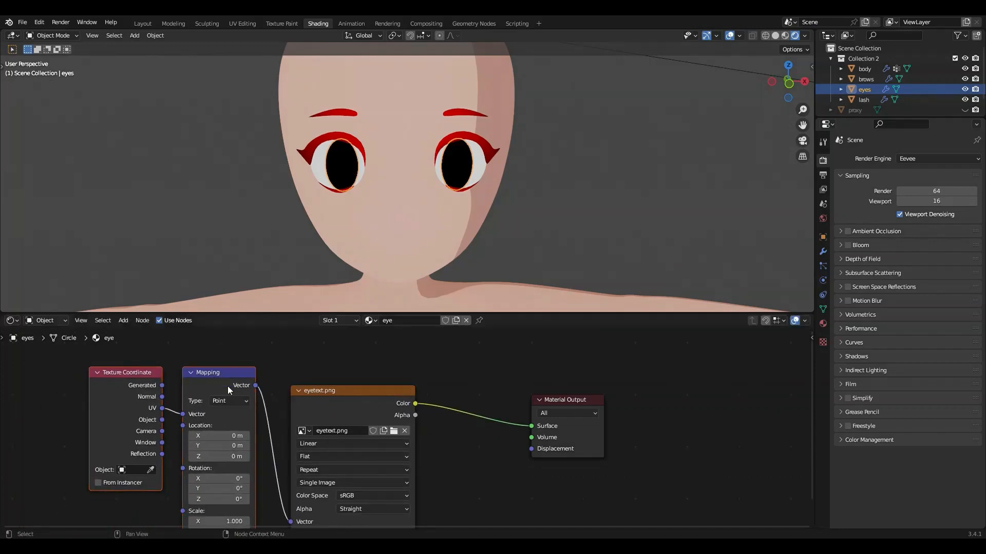
{"action": "left_click_drag", "start_coordinate": [346, 419], "coordinate": [351, 412]}
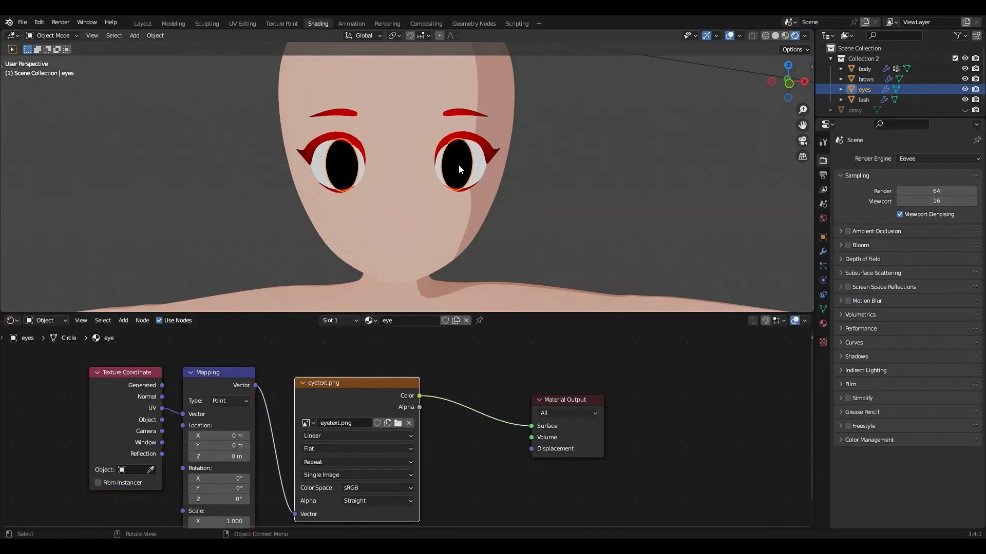
Unwrap the eyes mesh in the UV Editing workspace so its UVs lie over the eyetext.png image
{"action": "left_click", "coordinate": [237, 23]}
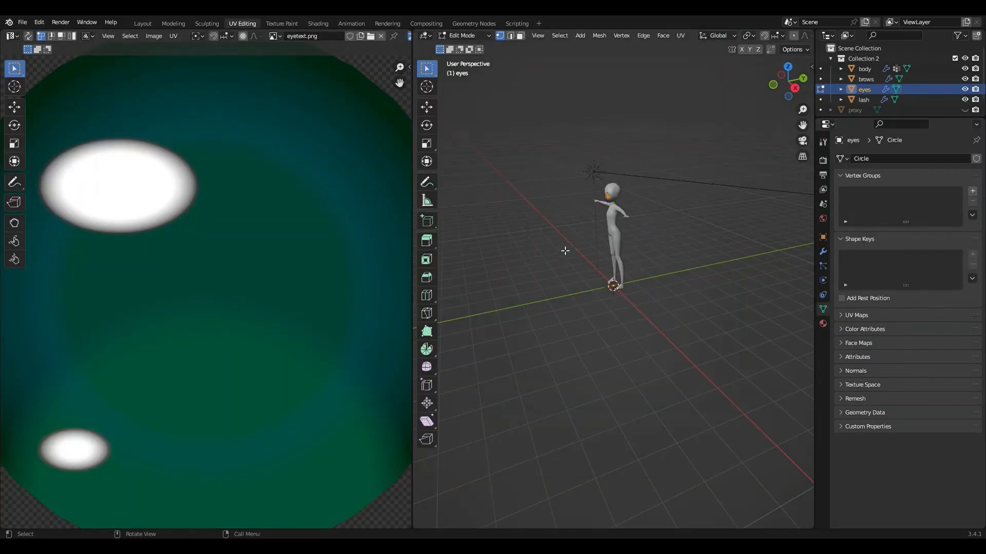
{"action": "left_click", "coordinate": [681, 35]}
{"action": "left_click", "coordinate": [699, 47]}
{"action": "scroll", "coordinate": [176, 293], "scroll_direction": "down", "scroll_amount": 3}
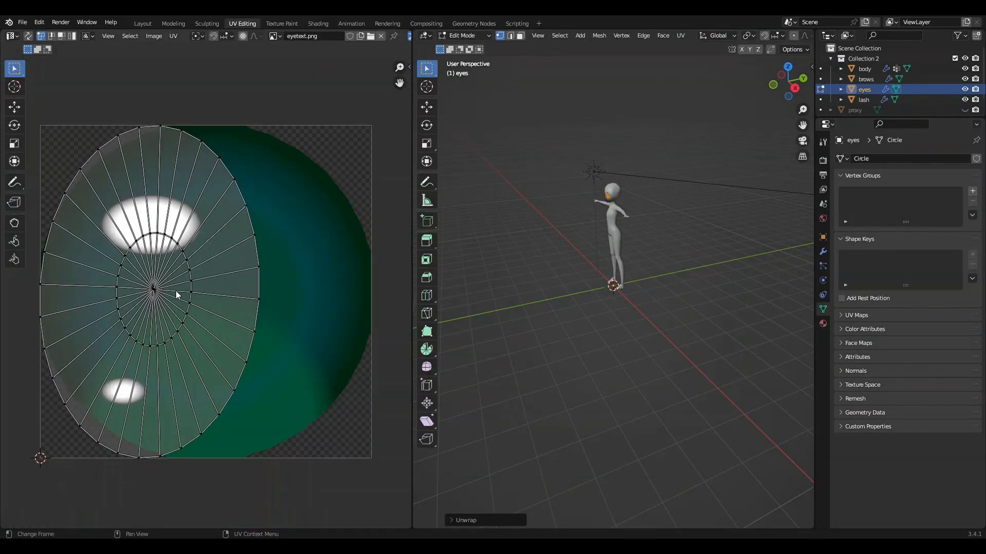
Select all of the eye's UVs and move the island to the centre of the circular iris texture
{"action": "key", "text": "a"}
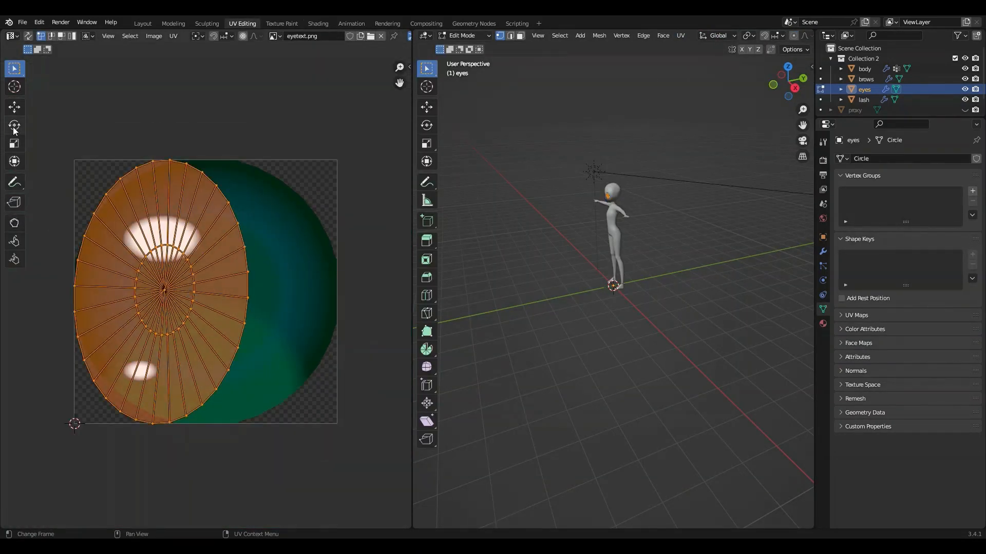
{"action": "key", "text": "h"}
{"action": "key", "text": "alt+h"}
{"action": "key", "text": "g"}
{"action": "left_click", "coordinate": [221, 276]}
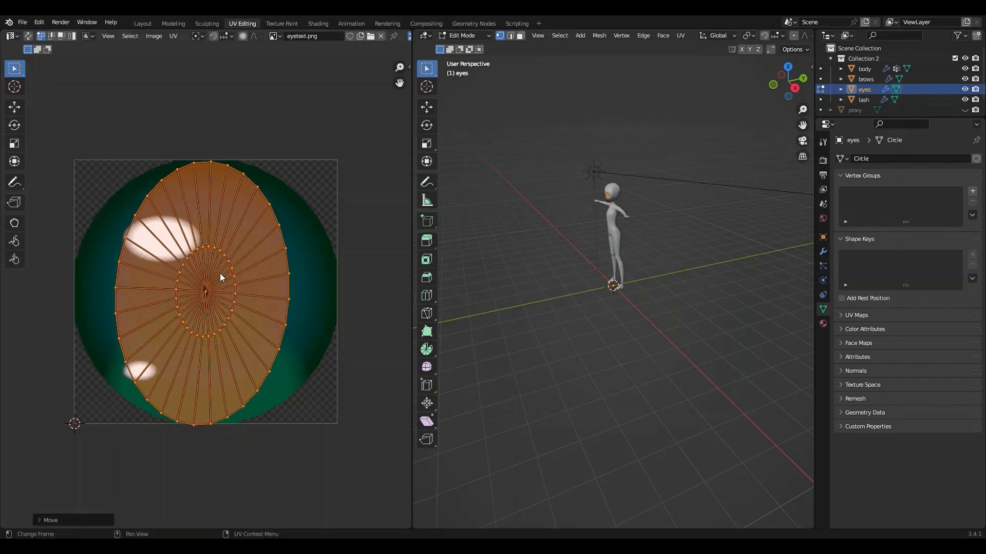
Rotate the eye's UV island upright and scale it to span the full height of the iris texture
{"action": "key", "text": "r"}
{"action": "left_click", "coordinate": [309, 227]}
{"action": "key", "text": "s"}
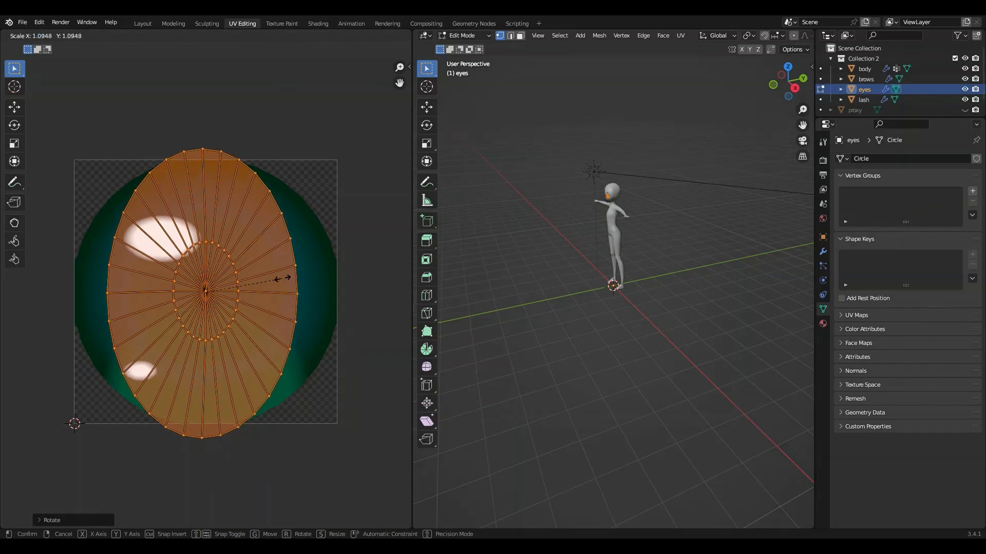
{"action": "left_click", "coordinate": [294, 277]}
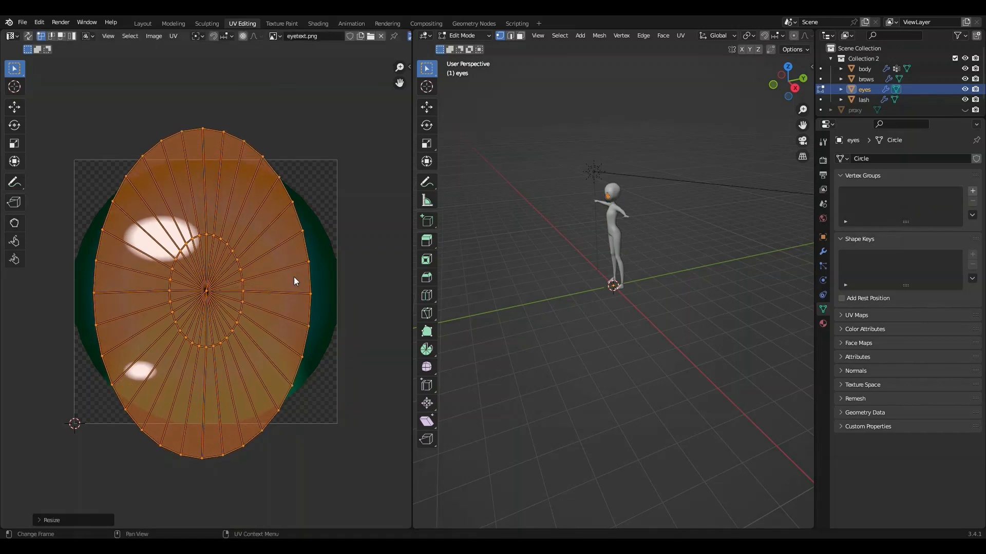
{"action": "key", "text": "s"}
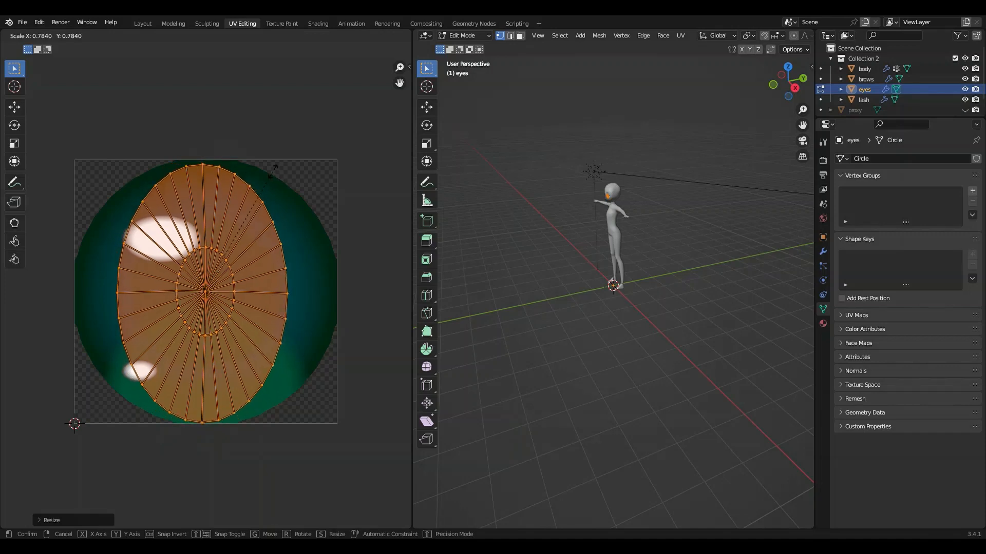
{"action": "left_click", "coordinate": [276, 119]}
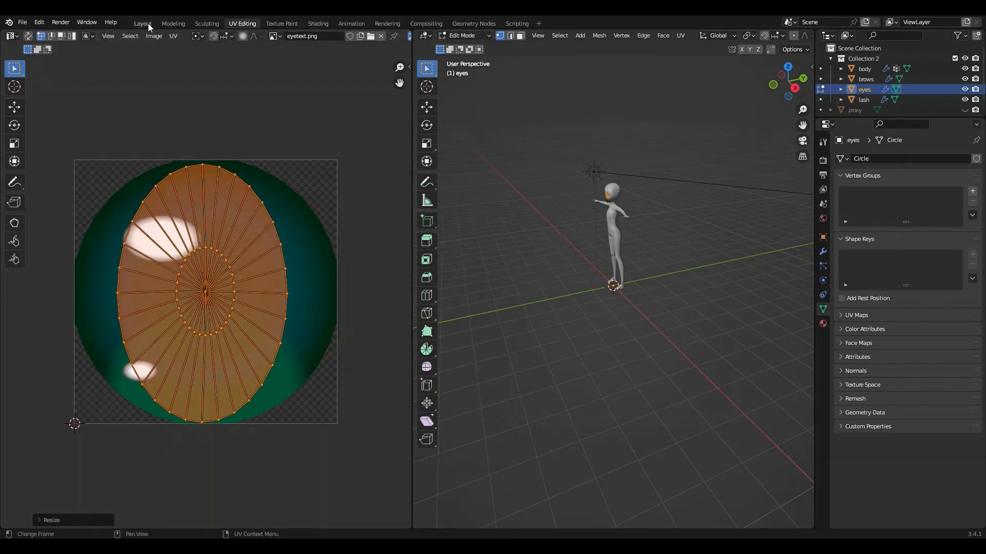
Check the iris texture in the Shading workspace, and set the UV Editing viewport to Rendered shading with the face in close view
{"action": "left_click", "coordinate": [318, 23]}
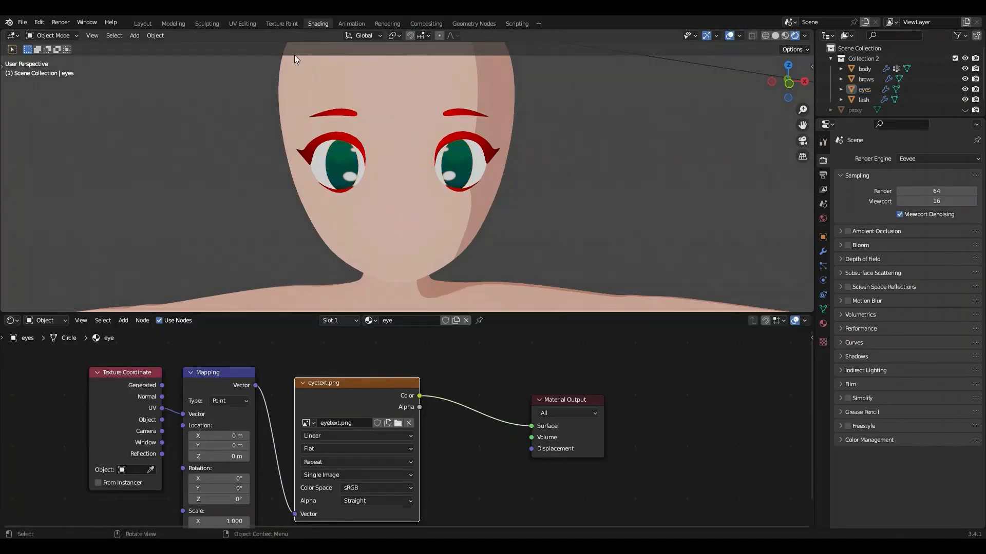
{"action": "left_click", "coordinate": [281, 24]}
{"action": "scroll", "coordinate": [219, 205], "scroll_direction": "down", "scroll_amount": 3}
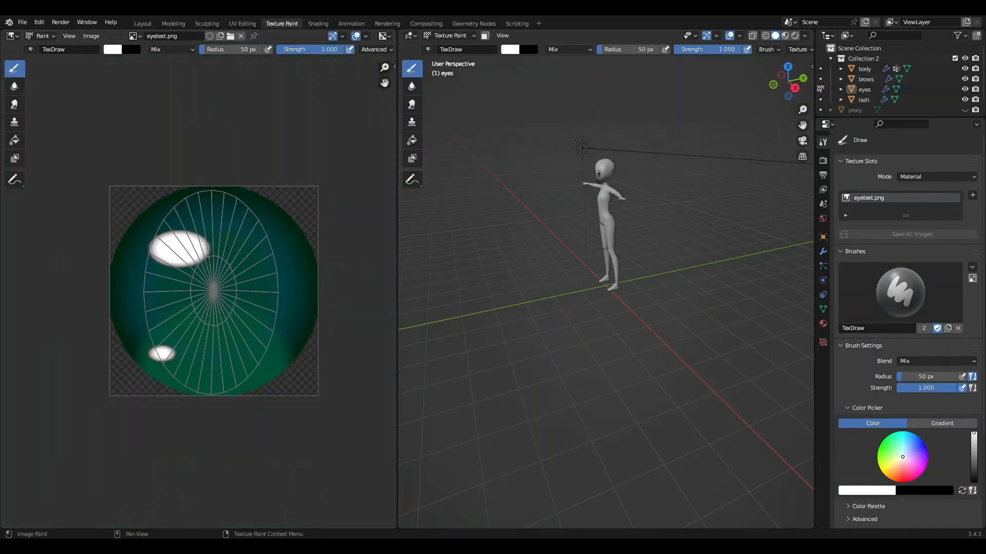
{"action": "left_click", "coordinate": [241, 23]}
{"action": "scroll", "coordinate": [668, 110], "scroll_direction": "up", "scroll_amount": 8}
{"action": "middle_click_drag", "start_coordinate": [668, 109], "coordinate": [598, 330], "text": "shift"}
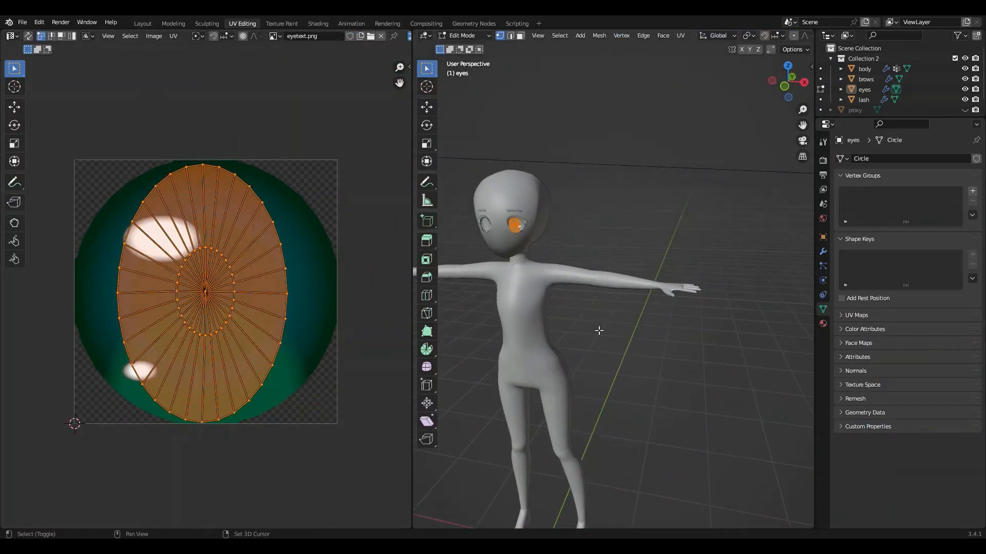
{"action": "scroll", "coordinate": [599, 330], "scroll_direction": "up", "scroll_amount": 4}
{"action": "middle_click_drag", "start_coordinate": [521, 180], "coordinate": [642, 411], "text": "shift"}
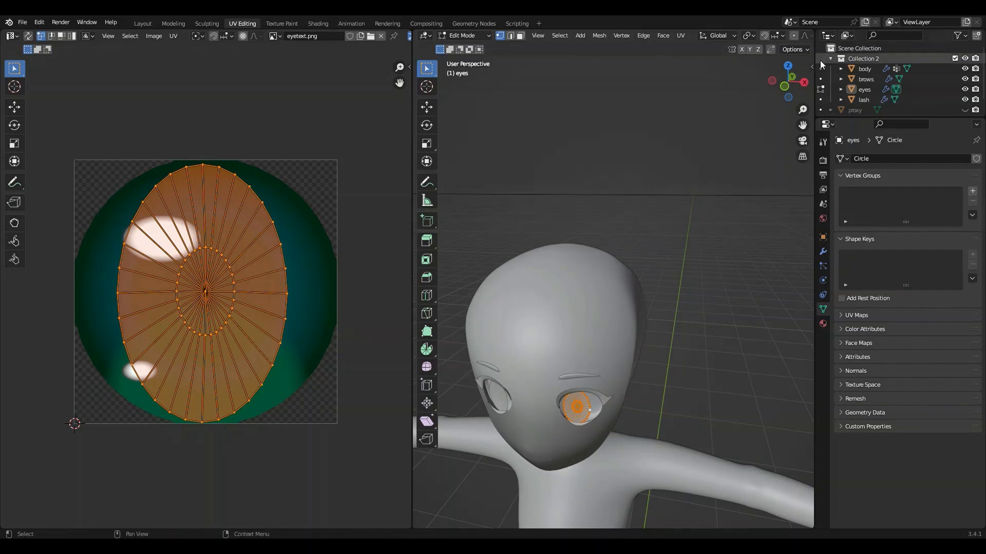
{"action": "left_click_drag", "start_coordinate": [811, 61], "coordinate": [807, 82]}
{"action": "middle_click_drag", "start_coordinate": [696, 256], "coordinate": [712, 233]}
{"action": "scroll", "coordinate": [729, 276], "scroll_direction": "up", "scroll_amount": 5}
{"action": "scroll", "coordinate": [619, 289], "scroll_direction": "down", "scroll_amount": 4}
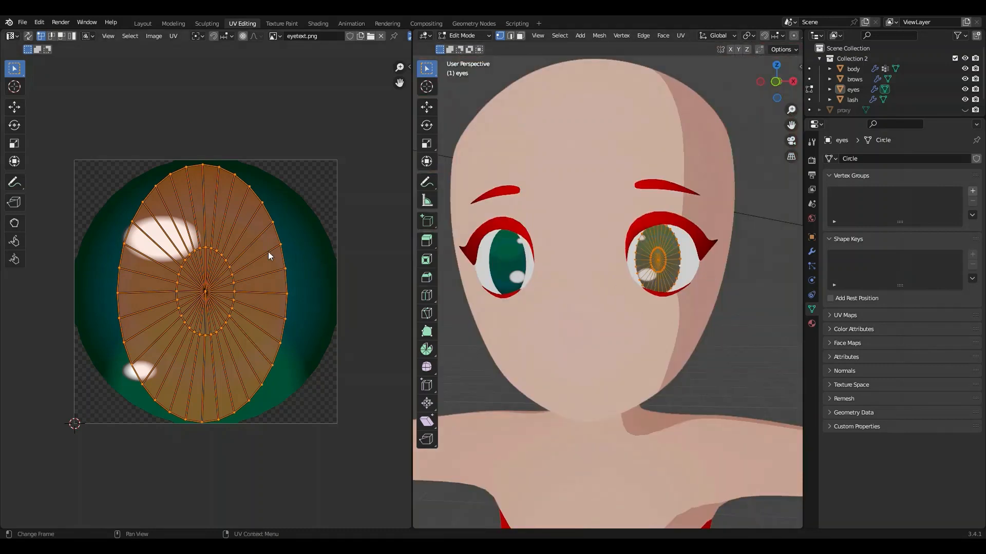
Rotate the eye's UV island by 180 degrees and deselect the mesh to check the highlights on the iris
{"action": "type", "text": "r180"}
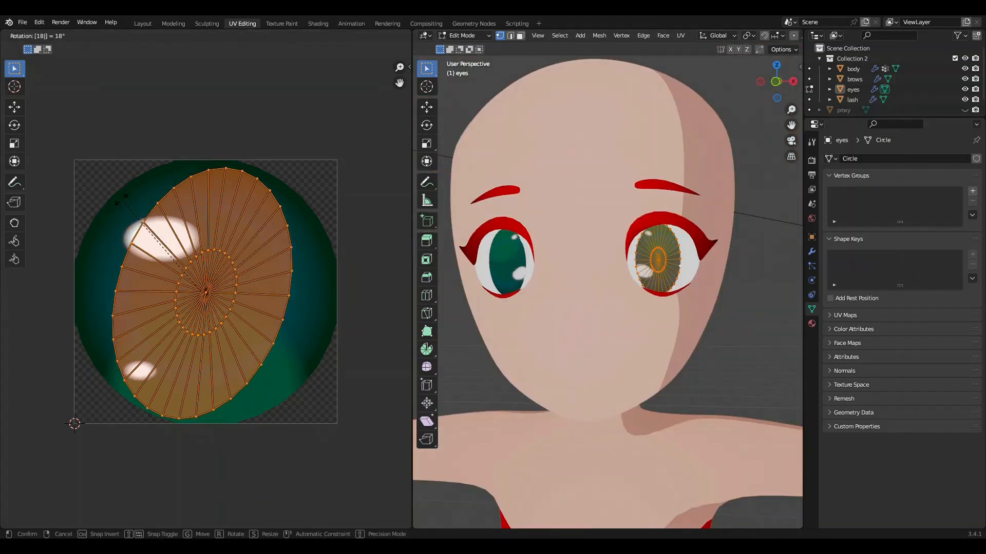
{"action": "key", "text": "Return"}
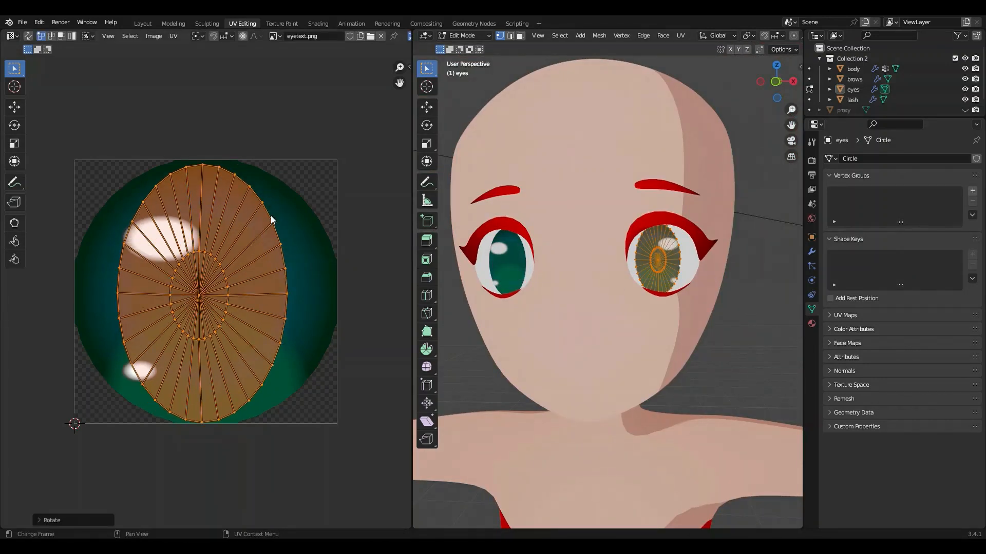
{"action": "mouse_move", "coordinate": [485, 378]}
{"action": "middle_mouse_down"}
{"action": "mouse_move", "coordinate": [503, 377]}
{"action": "mouse_move", "coordinate": [481, 379]}
{"action": "middle_mouse_up"}
{"action": "left_click", "coordinate": [714, 332]}
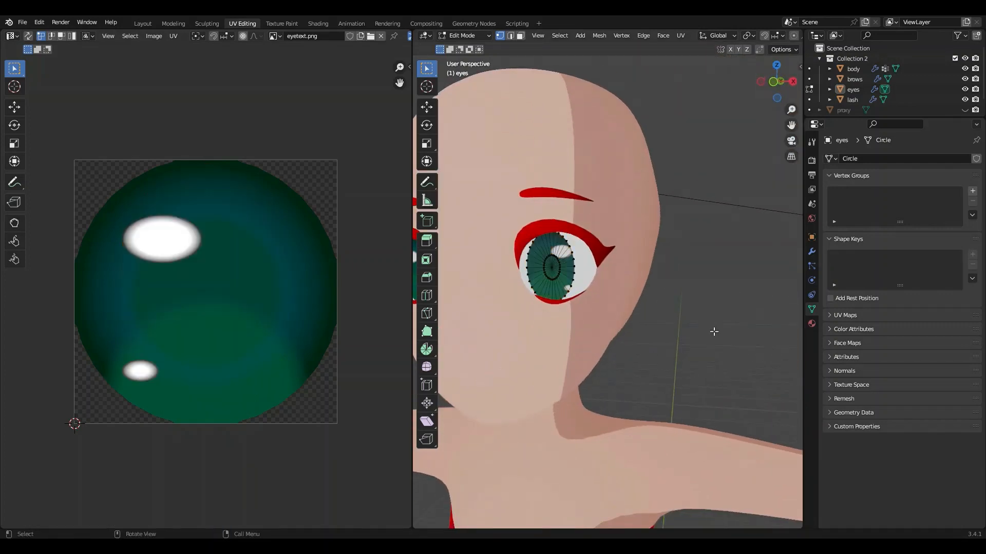
{"action": "scroll", "coordinate": [610, 339], "scroll_direction": "up", "scroll_amount": 4}
Apply the Mirror modifier on the eyes object in the Layout workspace
{"action": "left_click", "coordinate": [142, 23]}
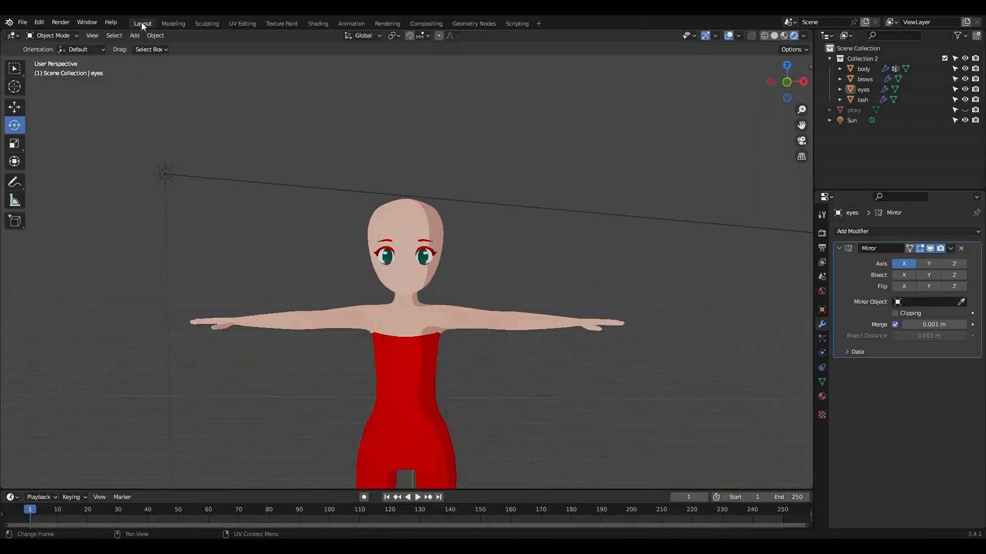
{"action": "scroll", "coordinate": [332, 315], "scroll_direction": "up", "scroll_amount": 4}
{"action": "scroll", "coordinate": [335, 319], "scroll_direction": "up", "scroll_amount": 2}
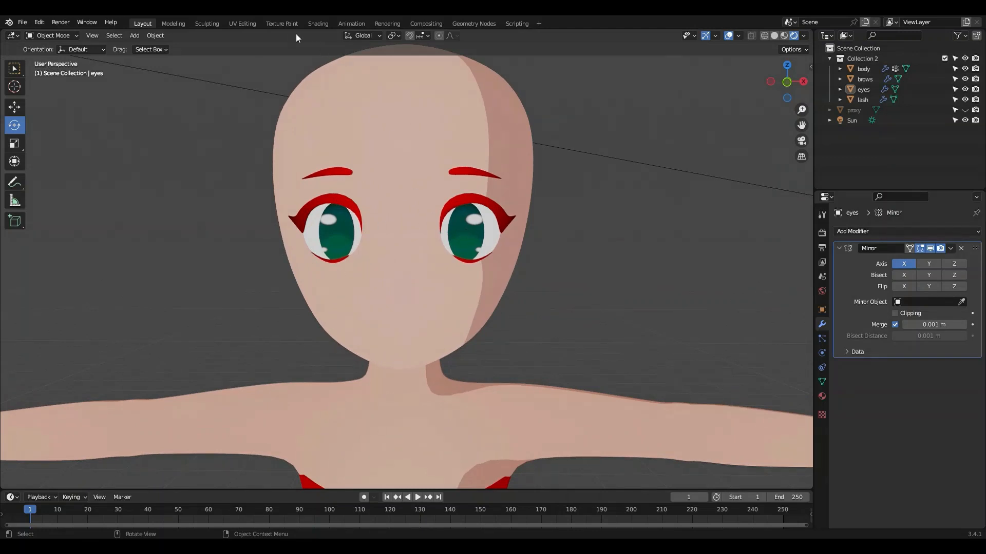
{"action": "left_click", "coordinate": [282, 23]}
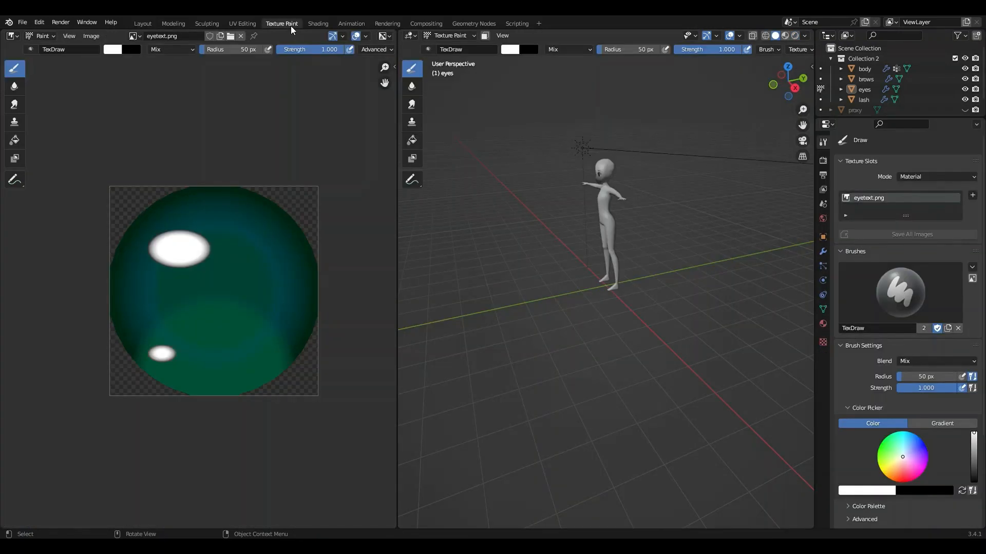
{"action": "left_click", "coordinate": [138, 22]}
{"action": "left_click", "coordinate": [455, 219]}
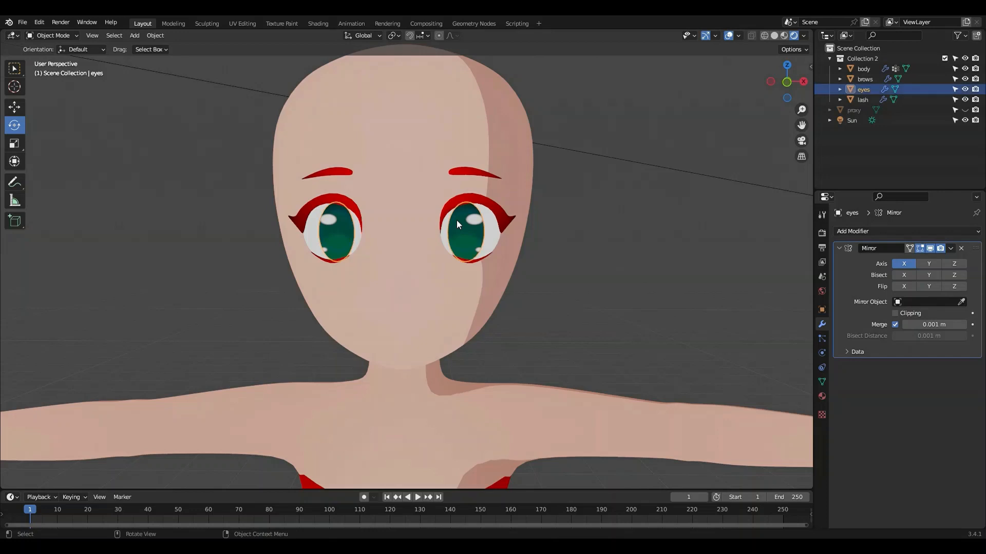
{"action": "left_click", "coordinate": [951, 249]}
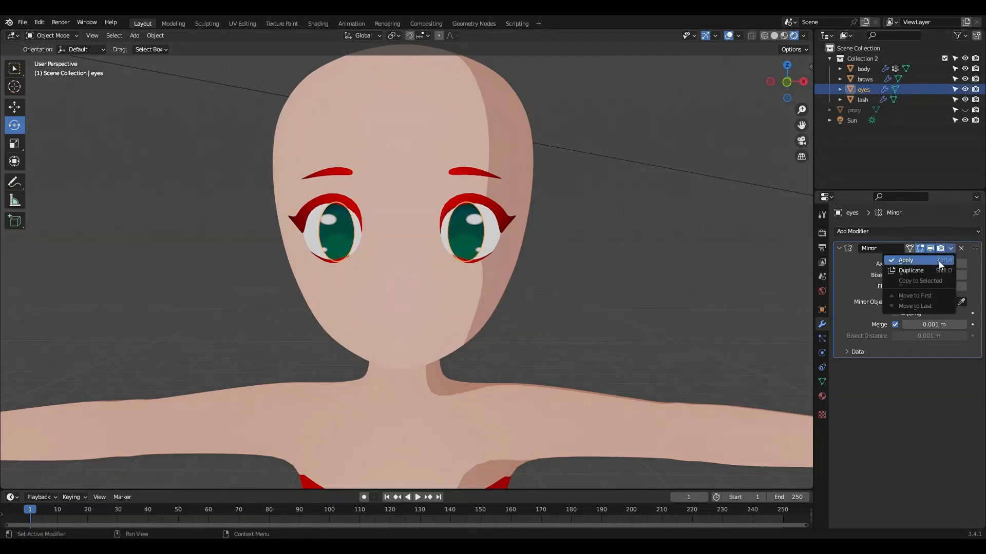
{"action": "left_click", "coordinate": [938, 261]}
Using island selection in the UV editor, mirror the UV island of the character's left eye along the X axis
{"action": "left_click", "coordinate": [235, 24]}
{"action": "scroll", "coordinate": [541, 242], "scroll_direction": "down", "scroll_amount": 10}
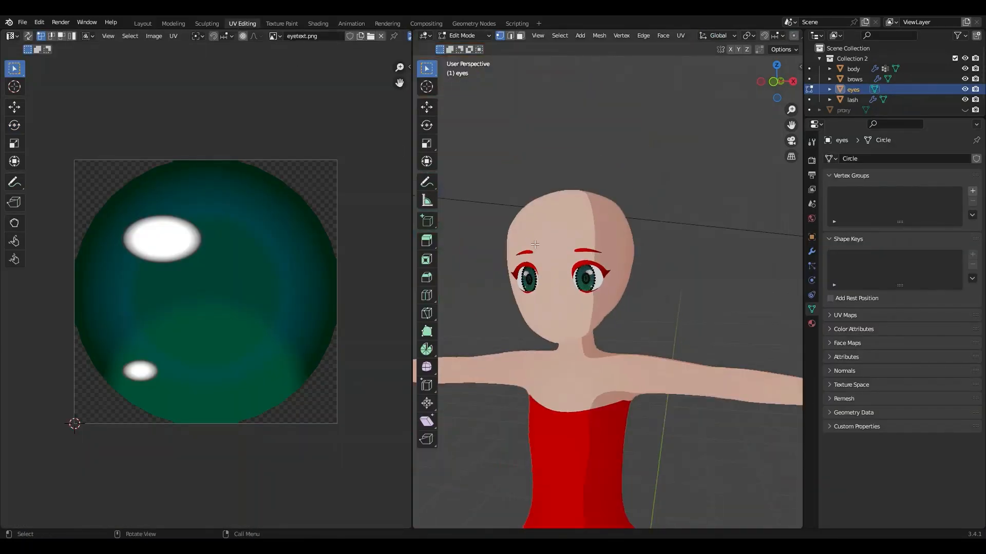
{"action": "scroll", "coordinate": [544, 284], "scroll_direction": "up", "scroll_amount": 5}
{"action": "key", "text": "a"}
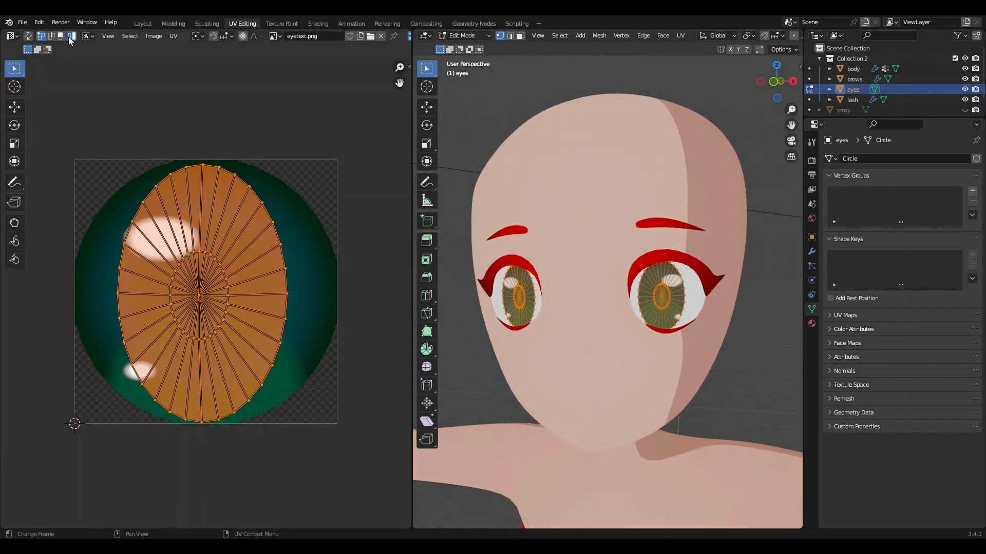
{"action": "right_click", "coordinate": [206, 276]}
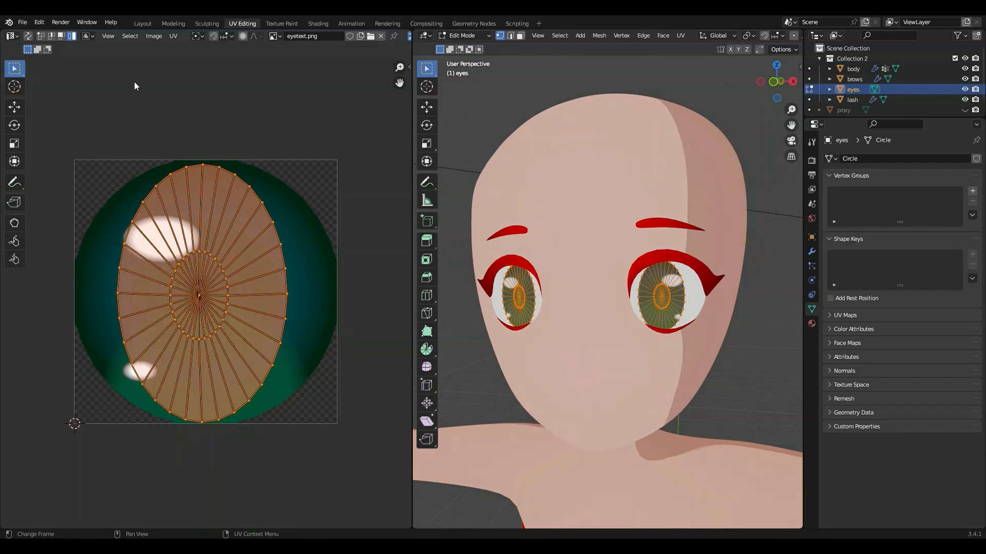
{"action": "left_click", "coordinate": [168, 36]}
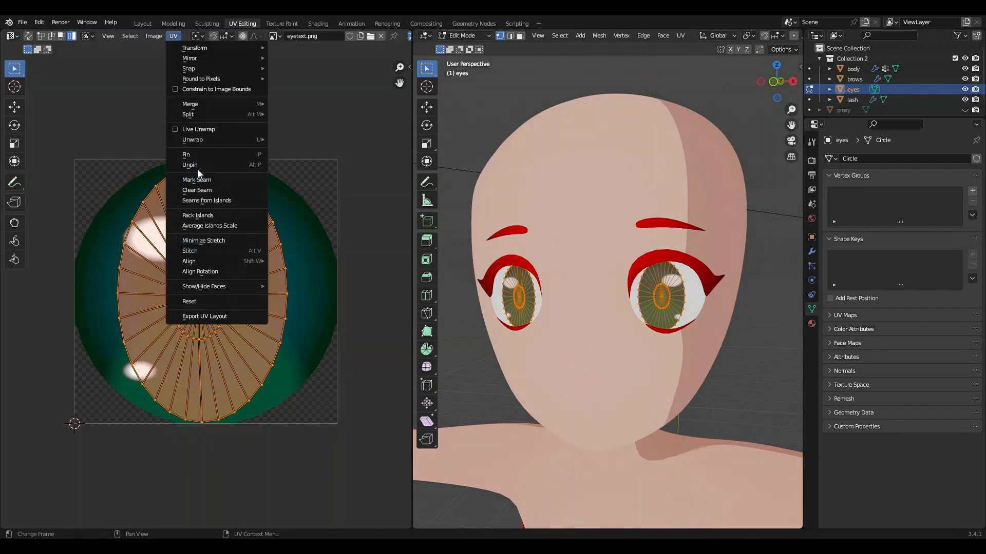
{"action": "mouse_move", "coordinate": [210, 54]}
{"action": "left_click", "coordinate": [295, 75]}
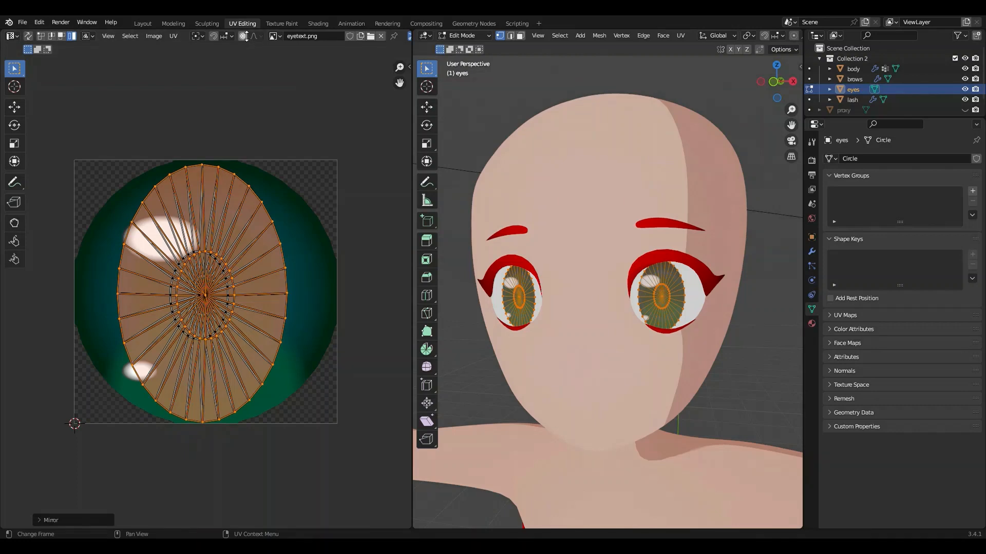
Inspect the matching eye highlights and the toon-shaded character from several angles and distances in the Shading and Layout workspaces
{"action": "left_click", "coordinate": [305, 24]}
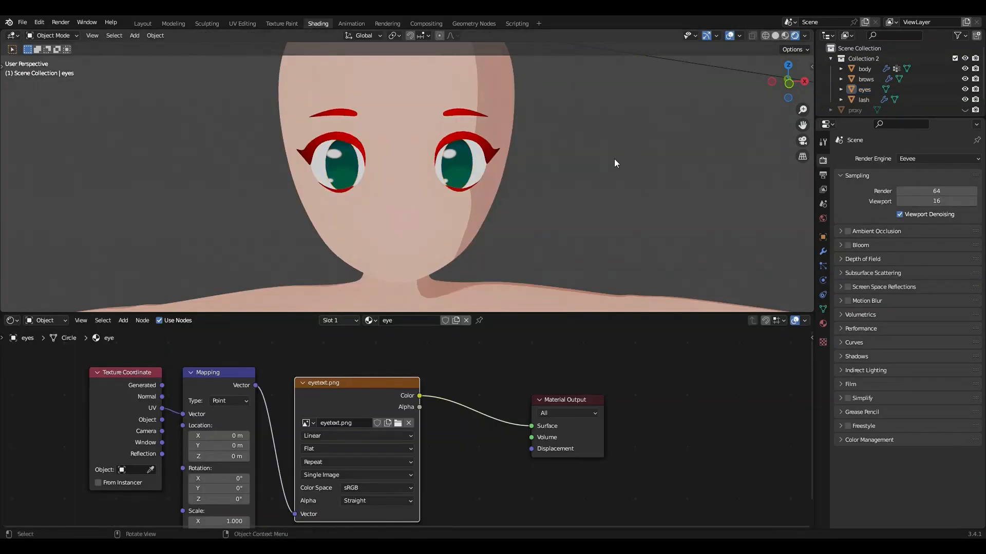
{"action": "mouse_move", "coordinate": [614, 159]}
{"action": "middle_mouse_down"}
{"action": "mouse_move", "coordinate": [672, 149]}
{"action": "mouse_move", "coordinate": [601, 154]}
{"action": "middle_mouse_up"}
{"action": "scroll", "coordinate": [577, 155], "scroll_direction": "down", "scroll_amount": 8}
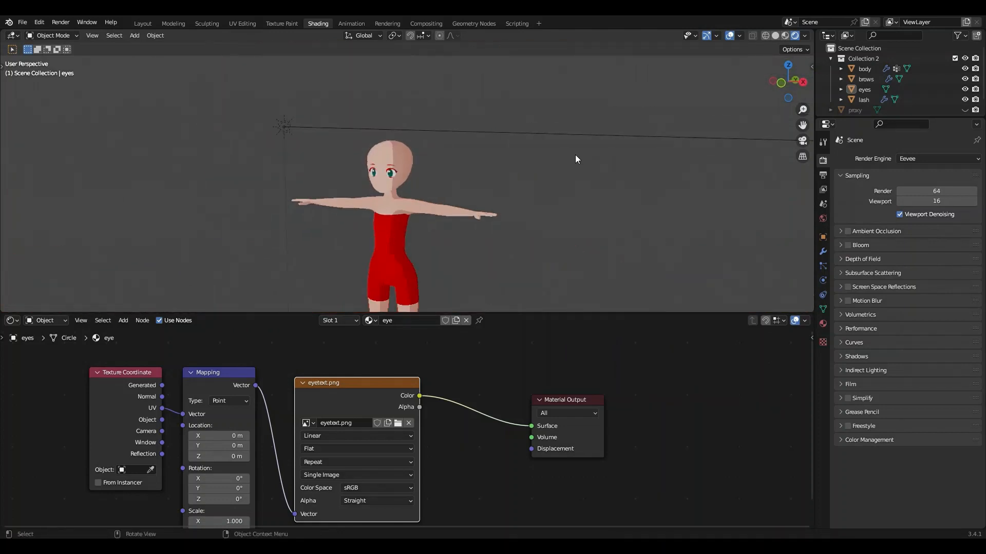
{"action": "middle_click_drag", "start_coordinate": [481, 211], "coordinate": [490, 234]}
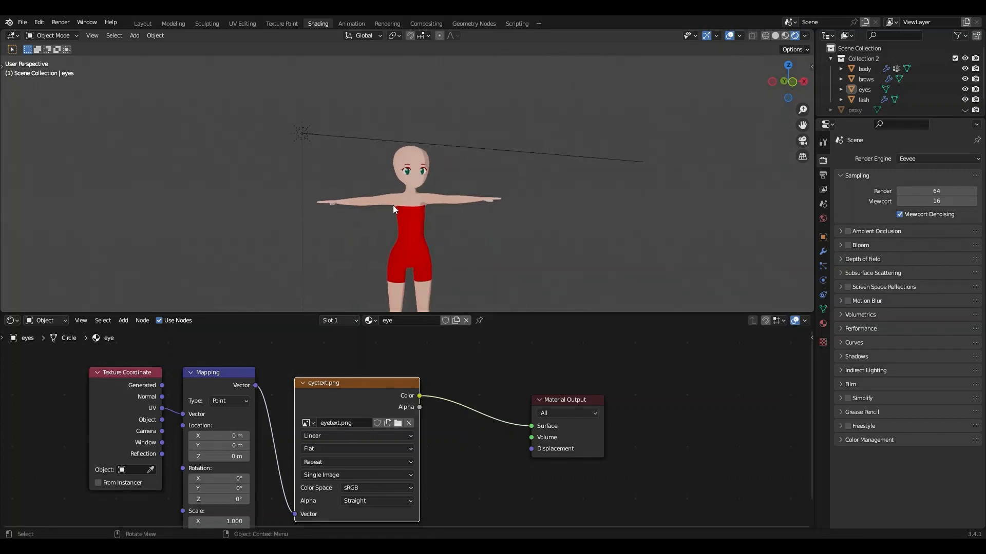
{"action": "scroll", "coordinate": [390, 204], "scroll_direction": "up", "scroll_amount": 5}
{"action": "scroll", "coordinate": [377, 205], "scroll_direction": "up", "scroll_amount": 2}
{"action": "scroll", "coordinate": [617, 188], "scroll_direction": "down", "scroll_amount": 4}
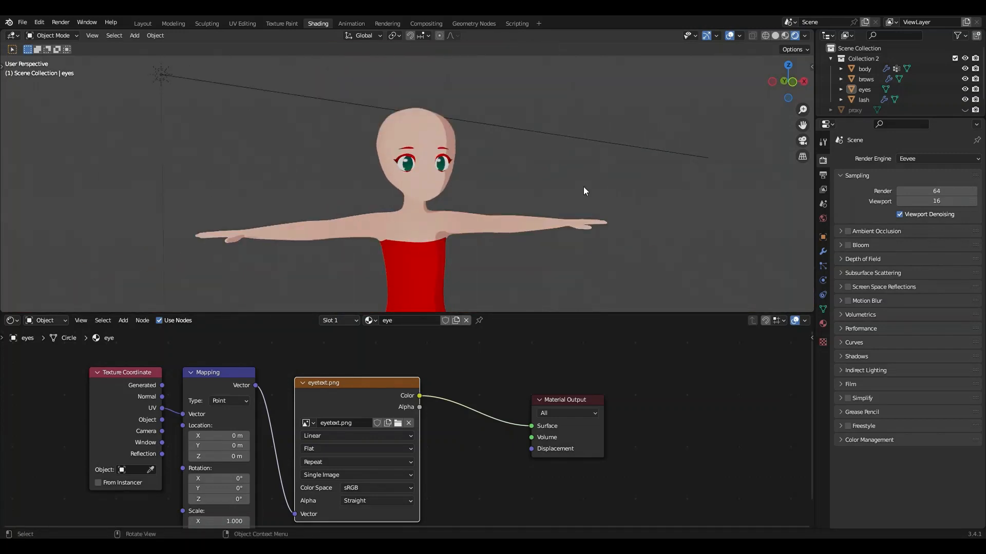
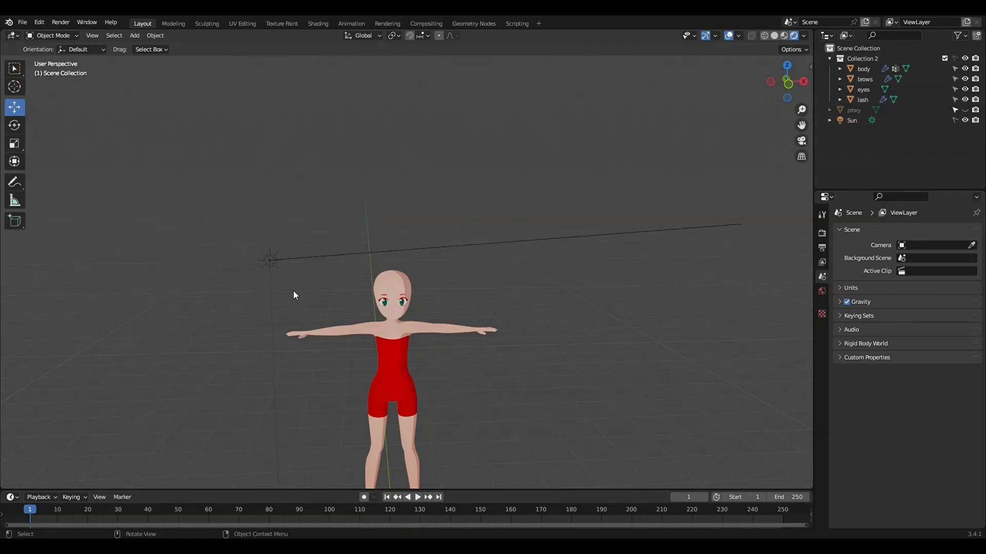
{"action": "mouse_move", "coordinate": [193, 292]}
{"action": "middle_mouse_down"}
{"action": "mouse_move", "coordinate": [205, 315]}
{"action": "mouse_move", "coordinate": [184, 289]}
{"action": "middle_mouse_up"}
{"action": "middle_click_drag", "start_coordinate": [600, 371], "coordinate": [598, 295], "text": "shift"}
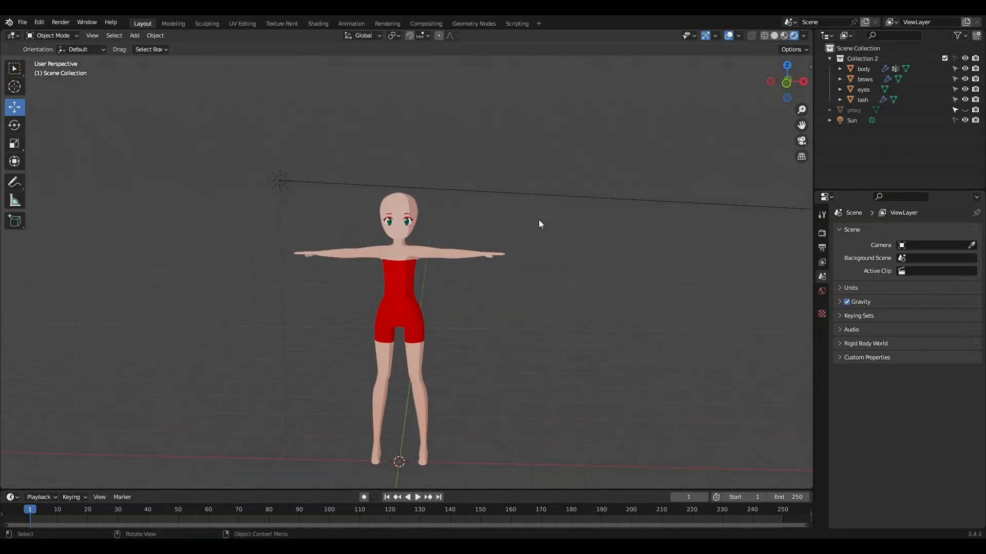
{"action": "mouse_move", "coordinate": [474, 243]}
{"action": "middle_mouse_down"}
{"action": "mouse_move", "coordinate": [244, 237]}
{"action": "mouse_move", "coordinate": [295, 231]}
{"action": "mouse_move", "coordinate": [491, 248]}
{"action": "middle_mouse_up"}
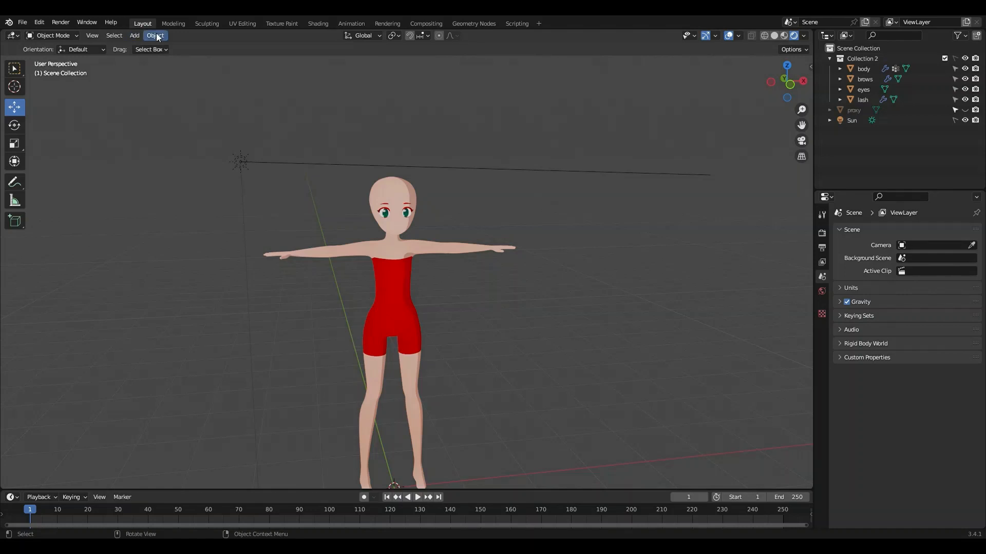
Add a NURBS path to the scene, try raising it above the head, and undo that move
{"action": "left_click", "coordinate": [135, 36]}
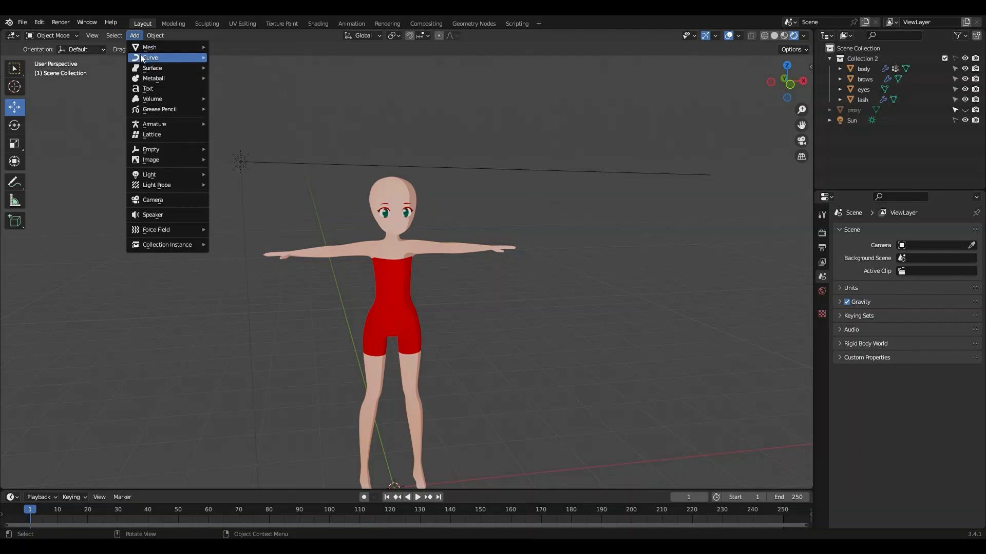
{"action": "mouse_move", "coordinate": [141, 58]}
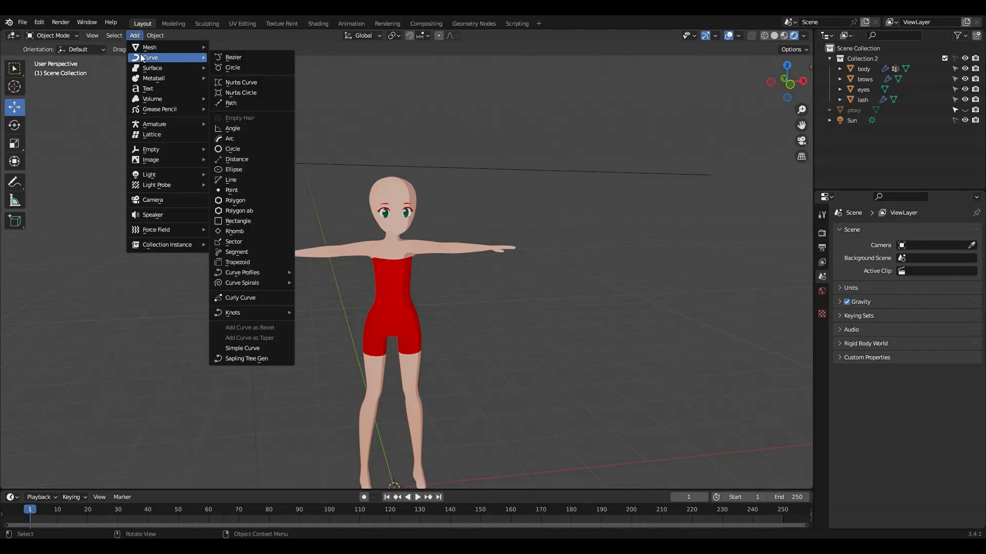
{"action": "left_click", "coordinate": [238, 102]}
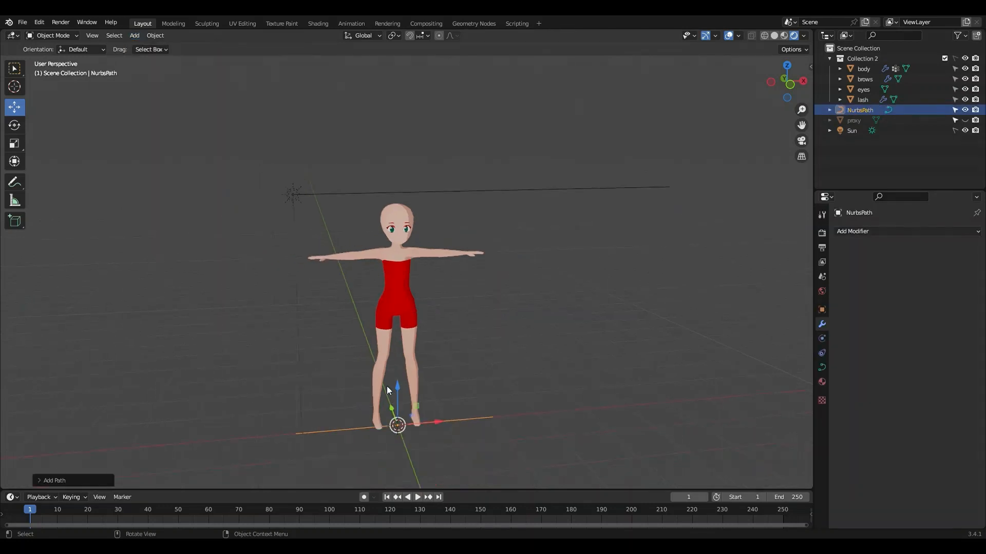
{"action": "left_click_drag", "start_coordinate": [399, 386], "coordinate": [387, 157]}
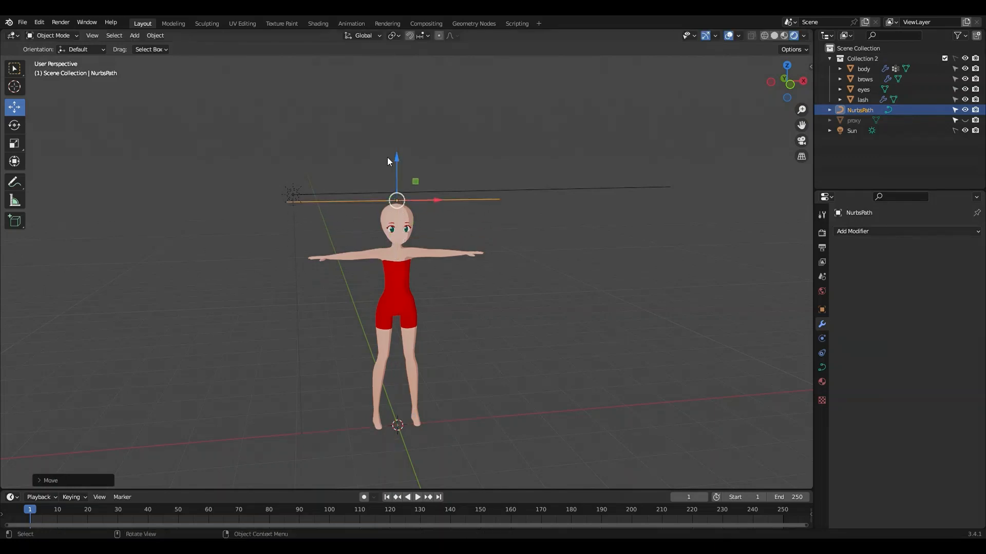
{"action": "key", "text": "ctrl+z"}
Add a Bezier circle, raise it to just above the character's head, and scale it down to about 0.12
{"action": "left_click", "coordinate": [135, 35]}
{"action": "mouse_move", "coordinate": [149, 58]}
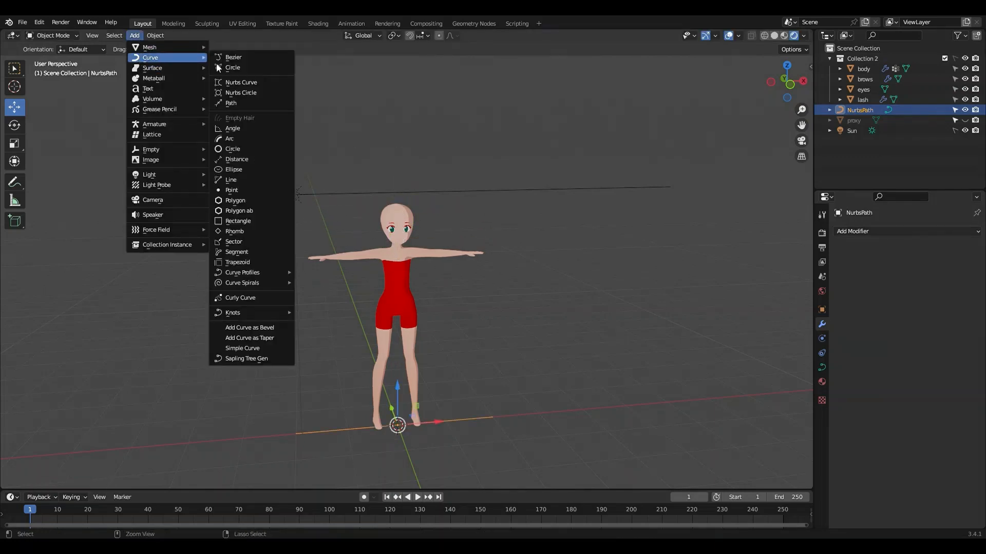
{"action": "left_click", "coordinate": [229, 67]}
{"action": "left_click_drag", "start_coordinate": [397, 392], "coordinate": [396, 198]}
{"action": "key", "text": "s"}
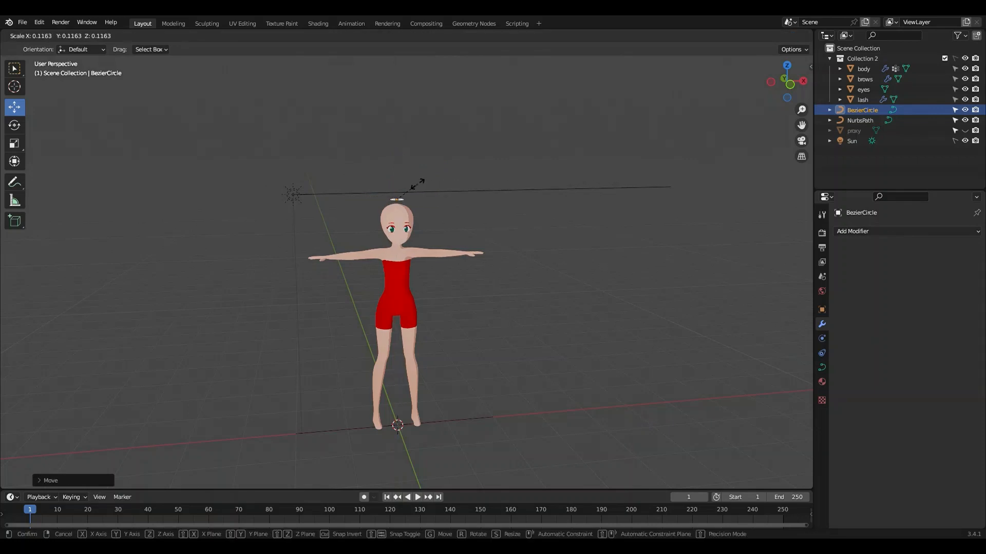
{"action": "left_click", "coordinate": [417, 184]}
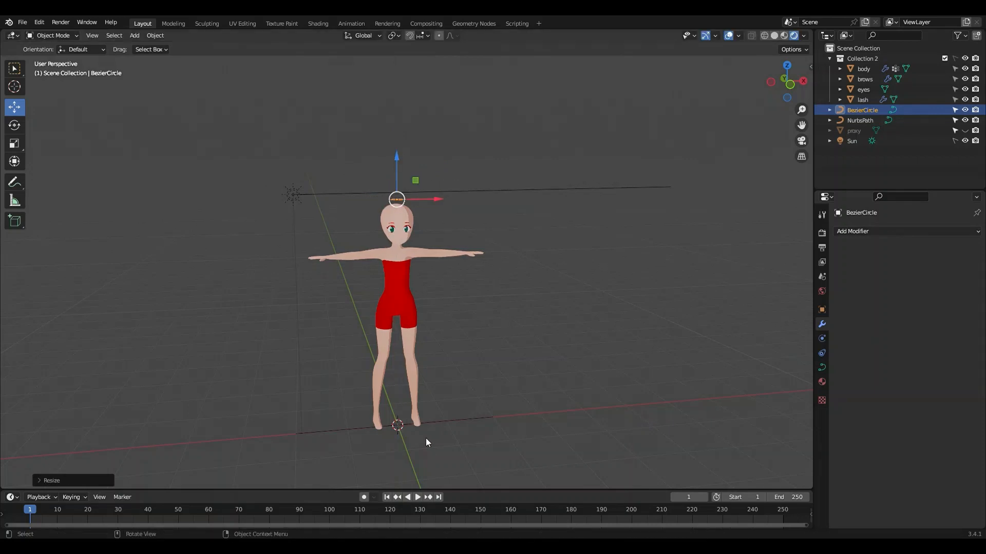
In the Modeling workspace's front view, raise the NURBS path's points 4.5357 m above the head and scale them by 0.289
{"action": "left_click", "coordinate": [439, 419]}
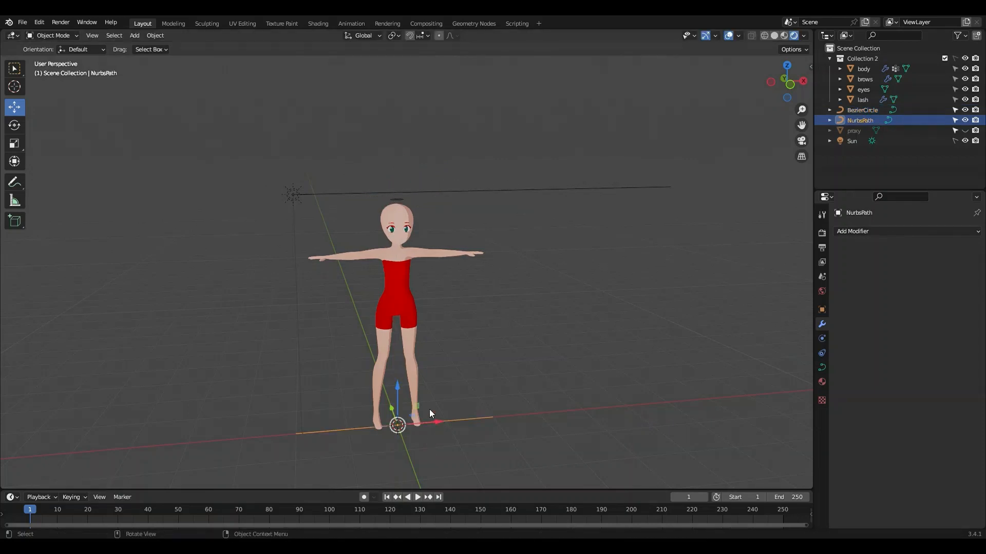
{"action": "left_click", "coordinate": [165, 21]}
{"action": "left_click", "coordinate": [673, 85]}
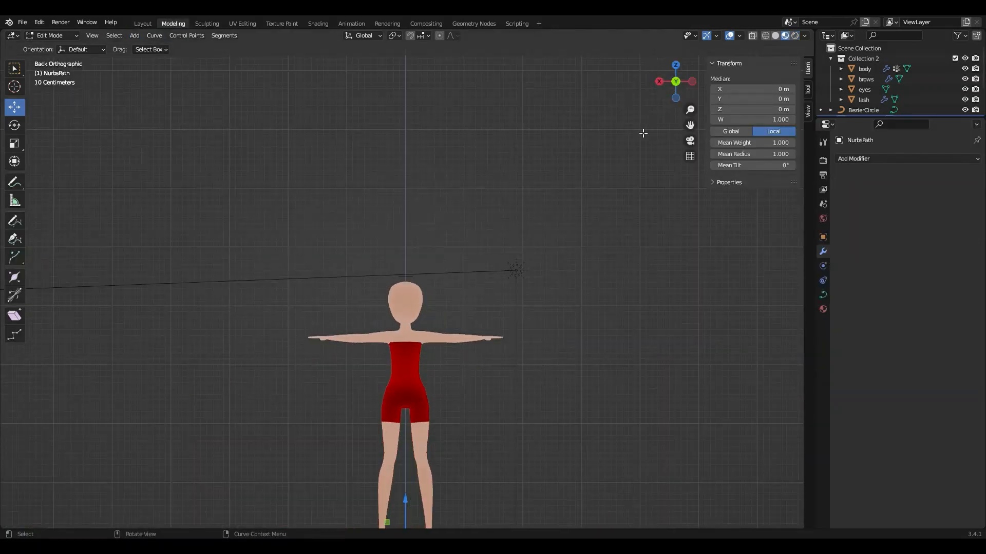
{"action": "left_click", "coordinate": [673, 82]}
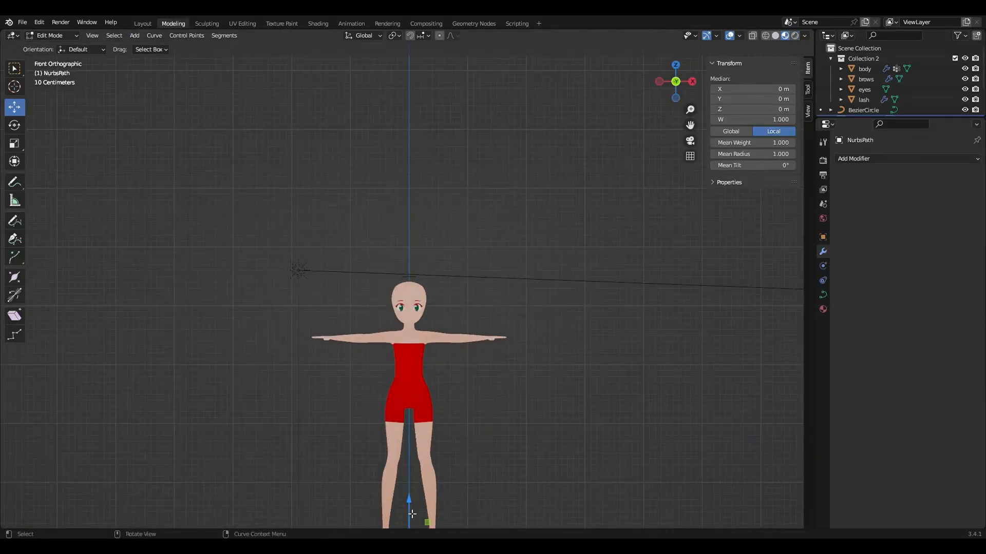
{"action": "left_click_drag", "start_coordinate": [411, 514], "coordinate": [425, 243]}
{"action": "scroll", "coordinate": [410, 277], "scroll_direction": "up", "scroll_amount": 10}
{"action": "key", "text": "s"}
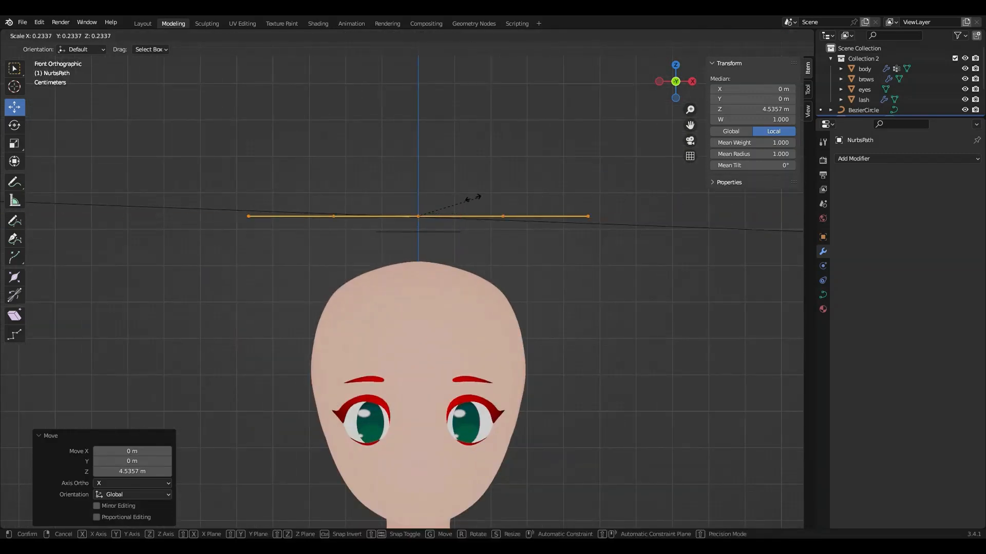
{"action": "left_click", "coordinate": [566, 225]}
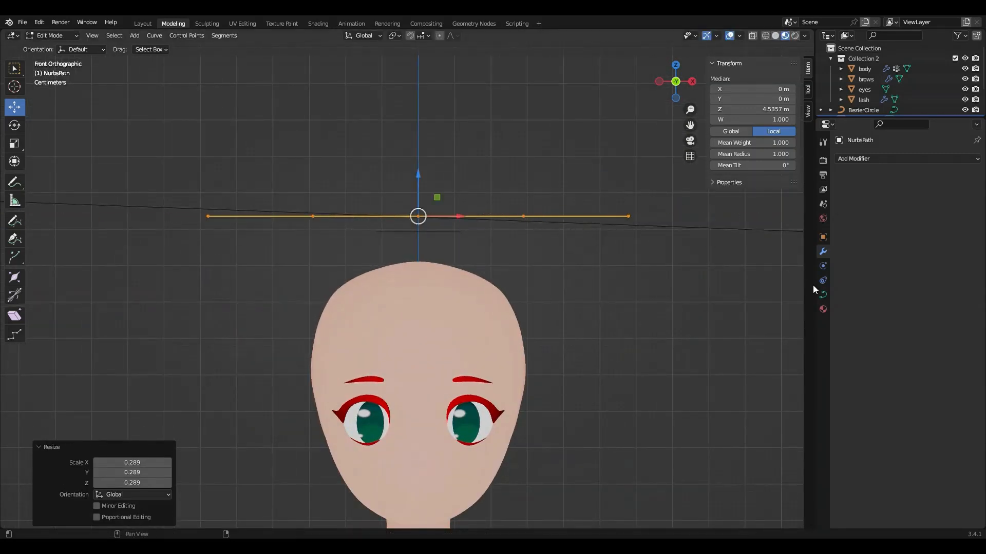
Set the NURBS path's bevel mode to Object and pick the Bezier circle as its bevel profile
{"action": "left_click", "coordinate": [823, 295]}
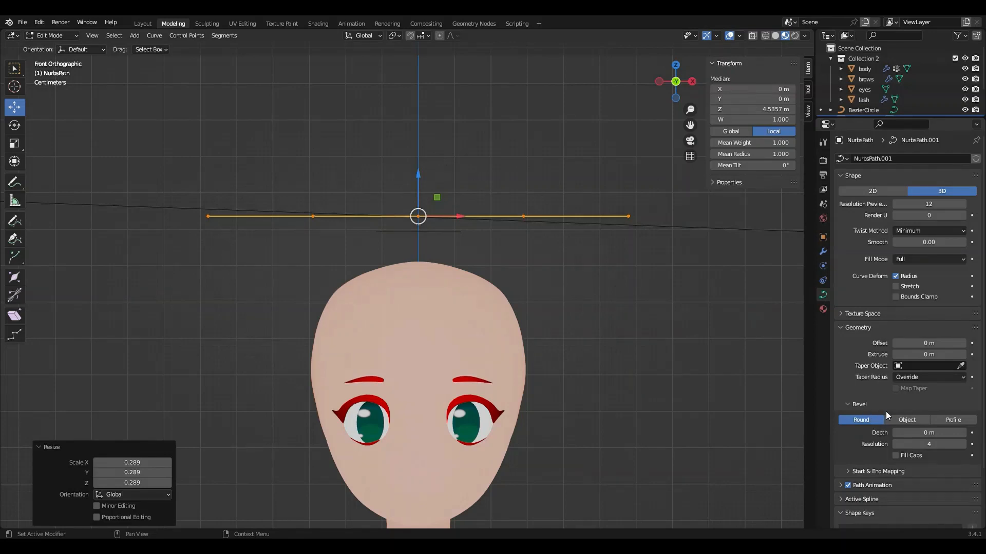
{"action": "left_click", "coordinate": [900, 419]}
{"action": "left_click", "coordinate": [967, 434]}
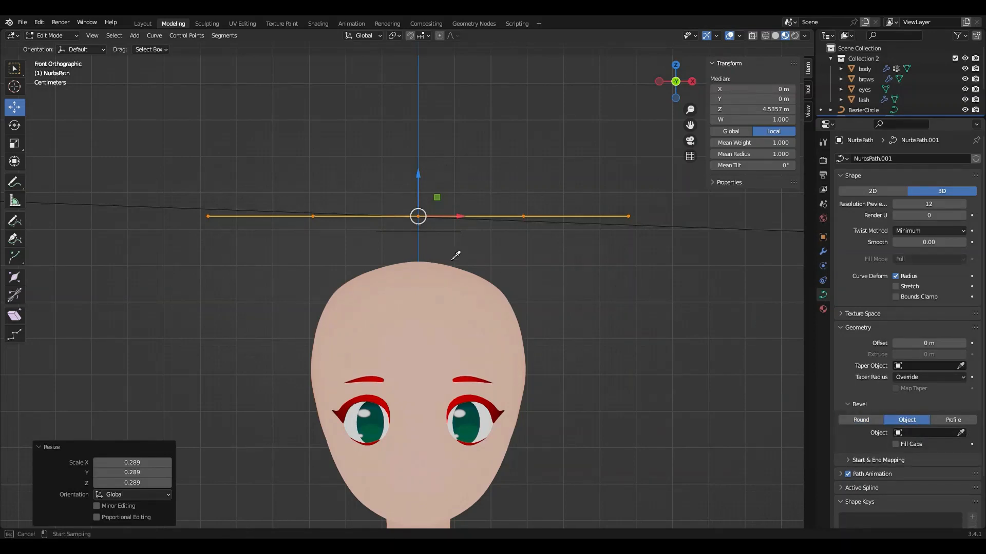
{"action": "left_click", "coordinate": [446, 241]}
{"action": "mouse_move", "coordinate": [446, 241]}
{"action": "middle_mouse_down"}
{"action": "mouse_move", "coordinate": [462, 241]}
{"action": "mouse_move", "coordinate": [441, 241]}
{"action": "middle_mouse_up"}
Scale down the Bezier circle in the Layout workspace to make the beveled tube thinner
{"action": "left_click", "coordinate": [145, 24]}
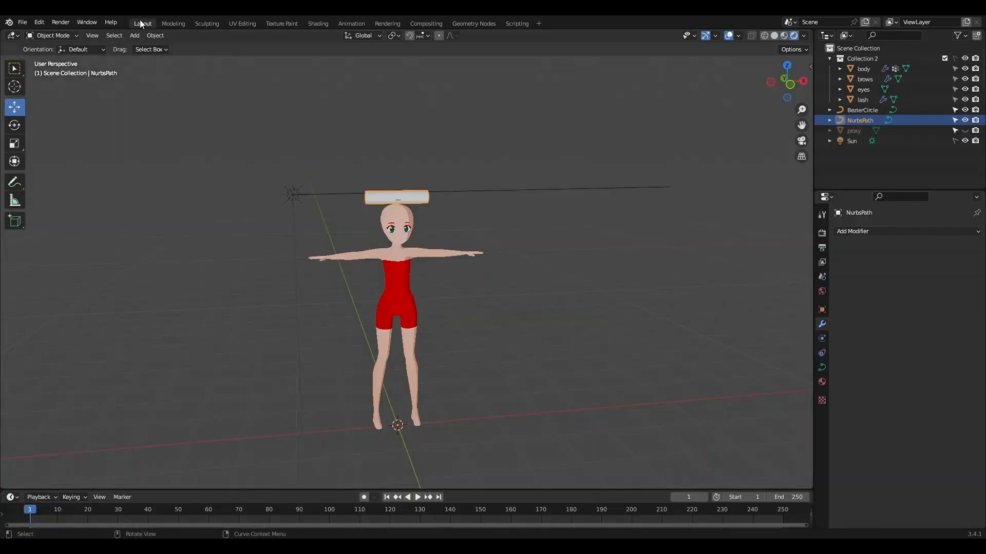
{"action": "scroll", "coordinate": [411, 184], "scroll_direction": "up", "scroll_amount": 1}
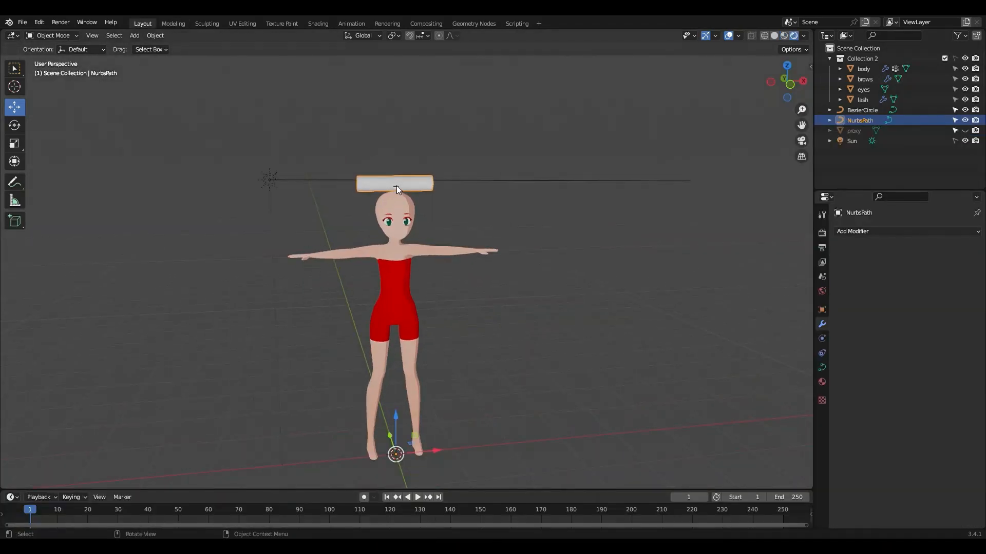
{"action": "left_click", "coordinate": [395, 191]}
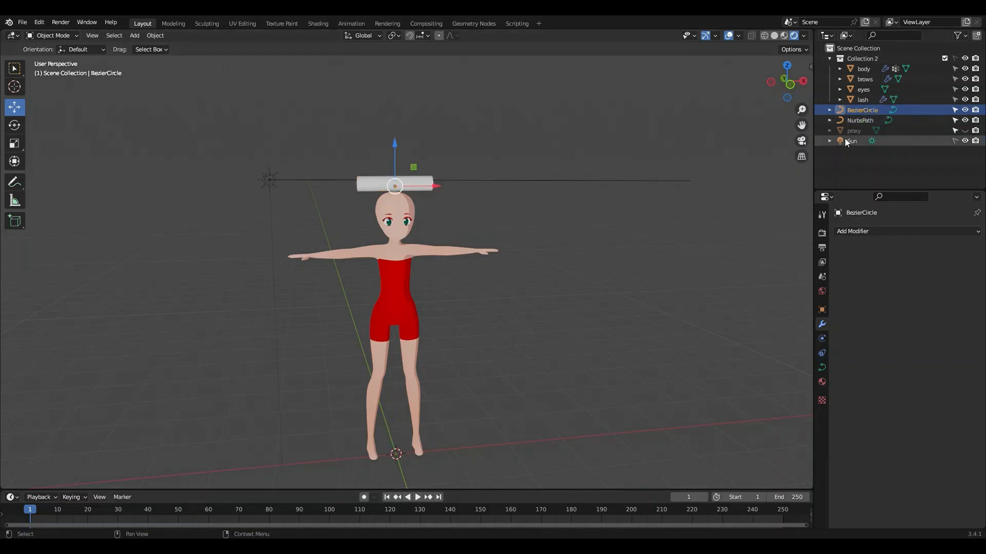
{"action": "key", "text": "s"}
{"action": "left_click", "coordinate": [386, 166]}
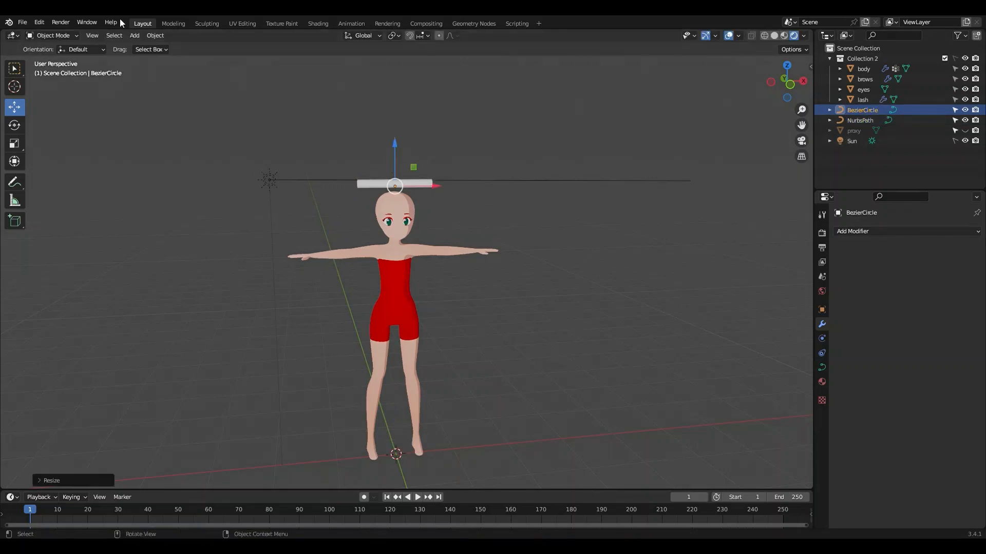
In the Modeling workspace, move the Bezier circle's rear control point inward along Y to flatten the tube's profile
{"action": "left_click", "coordinate": [173, 24]}
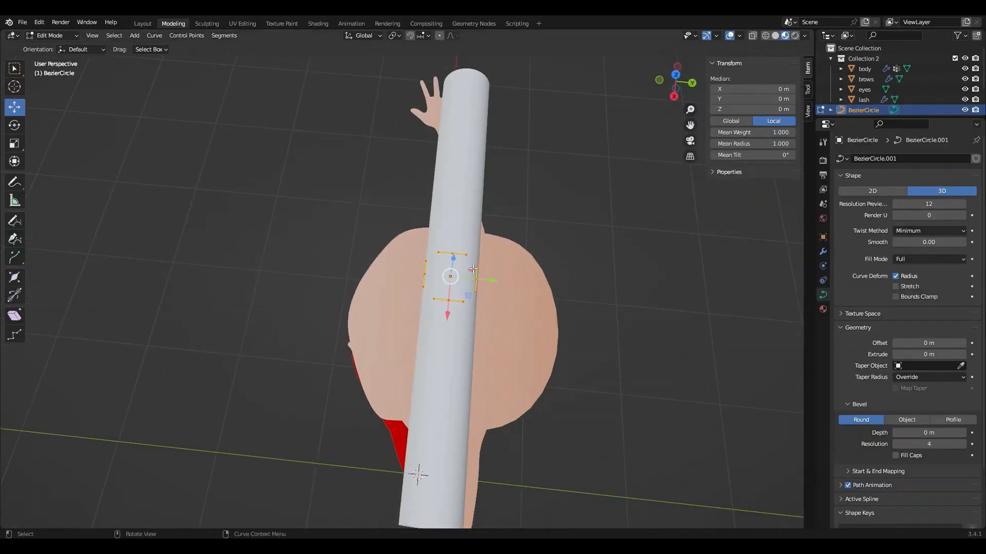
{"action": "left_click", "coordinate": [478, 280]}
{"action": "left_click_drag", "start_coordinate": [505, 281], "coordinate": [493, 287]}
{"action": "middle_click_drag", "start_coordinate": [520, 291], "coordinate": [528, 211]}
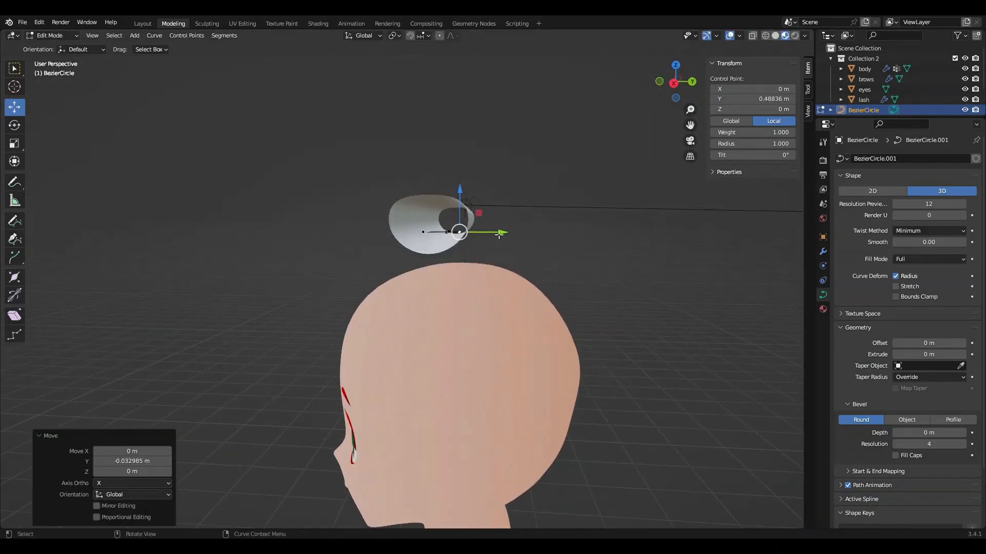
{"action": "left_click_drag", "start_coordinate": [508, 235], "coordinate": [498, 238]}
Try to rotate all of the Bezier circle's control points 90° about the Y axis
{"action": "key", "text": "a"}
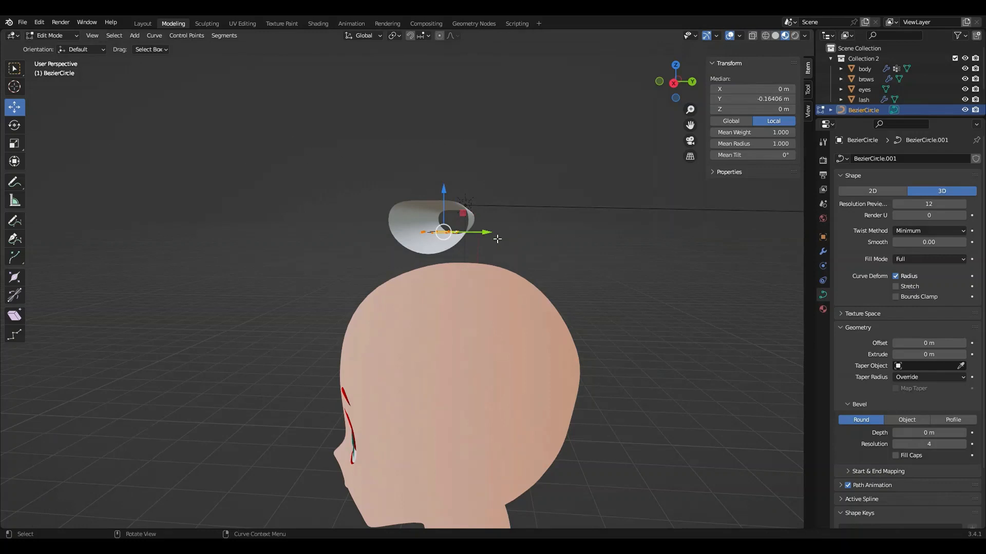
{"action": "type", "text": "ry90"}
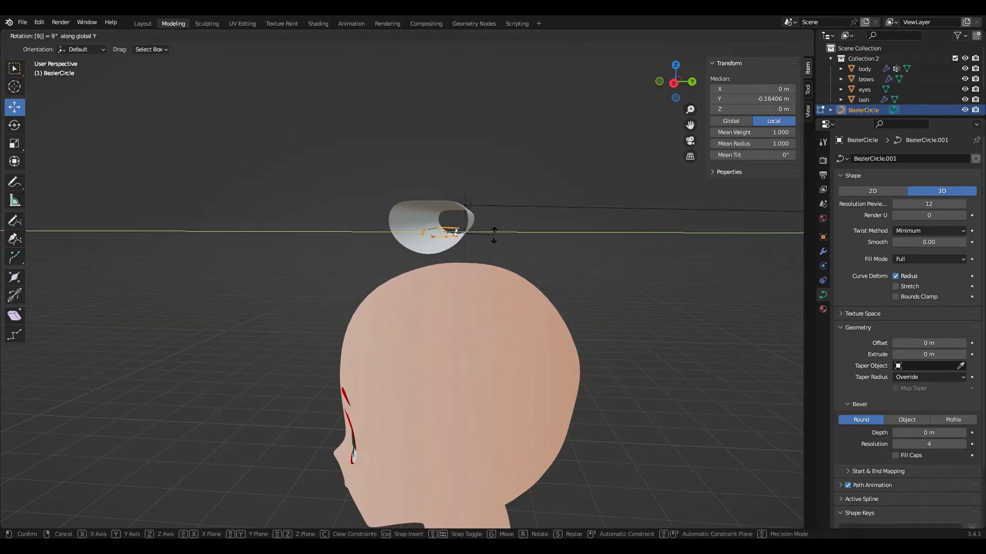
{"action": "key", "text": "Return"}
{"action": "middle_click_drag", "start_coordinate": [496, 239], "coordinate": [518, 269]}
{"action": "key", "text": "x"}
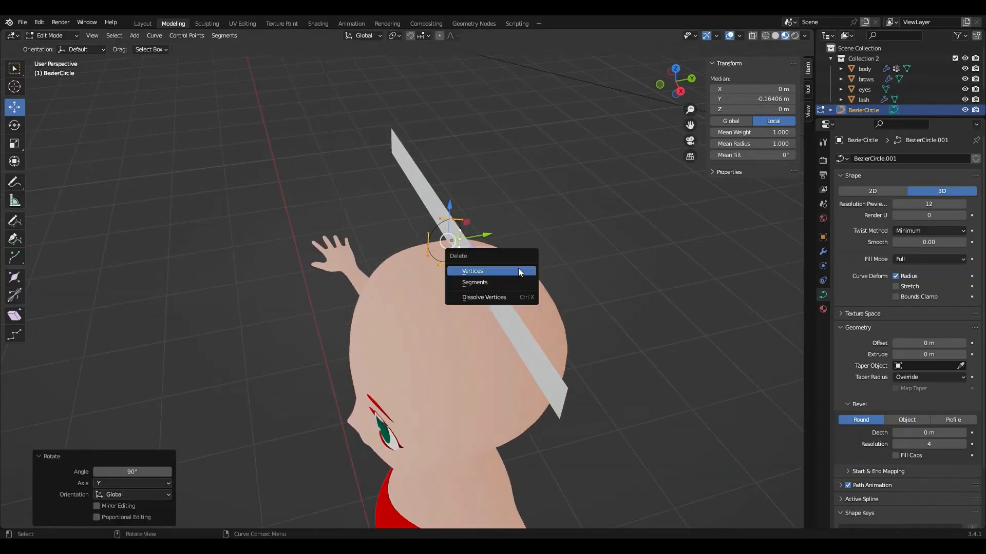
{"action": "left_click", "coordinate": [493, 191]}
{"action": "key", "text": "ctrl+z"}
{"action": "key", "text": "ctrl+z"}
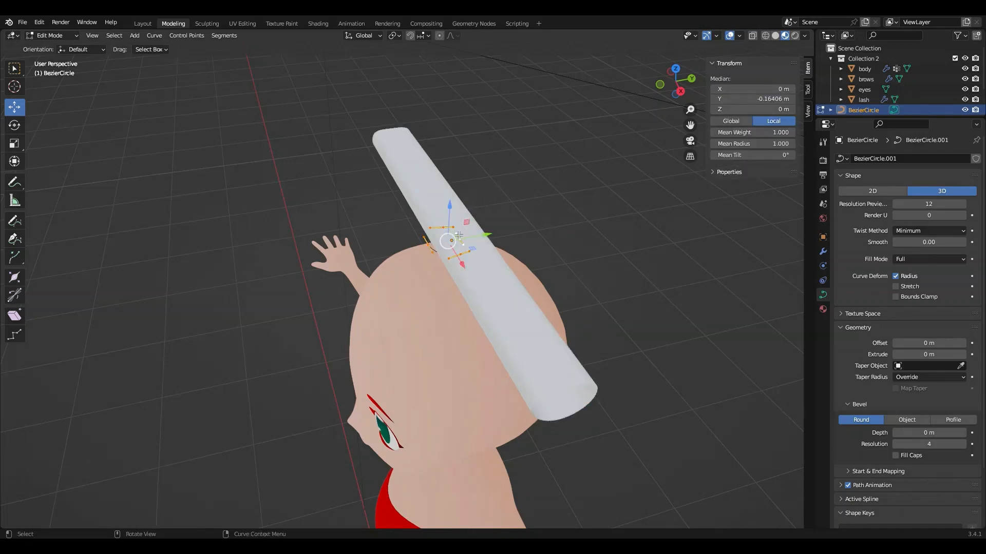
Move the Bezier circle's face-side control point inward along Y to about -0.2 m, denting the profile
{"action": "middle_click_drag", "start_coordinate": [458, 252], "coordinate": [467, 229]}
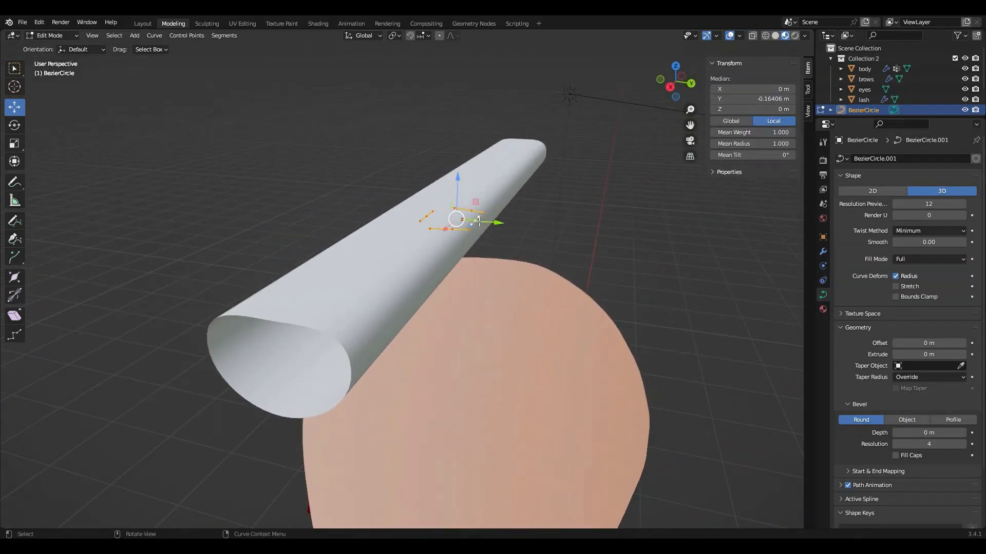
{"action": "left_click", "coordinate": [471, 224]}
{"action": "left_click", "coordinate": [428, 217]}
{"action": "left_click_drag", "start_coordinate": [454, 223], "coordinate": [483, 226]}
{"action": "left_click", "coordinate": [477, 224]}
{"action": "left_click", "coordinate": [452, 229]}
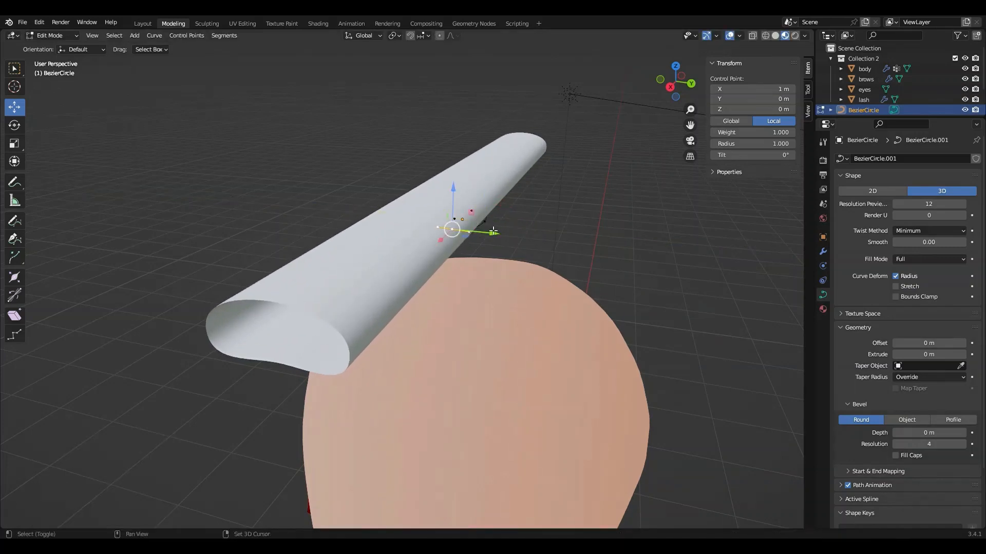
{"action": "left_click", "coordinate": [486, 222], "text": "shift"}
{"action": "middle_click_drag", "start_coordinate": [474, 235], "coordinate": [485, 232]}
{"action": "left_click_drag", "start_coordinate": [490, 232], "coordinate": [536, 216], "text": "shift"}
{"action": "key", "text": "x"}
{"action": "left_click", "coordinate": [536, 216]}
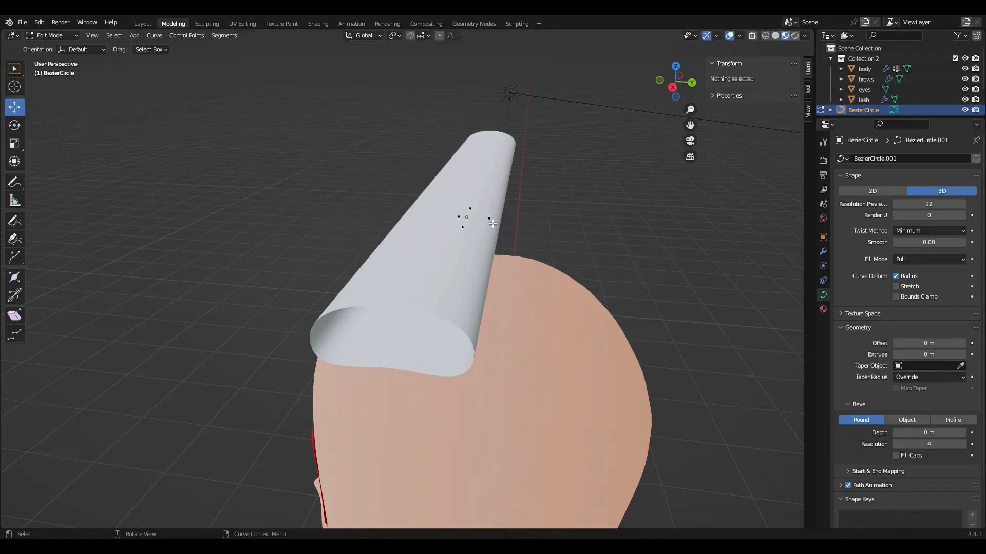
Shift the Bezier circle's rear control point slightly along Y to adjust the profile's thickness
{"action": "left_click", "coordinate": [463, 217]}
{"action": "middle_click_drag", "start_coordinate": [462, 216], "coordinate": [464, 209]}
{"action": "key", "text": "g"}
{"action": "key", "text": "y"}
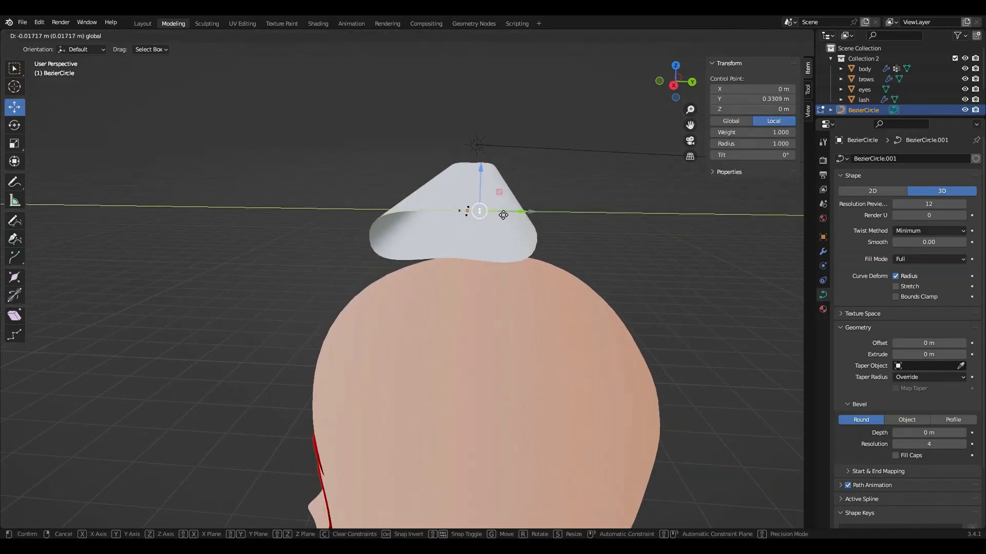
{"action": "left_click_drag", "start_coordinate": [503, 215], "coordinate": [491, 219]}
Select all of the Bezier circle's control points and raise them to a local Z of 1.9146 m
{"action": "left_click", "coordinate": [467, 219]}
{"action": "left_click", "coordinate": [461, 212]}
{"action": "left_click", "coordinate": [486, 215]}
{"action": "middle_click_drag", "start_coordinate": [497, 215], "coordinate": [493, 207]}
{"action": "left_click", "coordinate": [491, 208]}
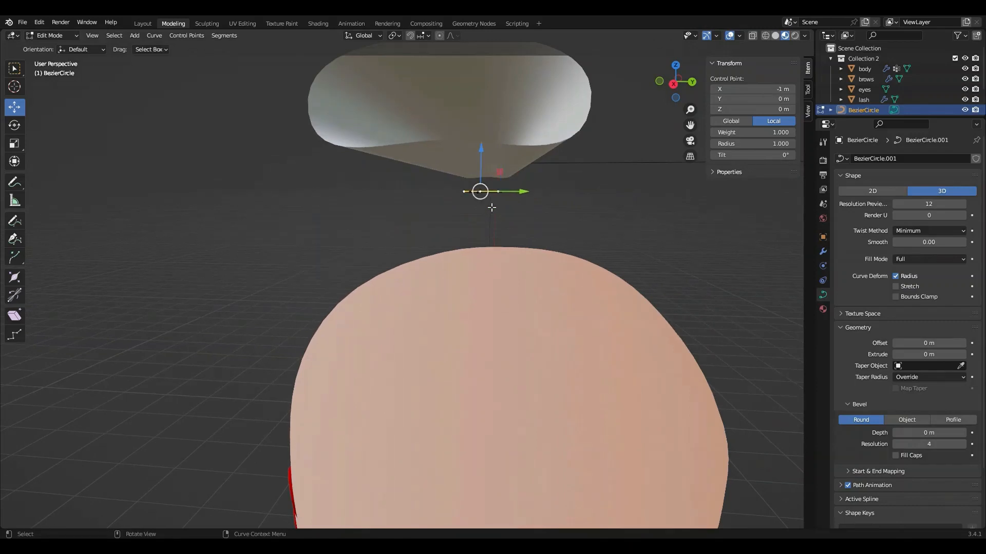
{"action": "key", "text": "a"}
{"action": "left_click_drag", "start_coordinate": [484, 176], "coordinate": [484, 113]}
Try to scale the Bezier circle's two outer end points together by 0.454
{"action": "middle_click_drag", "start_coordinate": [485, 114], "coordinate": [489, 255]}
{"action": "left_click", "coordinate": [459, 245]}
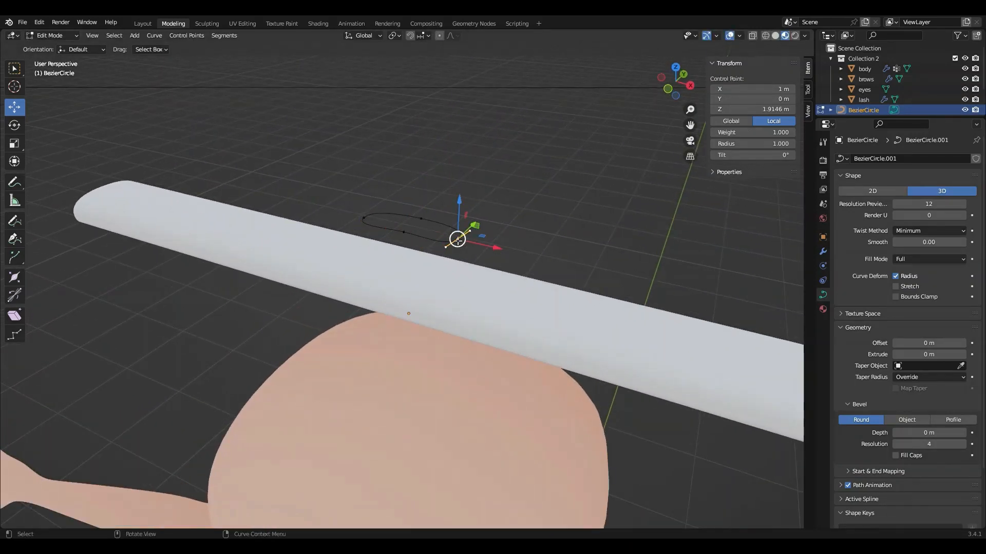
{"action": "left_click", "coordinate": [368, 220], "text": "shift"}
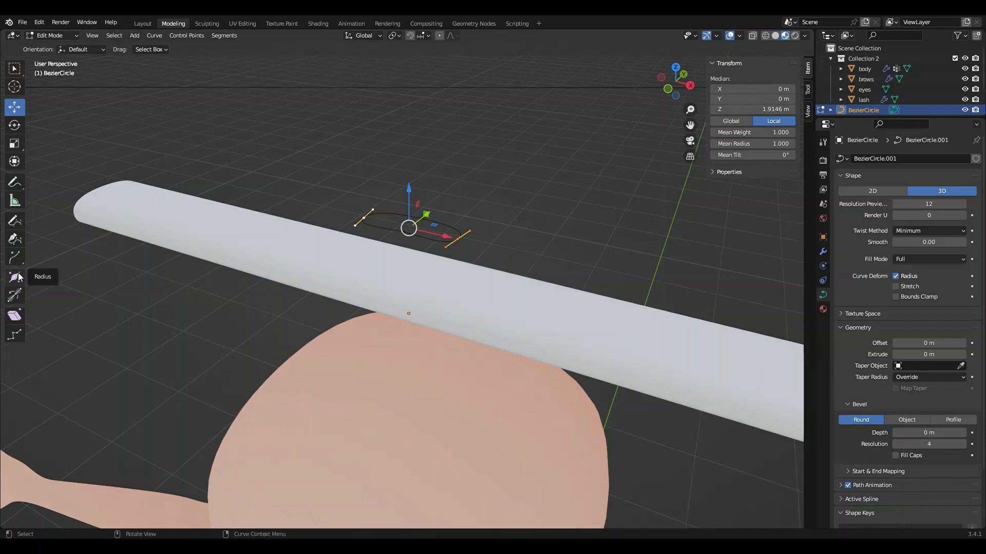
{"action": "left_click", "coordinate": [14, 313]}
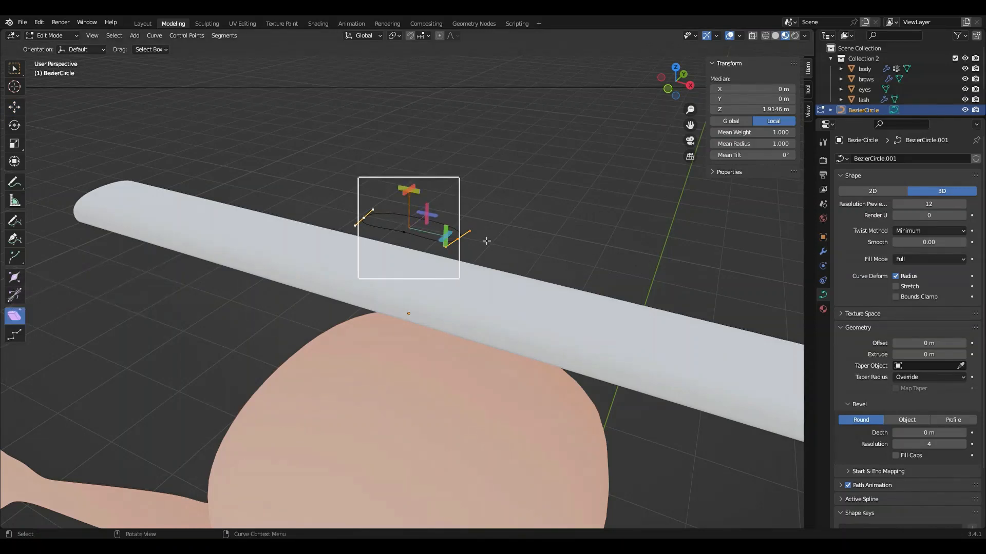
{"action": "left_click", "coordinate": [24, 295]}
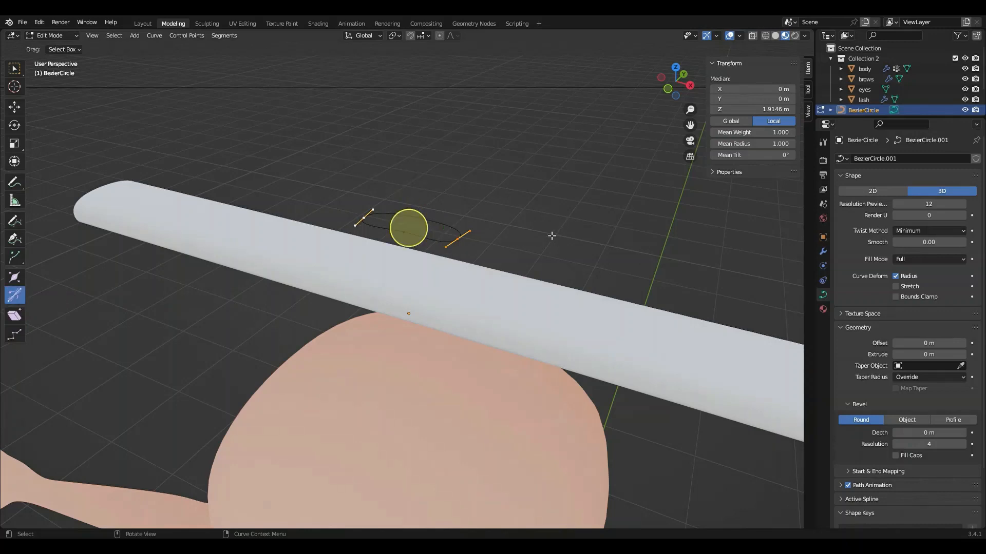
{"action": "key", "text": "s"}
{"action": "left_click", "coordinate": [465, 228]}
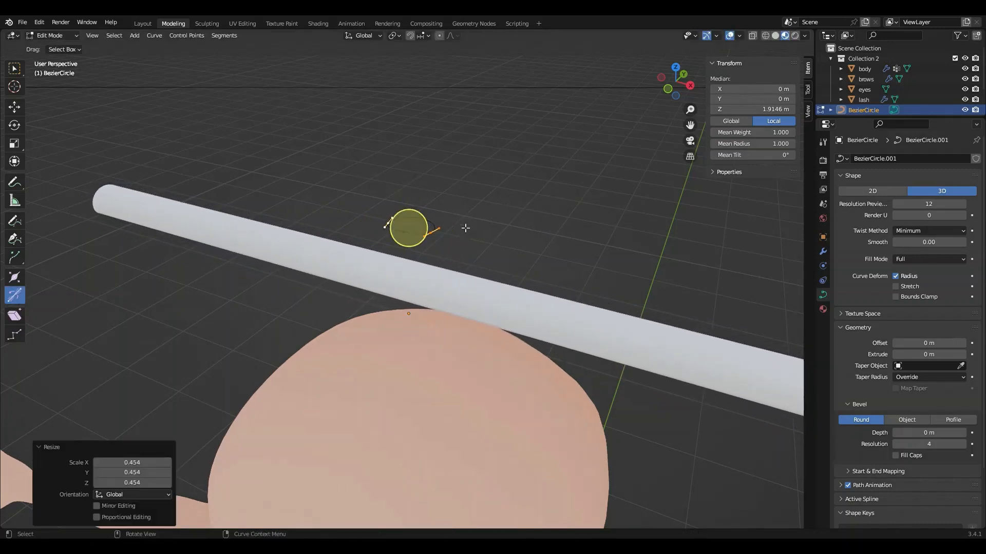
{"action": "key", "text": "ctrl+z"}
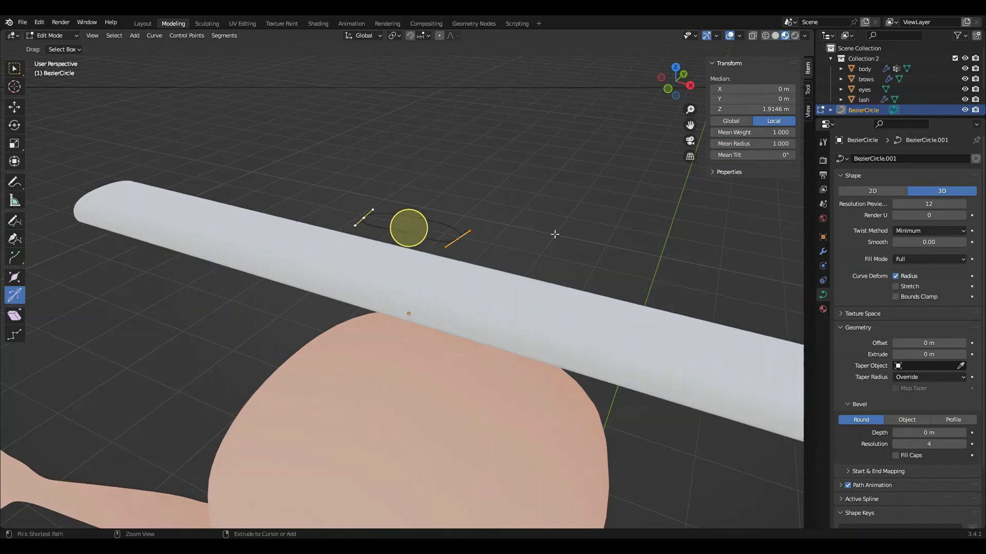
Reposition a Bezier handle on each of the circle's two outer end points to make the profile's ends pointed
{"action": "left_click", "coordinate": [468, 232]}
{"action": "middle_click_drag", "start_coordinate": [469, 234], "coordinate": [528, 310]}
{"action": "left_click", "coordinate": [15, 108]}
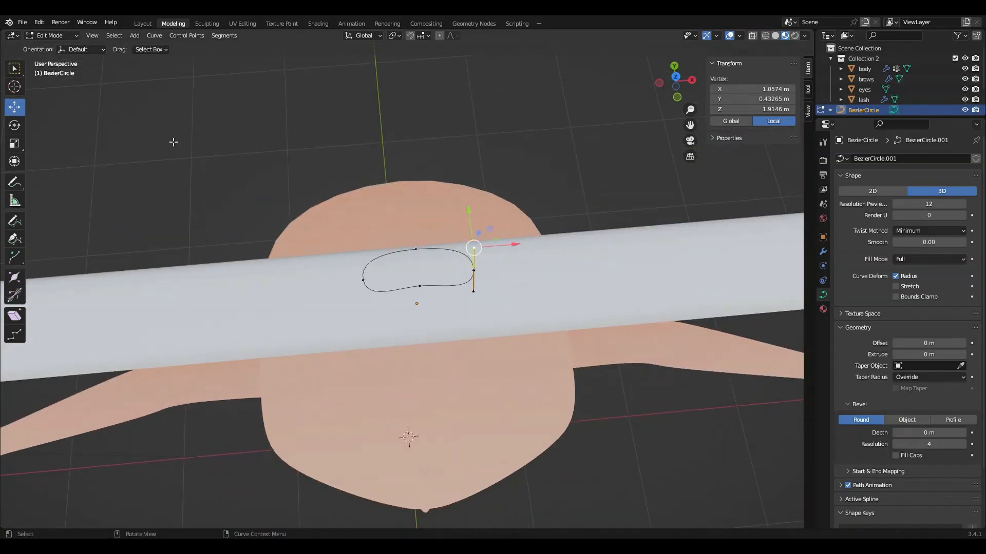
{"action": "left_click_drag", "start_coordinate": [511, 249], "coordinate": [378, 282]}
{"action": "left_click", "coordinate": [364, 281]}
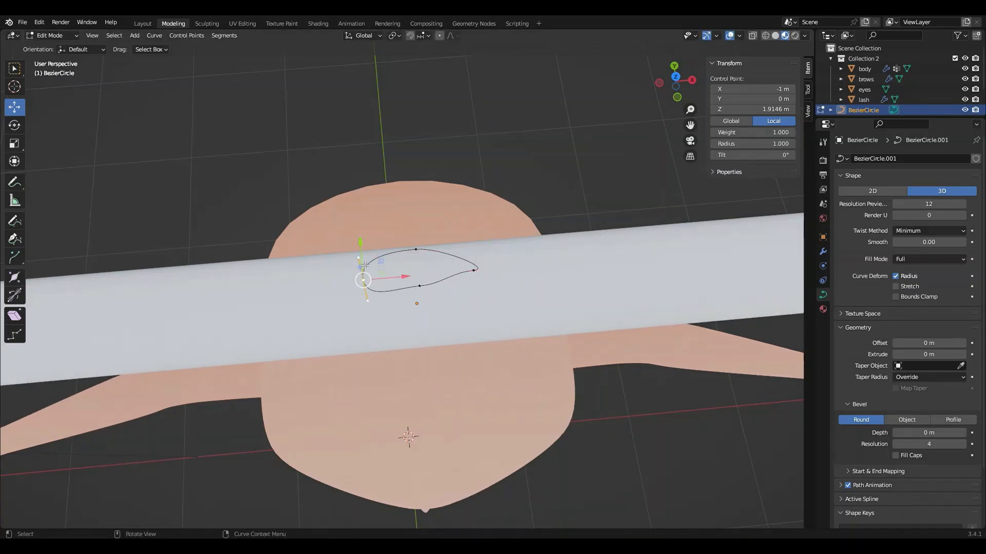
{"action": "left_click", "coordinate": [363, 260]}
{"action": "left_click_drag", "start_coordinate": [381, 244], "coordinate": [357, 268]}
Move the profile's face-side control point along Y to about 0.015 m and return to the Layout workspace
{"action": "left_click", "coordinate": [420, 285]}
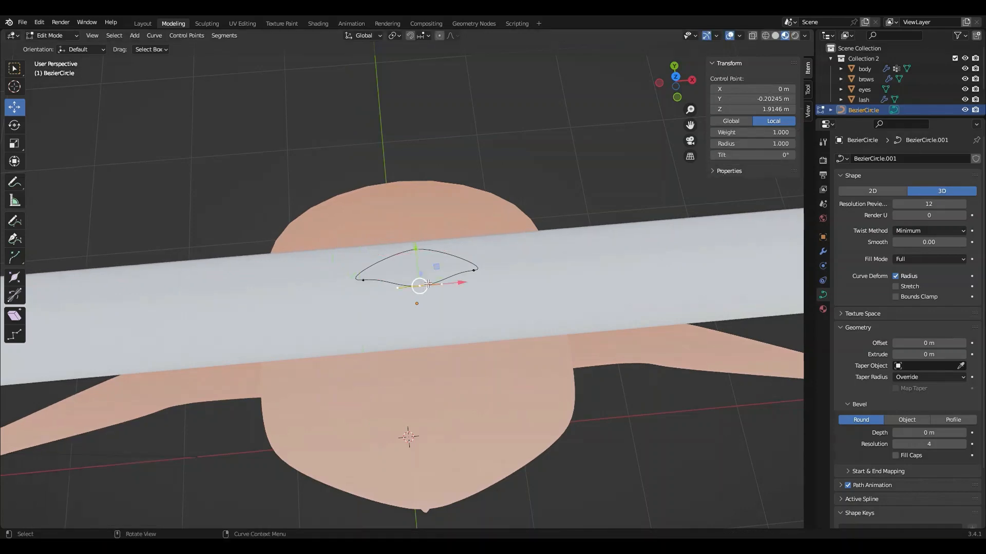
{"action": "key", "text": "g"}
{"action": "left_click", "coordinate": [415, 258]}
{"action": "middle_click_drag", "start_coordinate": [414, 258], "coordinate": [488, 243]}
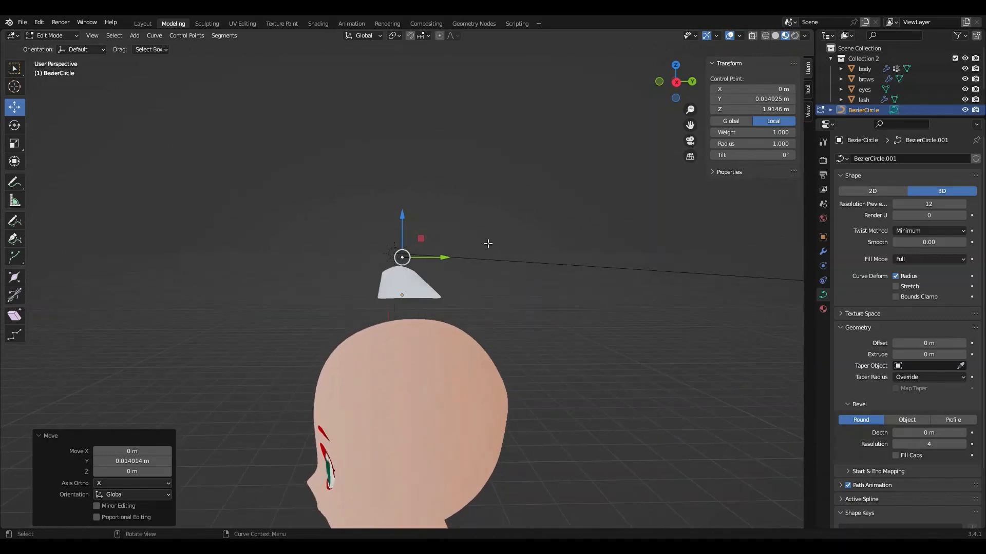
{"action": "left_click", "coordinate": [147, 23]}
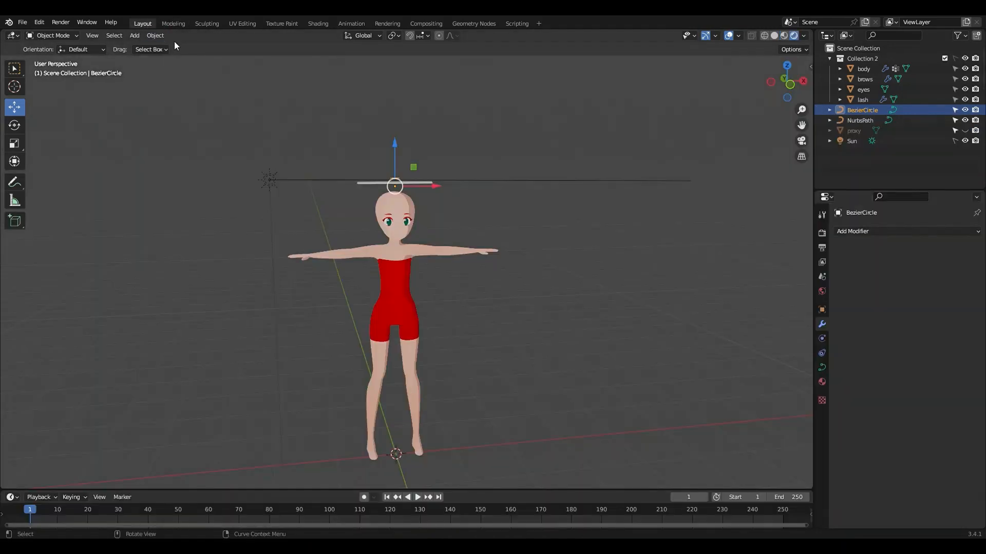
Edit the NurbsPath hair strand in the Modeling workspace and move it in front view so its inner end sits on the crown
{"action": "scroll", "coordinate": [337, 177], "scroll_direction": "up", "scroll_amount": 3}
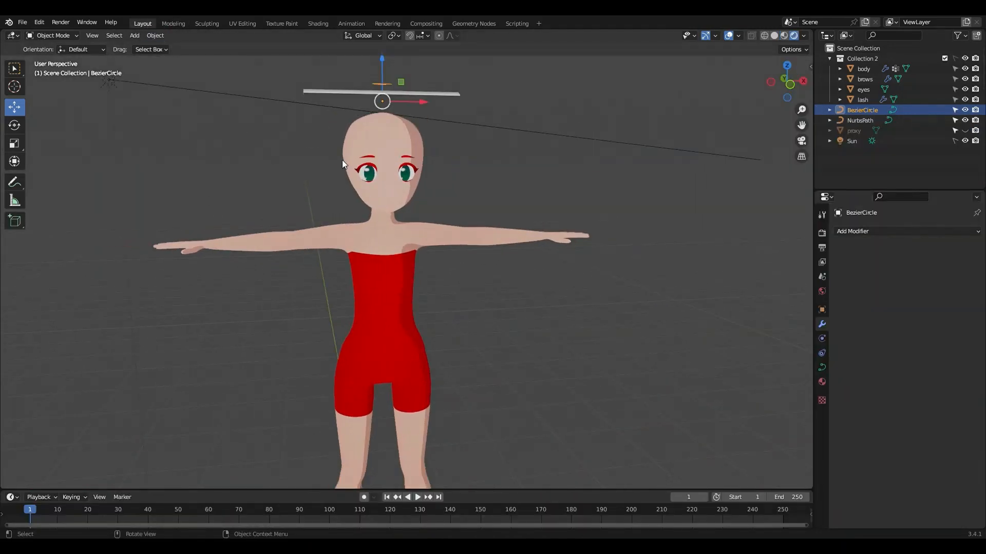
{"action": "left_click", "coordinate": [331, 92]}
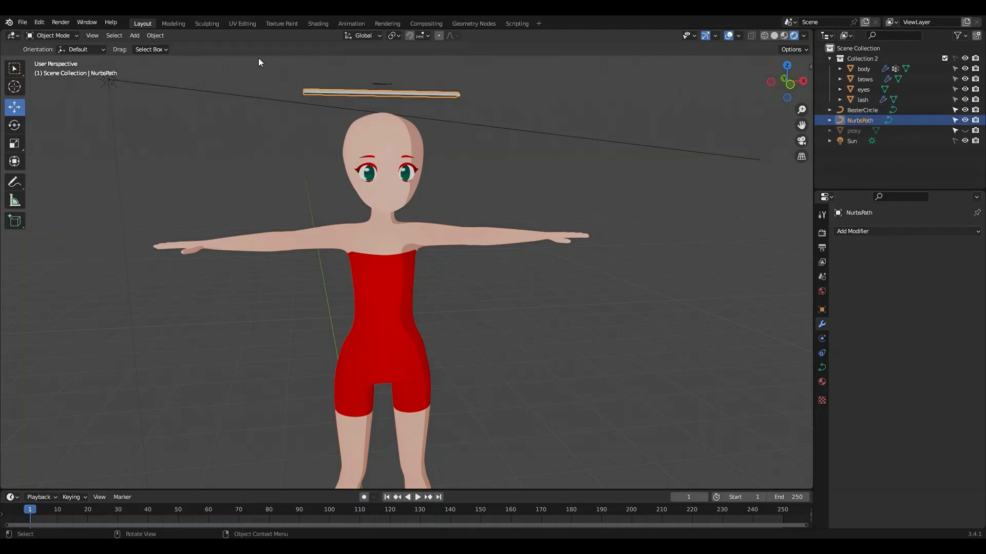
{"action": "left_click", "coordinate": [171, 24]}
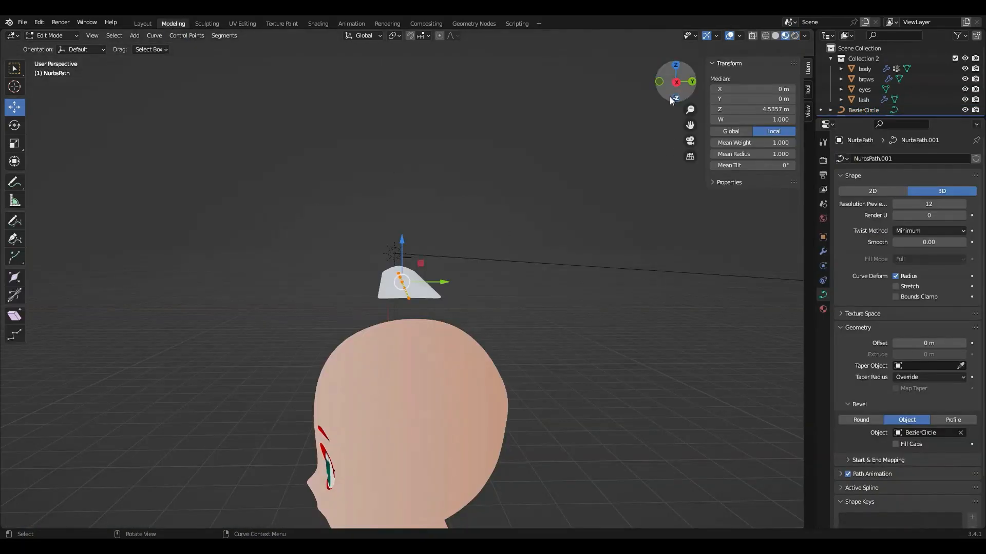
{"action": "left_click", "coordinate": [659, 81]}
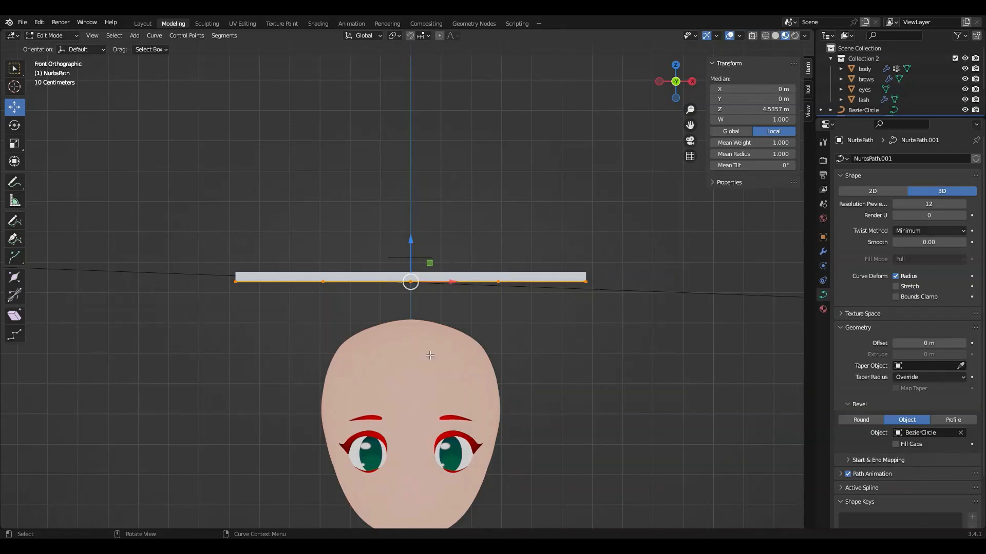
{"action": "left_click_drag", "start_coordinate": [435, 265], "coordinate": [614, 306]}
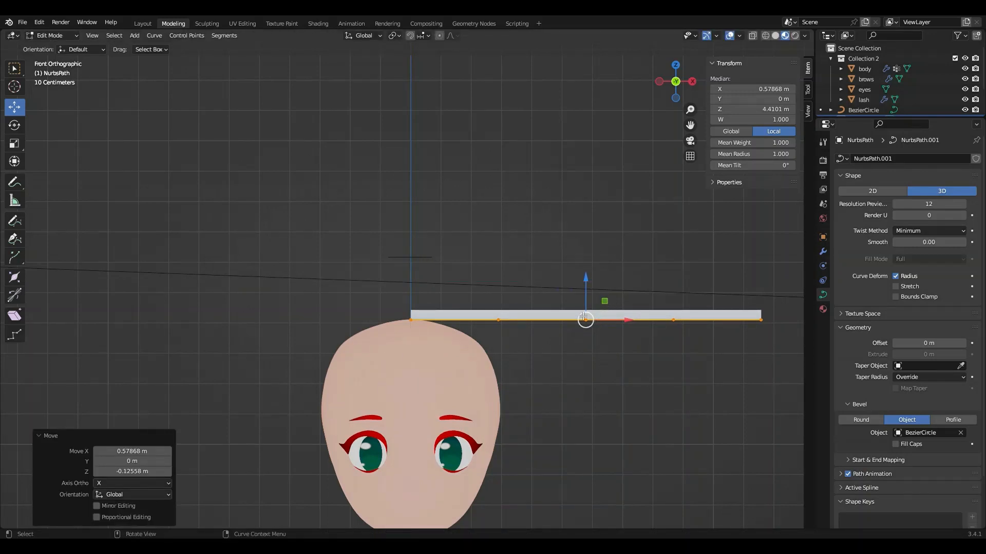
Lower the strand's first control point about 0.04 m into the crown and pull the second one inward and up above it
{"action": "scroll", "coordinate": [495, 324], "scroll_direction": "up", "scroll_amount": 1}
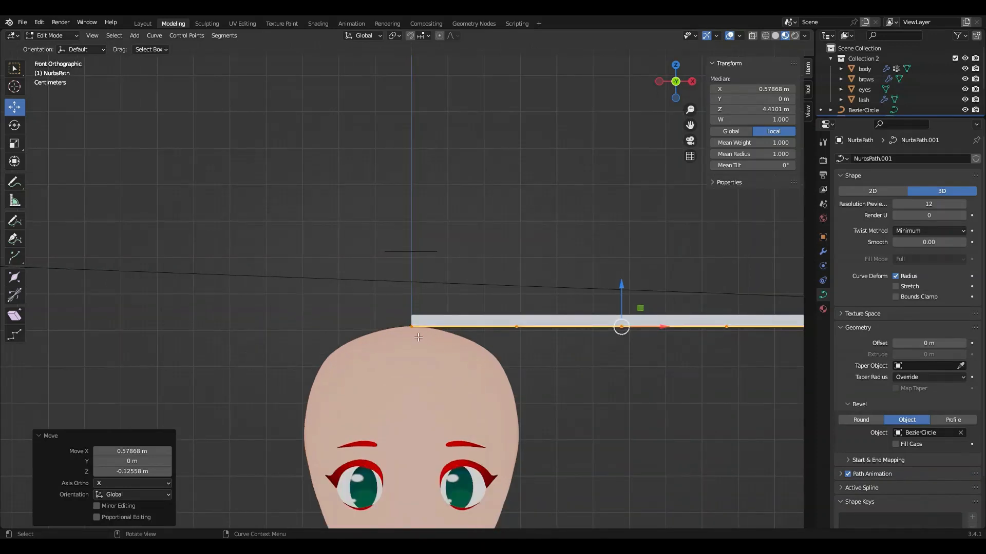
{"action": "left_click", "coordinate": [415, 333]}
{"action": "left_click_drag", "start_coordinate": [410, 319], "coordinate": [411, 335]}
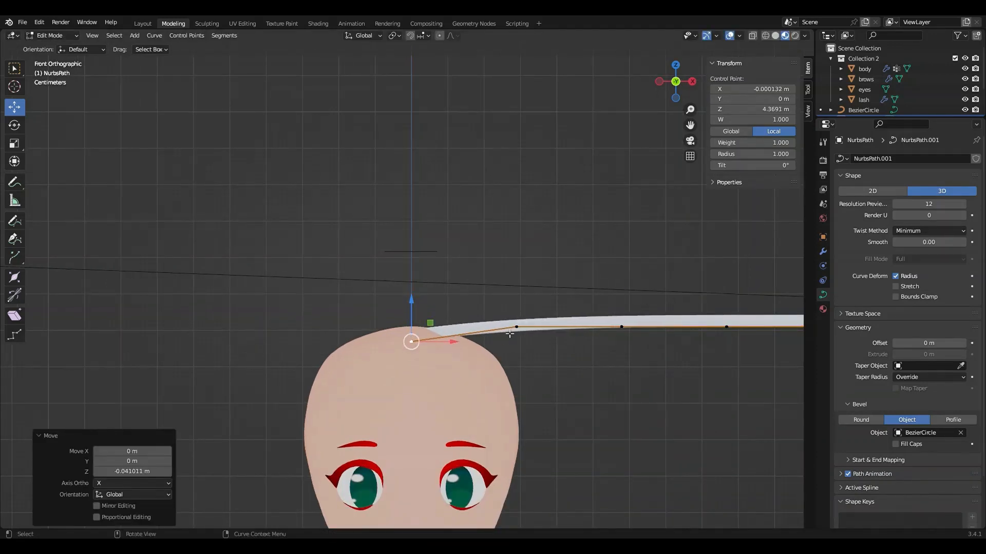
{"action": "left_click", "coordinate": [516, 327]}
{"action": "left_click_drag", "start_coordinate": [516, 326], "coordinate": [436, 298]}
Bring the strand's end control point down beside the jaw and shrink its radius to about 0.014 for a pointed tip
{"action": "middle_click_drag", "start_coordinate": [692, 378], "coordinate": [518, 320], "text": "shift"}
{"action": "left_click", "coordinate": [641, 264]}
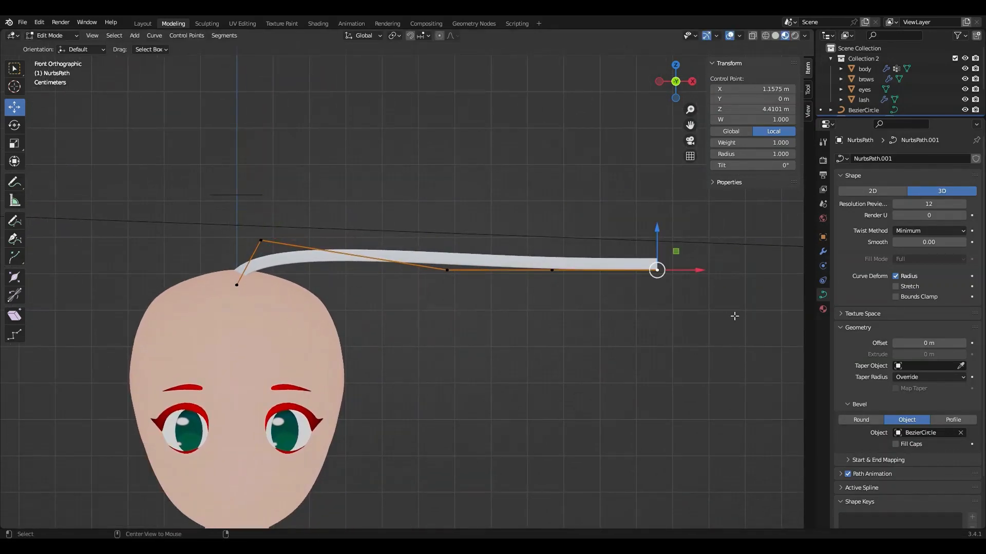
{"action": "key", "text": "alt+s"}
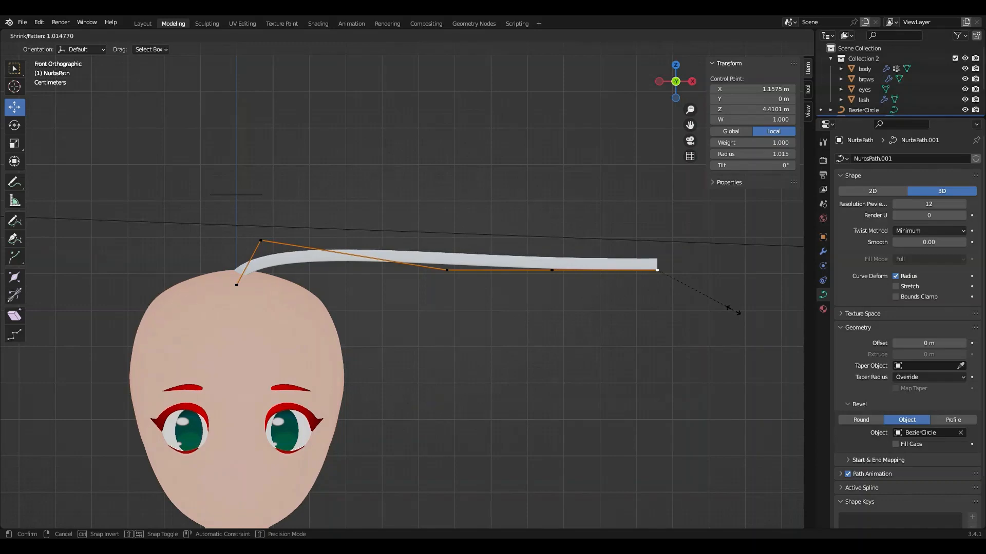
{"action": "left_click", "coordinate": [658, 268]}
{"action": "left_click_drag", "start_coordinate": [657, 270], "coordinate": [314, 523]}
{"action": "key", "text": "alt+s"}
{"action": "left_click", "coordinate": [616, 360]}
Move the fourth control point in beside the eye and lower the third about 0.2 m so the strand wraps the side of the head
{"action": "left_click_drag", "start_coordinate": [562, 271], "coordinate": [320, 443]}
{"action": "left_click_drag", "start_coordinate": [443, 279], "coordinate": [443, 342]}
{"action": "scroll", "coordinate": [436, 333], "scroll_direction": "down", "scroll_amount": 2}
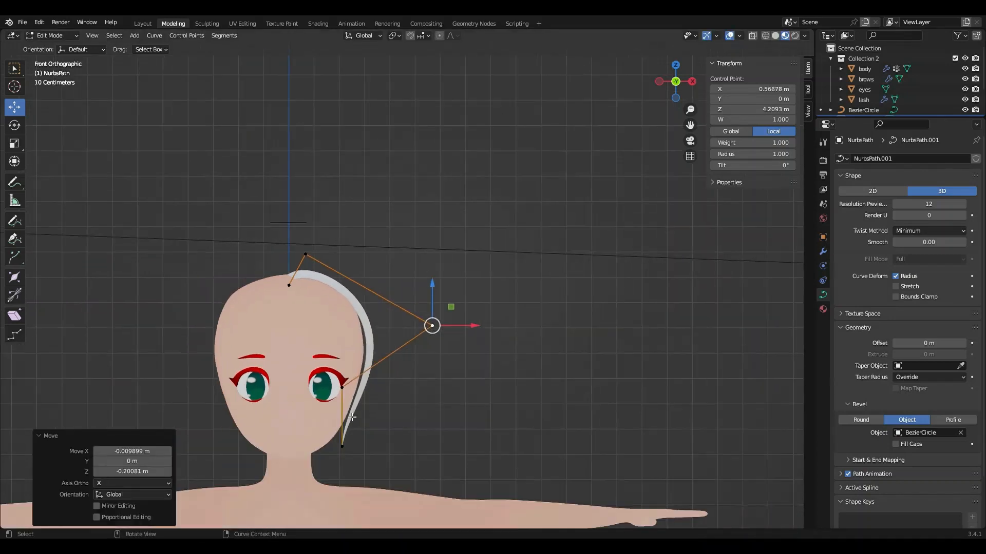
Refine the strand in front view by shifting the tip outward and down and adjusting the other control points to follow the head
{"action": "left_click_drag", "start_coordinate": [342, 446], "coordinate": [373, 466]}
{"action": "left_click_drag", "start_coordinate": [345, 395], "coordinate": [328, 408]}
{"action": "key", "text": "x"}
{"action": "left_click_drag", "start_coordinate": [305, 255], "coordinate": [344, 267]}
{"action": "left_click_drag", "start_coordinate": [435, 334], "coordinate": [422, 336]}
Move the strand's tip about 0.09 m backward along Y in the right side view
{"action": "middle_click_drag", "start_coordinate": [526, 443], "coordinate": [417, 447]}
{"action": "left_click", "coordinate": [401, 436]}
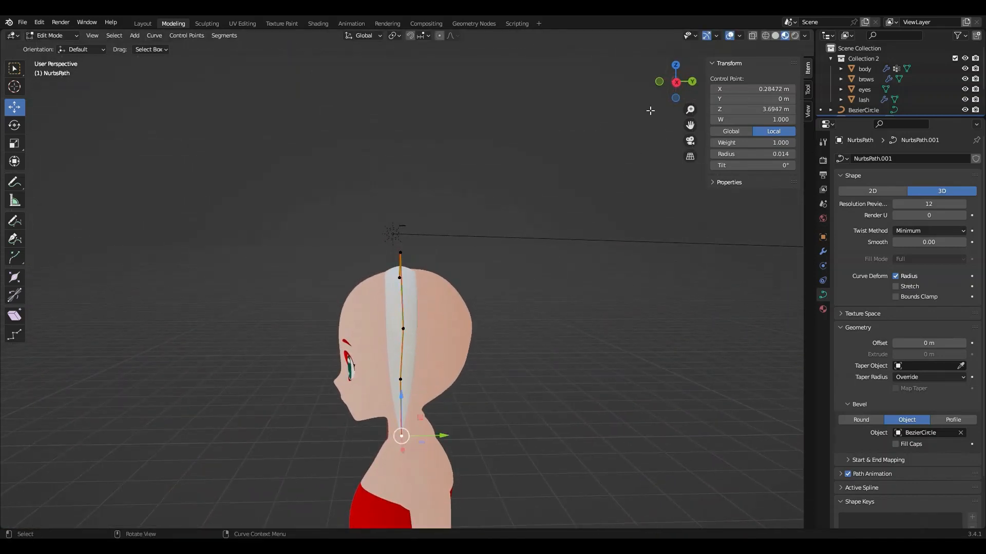
{"action": "left_click", "coordinate": [677, 83]}
{"action": "left_click_drag", "start_coordinate": [442, 455], "coordinate": [467, 447]}
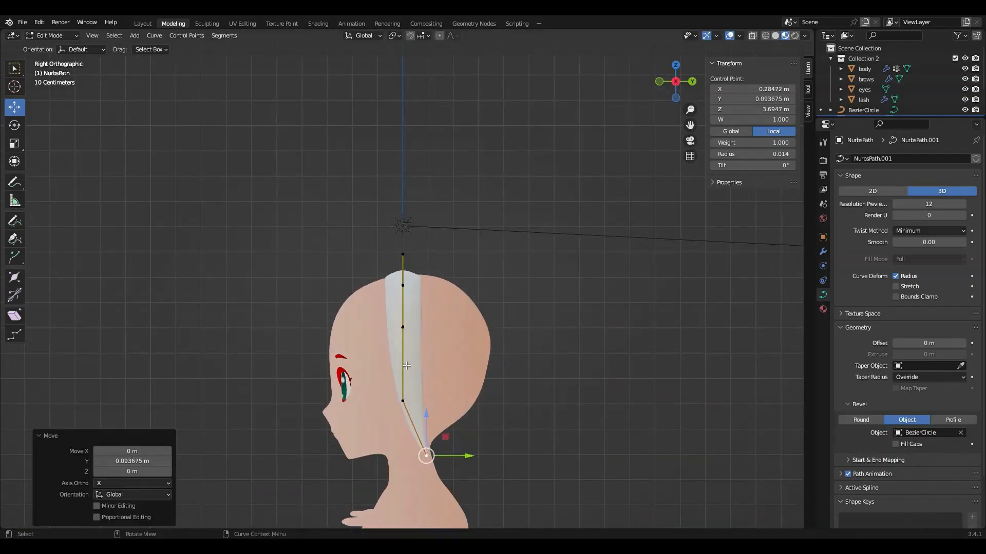
Duplicate the whole strand in top view, placing the copy behind the first one and rotating it slightly to follow the head
{"action": "left_click", "coordinate": [402, 364]}
{"action": "key", "text": "a"}
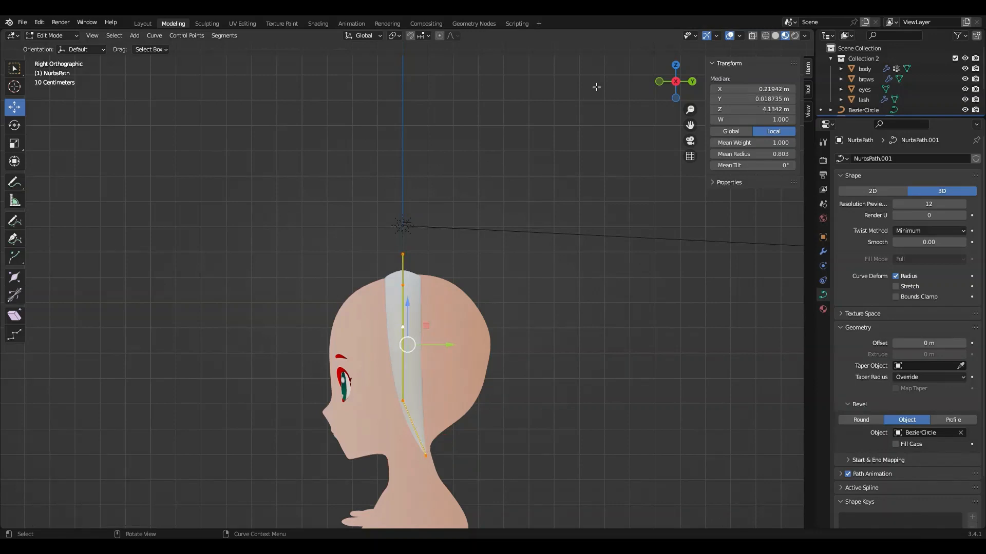
{"action": "left_click", "coordinate": [677, 66]}
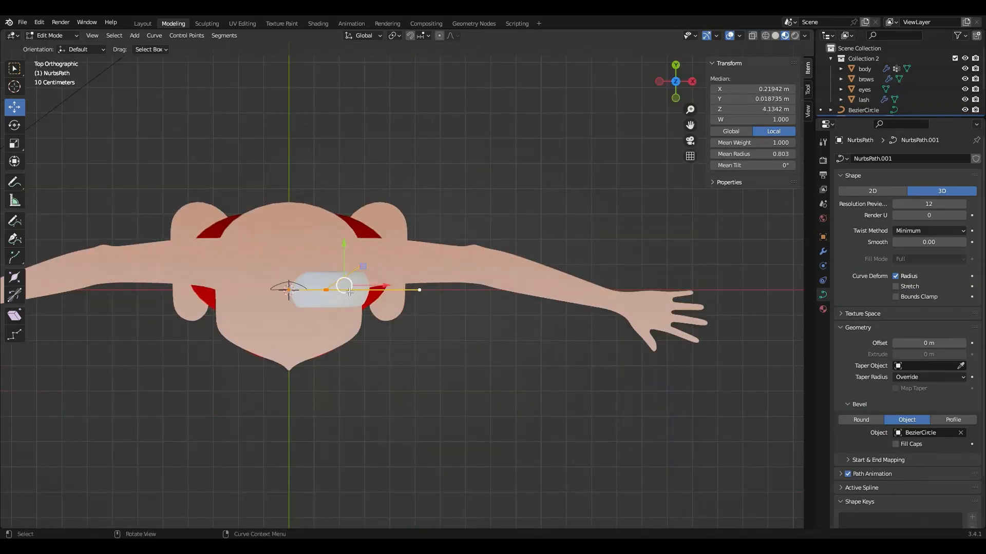
{"action": "key", "text": "shift+d"}
{"action": "left_click", "coordinate": [354, 263]}
{"action": "key", "text": "r"}
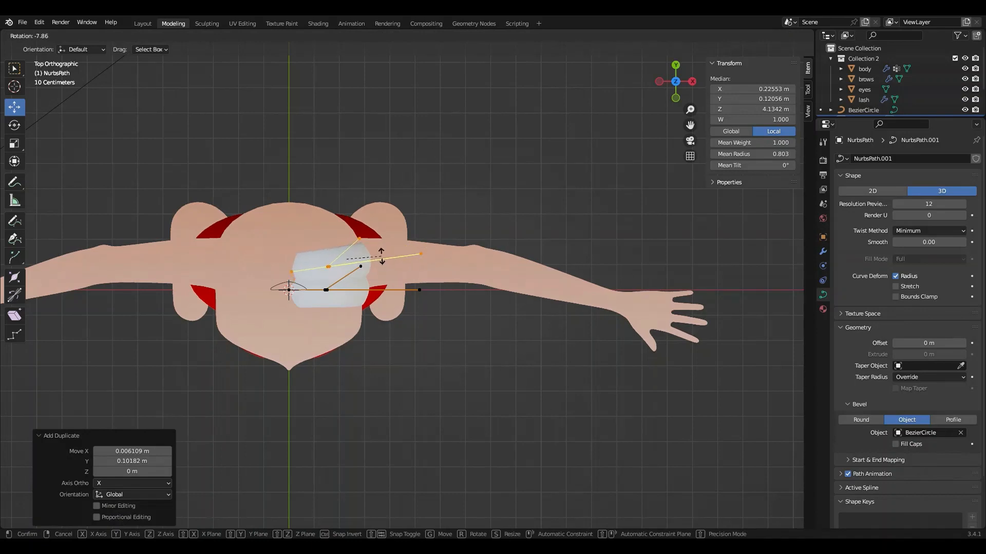
{"action": "left_click", "coordinate": [384, 260]}
{"action": "key", "text": "g"}
{"action": "left_click", "coordinate": [383, 254]}
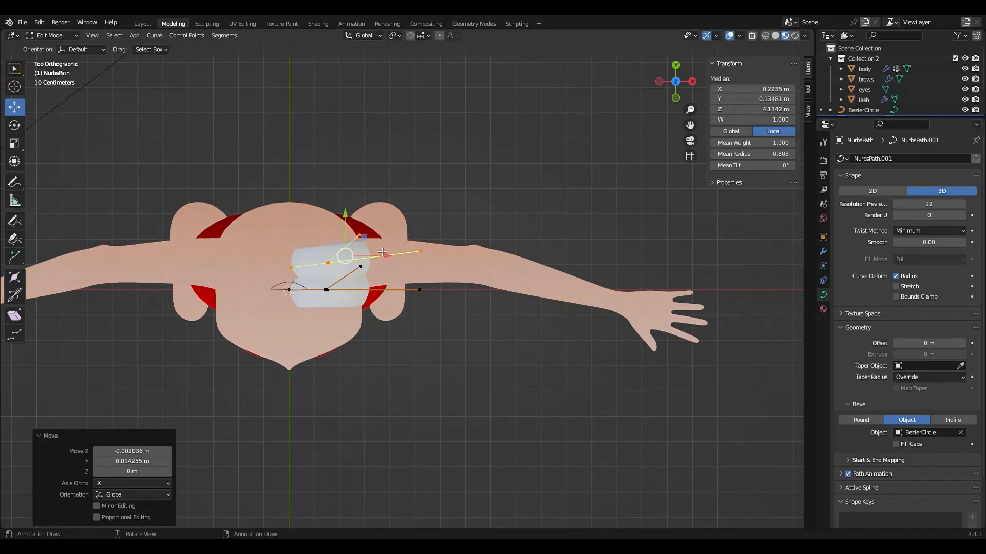
Duplicate the second strand farther toward the back of the head, rotate it to follow the skull and adjust its position
{"action": "key", "text": "shift+d"}
{"action": "left_click", "coordinate": [391, 236]}
{"action": "key", "text": "r"}
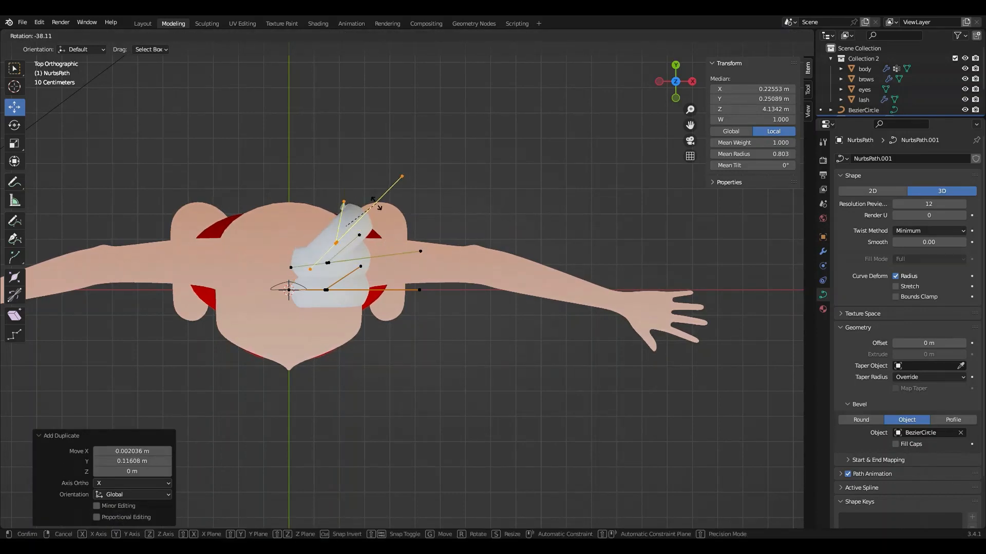
{"action": "left_click", "coordinate": [403, 218]}
{"action": "key", "text": "r"}
{"action": "left_click", "coordinate": [403, 229]}
{"action": "key", "text": "g"}
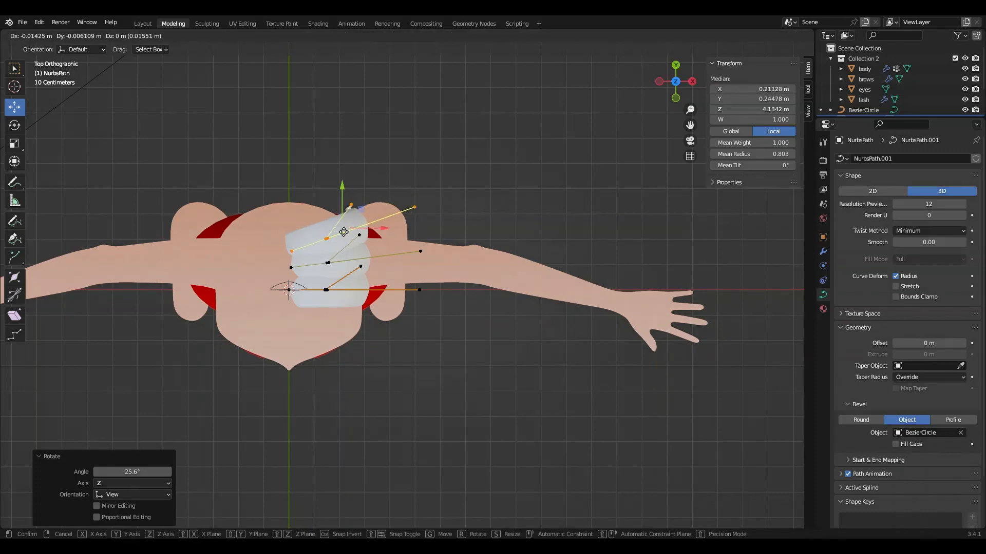
{"action": "left_click", "coordinate": [347, 232]}
{"action": "left_click", "coordinate": [356, 205]}
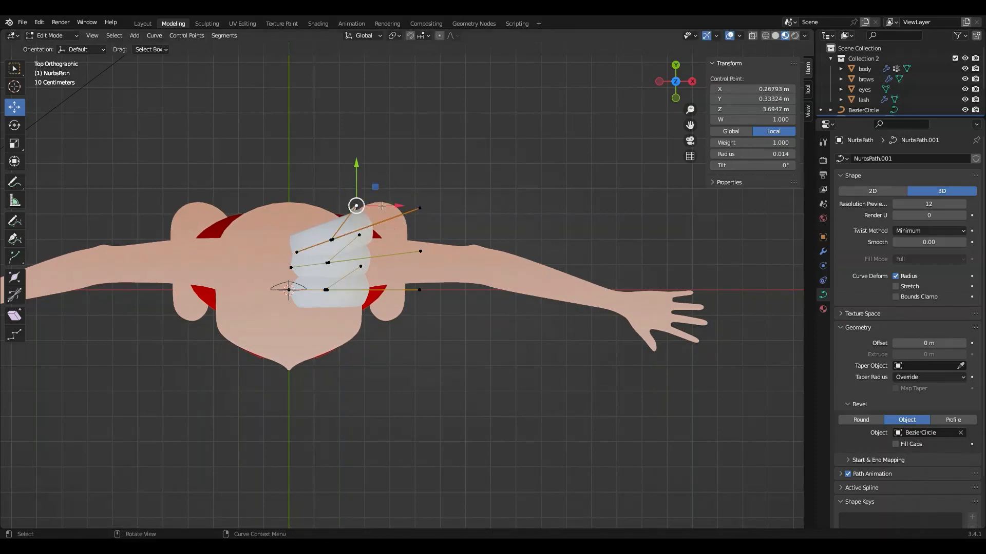
{"action": "key", "text": "g"}
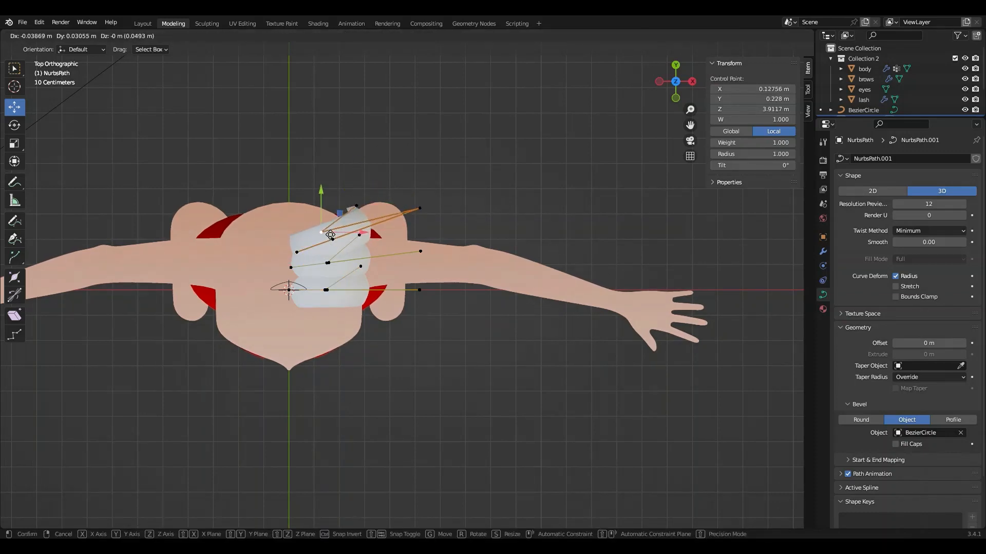
{"action": "left_click", "coordinate": [380, 219]}
{"action": "key", "text": "ctrl+z"}
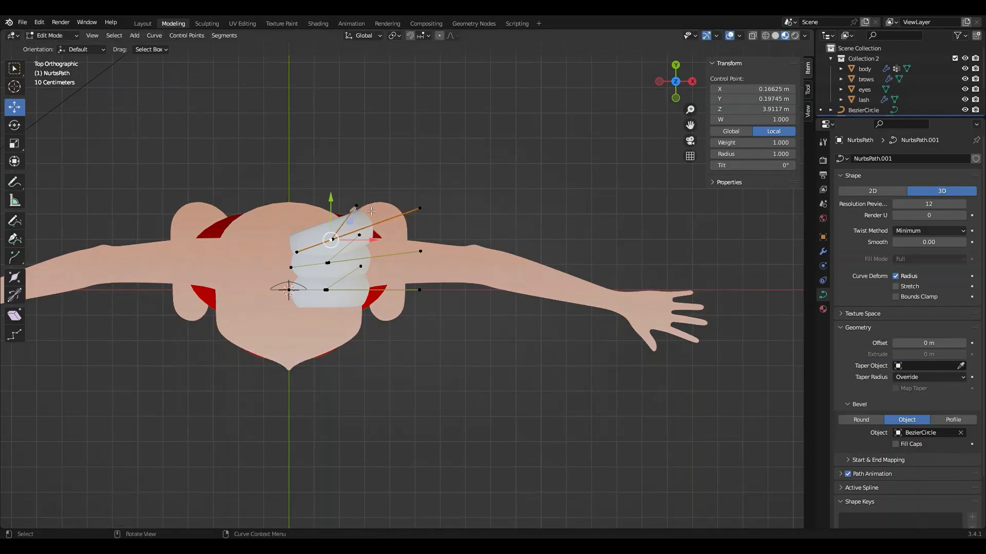
{"action": "left_click", "coordinate": [335, 238], "text": "shift"}
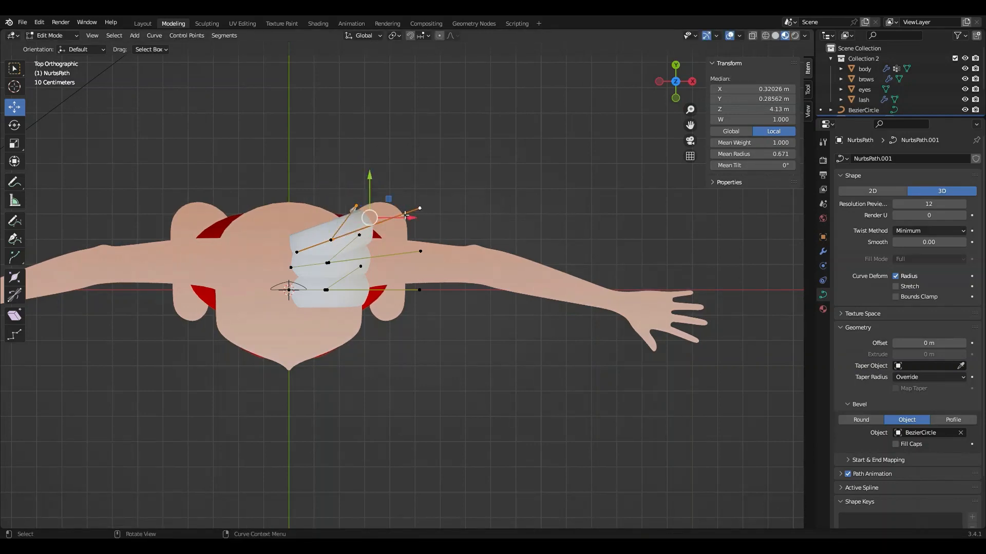
{"action": "key", "text": "r"}
{"action": "left_click", "coordinate": [393, 214]}
{"action": "key", "text": "ctrl+z"}
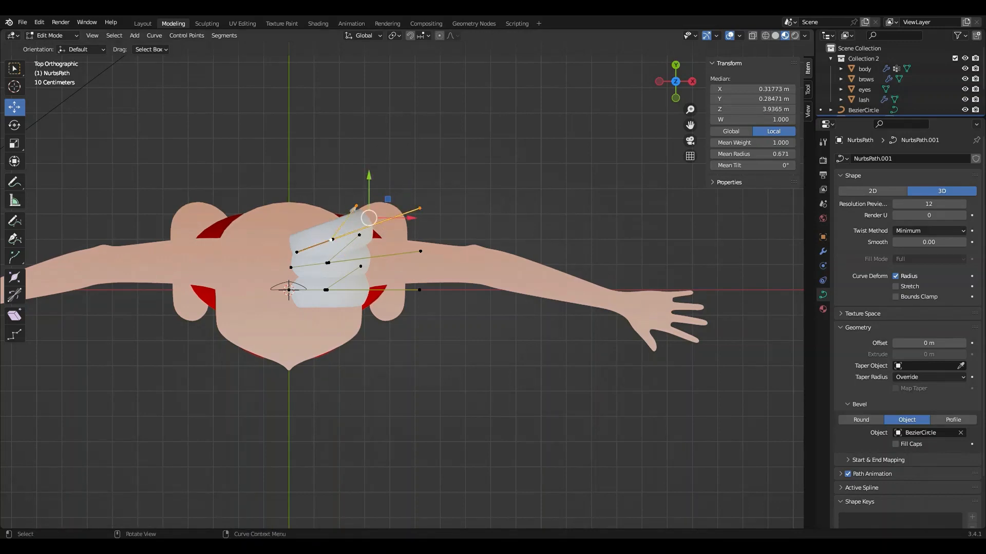
Rotate the third strand's three lower control points about -30° in top view and move them in toward the head
{"action": "key", "text": "r"}
{"action": "left_click", "coordinate": [359, 233]}
{"action": "key", "text": "g"}
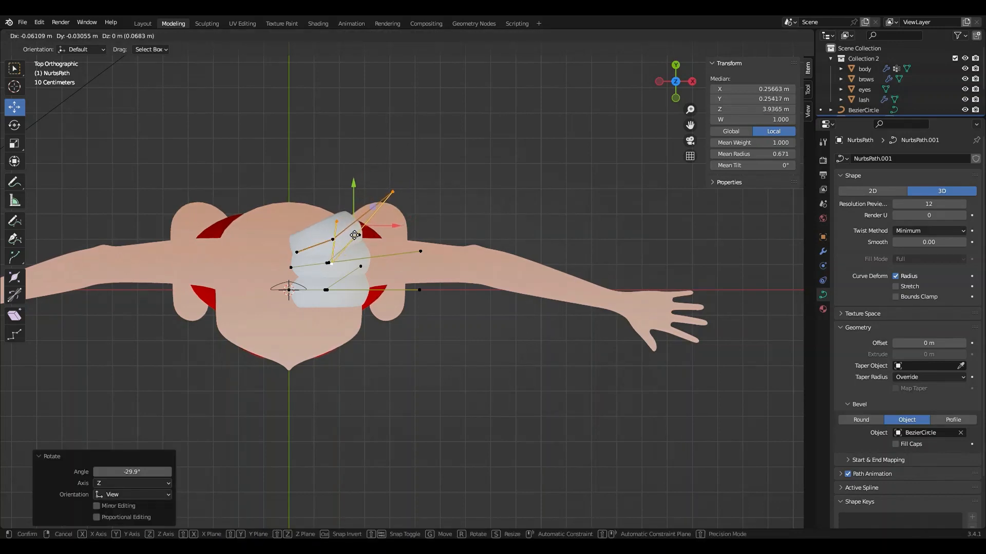
{"action": "left_click", "coordinate": [355, 235]}
Select the entire third strand through its linked points and tilt it about -15.8° with the Tilt tool
{"action": "middle_click_drag", "start_coordinate": [354, 235], "coordinate": [163, 264]}
{"action": "middle_click_drag", "start_coordinate": [443, 401], "coordinate": [545, 285]}
{"action": "left_click", "coordinate": [544, 285]}
{"action": "left_click_drag", "start_coordinate": [544, 285], "coordinate": [559, 274]}
{"action": "middle_click_drag", "start_coordinate": [560, 273], "coordinate": [492, 242]}
{"action": "left_click", "coordinate": [478, 242]}
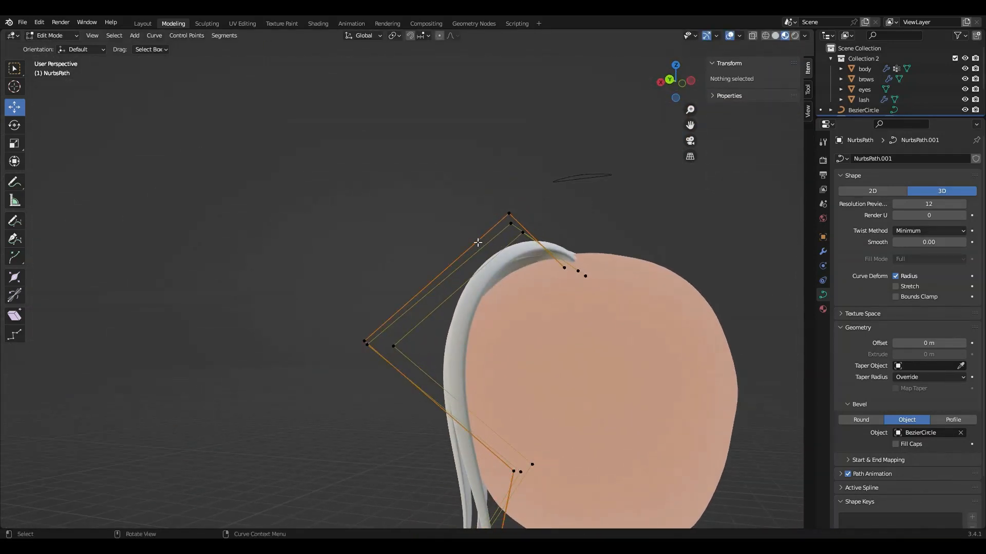
{"action": "left_click", "coordinate": [509, 214]}
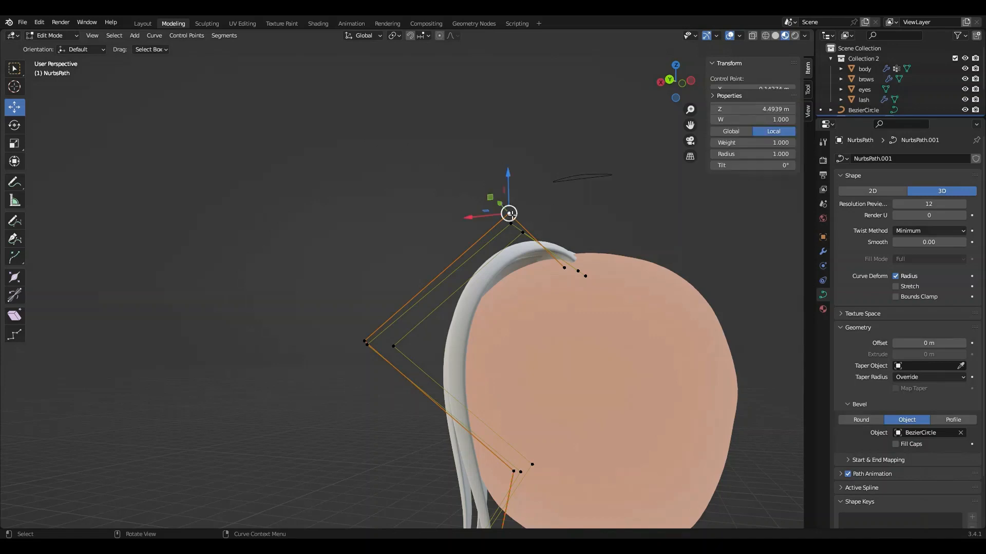
{"action": "key", "text": "ctrl+l"}
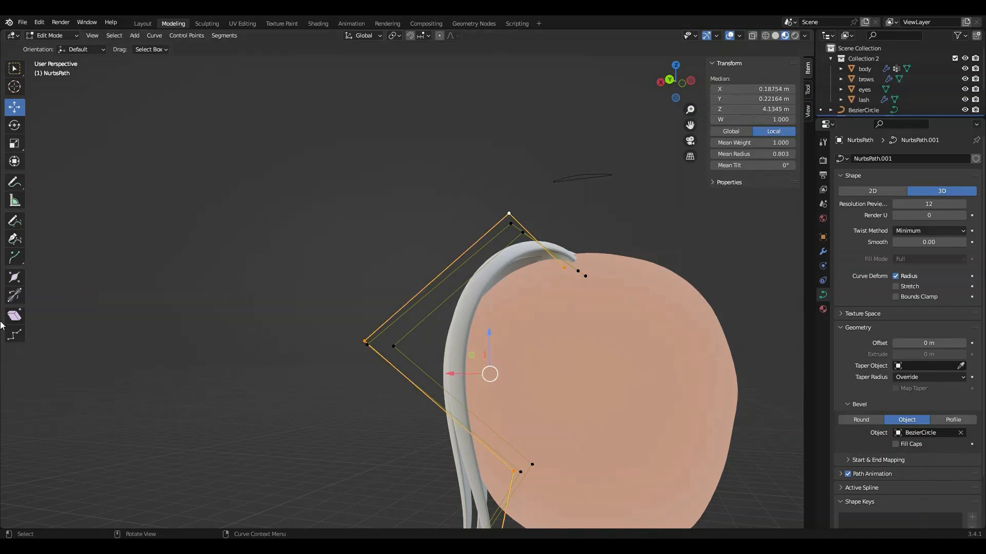
{"action": "left_click", "coordinate": [15, 294]}
{"action": "middle_click_drag", "start_coordinate": [503, 309], "coordinate": [544, 299]}
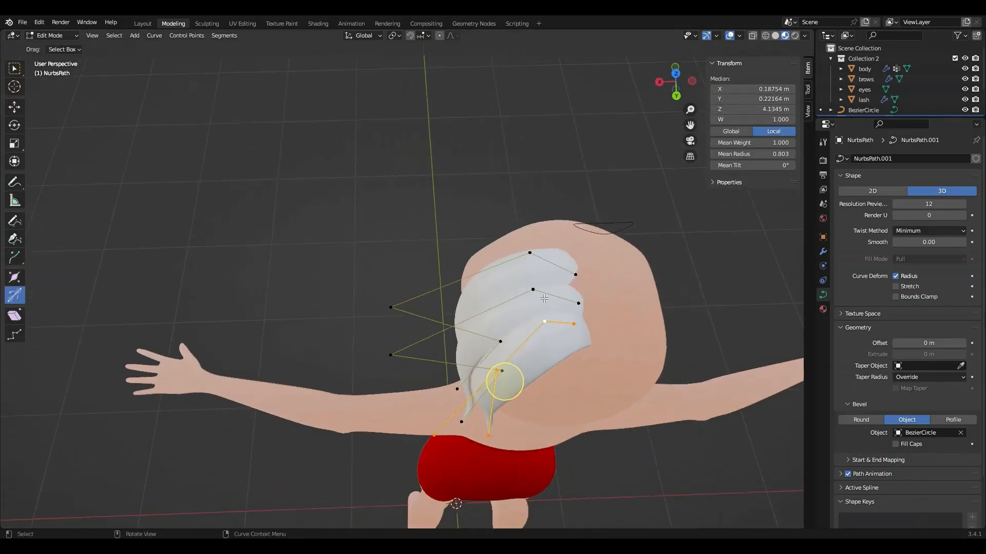
{"action": "left_click", "coordinate": [676, 74]}
{"action": "left_click_drag", "start_coordinate": [322, 207], "coordinate": [311, 198]}
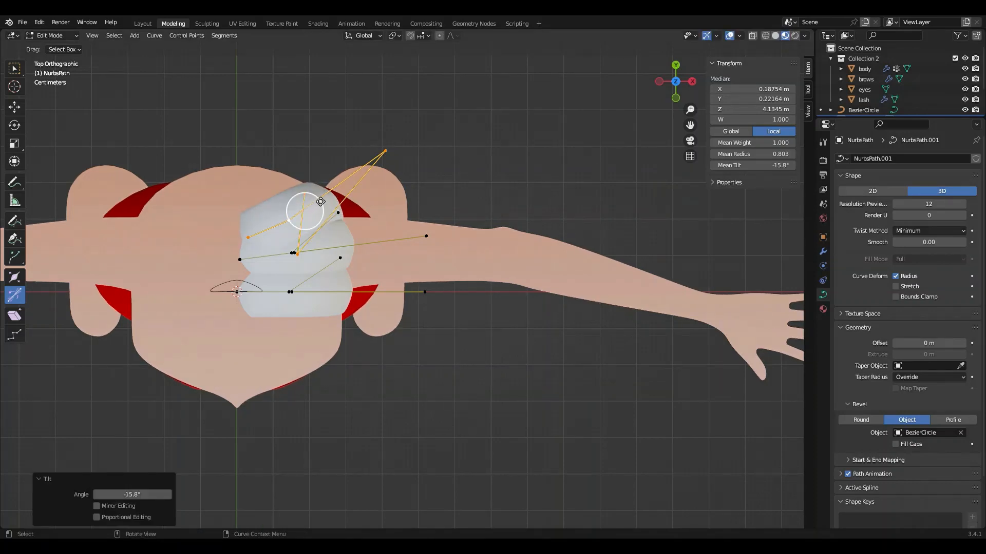
Move the third strand about -0.011 m along Y and adjust its tilt by about 5.7°
{"action": "key", "text": "g"}
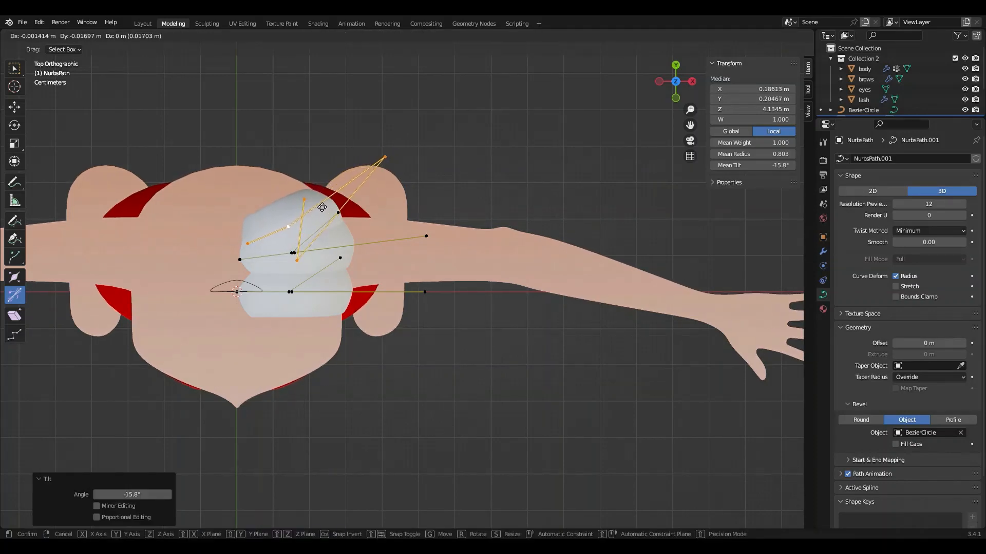
{"action": "left_click", "coordinate": [324, 206]}
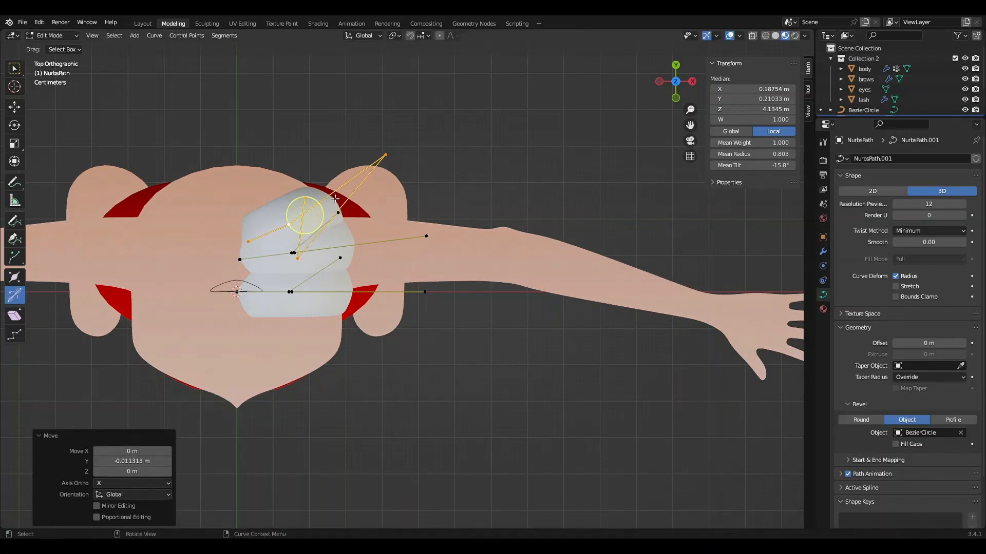
{"action": "left_click_drag", "start_coordinate": [323, 206], "coordinate": [323, 202]}
{"action": "left_click", "coordinate": [322, 201]}
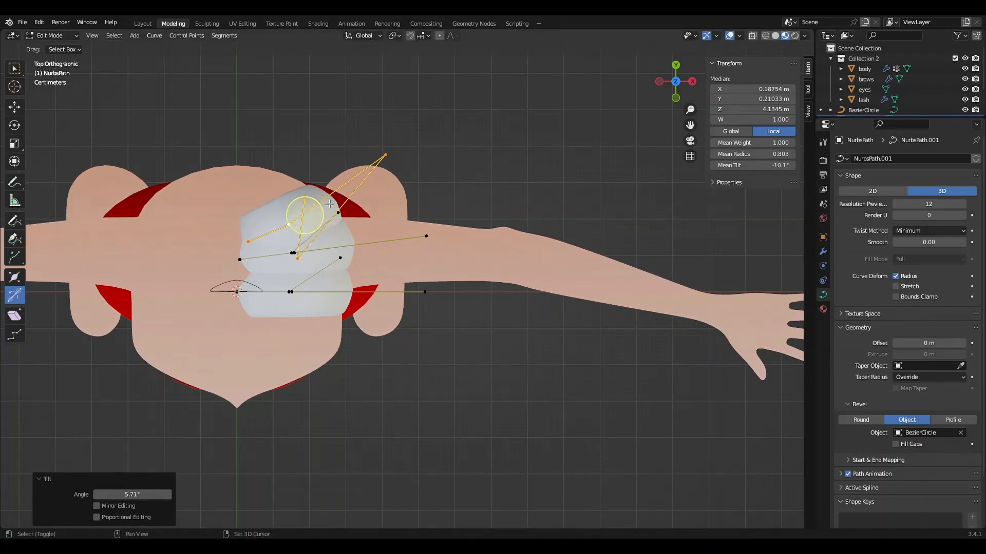
Duplicate the third strand farther toward the back of the head, tilt the copy about -17.1° and shift it about -0.044 m along X
{"action": "key", "text": "shift+d"}
{"action": "left_click", "coordinate": [312, 183]}
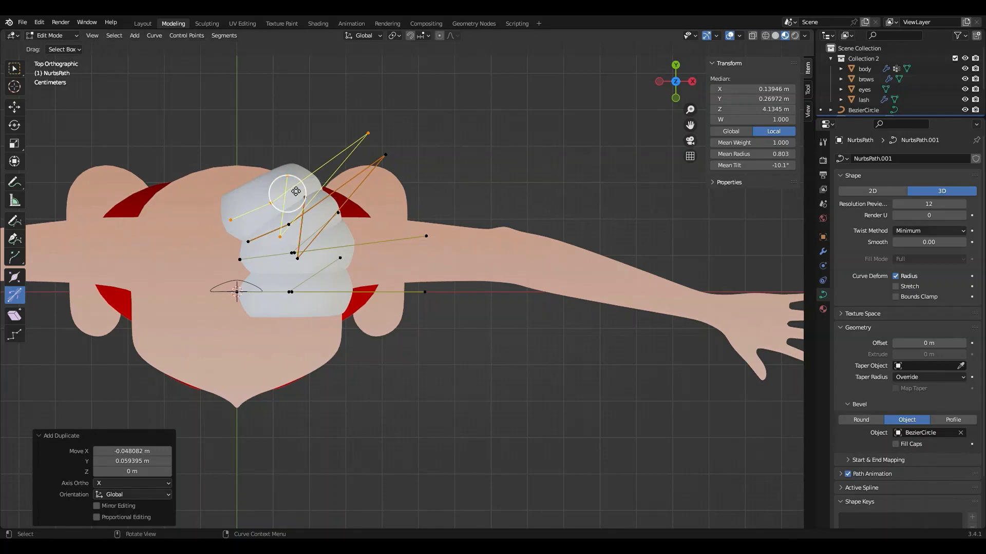
{"action": "left_click_drag", "start_coordinate": [294, 181], "coordinate": [293, 174]}
{"action": "left_click", "coordinate": [294, 175]}
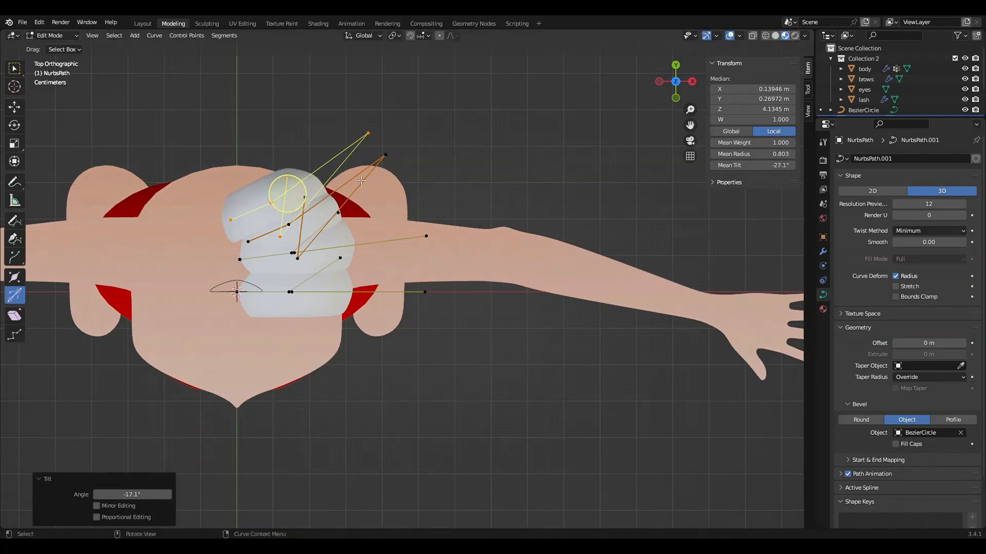
{"action": "key", "text": "g"}
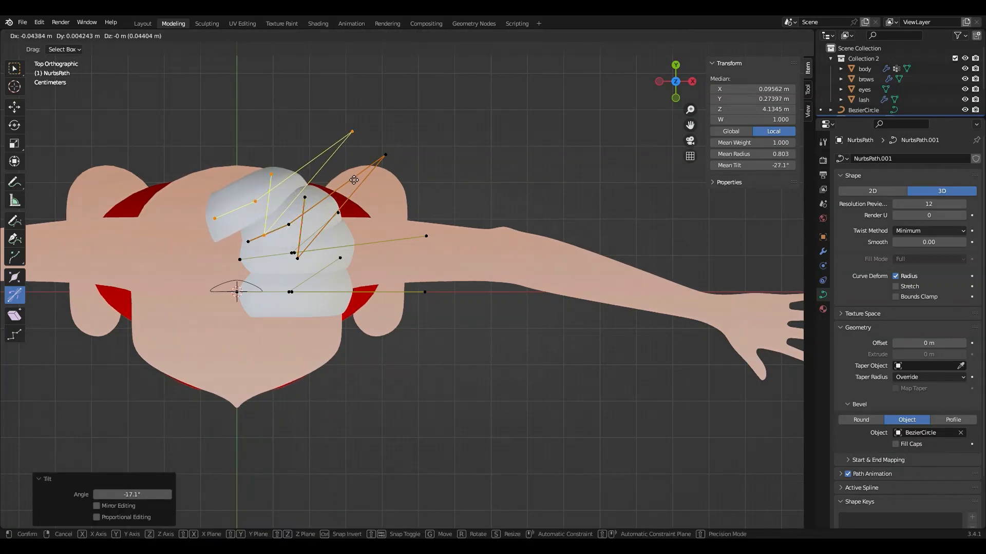
{"action": "left_click", "coordinate": [353, 179]}
Move the crown-side end points of the third, second and first strands inward past their current edge toward the head's centre line
{"action": "left_click", "coordinate": [247, 246]}
{"action": "key", "text": "g"}
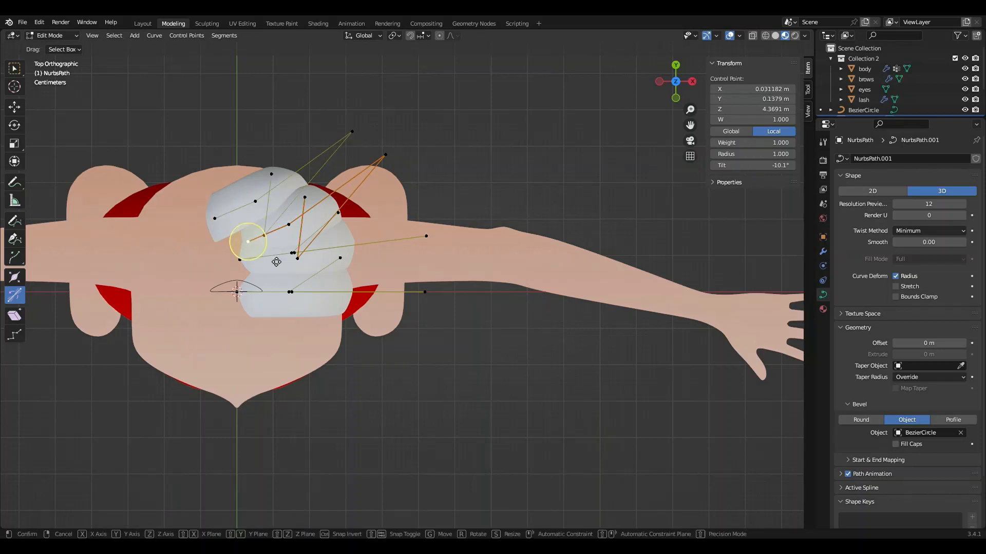
{"action": "left_click", "coordinate": [259, 262]}
{"action": "left_click", "coordinate": [249, 267]}
{"action": "key", "text": "g"}
{"action": "left_click", "coordinate": [247, 283]}
{"action": "left_click", "coordinate": [248, 285]}
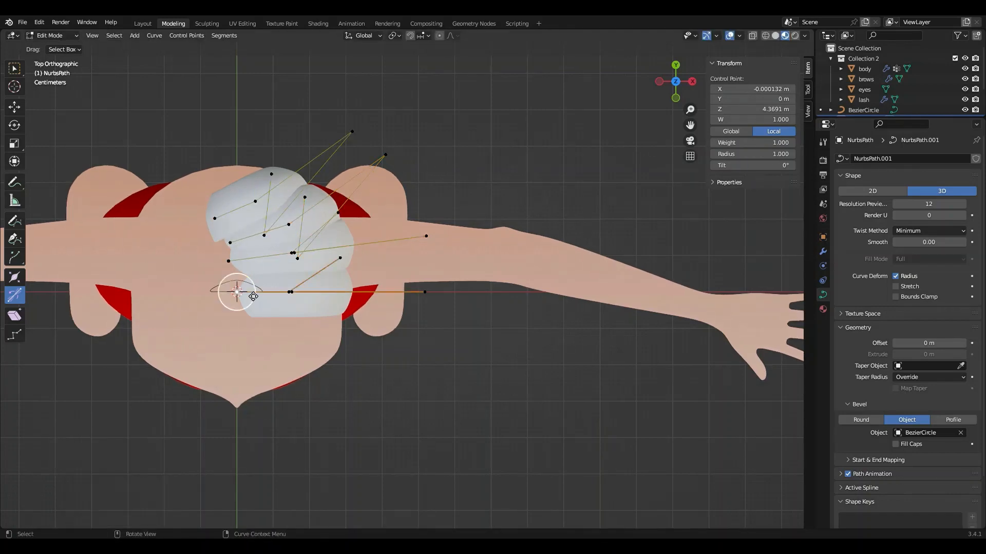
{"action": "key", "text": "g"}
{"action": "left_click", "coordinate": [260, 308]}
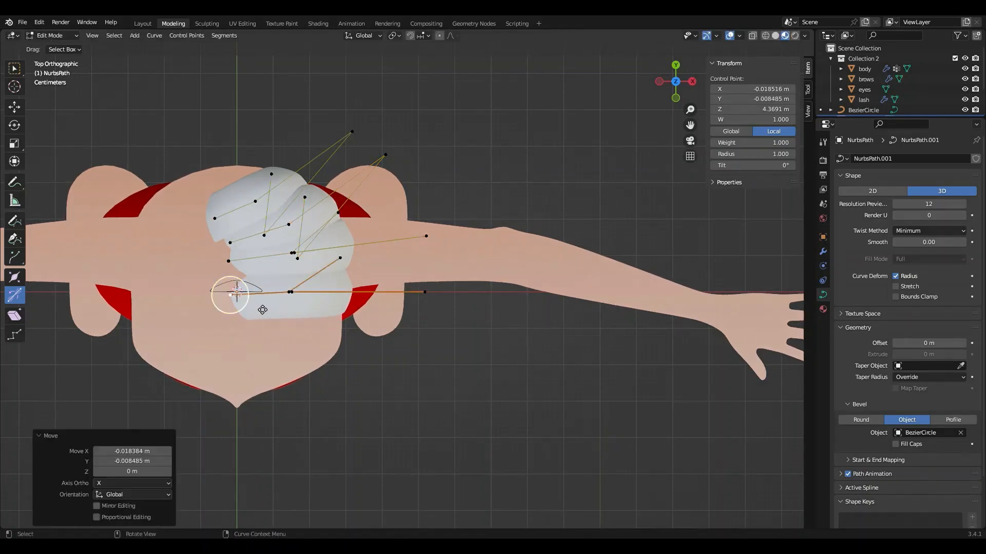
Lower the fourth strand's topmost control point onto the skull and reposition its outermost back control point to refine the curve
{"action": "middle_click_drag", "start_coordinate": [260, 308], "coordinate": [388, 292]}
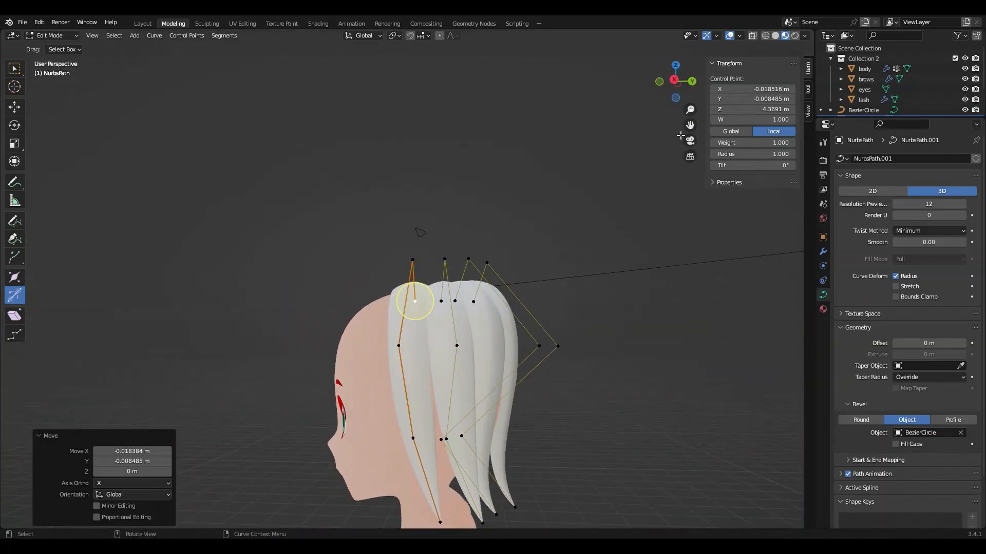
{"action": "left_click", "coordinate": [676, 84]}
{"action": "left_click_drag", "start_coordinate": [657, 89], "coordinate": [658, 267]}
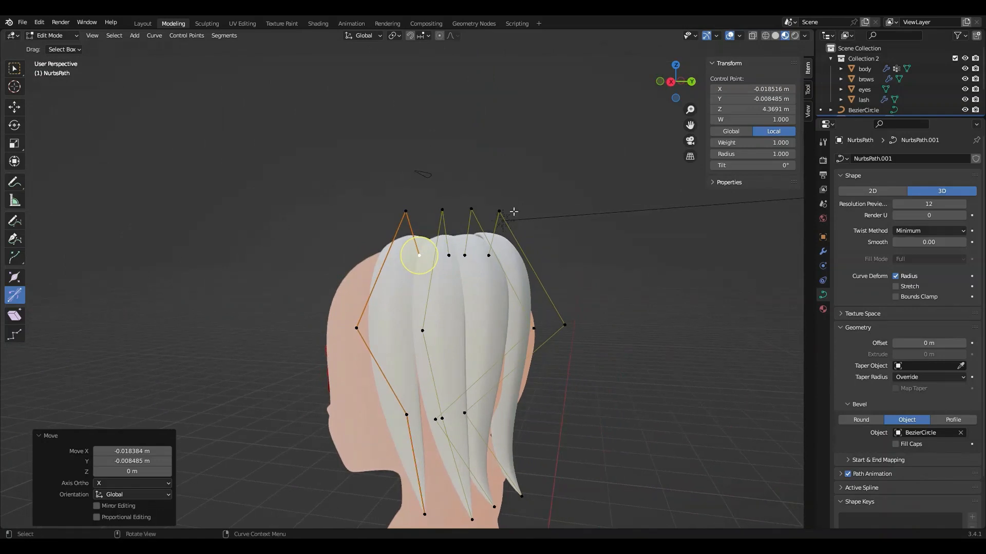
{"action": "left_click", "coordinate": [503, 213]}
{"action": "left_click_drag", "start_coordinate": [504, 213], "coordinate": [512, 248]}
{"action": "left_click", "coordinate": [585, 304]}
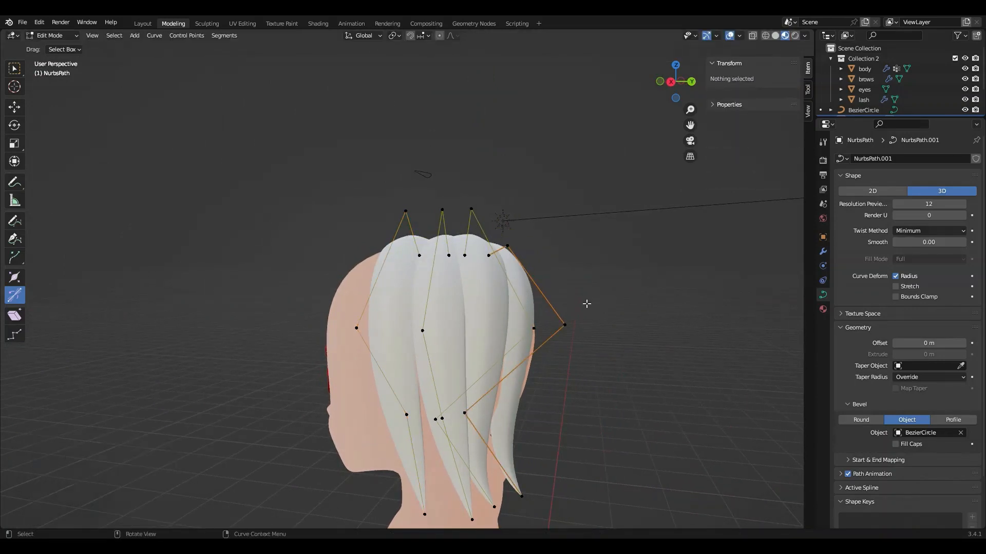
{"action": "left_click_drag", "start_coordinate": [564, 324], "coordinate": [568, 343]}
{"action": "left_click", "coordinate": [561, 359]}
{"action": "middle_click_drag", "start_coordinate": [562, 359], "coordinate": [312, 367]}
{"action": "key", "text": "g"}
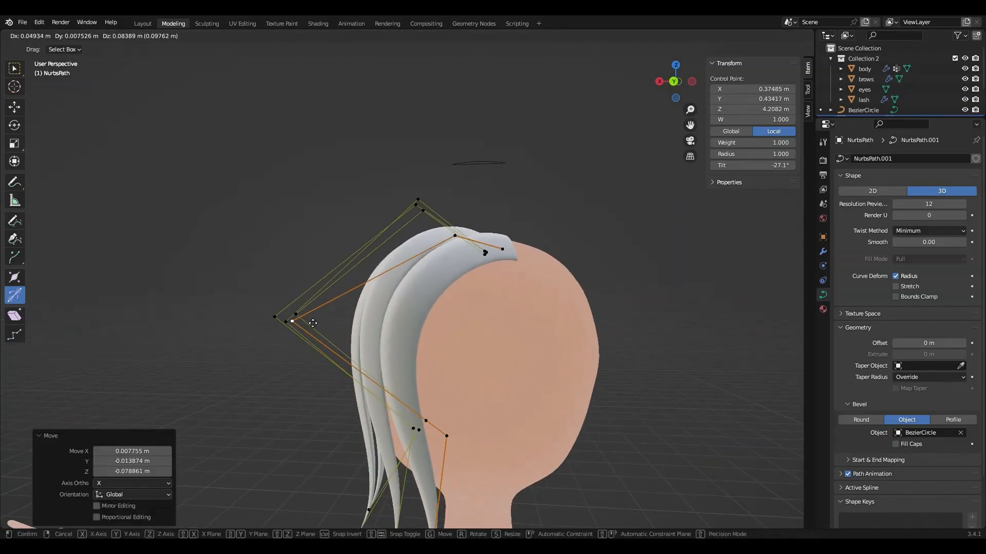
{"action": "left_click", "coordinate": [309, 321]}
Move the fourth strand's lower control point near the nape about 0.044 m along X and 0.017 m along Y
{"action": "left_click", "coordinate": [446, 438]}
{"action": "scroll", "coordinate": [448, 437], "scroll_direction": "up", "scroll_amount": 1}
{"action": "middle_click_drag", "start_coordinate": [451, 437], "coordinate": [457, 505]}
{"action": "key", "text": "g"}
{"action": "left_click", "coordinate": [435, 464]}
Select the entire fourth strand and duplicate it in top view, offset about -0.091 m along X and 0.039 m along Y
{"action": "scroll", "coordinate": [436, 462], "scroll_direction": "down", "scroll_amount": 5}
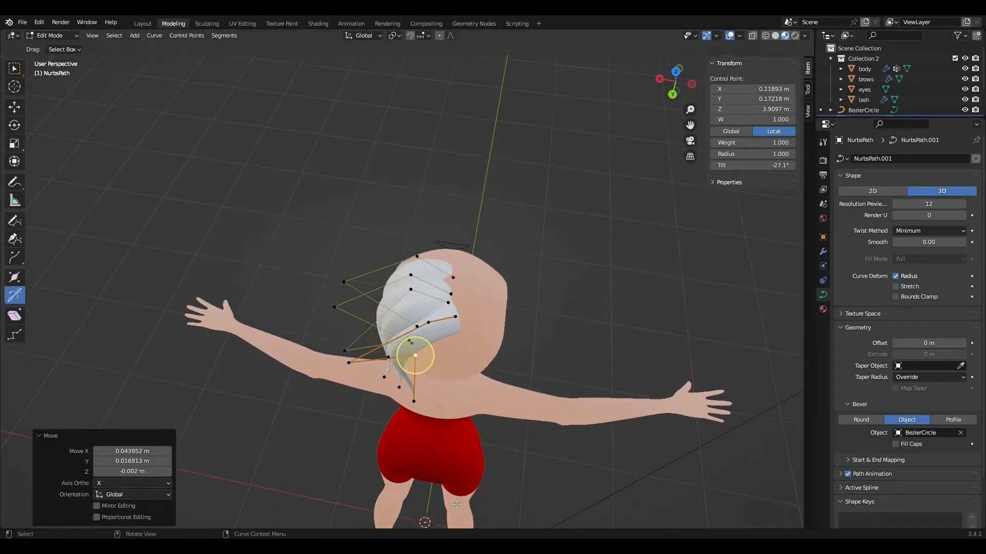
{"action": "left_click", "coordinate": [449, 326], "text": "shift"}
{"action": "left_click", "coordinate": [676, 72]}
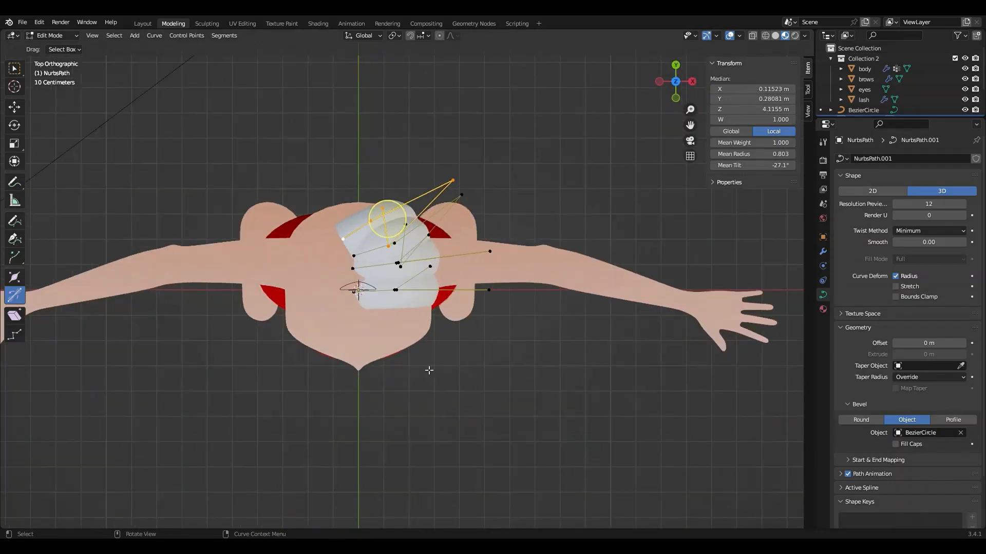
{"action": "scroll", "coordinate": [445, 304], "scroll_direction": "up", "scroll_amount": 5}
{"action": "key", "text": "shift+d"}
{"action": "left_click", "coordinate": [437, 293]}
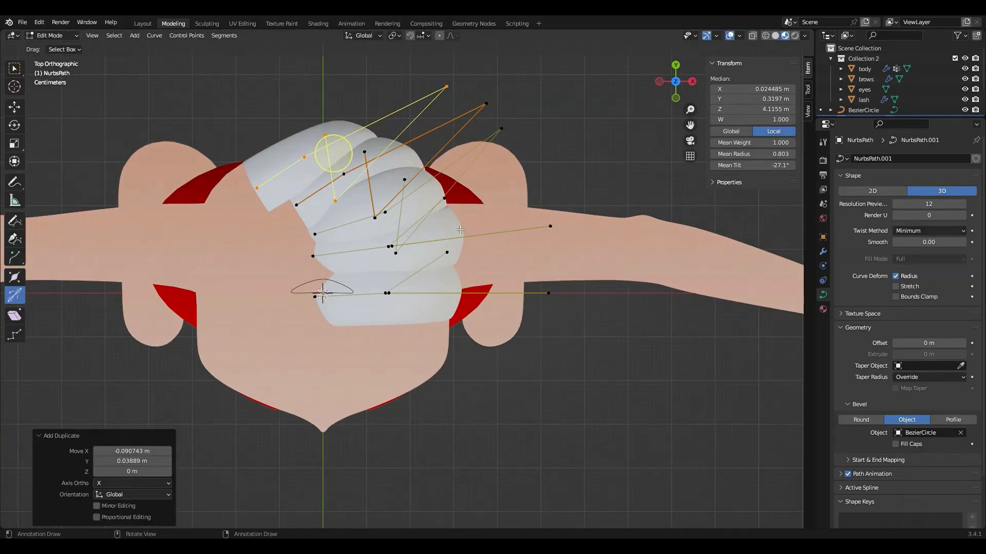
Rotate the fifth strand about -59.7° in top view, tilt it about 32.8° and move it in about -0.048 m along Y
{"action": "key", "text": "t"}
{"action": "key", "text": "r"}
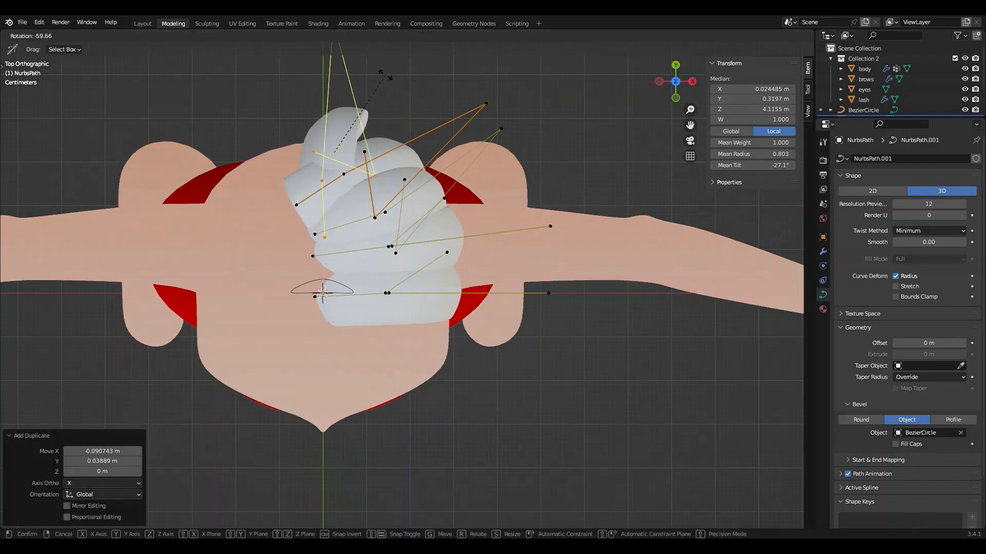
{"action": "left_click", "coordinate": [347, 142]}
{"action": "key", "text": "ctrl+t"}
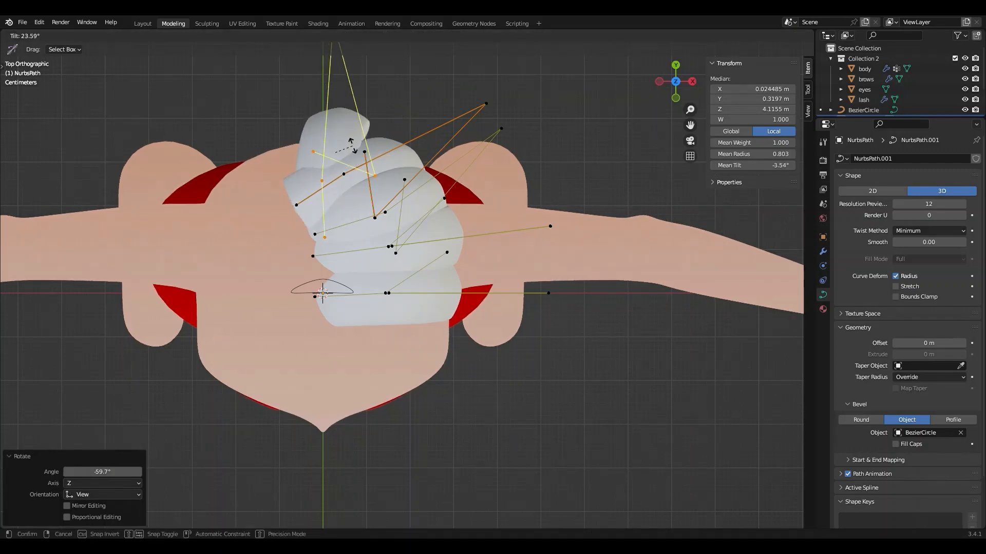
{"action": "left_click", "coordinate": [361, 150]}
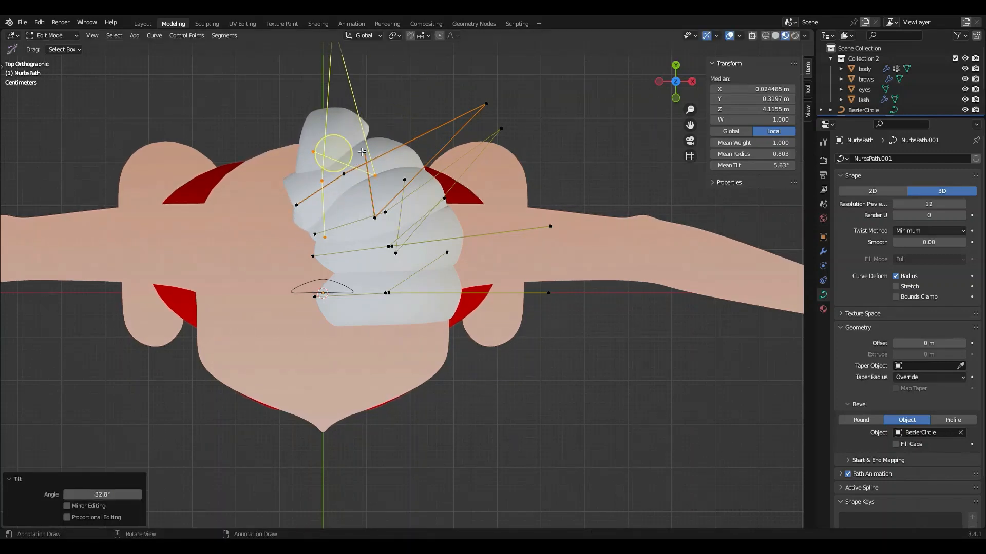
{"action": "key", "text": "g"}
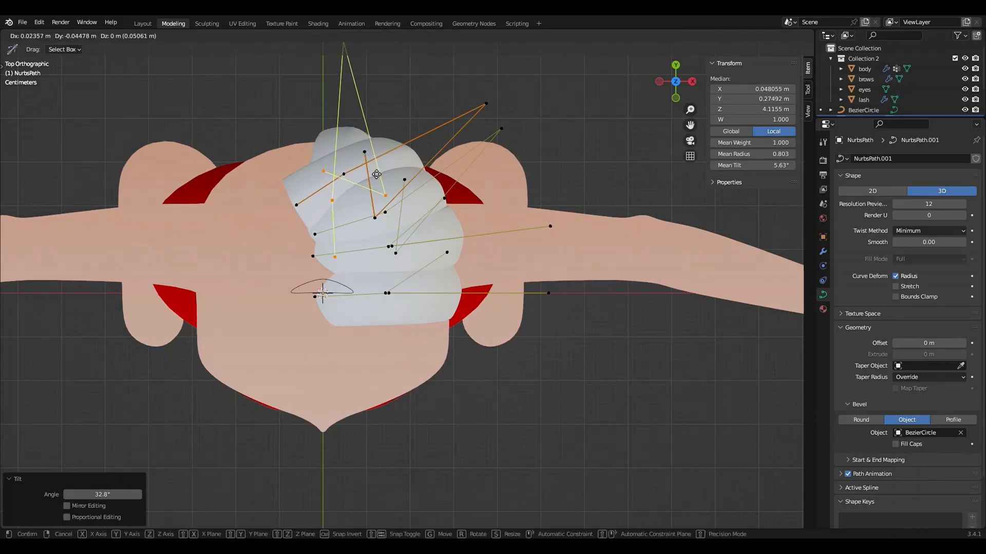
{"action": "left_click", "coordinate": [377, 175]}
Move the fifth strand's tip control point at the nape sideways toward the tips of the other strands
{"action": "middle_click_drag", "start_coordinate": [377, 175], "coordinate": [319, 392]}
{"action": "scroll", "coordinate": [319, 392], "scroll_direction": "down", "scroll_amount": 5}
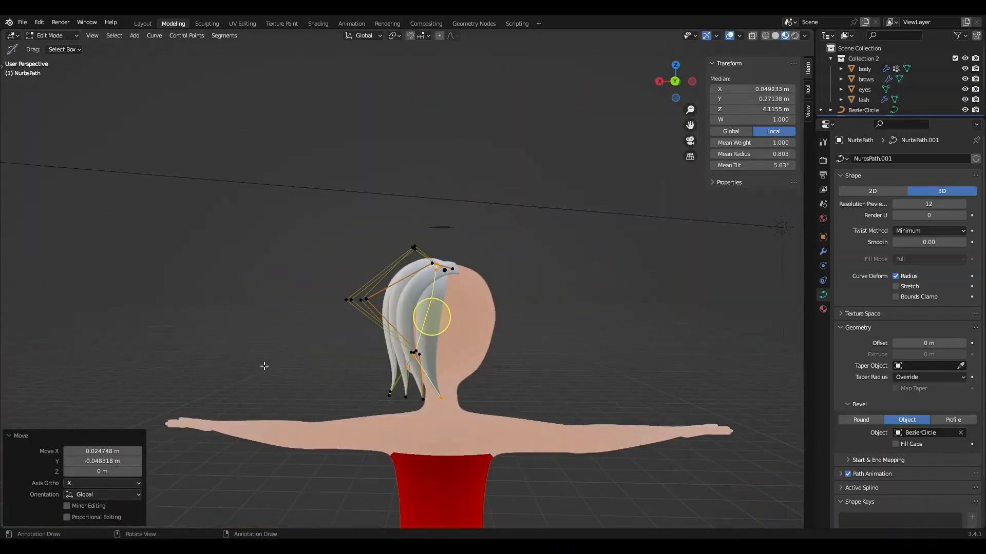
{"action": "left_click", "coordinate": [436, 396]}
{"action": "left_click", "coordinate": [453, 395]}
{"action": "key", "text": "g"}
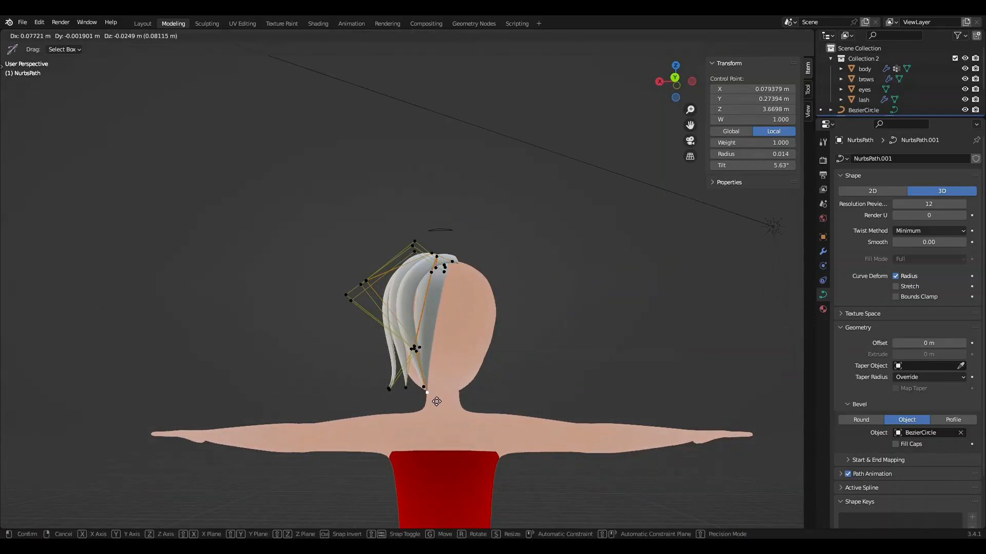
{"action": "left_click", "coordinate": [431, 392]}
Duplicate the whole hair curve object in place and return to editing the copy's control points
{"action": "middle_click_drag", "start_coordinate": [430, 392], "coordinate": [413, 337]}
{"action": "scroll", "coordinate": [418, 371], "scroll_direction": "up", "scroll_amount": 3}
{"action": "key", "text": "a"}
{"action": "left_click", "coordinate": [145, 23]}
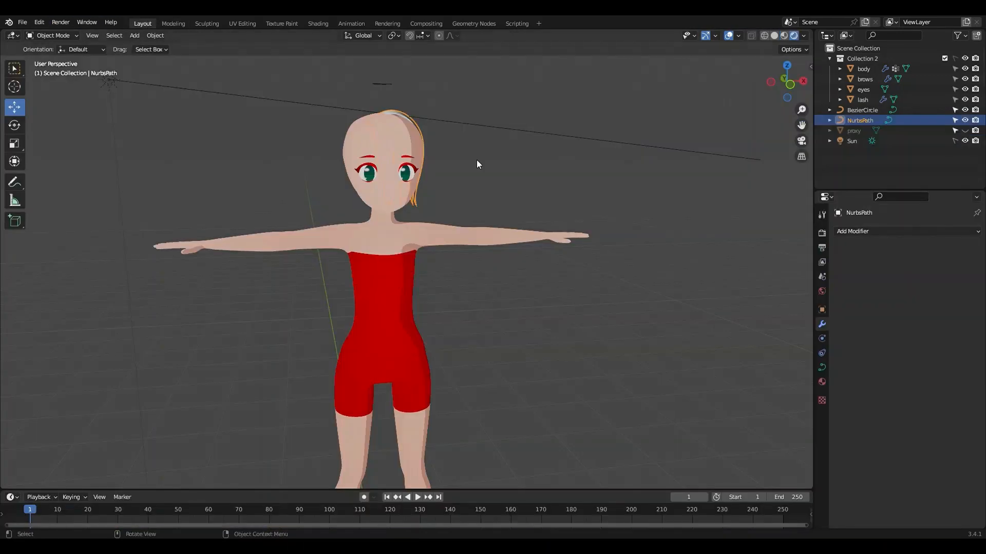
{"action": "key", "text": "shift+d"}
{"action": "right_click", "coordinate": [505, 164]}
{"action": "left_click", "coordinate": [173, 23]}
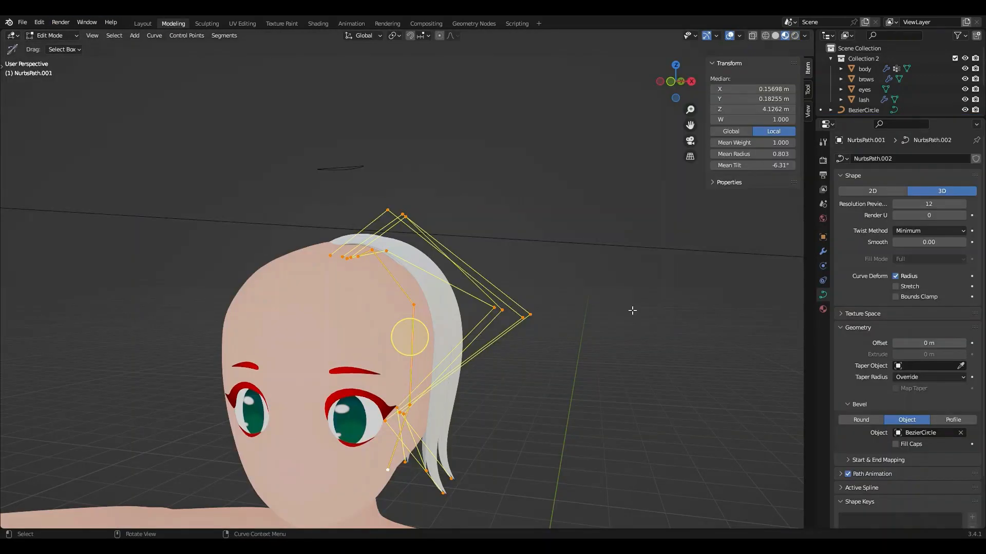
Select the middle and lower control points of all duplicated strands and move them in toward the head with the Move tool
{"action": "middle_click_drag", "start_coordinate": [633, 311], "coordinate": [355, 352]}
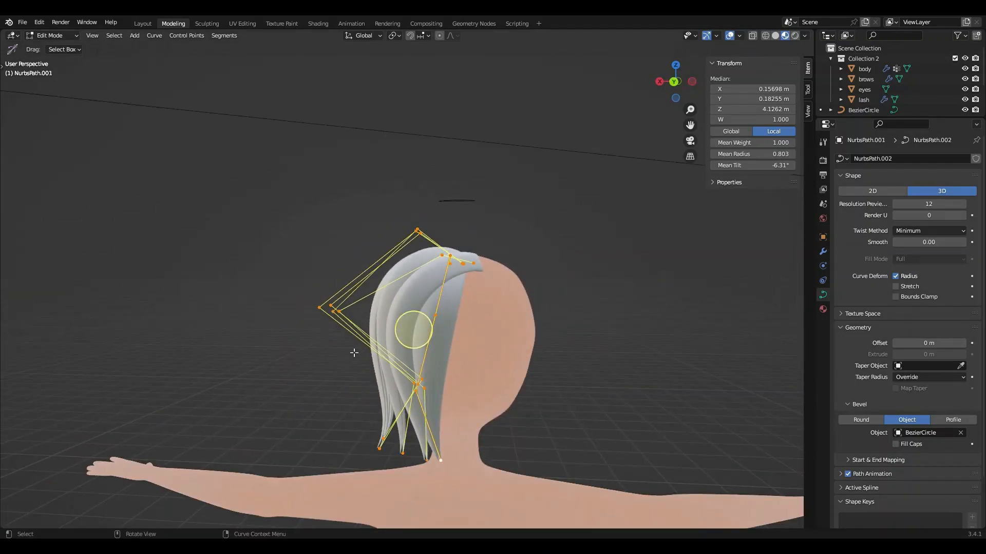
{"action": "left_click_drag", "start_coordinate": [357, 358], "coordinate": [506, 528]}
{"action": "key", "text": "t"}
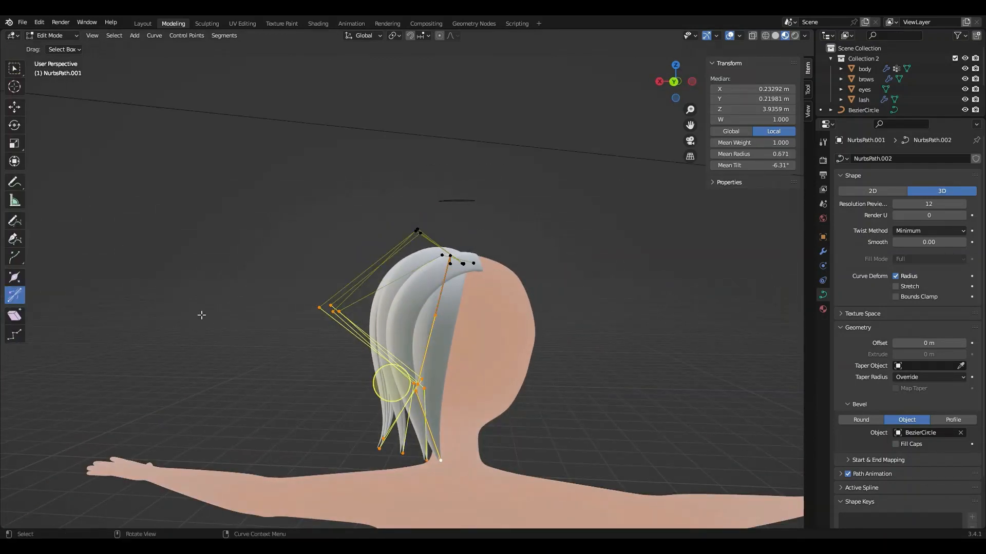
{"action": "left_click", "coordinate": [22, 111]}
{"action": "left_click_drag", "start_coordinate": [391, 380], "coordinate": [406, 391]}
{"action": "middle_click_drag", "start_coordinate": [402, 214], "coordinate": [369, 361]}
{"action": "left_click_drag", "start_coordinate": [368, 397], "coordinate": [375, 402]}
{"action": "middle_click_drag", "start_coordinate": [375, 400], "coordinate": [517, 398]}
Nudge the outermost back control point of the duplicated fifth strand slightly down and away from the head
{"action": "left_click", "coordinate": [533, 319]}
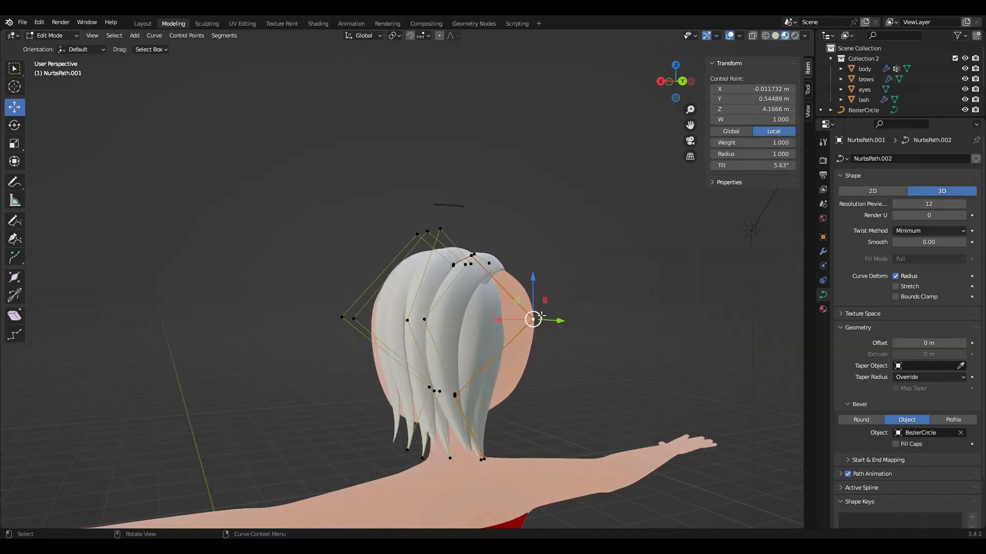
{"action": "middle_click_drag", "start_coordinate": [532, 321], "coordinate": [472, 354]}
{"action": "left_click_drag", "start_coordinate": [458, 398], "coordinate": [456, 404]}
Select the duplicated strands' root control points at the crown and delete them
{"action": "left_click", "coordinate": [441, 293]}
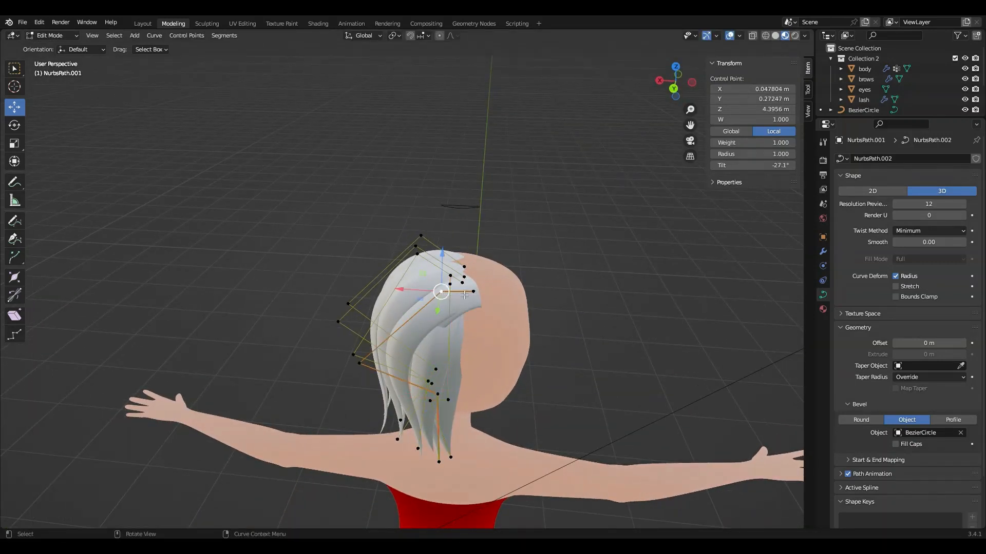
{"action": "left_click_drag", "start_coordinate": [444, 240], "coordinate": [441, 237]}
{"action": "middle_click_drag", "start_coordinate": [483, 272], "coordinate": [533, 303]}
{"action": "right_click", "coordinate": [532, 304]}
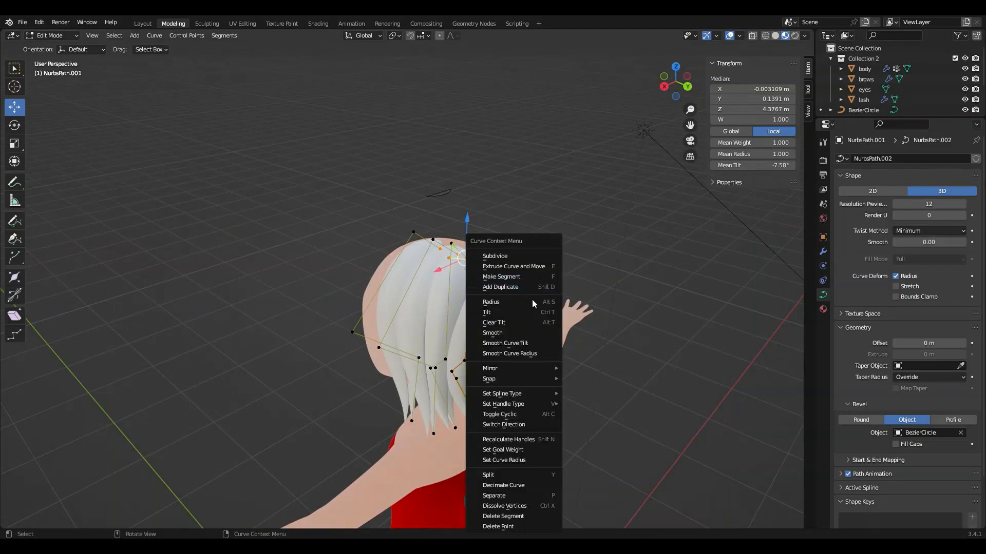
{"action": "left_click", "coordinate": [508, 526]}
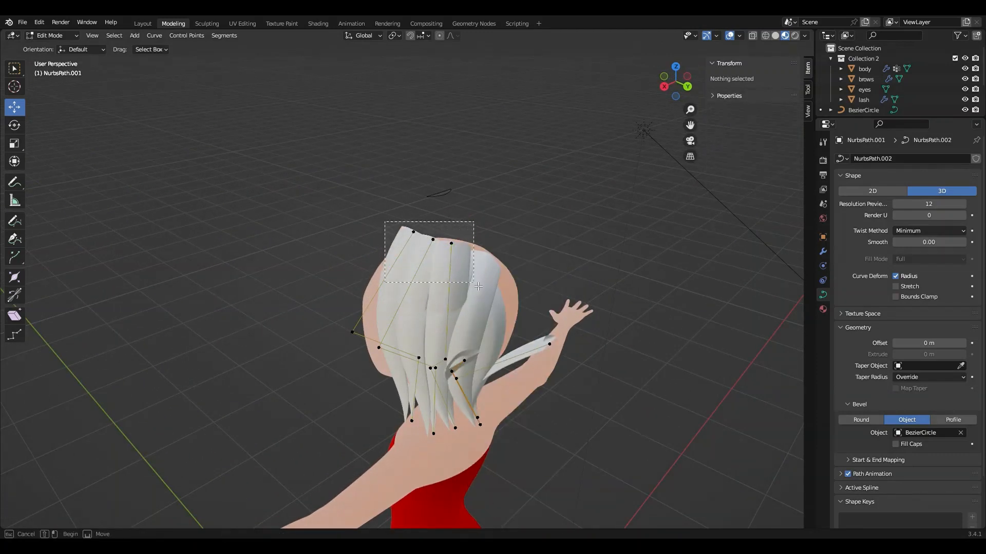
Select the remaining top control points of the duplicated side strands and move them down about 0.14 m along Z
{"action": "left_click_drag", "start_coordinate": [478, 286], "coordinate": [481, 288]}
{"action": "middle_click_drag", "start_coordinate": [482, 288], "coordinate": [427, 247]}
{"action": "key", "text": "g"}
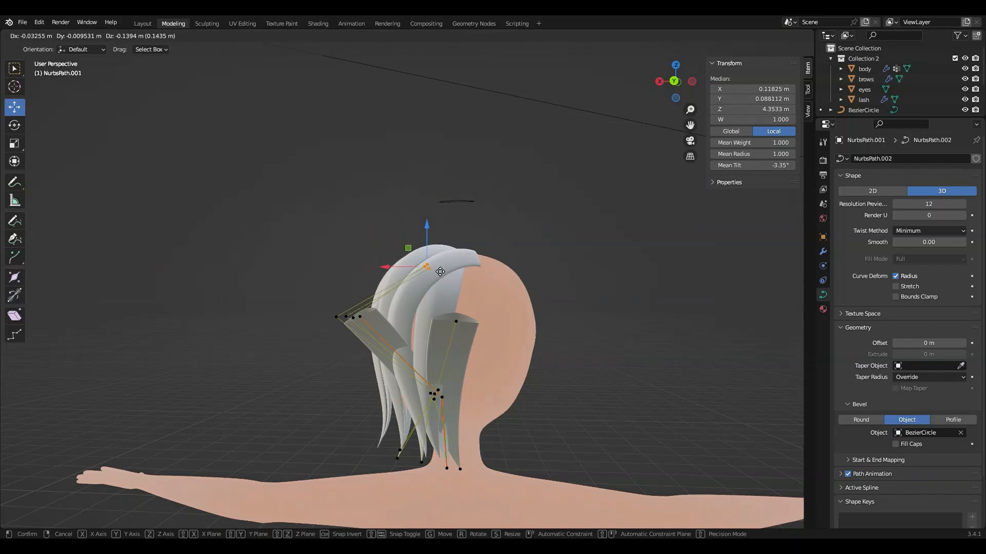
{"action": "left_click", "coordinate": [440, 271]}
Try to move the duplicated fifth strand's top control point in against the back of the head
{"action": "left_click", "coordinate": [456, 322]}
{"action": "middle_click_drag", "start_coordinate": [460, 334], "coordinate": [430, 359]}
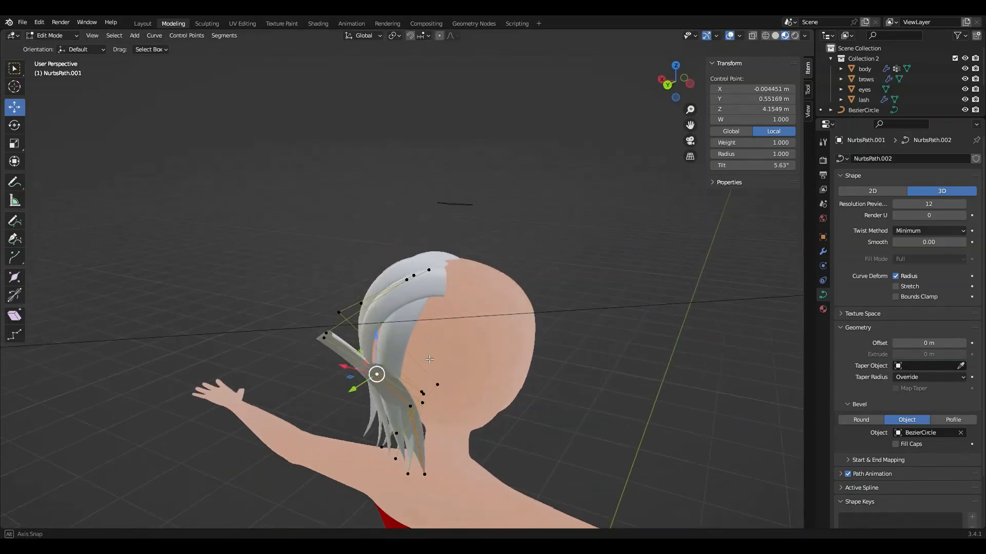
{"action": "key", "text": "g"}
{"action": "left_click", "coordinate": [423, 365]}
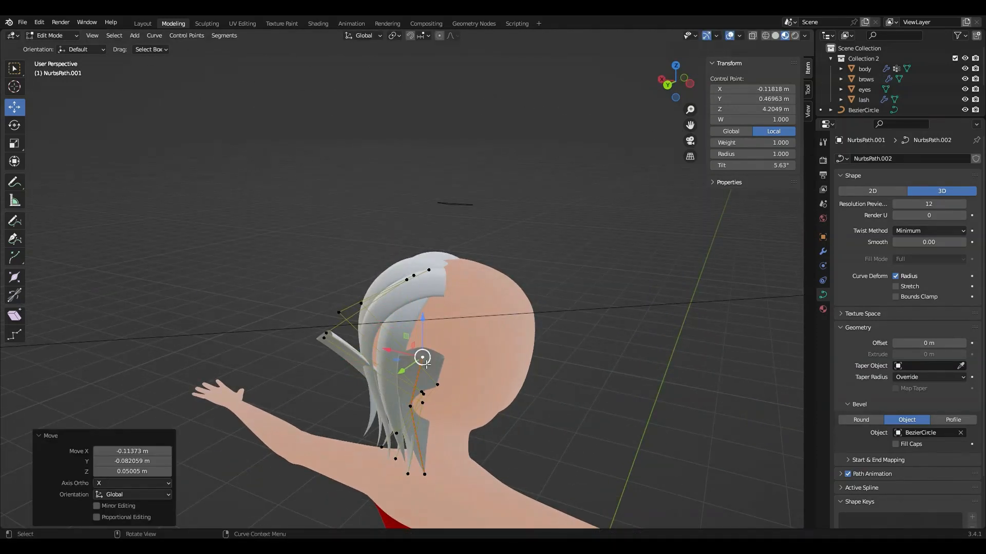
Select all linked points of the duplicated fifth strand and delete them
{"action": "left_click", "coordinate": [427, 364]}
{"action": "right_click", "coordinate": [427, 367]}
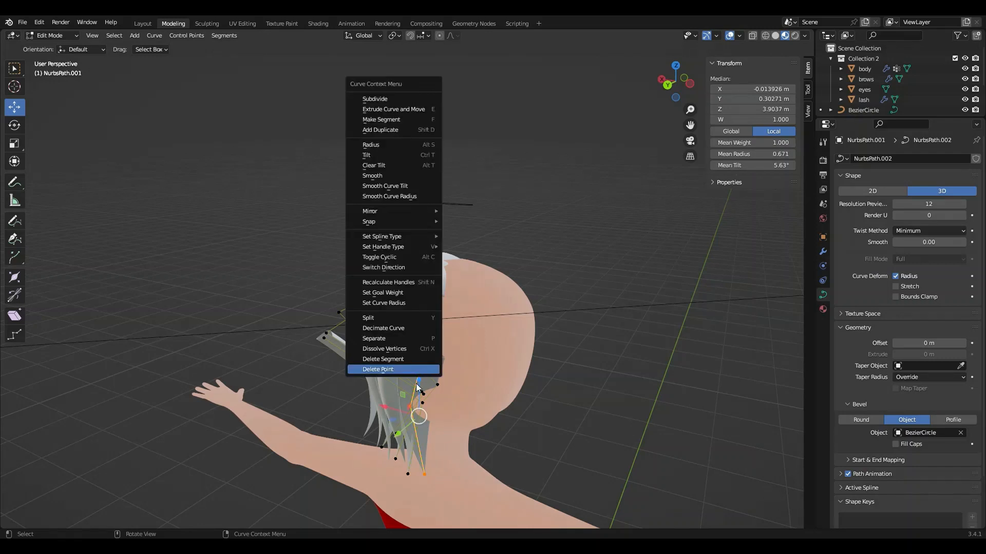
{"action": "left_click", "coordinate": [418, 367]}
Select the linked points of the shortened fourth strand in the duplicated layer and delete them
{"action": "left_click", "coordinate": [325, 339]}
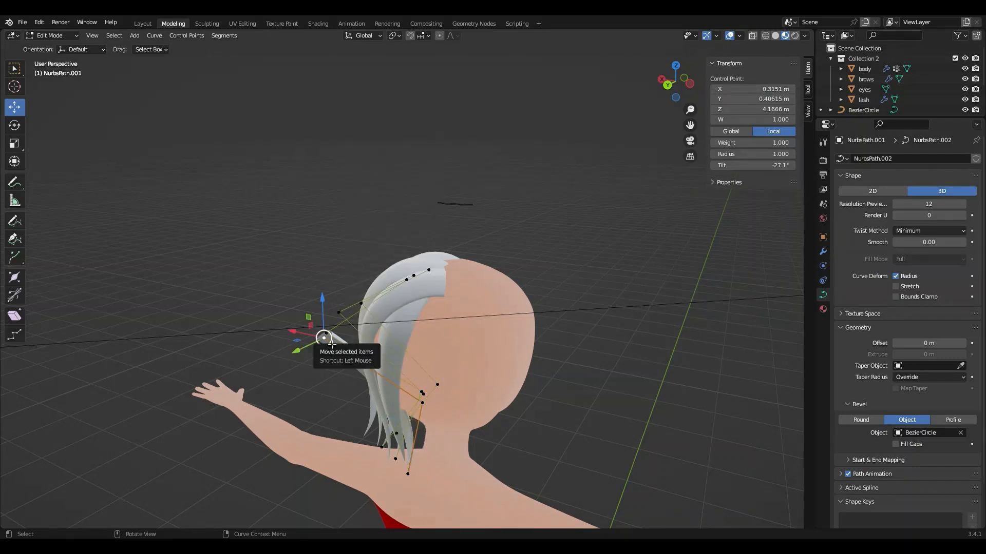
{"action": "key", "text": "l"}
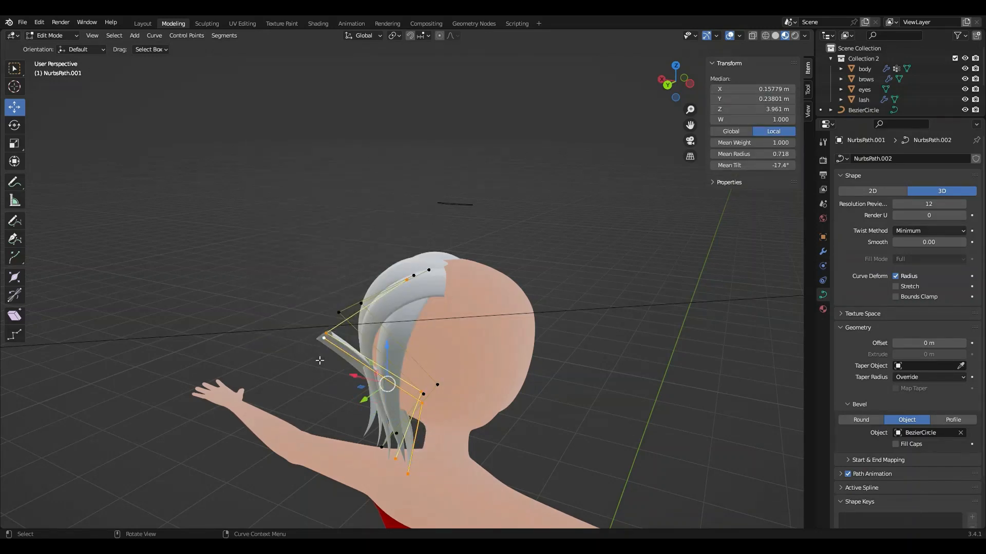
{"action": "middle_click_drag", "start_coordinate": [330, 340], "coordinate": [445, 379]}
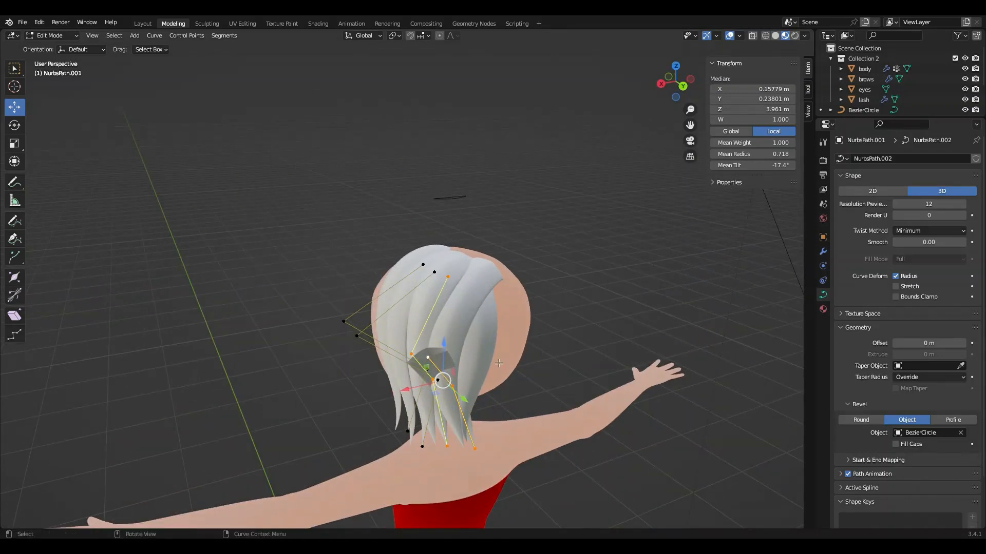
{"action": "right_click", "coordinate": [439, 358]}
{"action": "left_click", "coordinate": [432, 363]}
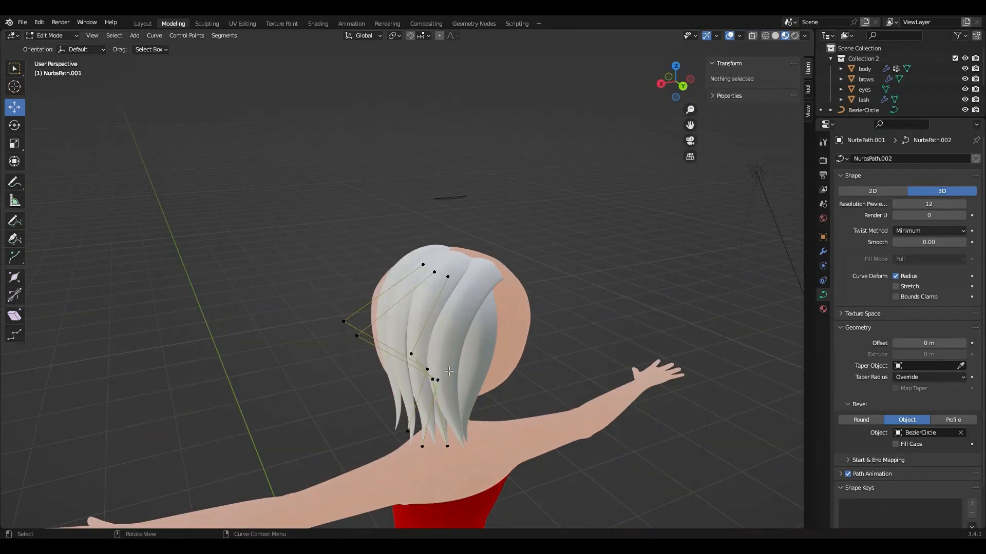
Shift the lower-middle control points of the three inner side strands outward along X, and lower the strands' tips slightly
{"action": "middle_click_drag", "start_coordinate": [432, 362], "coordinate": [485, 446]}
{"action": "left_click_drag", "start_coordinate": [423, 377], "coordinate": [423, 377]}
{"action": "middle_click_drag", "start_coordinate": [423, 378], "coordinate": [461, 404]}
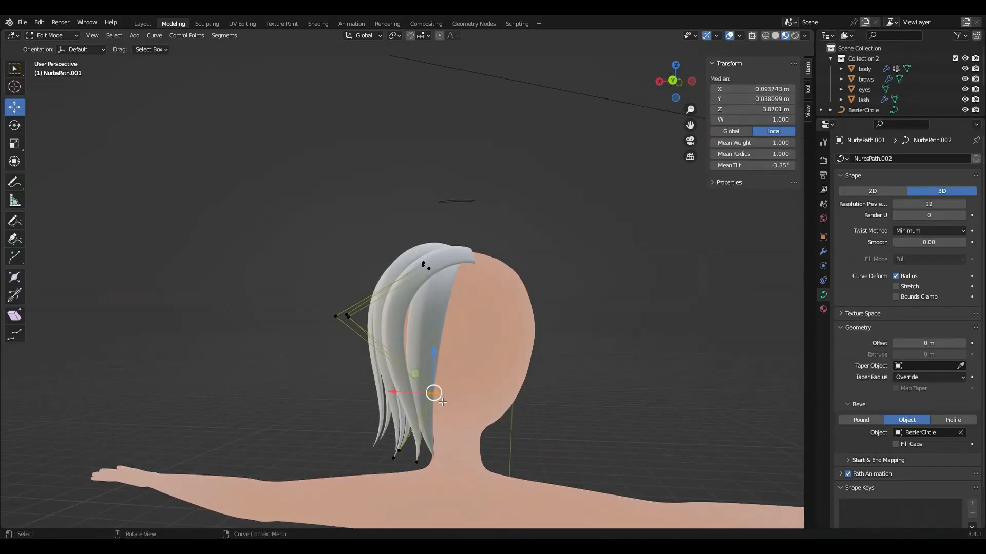
{"action": "left_click_drag", "start_coordinate": [442, 403], "coordinate": [429, 411]}
{"action": "middle_click_drag", "start_coordinate": [430, 412], "coordinate": [496, 411]}
{"action": "left_click_drag", "start_coordinate": [497, 436], "coordinate": [374, 478]}
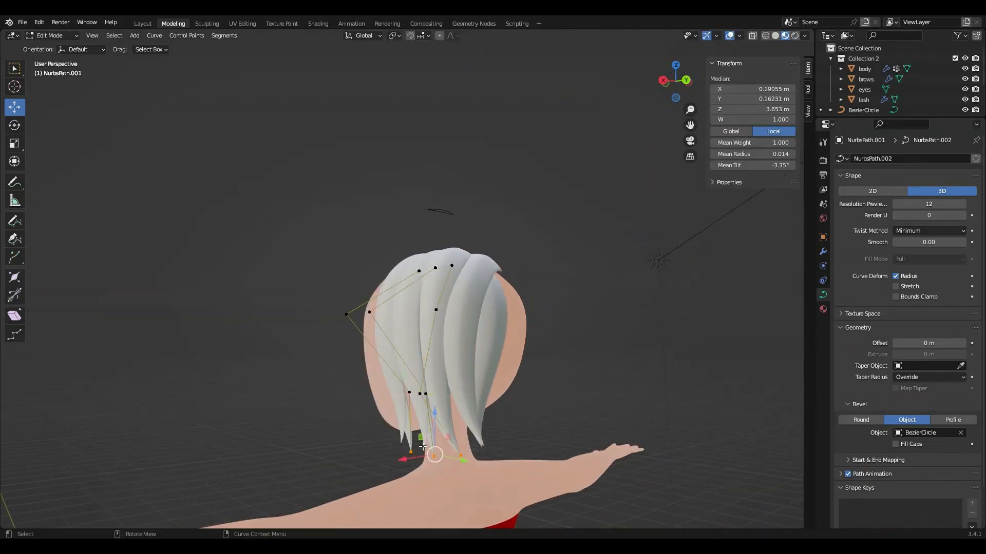
{"action": "mouse_move", "coordinate": [434, 455]}
{"action": "left_mouse_down"}
{"action": "mouse_move", "coordinate": [485, 494]}
{"action": "mouse_move", "coordinate": [443, 471]}
{"action": "left_mouse_up"}
Spread the inner strands' lower-middle control points, moving the back strand's about 0.05 m backward and the middle strand's about 0.04 m forward
{"action": "left_click_drag", "start_coordinate": [372, 416], "coordinate": [465, 388]}
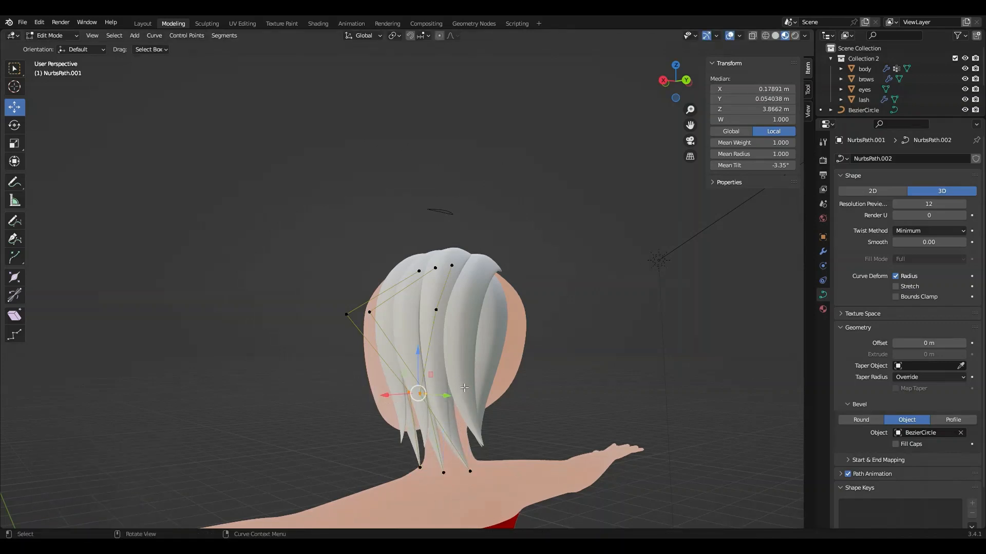
{"action": "middle_click_drag", "start_coordinate": [465, 388], "coordinate": [424, 395]}
{"action": "mouse_move", "coordinate": [426, 394]}
{"action": "left_mouse_down"}
{"action": "mouse_move", "coordinate": [444, 399]}
{"action": "mouse_move", "coordinate": [428, 400]}
{"action": "left_mouse_up"}
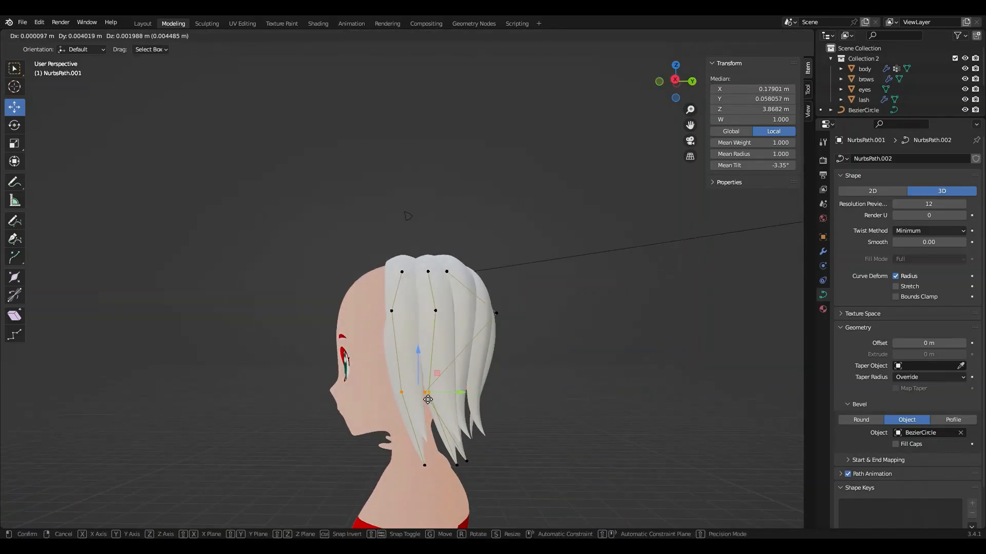
{"action": "left_click", "coordinate": [427, 399]}
{"action": "left_click", "coordinate": [427, 398]}
{"action": "key", "text": "g"}
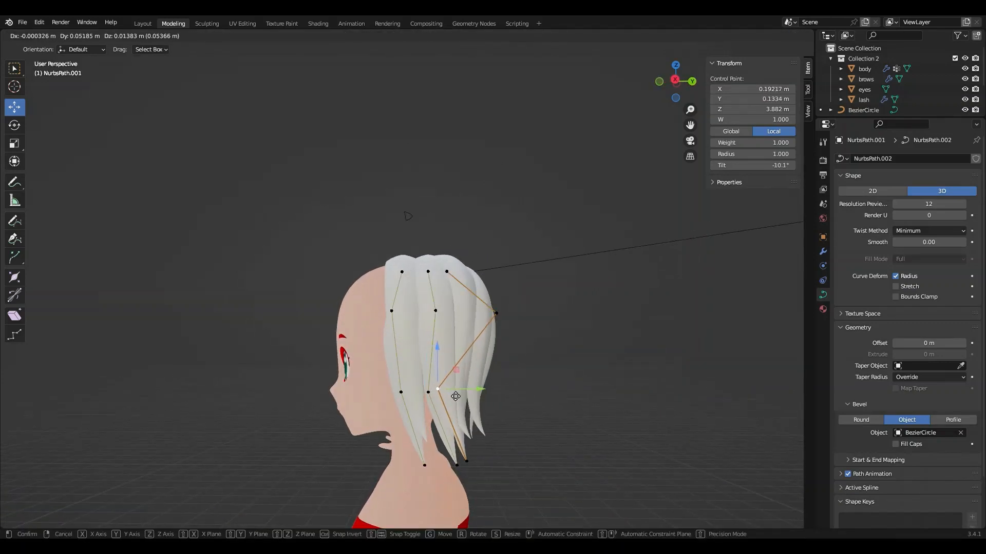
{"action": "left_click", "coordinate": [458, 396]}
{"action": "left_click", "coordinate": [440, 398]}
{"action": "left_click", "coordinate": [434, 399]}
{"action": "key", "text": "g"}
{"action": "left_click", "coordinate": [428, 410]}
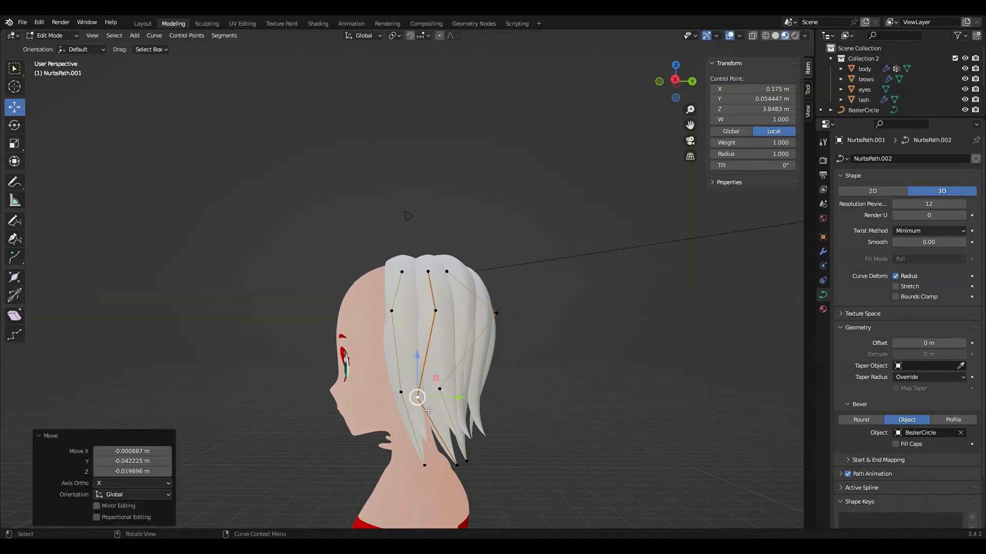
Reposition the middle inner strand's upper-middle control point against the side of the head
{"action": "middle_click_drag", "start_coordinate": [428, 410], "coordinate": [506, 423]}
{"action": "left_click", "coordinate": [399, 329]}
{"action": "key", "text": "g"}
{"action": "left_click", "coordinate": [424, 325]}
Raise the tips of the middle and front inner strands about 0.08 m, moving the front strand's tip about 0.05 m backward
{"action": "left_click", "coordinate": [456, 467]}
{"action": "key", "text": "g"}
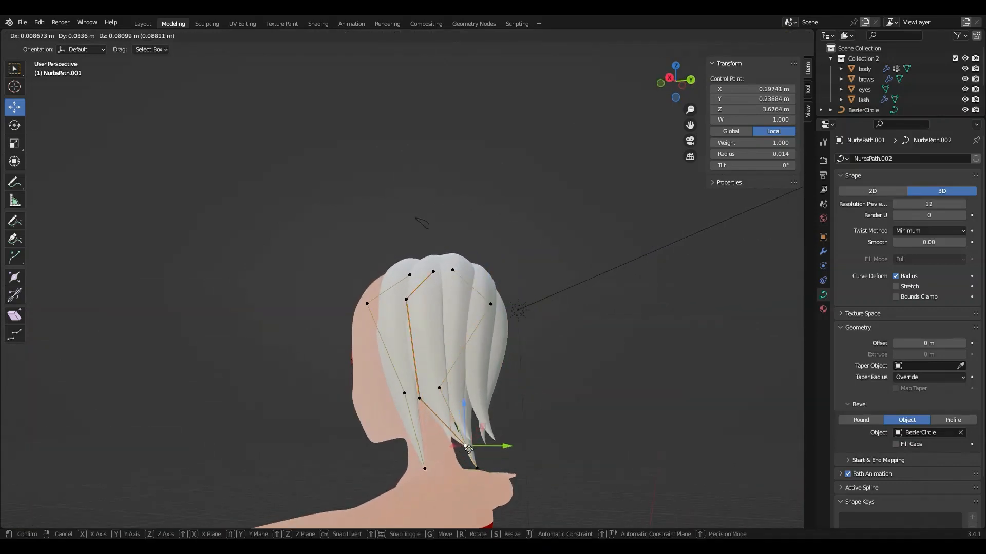
{"action": "left_click", "coordinate": [468, 449]}
{"action": "left_click", "coordinate": [425, 469]}
{"action": "key", "text": "g"}
{"action": "left_click", "coordinate": [484, 473]}
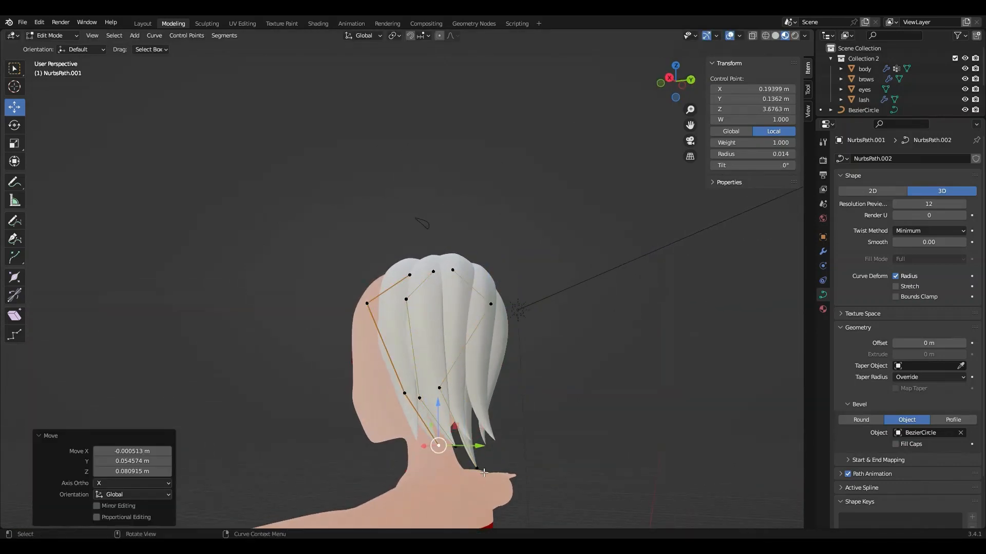
{"action": "left_click", "coordinate": [483, 472]}
In Object Mode, select both hair curves, NurbsPath and NurbsPath.001, and join them into one object
{"action": "middle_click_drag", "start_coordinate": [573, 482], "coordinate": [501, 468]}
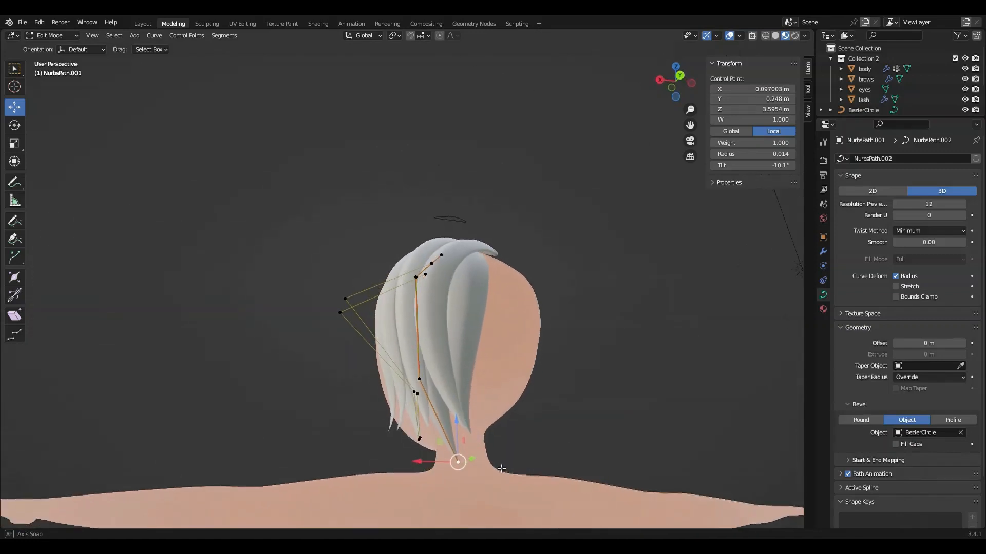
{"action": "scroll", "coordinate": [482, 437], "scroll_direction": "up", "scroll_amount": 5}
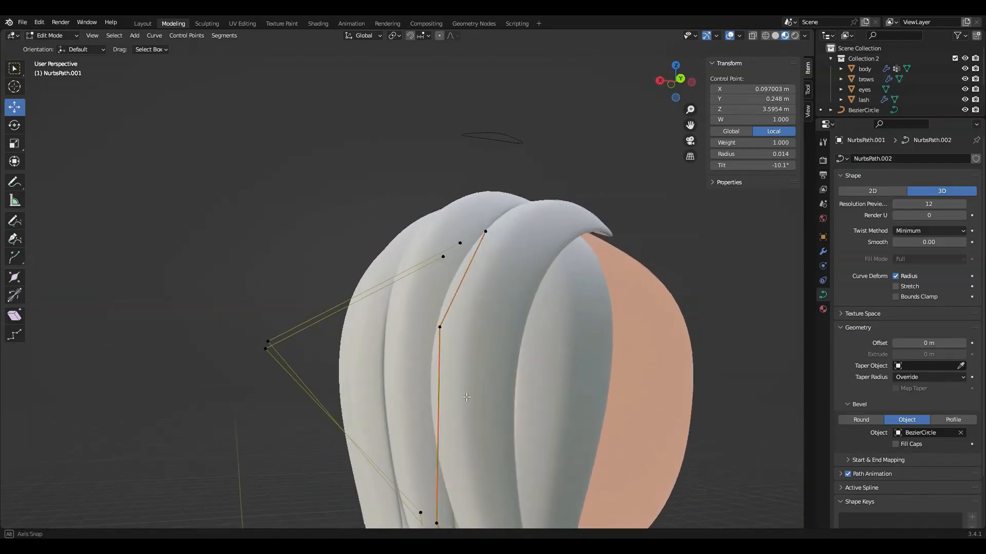
{"action": "middle_click_drag", "start_coordinate": [467, 397], "coordinate": [2, 395]}
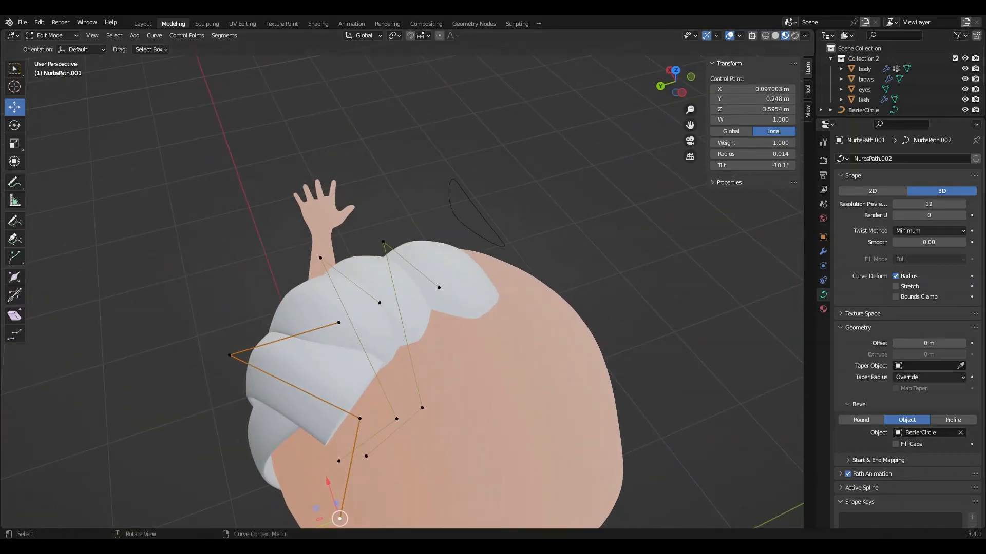
{"action": "left_click", "coordinate": [140, 23]}
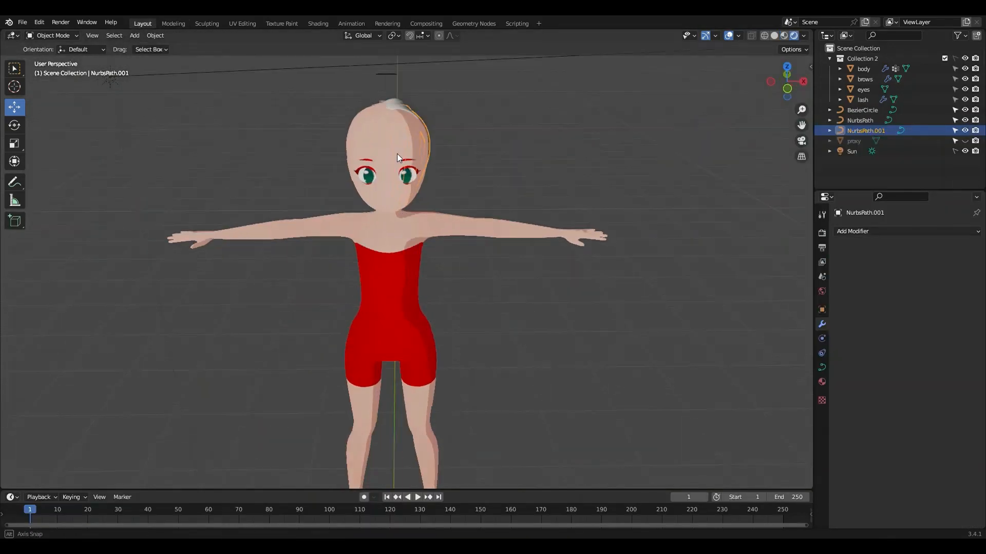
{"action": "middle_click_drag", "start_coordinate": [397, 153], "coordinate": [432, 180]}
{"action": "left_click", "coordinate": [447, 162], "text": "shift"}
{"action": "right_click", "coordinate": [448, 162]}
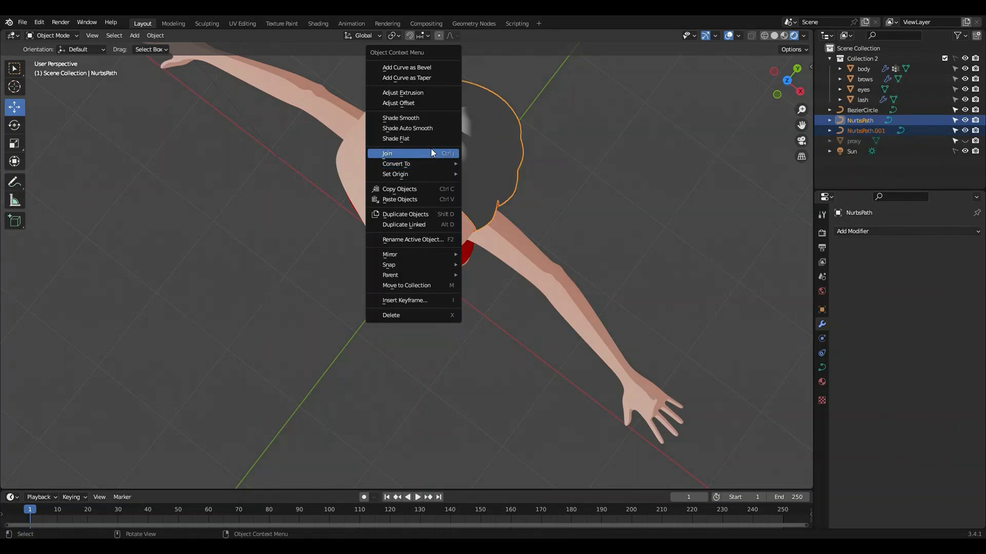
{"action": "left_click", "coordinate": [431, 149]}
Add a Mirror modifier on the X axis to the joined hair curve
{"action": "left_click", "coordinate": [901, 230]}
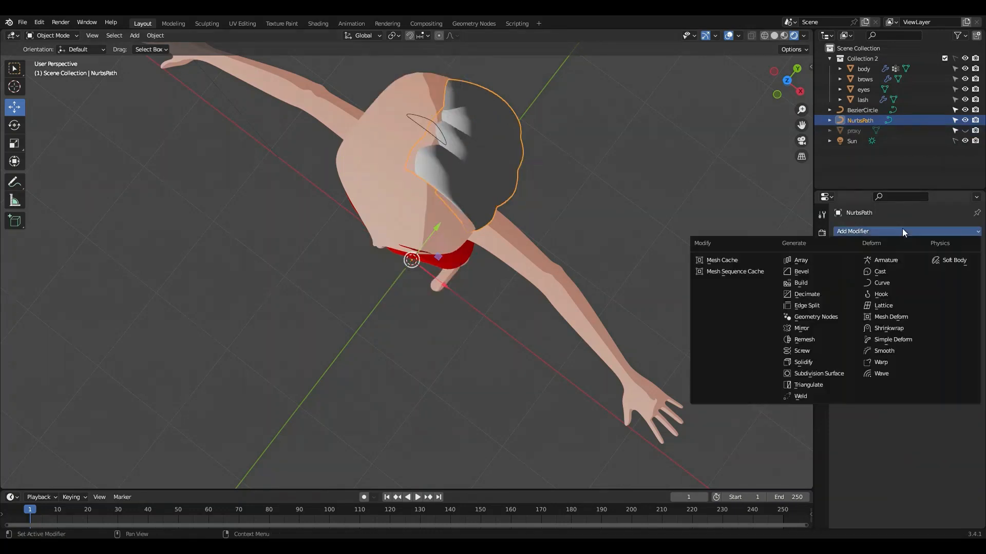
{"action": "left_click", "coordinate": [819, 329]}
{"action": "middle_click_drag", "start_coordinate": [785, 326], "coordinate": [440, 207]}
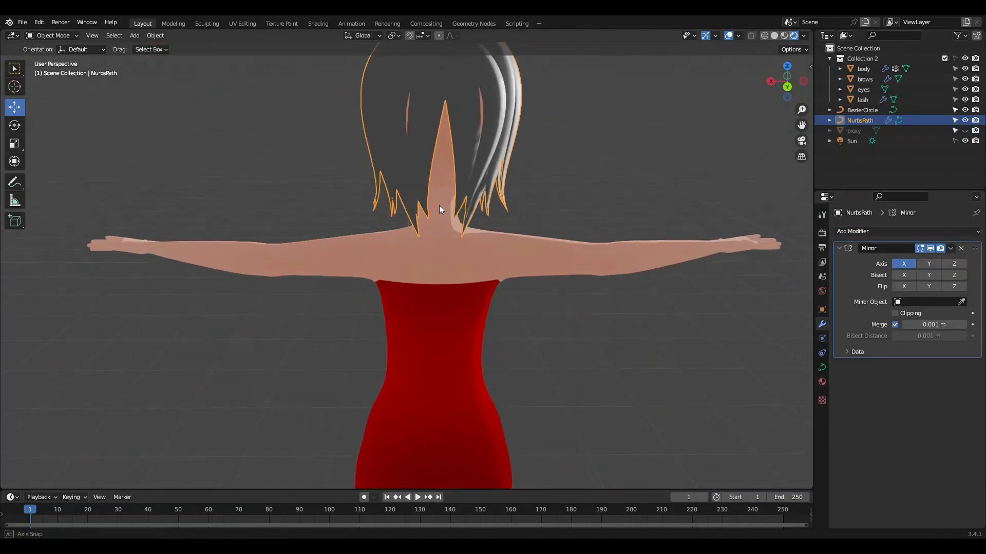
Return to editing the hair curve and move the rearmost strand's upper-middle control point outward at the back of the head
{"action": "left_click", "coordinate": [173, 23]}
{"action": "middle_click_drag", "start_coordinate": [475, 335], "coordinate": [363, 330]}
{"action": "left_click", "coordinate": [441, 338]}
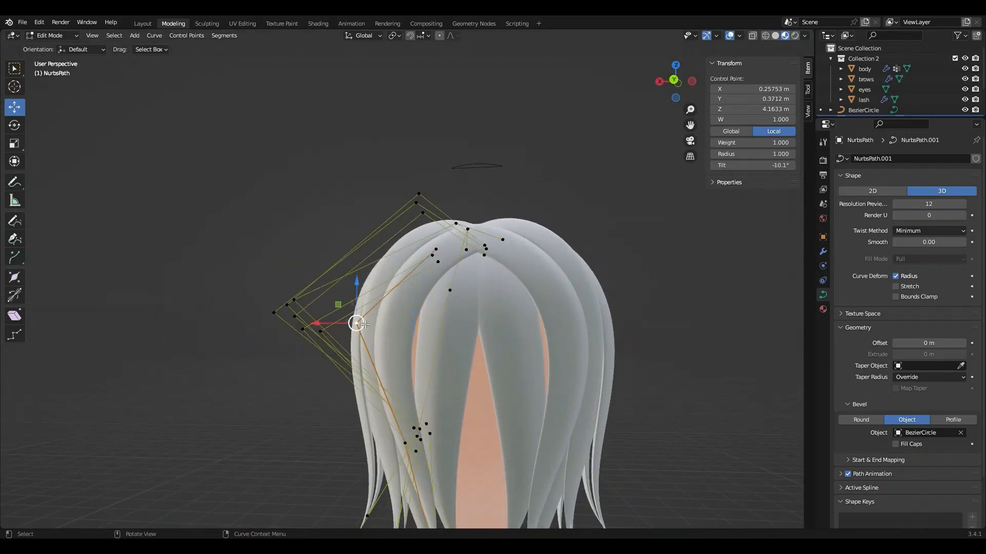
{"action": "middle_click_drag", "start_coordinate": [440, 338], "coordinate": [431, 349]}
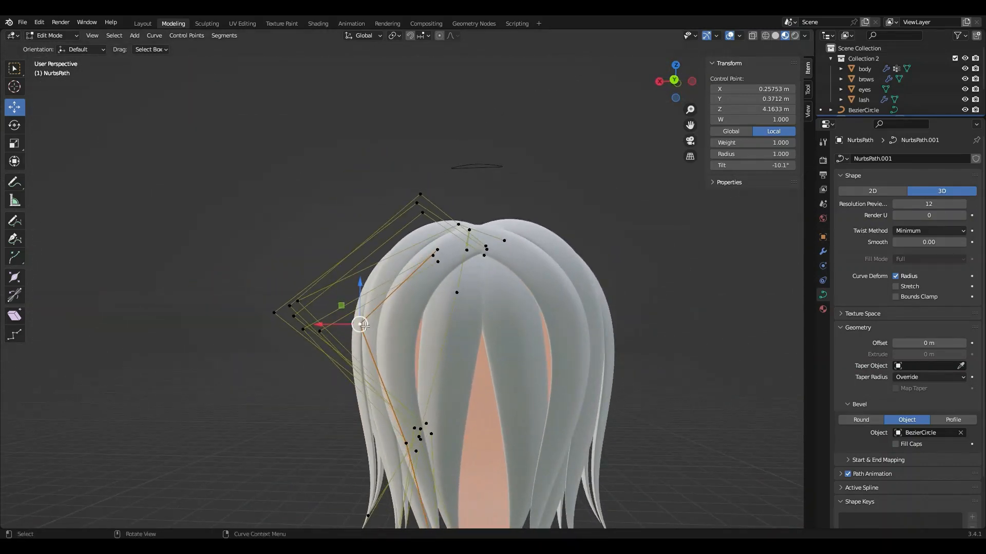
{"action": "mouse_move", "coordinate": [365, 326]}
{"action": "left_mouse_down"}
{"action": "mouse_move", "coordinate": [374, 325]}
{"action": "mouse_move", "coordinate": [359, 327]}
{"action": "left_mouse_up"}
{"action": "left_click", "coordinate": [455, 306]}
{"action": "left_click_drag", "start_coordinate": [453, 303], "coordinate": [427, 306]}
Duplicate the foremost side strand about 0.08 m forward and separate the copy into its own curve object
{"action": "scroll", "coordinate": [577, 342], "scroll_direction": "down", "scroll_amount": 4}
{"action": "left_click", "coordinate": [578, 349]}
{"action": "middle_click_drag", "start_coordinate": [502, 352], "coordinate": [413, 319]}
{"action": "middle_click_drag", "start_coordinate": [550, 311], "coordinate": [364, 377]}
{"action": "scroll", "coordinate": [366, 347], "scroll_direction": "up", "scroll_amount": 3}
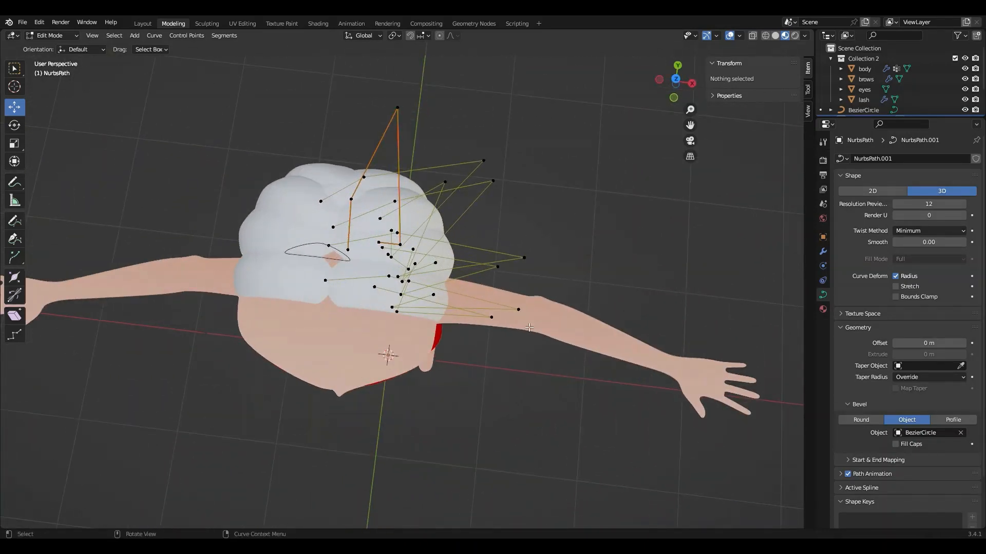
{"action": "left_click", "coordinate": [484, 316]}
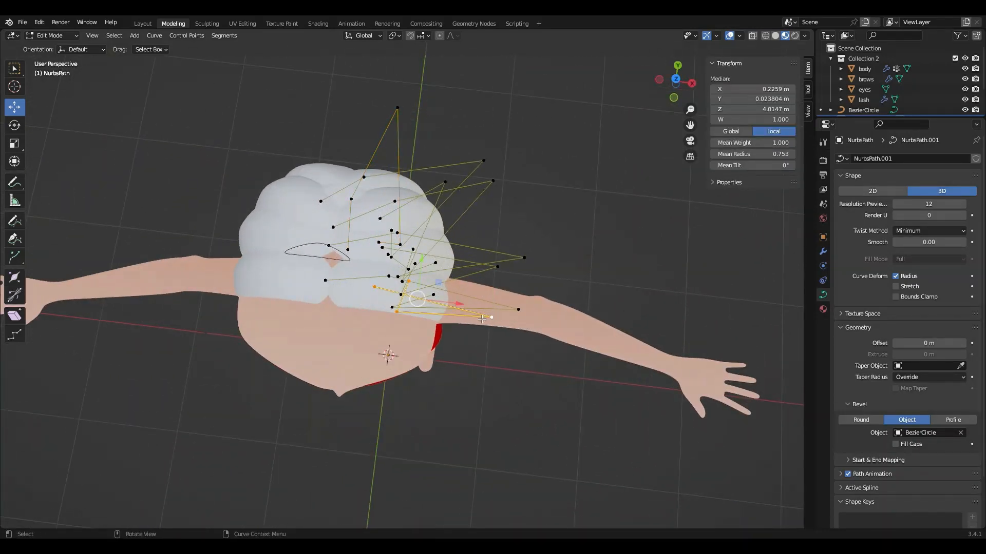
{"action": "key", "text": "shift+d"}
{"action": "left_click", "coordinate": [529, 389]}
{"action": "right_click", "coordinate": [529, 389]}
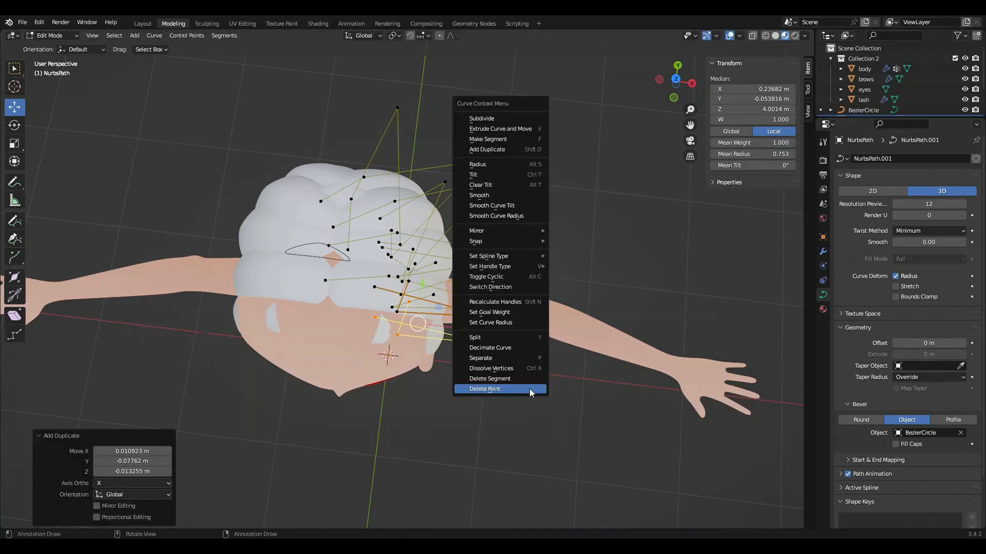
{"action": "left_click", "coordinate": [503, 358]}
{"action": "left_click", "coordinate": [503, 359]}
Open only the separated strand object, NurbsPath.001, for editing and rotate the strand about 83° in the view from above
{"action": "left_click", "coordinate": [152, 21]}
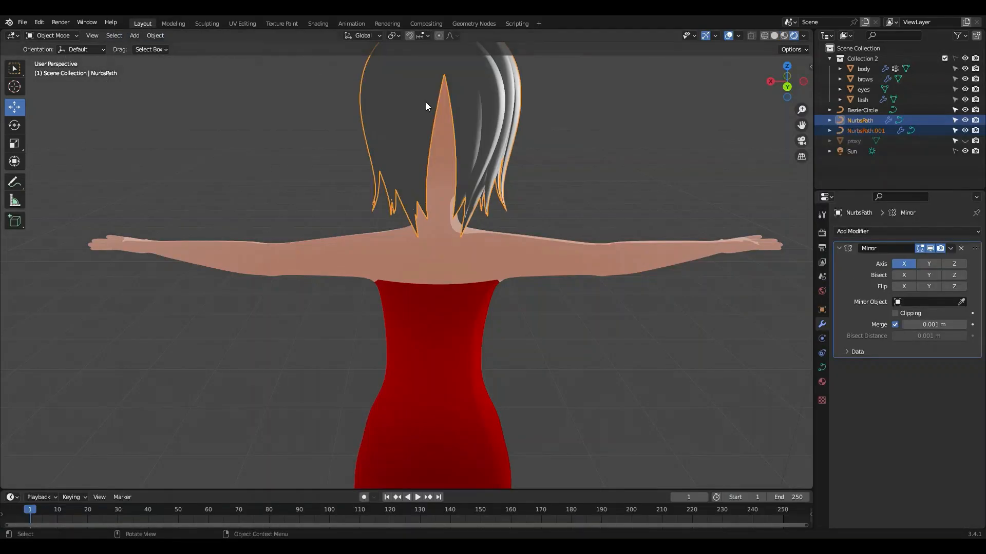
{"action": "middle_click_drag", "start_coordinate": [426, 101], "coordinate": [328, 155]}
{"action": "left_click", "coordinate": [397, 68]}
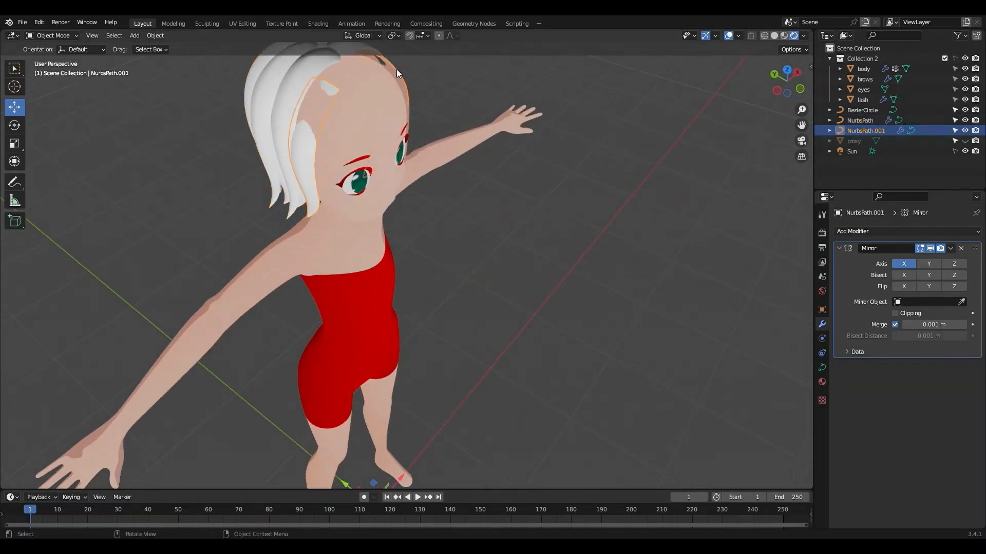
{"action": "key", "text": "ctrl+Page_Down"}
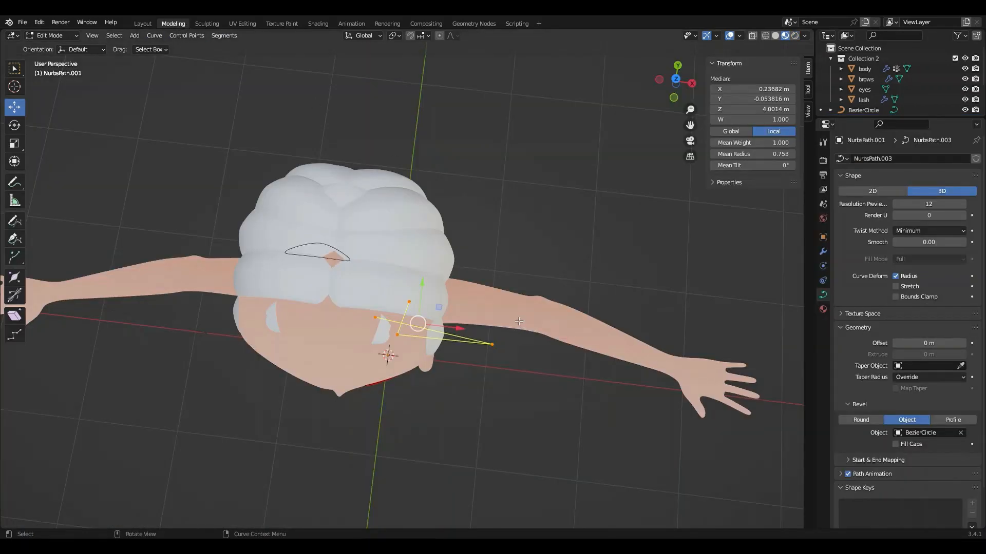
{"action": "key", "text": "r"}
{"action": "left_click", "coordinate": [636, 80]}
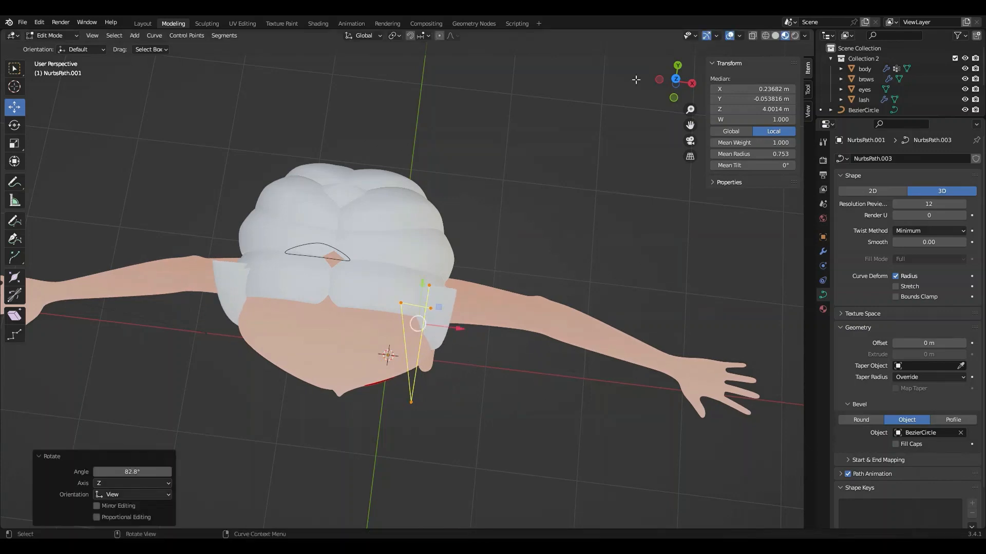
From the right side view, move the strand about 0.16 m forward and 0.07 m up, and rotate it about 19° along the forehead
{"action": "left_click", "coordinate": [702, 91]}
{"action": "left_click", "coordinate": [693, 84]}
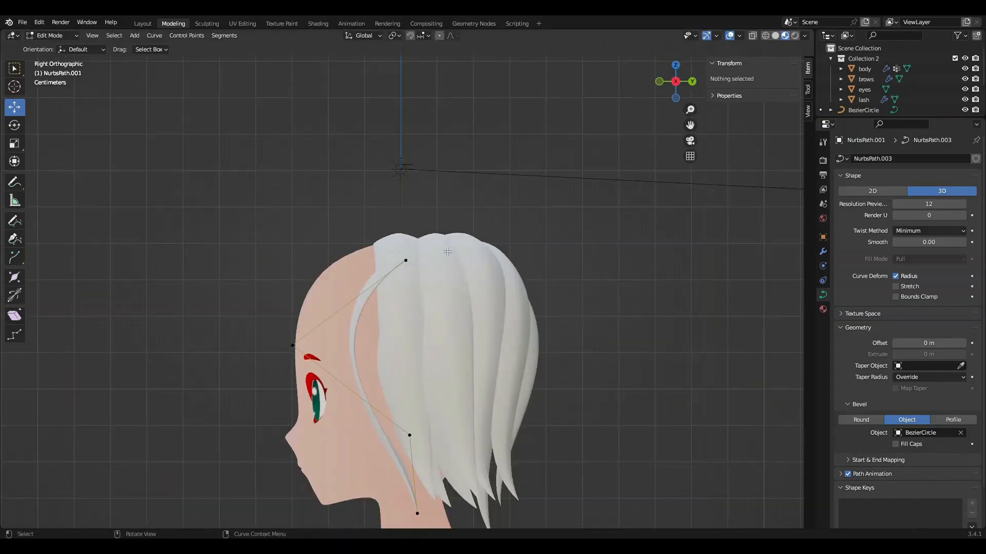
{"action": "key", "text": "a"}
{"action": "key", "text": "g"}
{"action": "left_click", "coordinate": [352, 338]}
{"action": "key", "text": "r"}
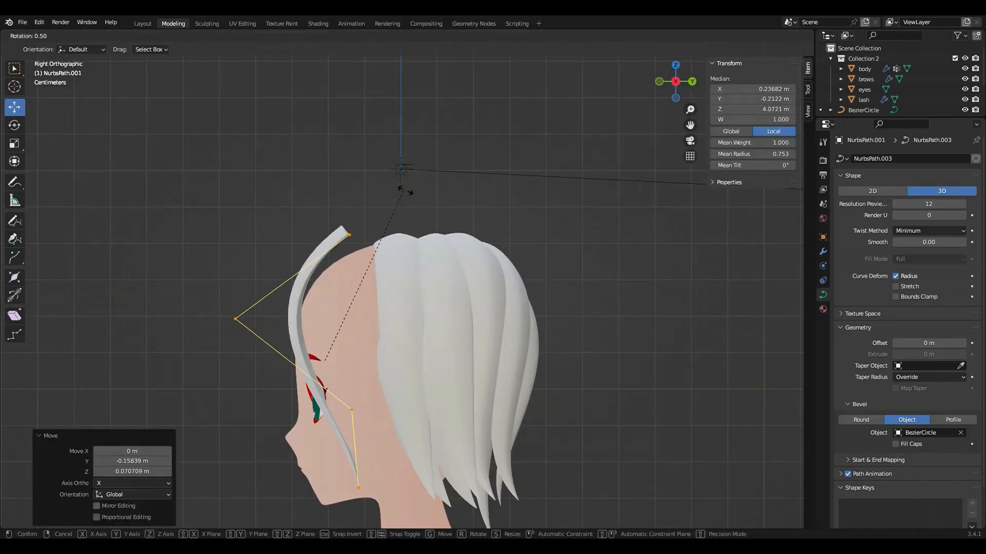
{"action": "left_click", "coordinate": [453, 234]}
{"action": "key", "text": "g"}
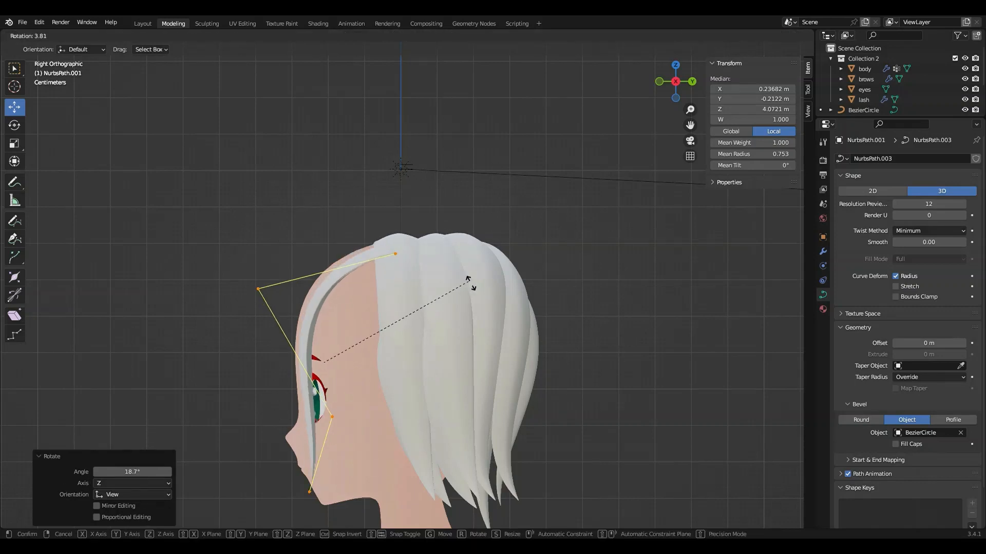
{"action": "left_click", "coordinate": [464, 295]}
Move the bang strand about 0.18 m along negative X toward the middle of the forehead and rotate it to align with the face
{"action": "middle_click_drag", "start_coordinate": [464, 294], "coordinate": [440, 392]}
{"action": "key", "text": "g"}
{"action": "left_click_drag", "start_coordinate": [408, 398], "coordinate": [411, 397]}
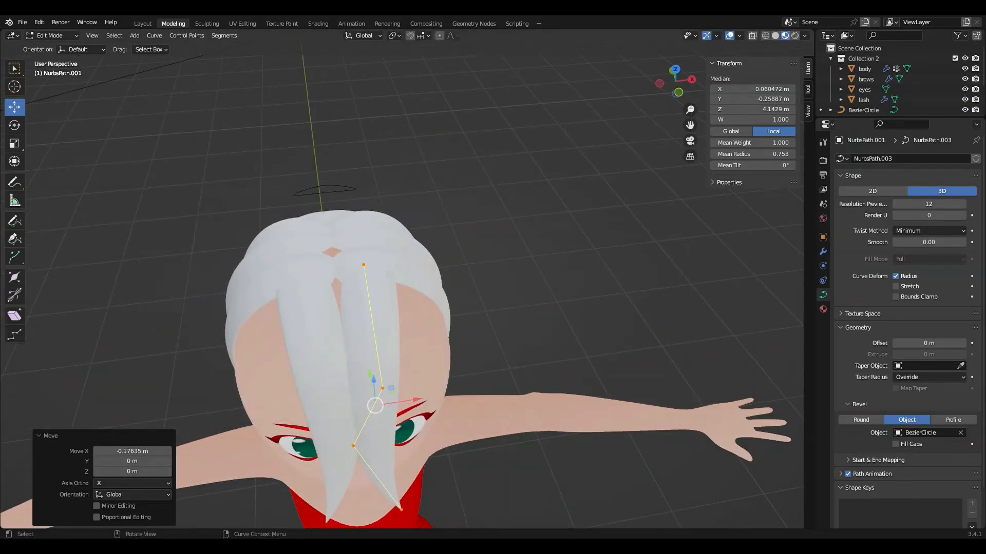
{"action": "key", "text": "r"}
{"action": "left_click", "coordinate": [559, 260]}
Shorten the bang strand by raising its tip about 0.30 m and moving it 0.12 m back, and adjust its lower-middle control point
{"action": "left_click", "coordinate": [377, 387]}
{"action": "middle_click_drag", "start_coordinate": [413, 416], "coordinate": [316, 380]}
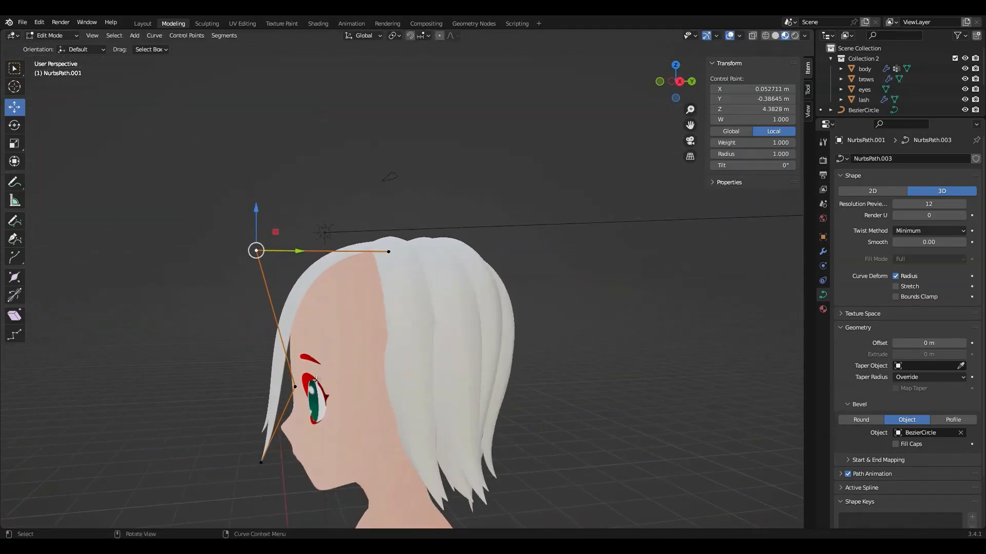
{"action": "key", "text": "g"}
{"action": "left_click", "coordinate": [316, 355]}
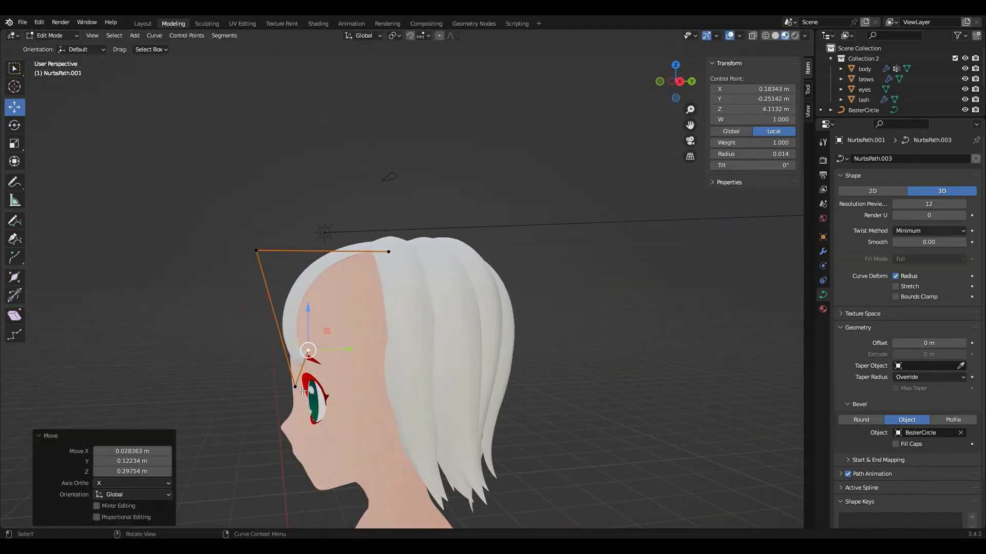
{"action": "left_click", "coordinate": [296, 393]}
{"action": "key", "text": "g"}
{"action": "left_click", "coordinate": [293, 383]}
From the top view, duplicate the whole bang strand about 0.10 m along X and rotate the copy to follow the forehead's curve
{"action": "middle_click_drag", "start_coordinate": [294, 381], "coordinate": [405, 359]}
{"action": "left_click", "coordinate": [355, 252]}
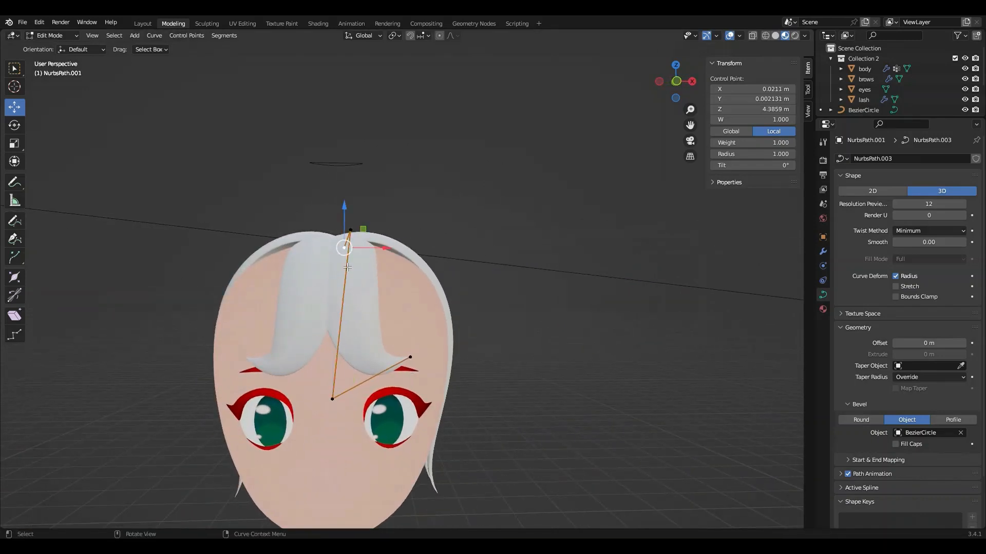
{"action": "key", "text": "a"}
{"action": "middle_click_drag", "start_coordinate": [462, 257], "coordinate": [469, 348]}
{"action": "left_click", "coordinate": [673, 75]}
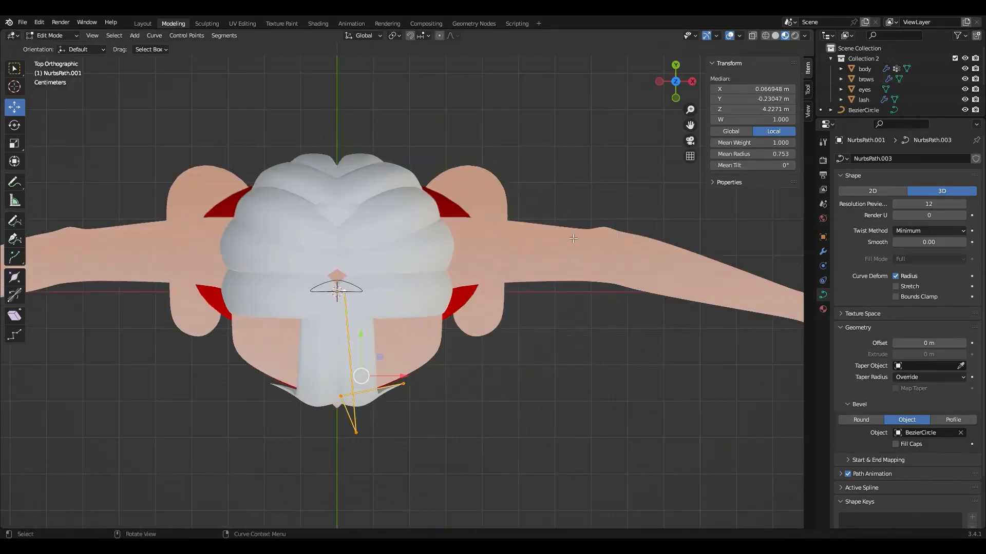
{"action": "key", "text": "shift+d"}
{"action": "left_click", "coordinate": [572, 282]}
{"action": "key", "text": "r"}
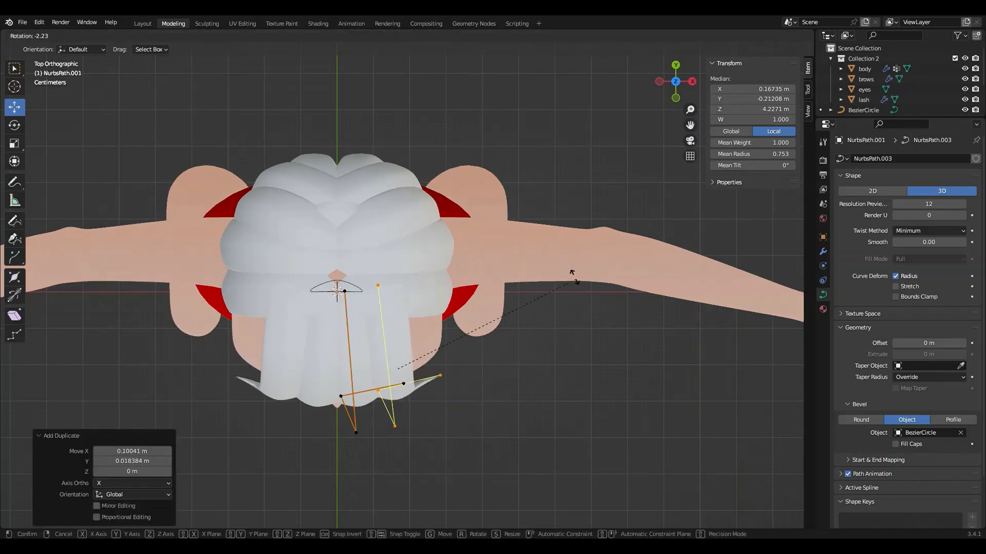
{"action": "left_click", "coordinate": [530, 226]}
{"action": "left_click_drag", "start_coordinate": [399, 368], "coordinate": [404, 368]}
Duplicate the second bang about 0.11 m toward the temple, rotate the copy around the head, and select its upper-middle control point
{"action": "key", "text": "shift+d"}
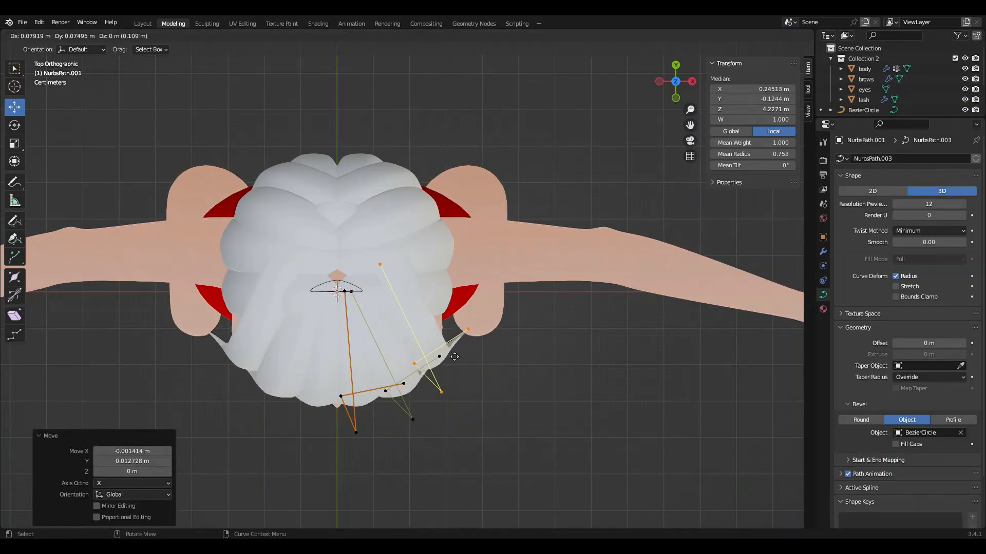
{"action": "left_click", "coordinate": [454, 357]}
{"action": "key", "text": "r"}
{"action": "left_click", "coordinate": [517, 239]}
{"action": "middle_click_drag", "start_coordinate": [505, 382], "coordinate": [473, 280]}
{"action": "left_click", "coordinate": [407, 251]}
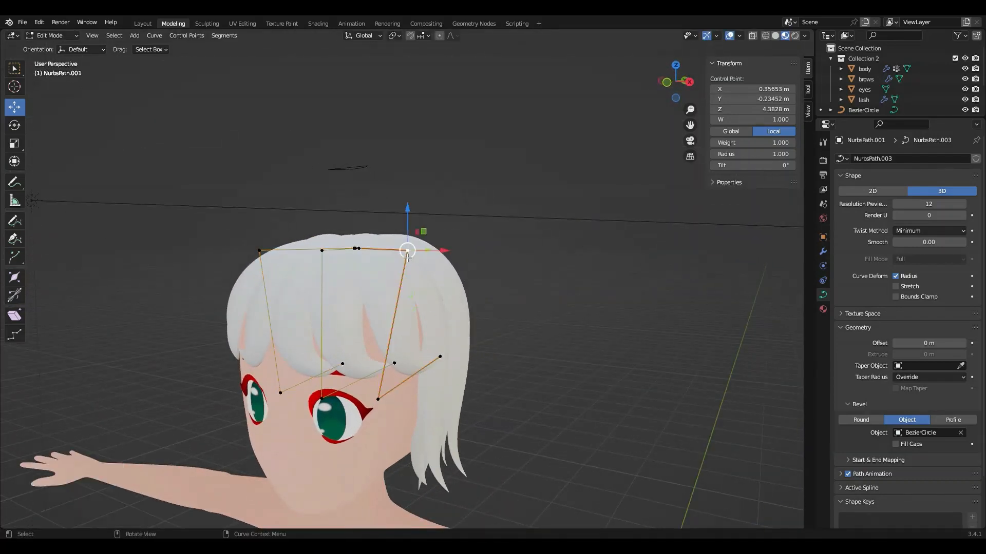
Pull the temple bang's upper-middle control point down toward the face and lower the second bang's tip about 0.02 m
{"action": "left_click_drag", "start_coordinate": [405, 253], "coordinate": [372, 289]}
{"action": "left_click", "coordinate": [398, 362]}
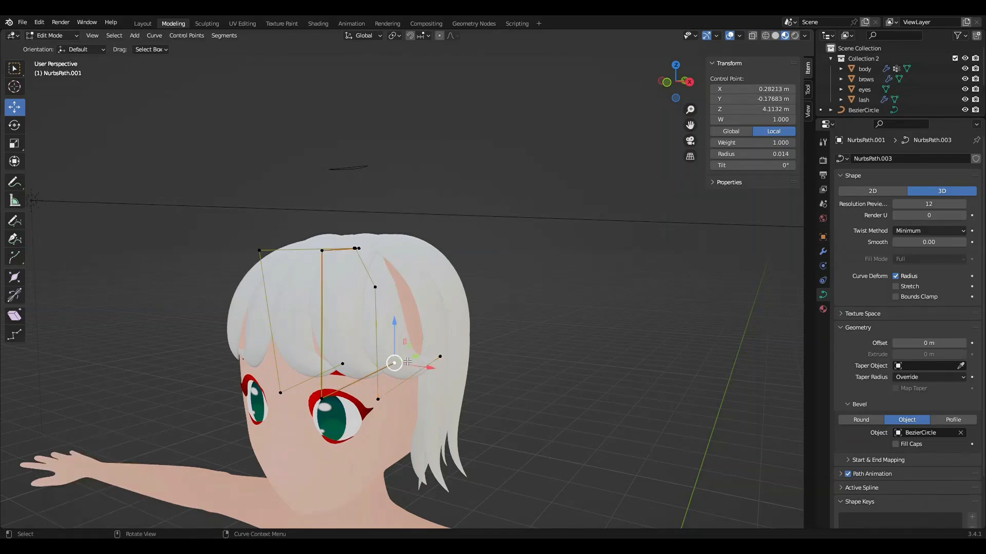
{"action": "middle_click_drag", "start_coordinate": [403, 363], "coordinate": [351, 397]}
{"action": "left_click_drag", "start_coordinate": [342, 368], "coordinate": [337, 375]}
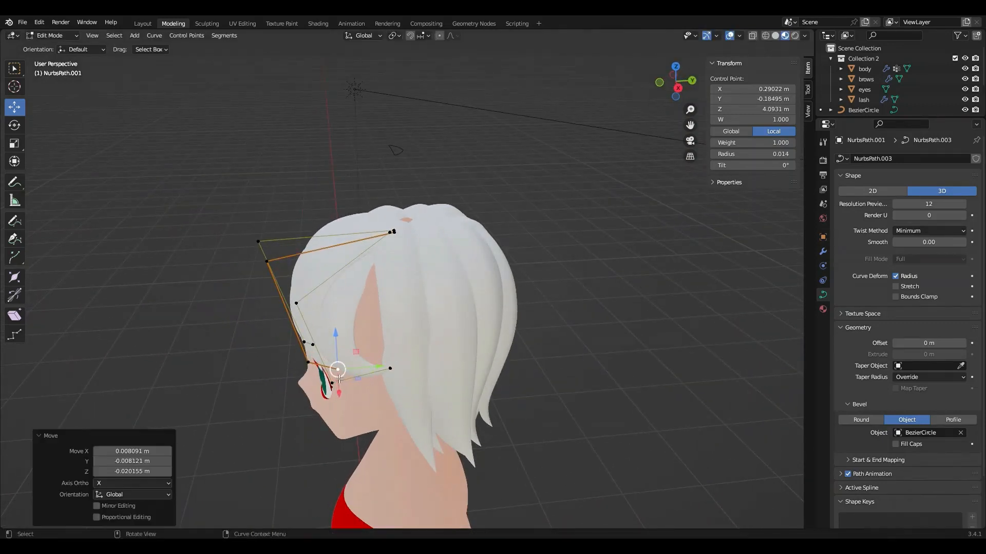
Lower the tip of the bang nearest the middle of the forehead about 0.03 m and bring it about 0.015 m forward
{"action": "middle_click_drag", "start_coordinate": [337, 375], "coordinate": [470, 318]}
{"action": "middle_click_drag", "start_coordinate": [416, 256], "coordinate": [397, 281]}
{"action": "left_click", "coordinate": [384, 363]}
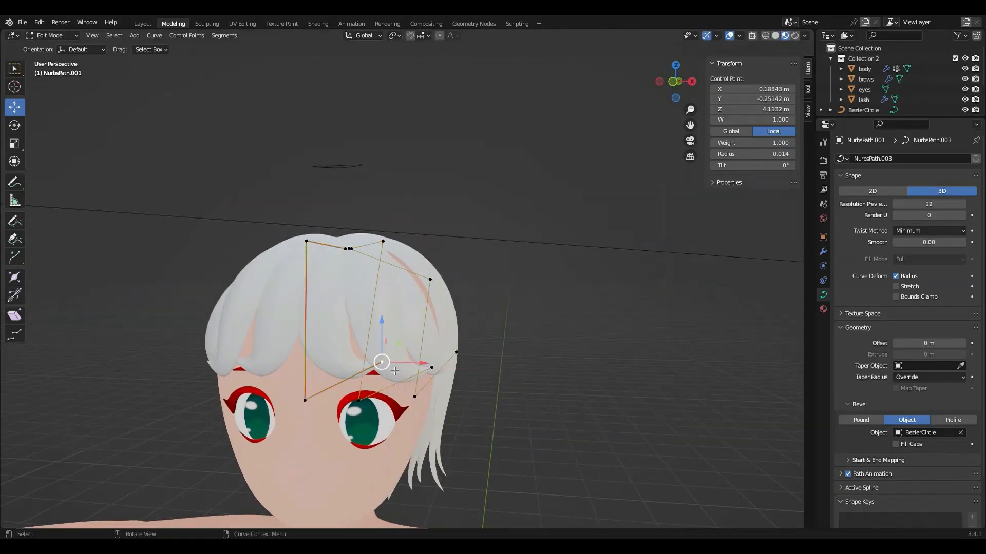
{"action": "left_click_drag", "start_coordinate": [386, 366], "coordinate": [392, 387]}
{"action": "left_click", "coordinate": [393, 378]}
{"action": "middle_click_drag", "start_coordinate": [393, 378], "coordinate": [398, 337]}
{"action": "key", "text": "g"}
{"action": "left_click", "coordinate": [330, 389]}
{"action": "key", "text": "g"}
{"action": "left_click", "coordinate": [337, 386]}
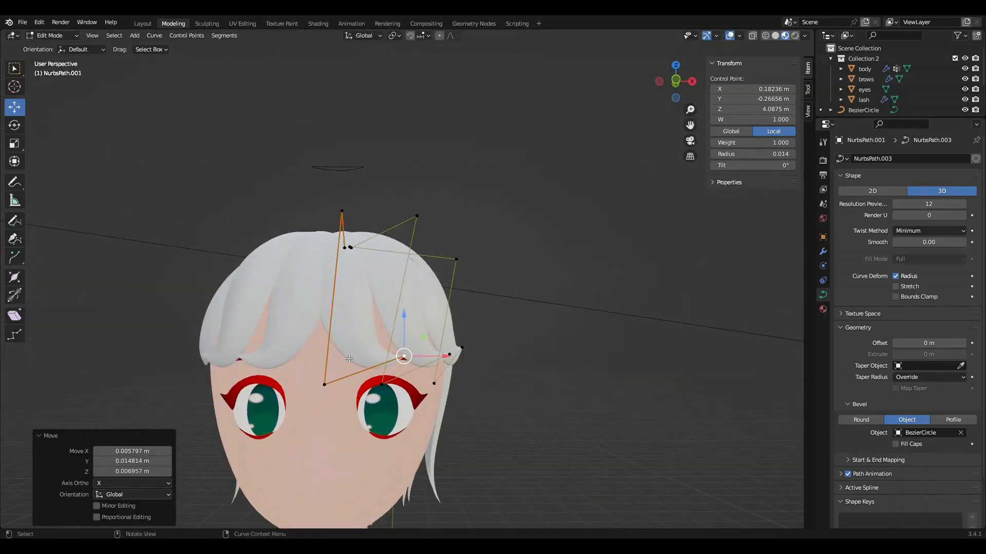
Move the middle bang's lower-middle control point about 0.02 m along X and raise it about 0.02 m
{"action": "left_click", "coordinate": [352, 367]}
{"action": "left_click", "coordinate": [334, 381]}
{"action": "mouse_move", "coordinate": [330, 391]}
{"action": "left_mouse_down"}
{"action": "mouse_move", "coordinate": [359, 370]}
{"action": "mouse_move", "coordinate": [344, 385]}
{"action": "left_mouse_up"}
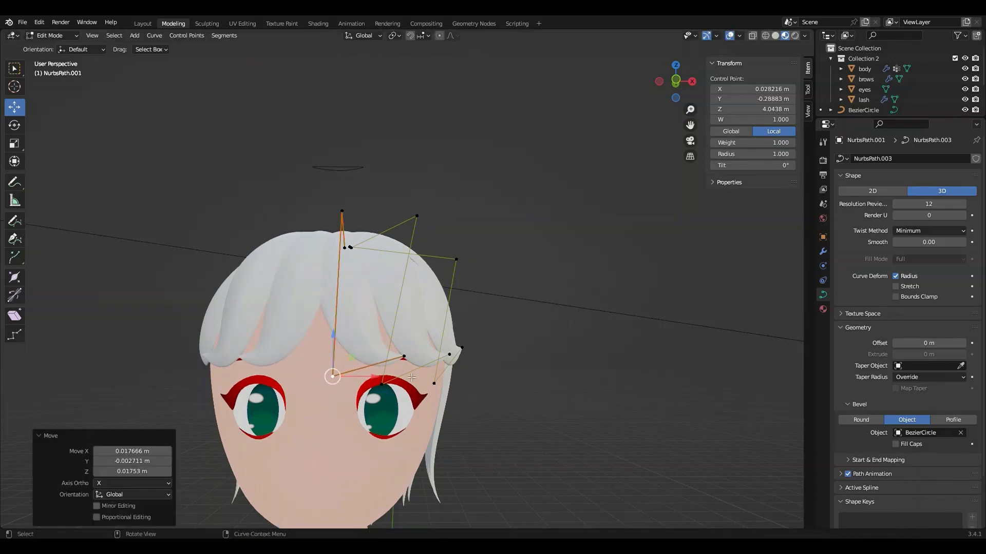
Edit the side-and-back hair curve and duplicate its whole front side strand about 0.1 m toward the face
{"action": "middle_click_drag", "start_coordinate": [344, 385], "coordinate": [290, 421]}
{"action": "left_click", "coordinate": [140, 24]}
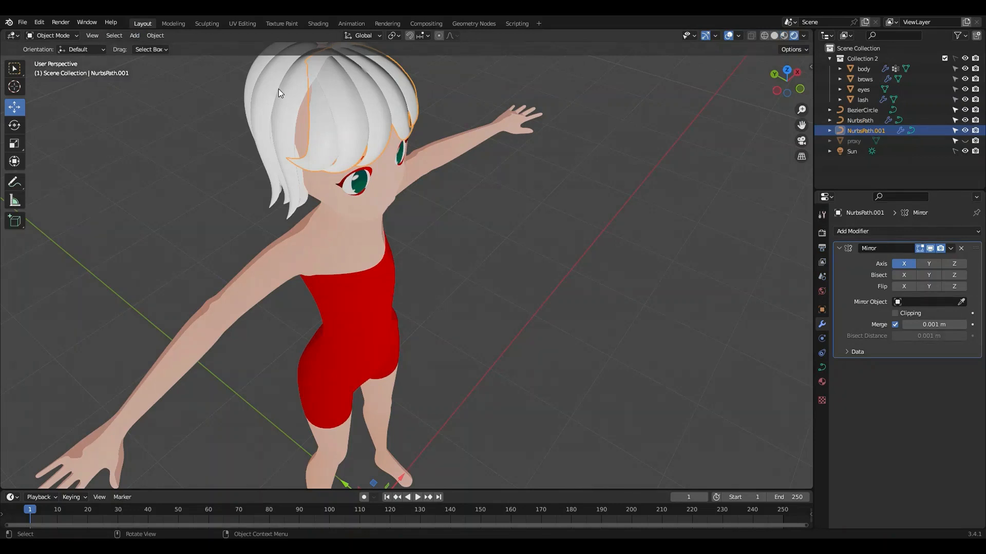
{"action": "left_click", "coordinate": [174, 23]}
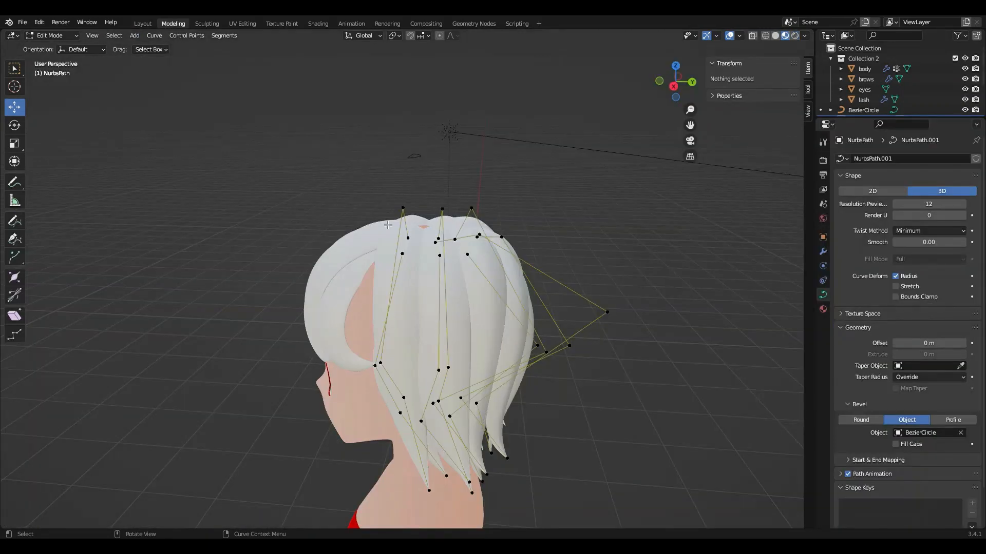
{"action": "left_click", "coordinate": [403, 209]}
{"action": "key", "text": "l"}
{"action": "middle_click_drag", "start_coordinate": [403, 212], "coordinate": [414, 305]}
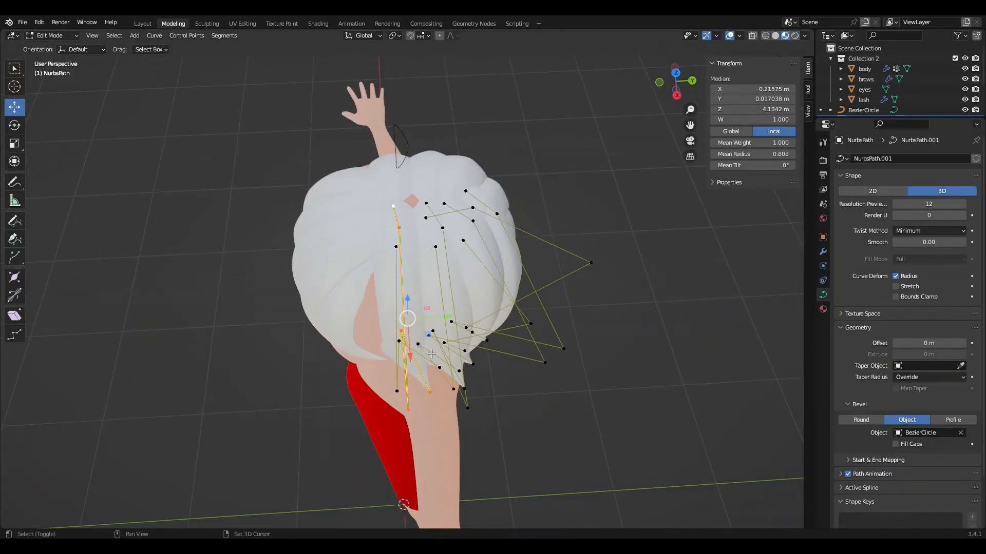
{"action": "key", "text": "g"}
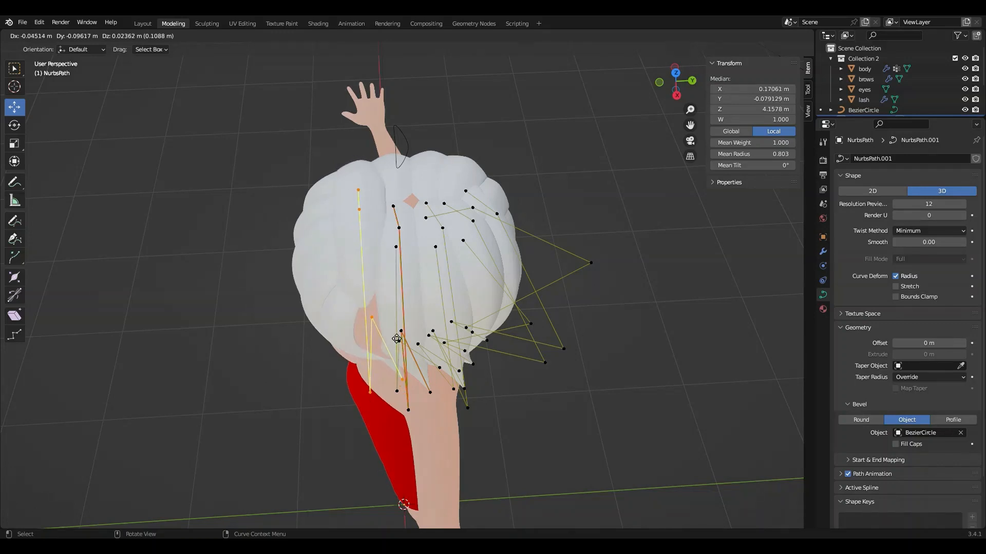
{"action": "left_click", "coordinate": [393, 337]}
Move the copied strand's root back to the crown and shift its upper control point about 0.02 m backward
{"action": "left_click", "coordinate": [360, 206]}
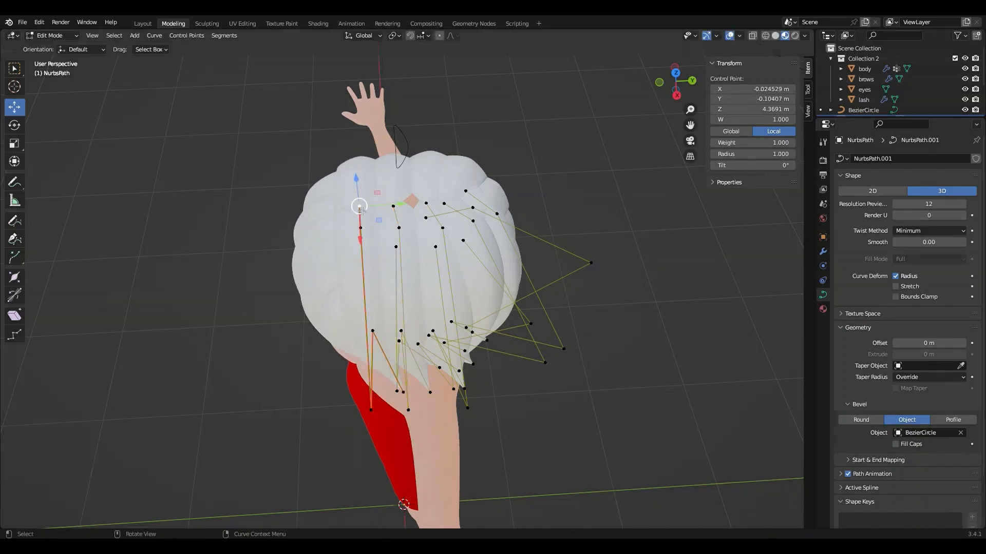
{"action": "key", "text": "g"}
{"action": "left_click", "coordinate": [379, 232]}
{"action": "key", "text": "g"}
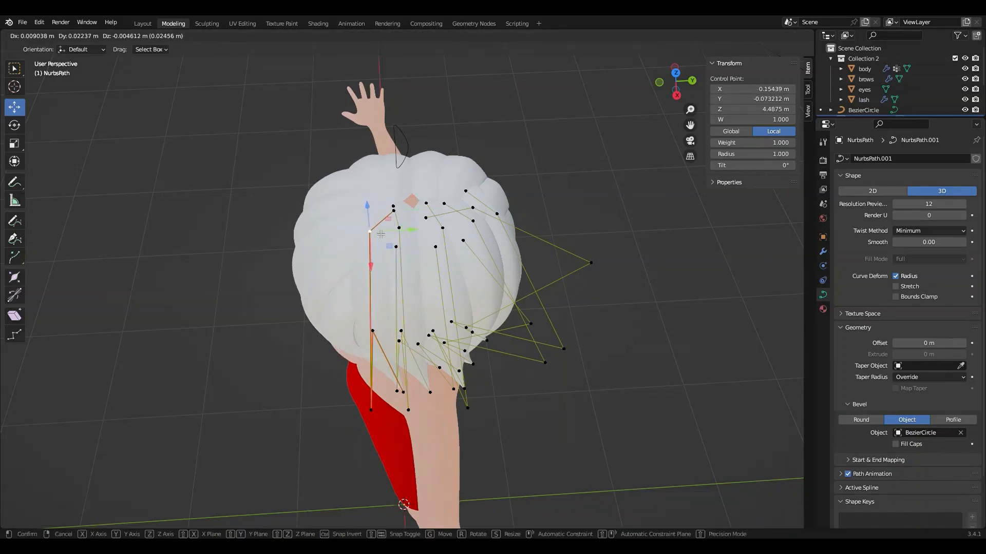
{"action": "left_click", "coordinate": [381, 235]}
Reposition the root of the back strand beside the crown gap to close the hole along the parting
{"action": "middle_click_drag", "start_coordinate": [382, 235], "coordinate": [529, 243]}
{"action": "scroll", "coordinate": [524, 244], "scroll_direction": "up", "scroll_amount": 3}
{"action": "left_click", "coordinate": [254, 205]}
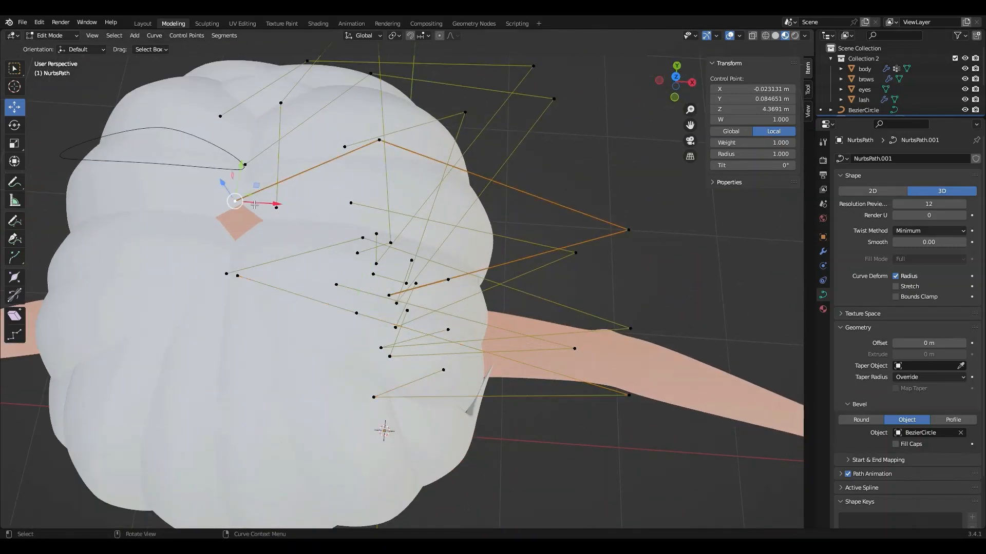
{"action": "key", "text": "g"}
{"action": "left_click", "coordinate": [248, 215]}
{"action": "middle_click_drag", "start_coordinate": [247, 215], "coordinate": [271, 198]}
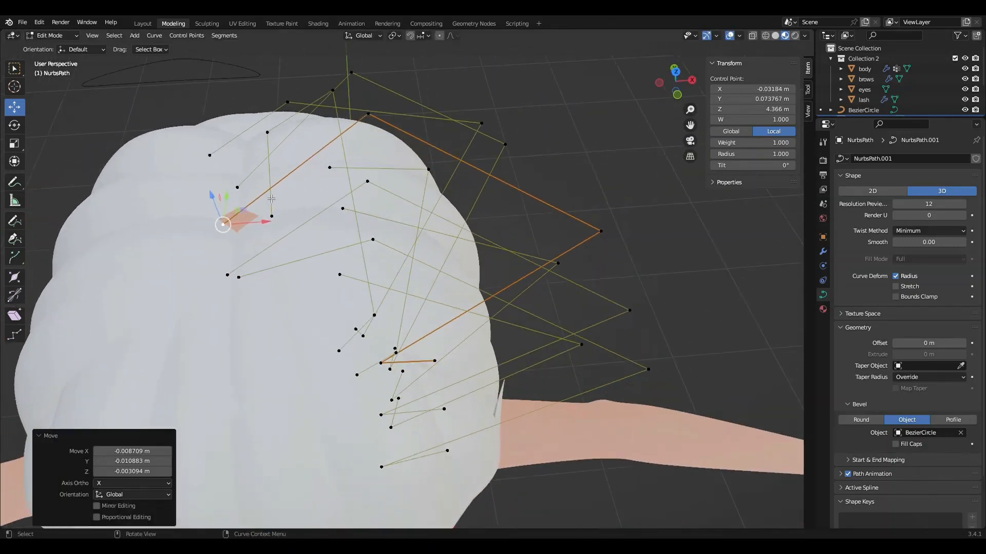
{"action": "key", "text": "g"}
{"action": "left_click", "coordinate": [221, 210]}
Move the root of the side strand in front of the crown gap about 0.017 m back and 0.012 m up
{"action": "left_click", "coordinate": [227, 275]}
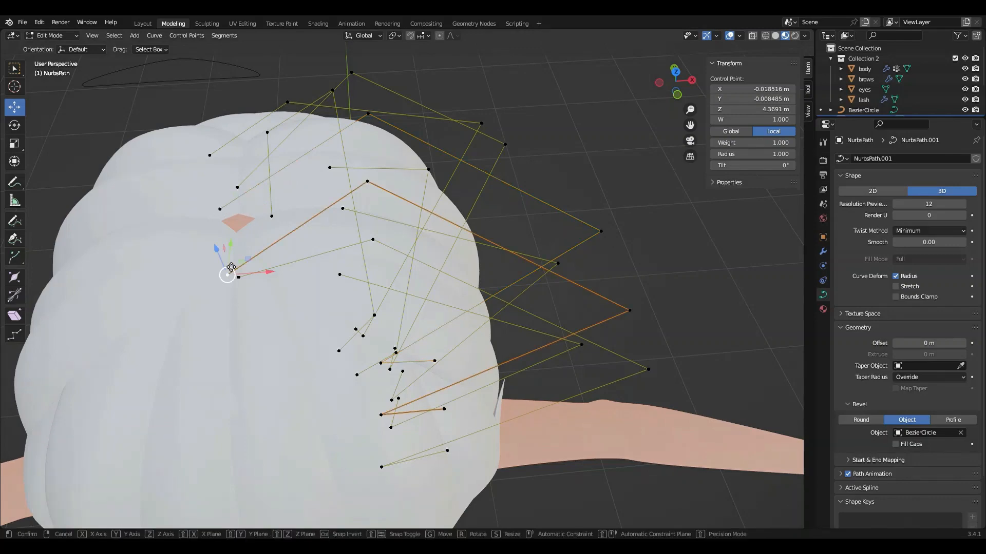
{"action": "key", "text": "g"}
{"action": "left_click", "coordinate": [228, 257]}
Duplicate a whole side strand about 0.72 m outward along X and separate the copy into its own curve object
{"action": "scroll", "coordinate": [228, 257], "scroll_direction": "down", "scroll_amount": 3}
{"action": "middle_click_drag", "start_coordinate": [228, 257], "coordinate": [149, 297]}
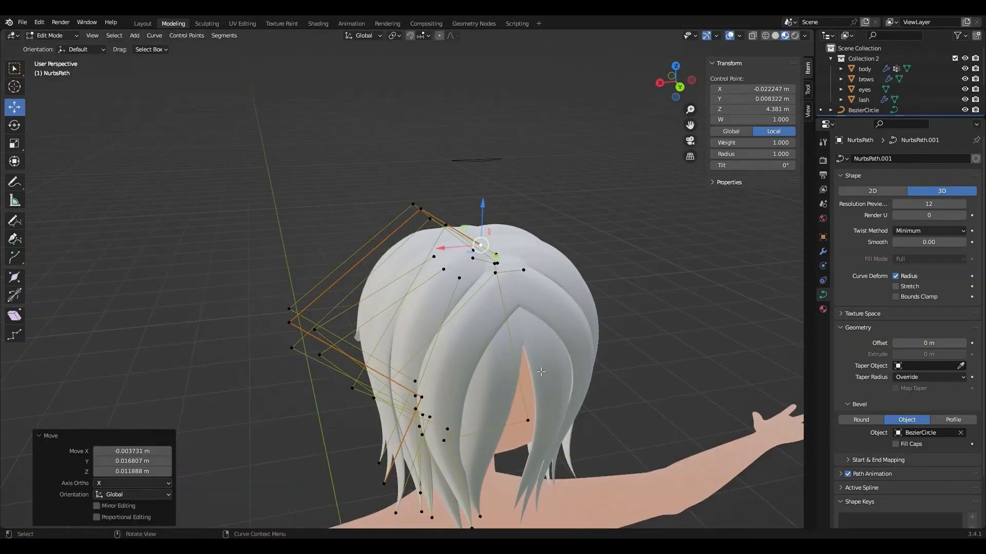
{"action": "left_click", "coordinate": [519, 368]}
{"action": "middle_click_drag", "start_coordinate": [520, 367], "coordinate": [405, 216]}
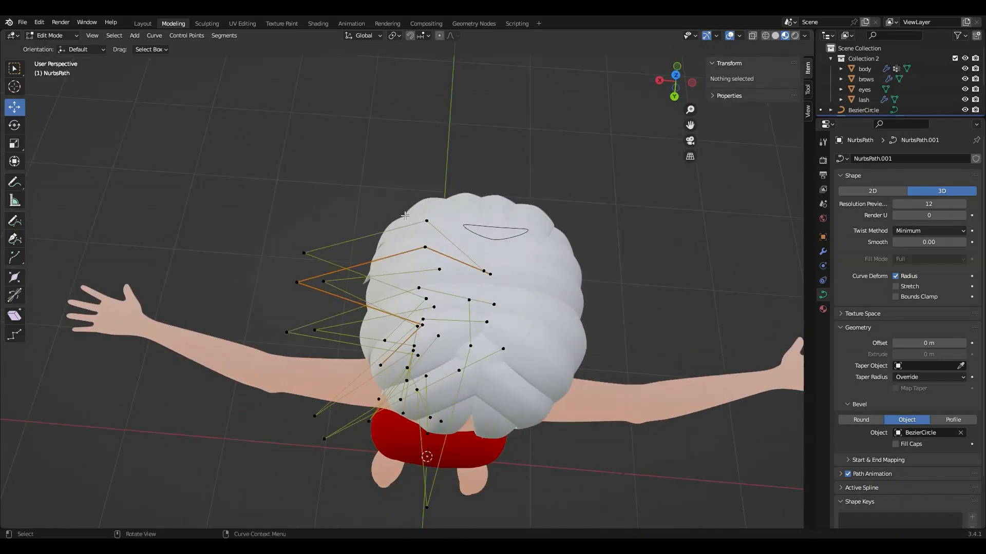
{"action": "left_click", "coordinate": [404, 262]}
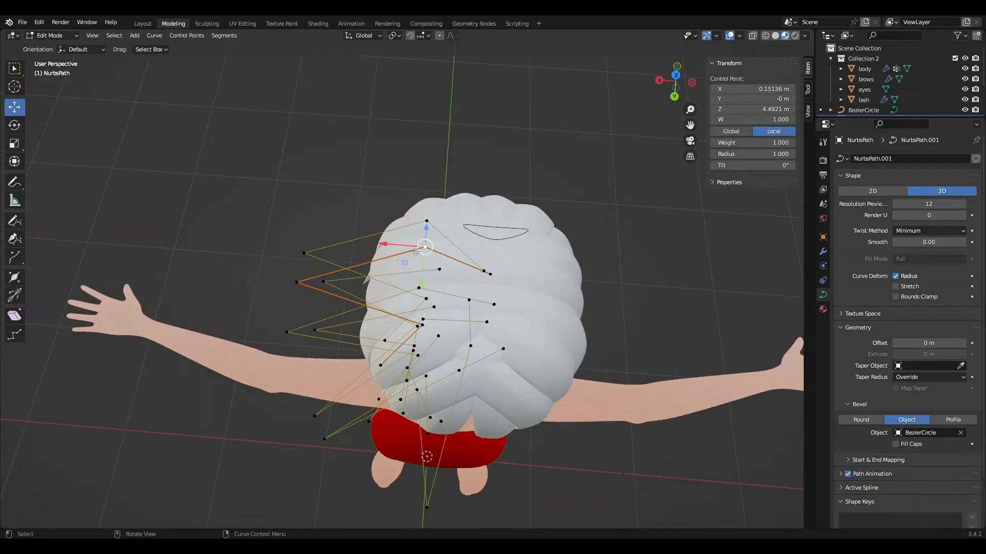
{"action": "key", "text": "l"}
{"action": "key", "text": "shift+d"}
{"action": "left_click", "coordinate": [183, 203]}
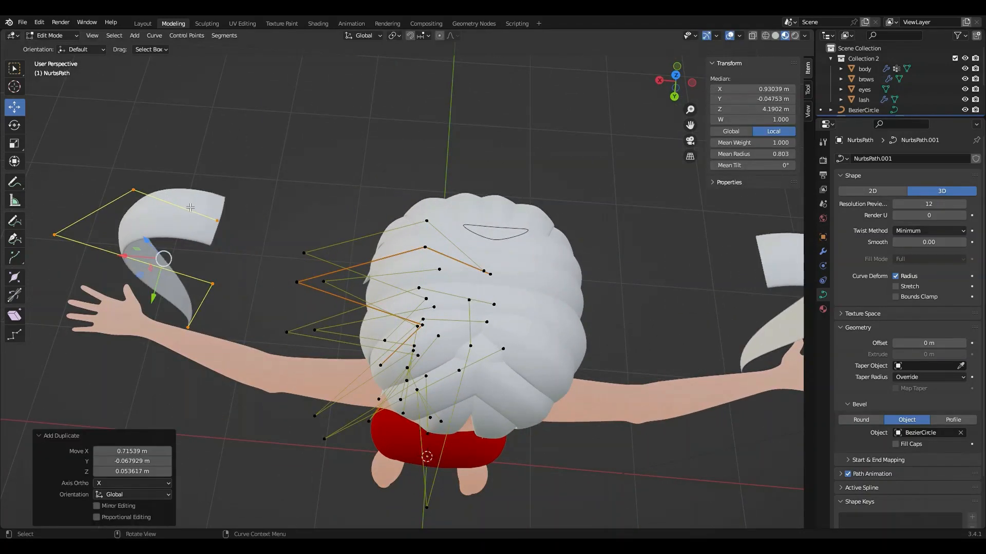
{"action": "right_click", "coordinate": [155, 287]}
{"action": "left_click", "coordinate": [194, 282]}
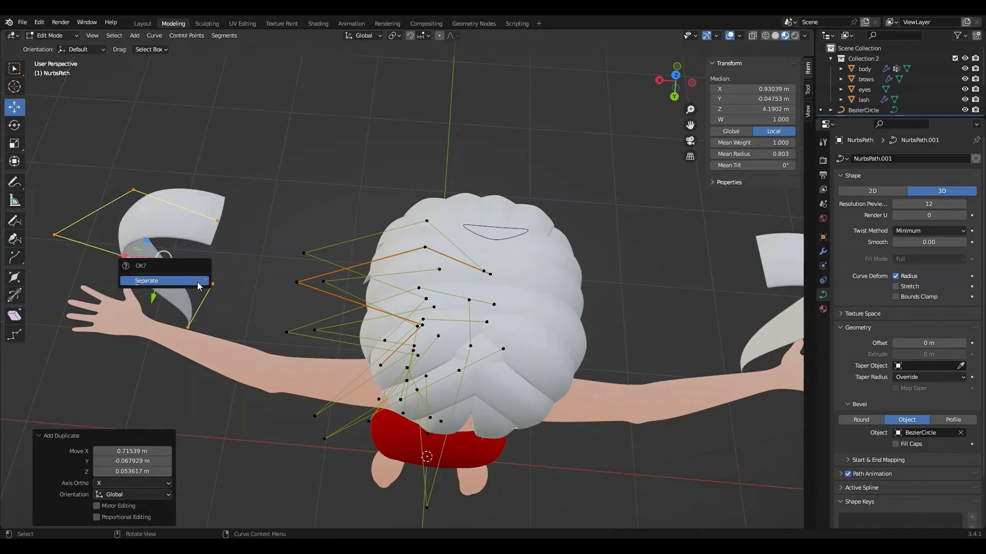
Edit the separated strand object from the top view and rotate the strand roughly a quarter turn so it curves backward
{"action": "left_click", "coordinate": [143, 23]}
{"action": "left_click", "coordinate": [152, 136]}
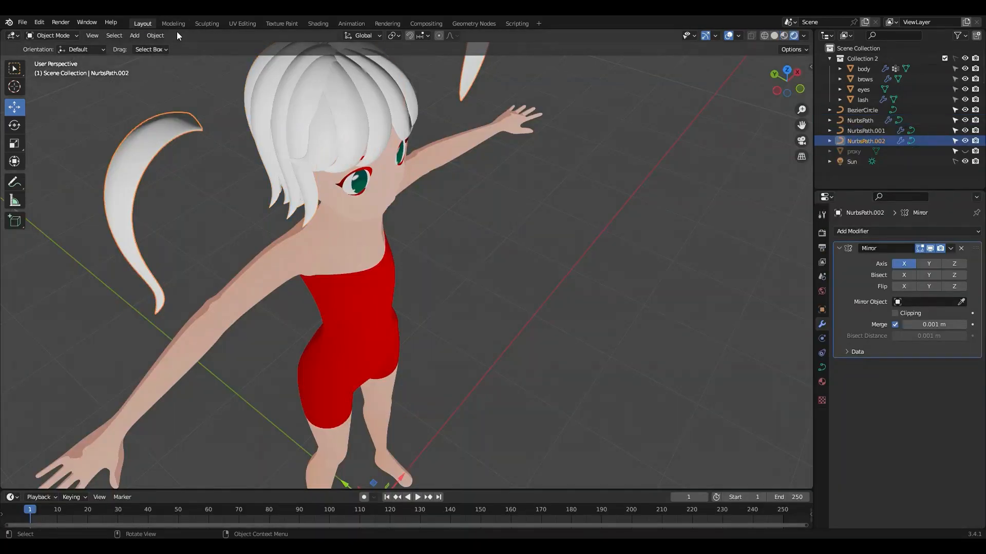
{"action": "left_click", "coordinate": [173, 24]}
{"action": "left_click", "coordinate": [674, 75]}
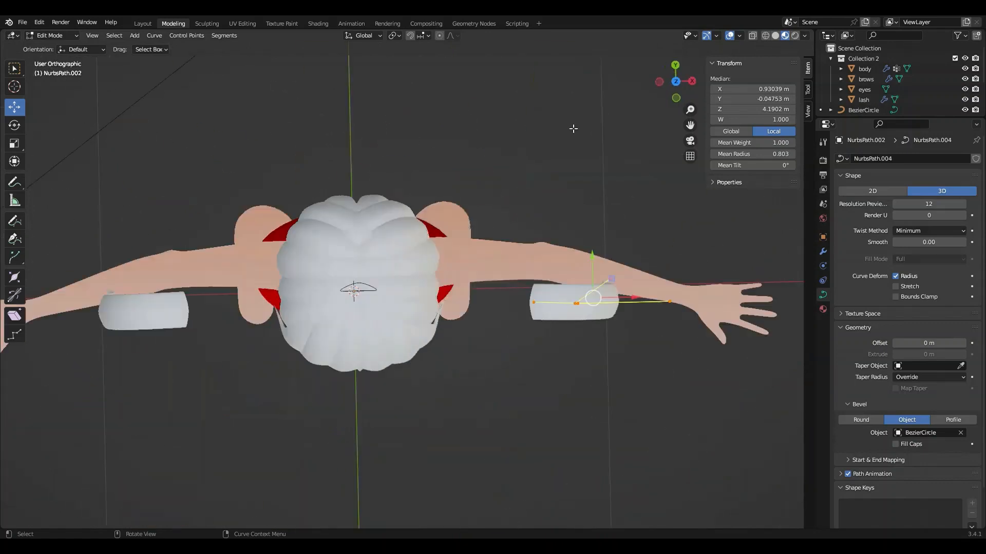
{"action": "key", "text": "r"}
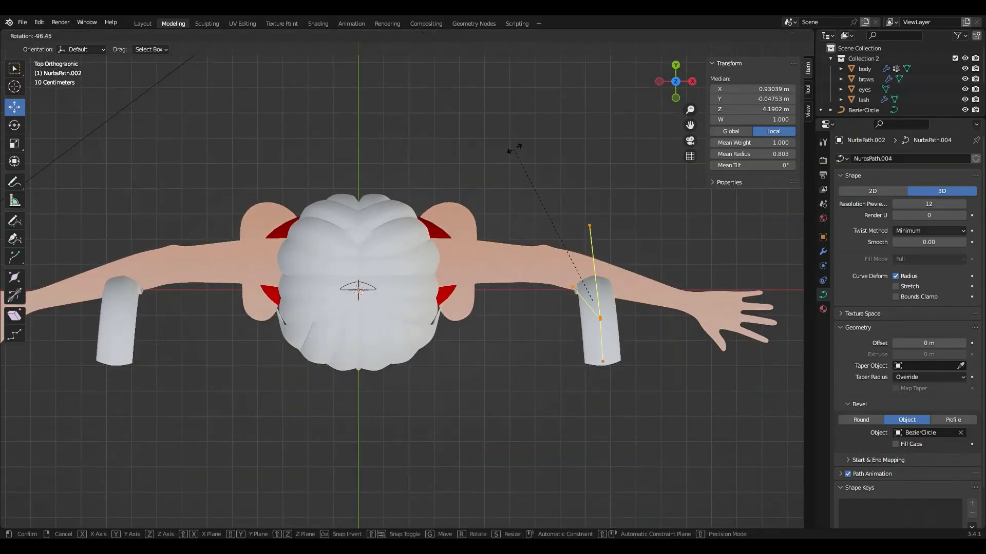
{"action": "left_click", "coordinate": [559, 256]}
Move the separated strand about 0.89 m along negative X and 0.48 m backward behind the head, and rotate it 13.8°
{"action": "key", "text": "g"}
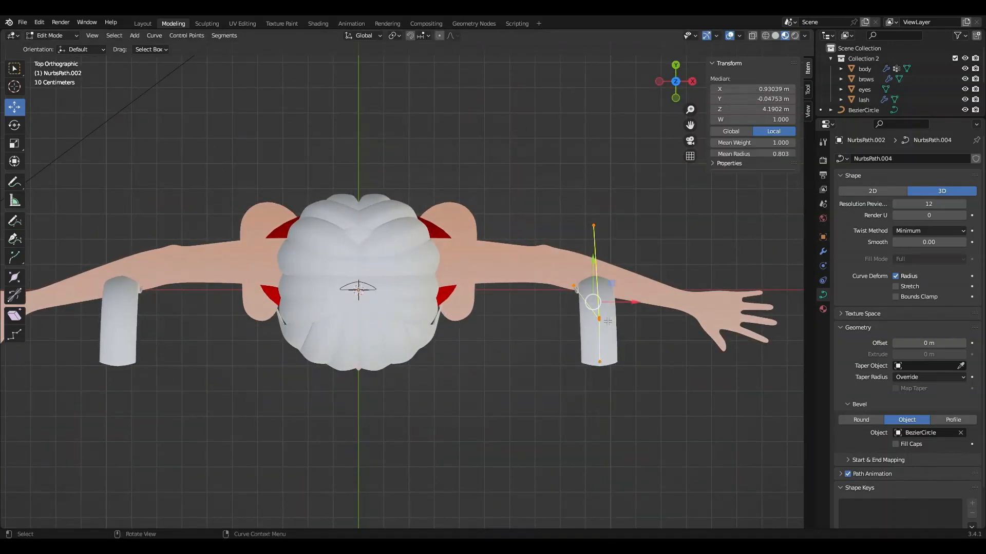
{"action": "left_click", "coordinate": [363, 180]}
{"action": "key", "text": "r"}
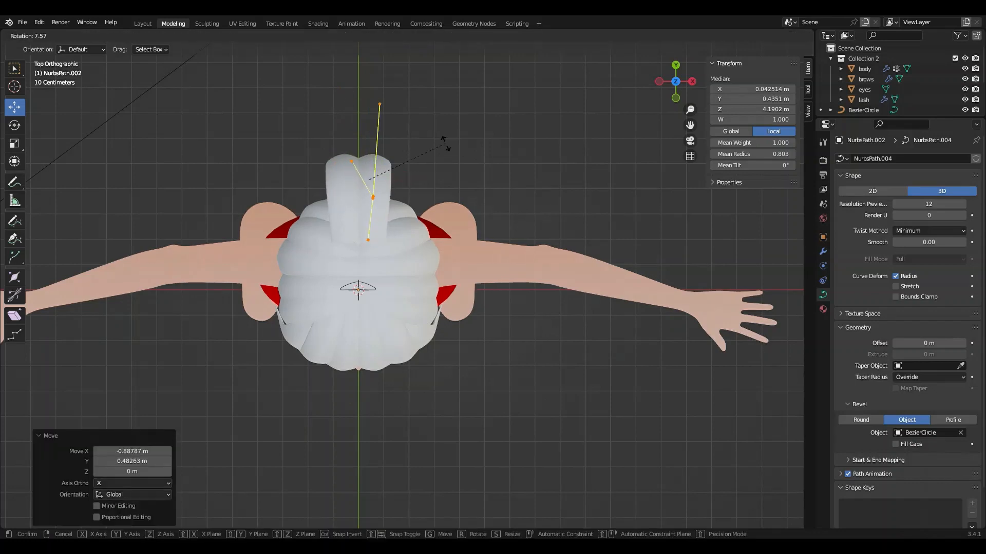
{"action": "left_click", "coordinate": [682, 83]}
Fit the strand to the back of the head by moving it about 0.16 m forward and 0.13 m down and rotating it
{"action": "left_click", "coordinate": [693, 82]}
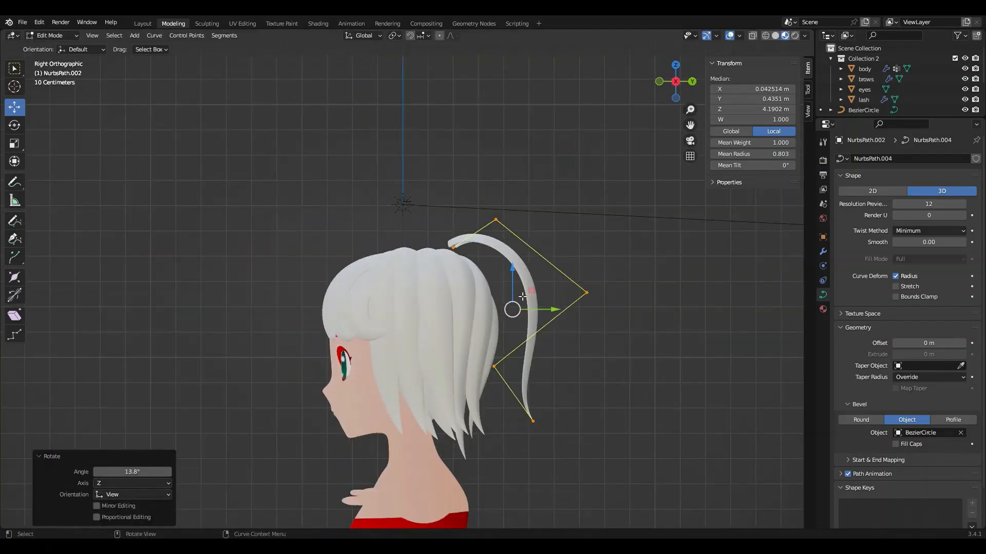
{"action": "left_click_drag", "start_coordinate": [513, 280], "coordinate": [467, 342]}
{"action": "key", "text": "r"}
{"action": "left_click", "coordinate": [588, 302]}
{"action": "middle_click_drag", "start_coordinate": [590, 336], "coordinate": [505, 352]}
{"action": "key", "text": "g"}
{"action": "key", "text": "y"}
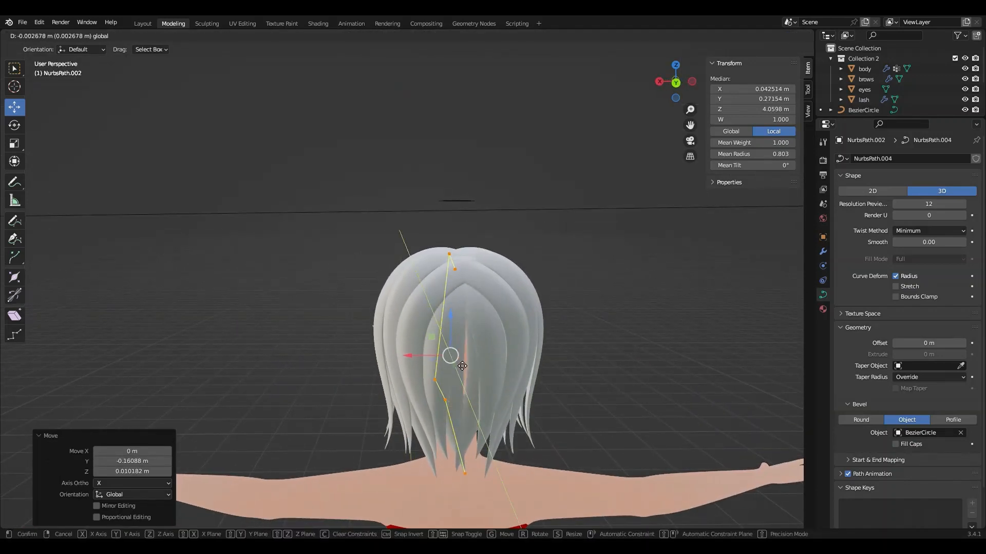
{"action": "left_click", "coordinate": [464, 370]}
Move the back strand's outermost control point about 0.04 m toward the centre and its tip about 0.07 m outward along X
{"action": "left_click", "coordinate": [438, 393]}
{"action": "key", "text": "g"}
{"action": "left_click", "coordinate": [450, 382]}
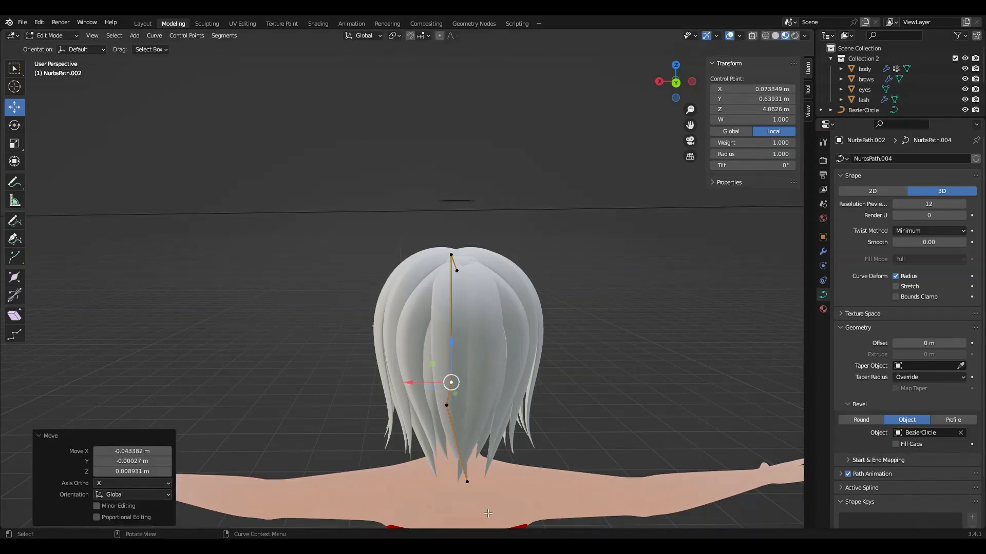
{"action": "left_click", "coordinate": [467, 481]}
{"action": "key", "text": "g"}
{"action": "left_click", "coordinate": [452, 480]}
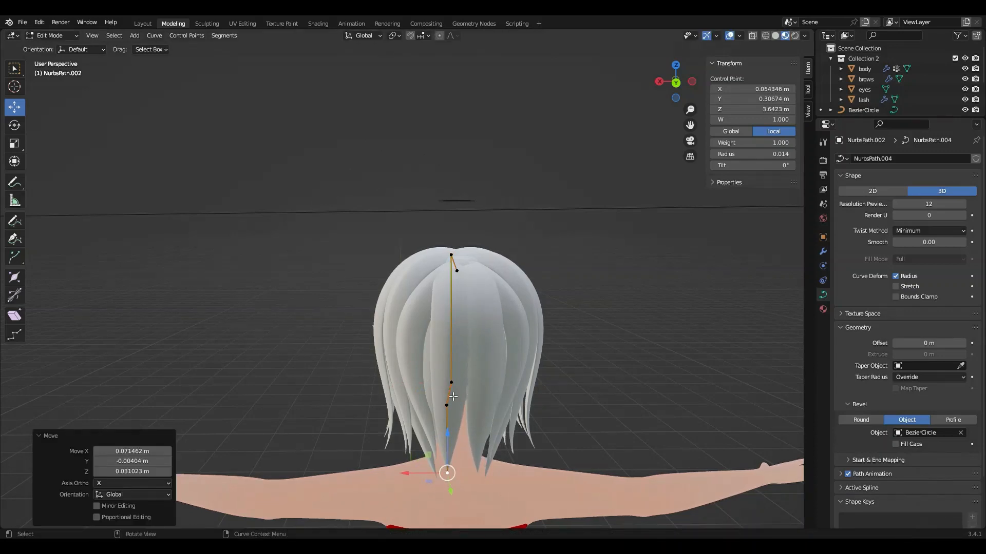
{"action": "left_click", "coordinate": [451, 383]}
{"action": "left_click", "coordinate": [448, 405]}
{"action": "left_click", "coordinate": [465, 412]}
Raise the back strand's root control point about 0.02 m along Z at the crown
{"action": "middle_click_drag", "start_coordinate": [467, 372], "coordinate": [578, 354]}
{"action": "scroll", "coordinate": [466, 246], "scroll_direction": "up", "scroll_amount": 3}
{"action": "left_click", "coordinate": [465, 226]}
{"action": "middle_click_drag", "start_coordinate": [468, 225], "coordinate": [492, 201]}
{"action": "key", "text": "g"}
{"action": "key", "text": "z"}
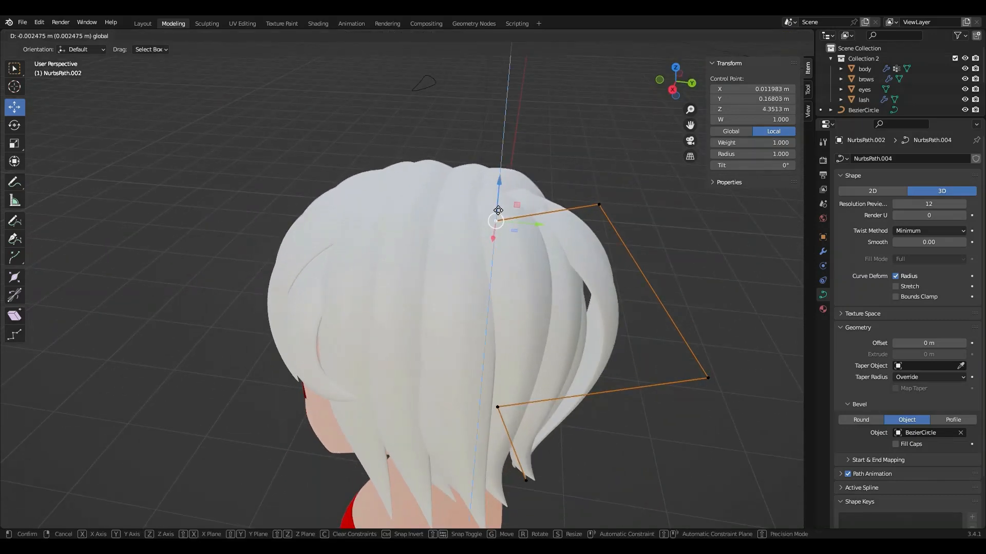
{"action": "left_click", "coordinate": [489, 194]}
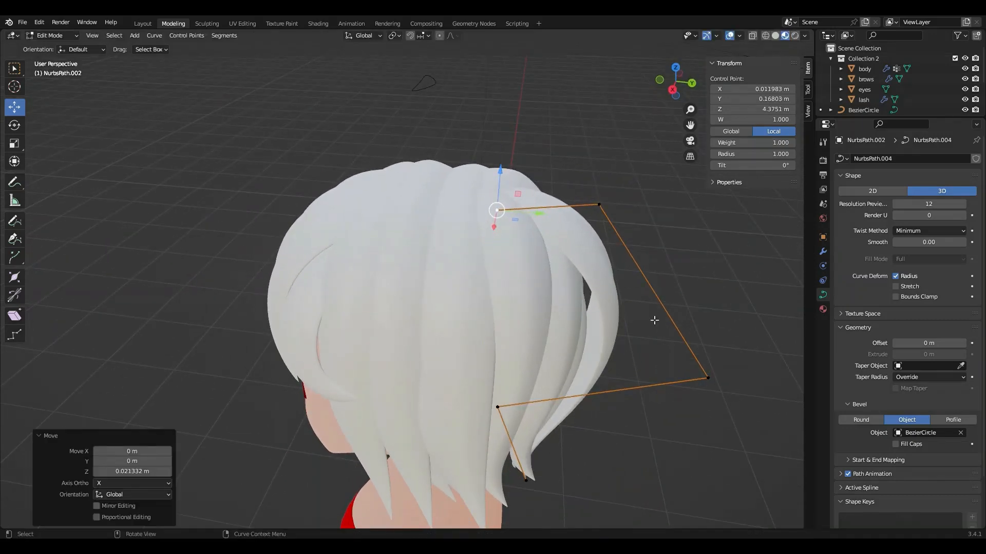
Pull the back strand's outermost control point forward so the strand lies closer to the head
{"action": "middle_click_drag", "start_coordinate": [653, 321], "coordinate": [708, 398]}
{"action": "left_click", "coordinate": [688, 385]}
{"action": "key", "text": "g"}
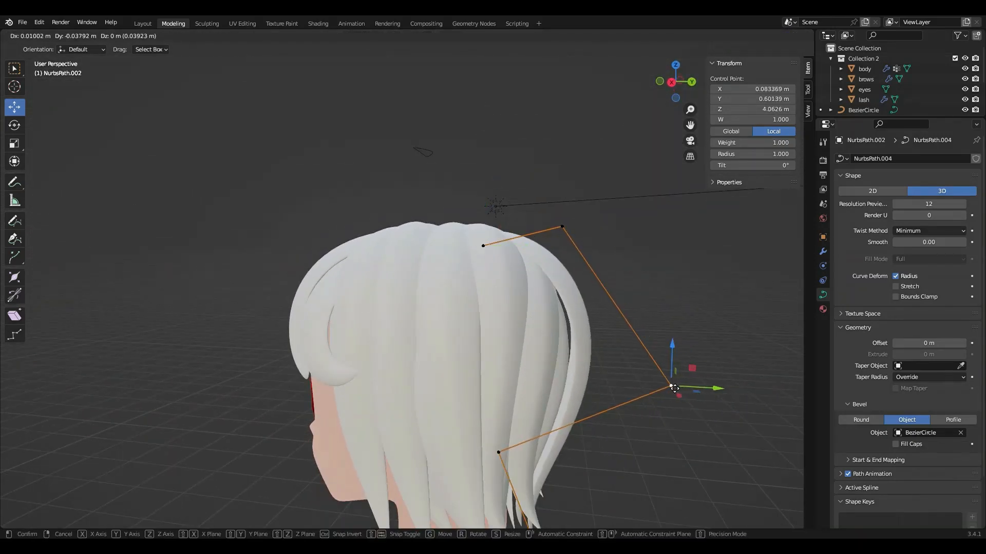
{"action": "left_click", "coordinate": [665, 389]}
{"action": "scroll", "coordinate": [560, 395], "scroll_direction": "down", "scroll_amount": 3}
{"action": "left_click", "coordinate": [523, 363]}
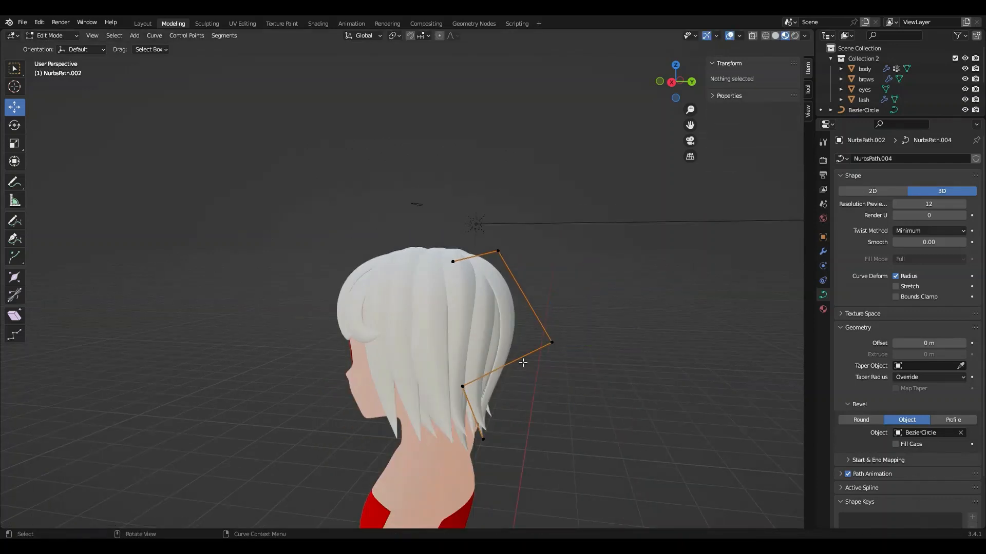
Duplicate the back strand and place the copy about 0.29 m backward and 0.65 m up, clear of the head
{"action": "middle_click_drag", "start_coordinate": [523, 363], "coordinate": [577, 308]}
{"action": "key", "text": "a"}
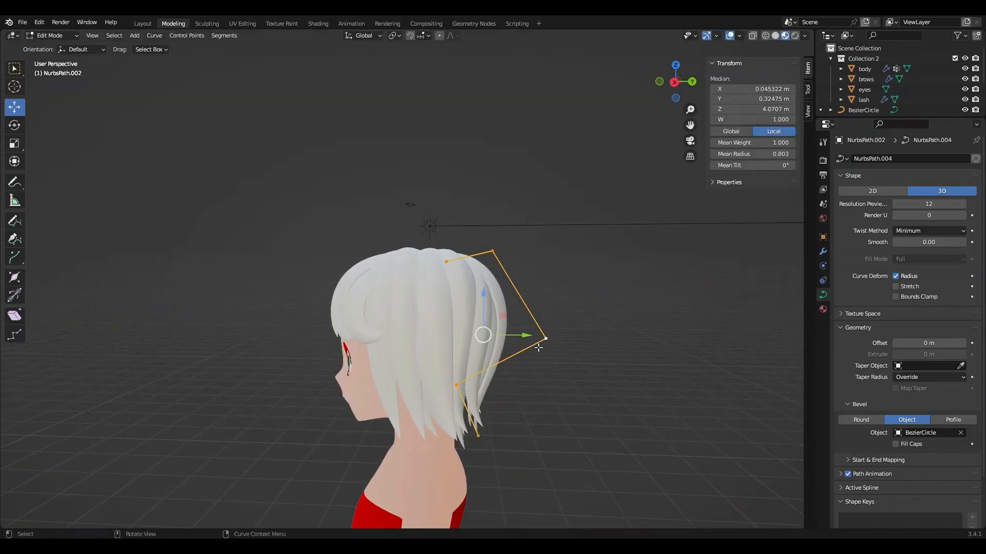
{"action": "key", "text": "shift+d"}
{"action": "left_click", "coordinate": [608, 194]}
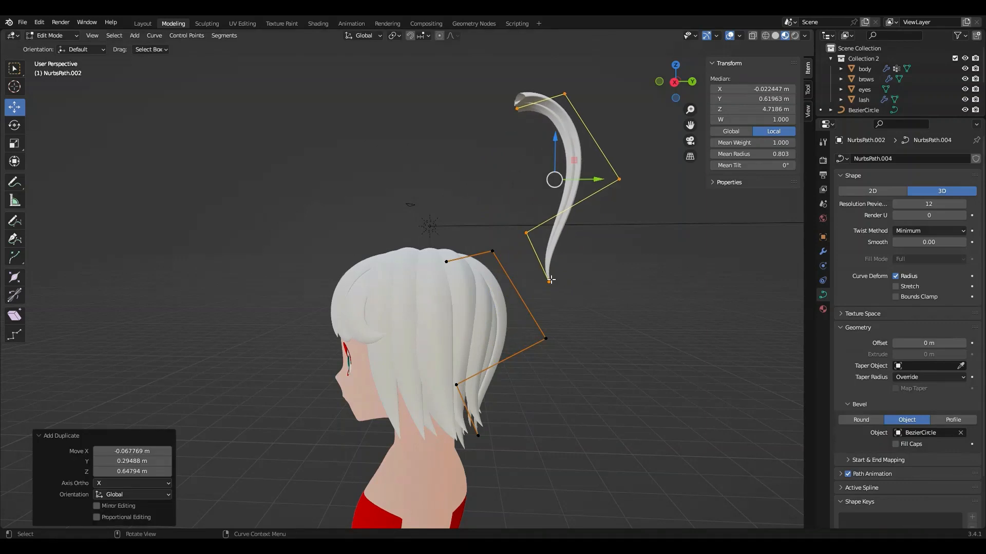
Fatten the tip of the copied strand to a radius of about 0.905
{"action": "left_click", "coordinate": [549, 281]}
{"action": "key", "text": "alt+s"}
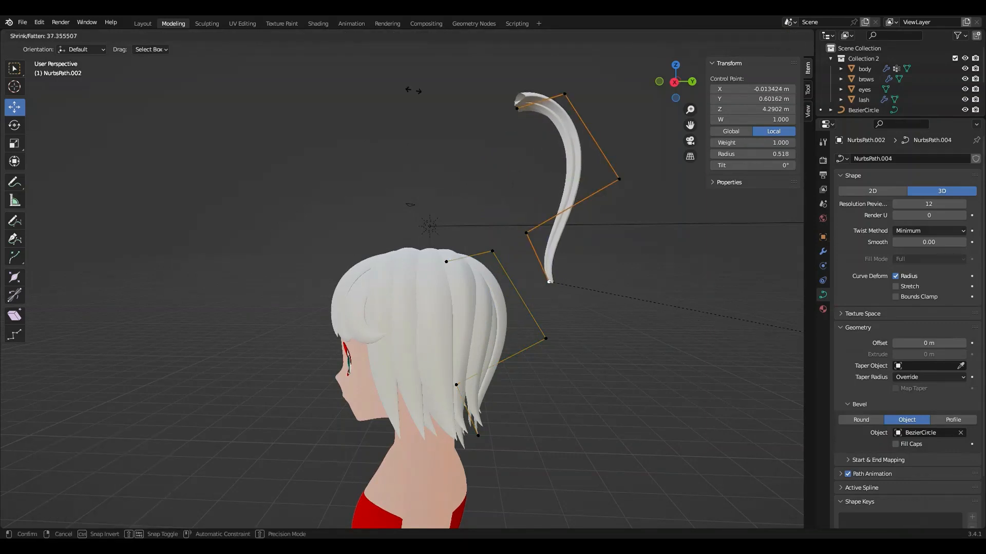
{"action": "left_click", "coordinate": [697, 165]}
Bend the copied strand into a closed loop by lowering its root about 0.16 m and moving its tip onto the root point
{"action": "left_click", "coordinate": [677, 83]}
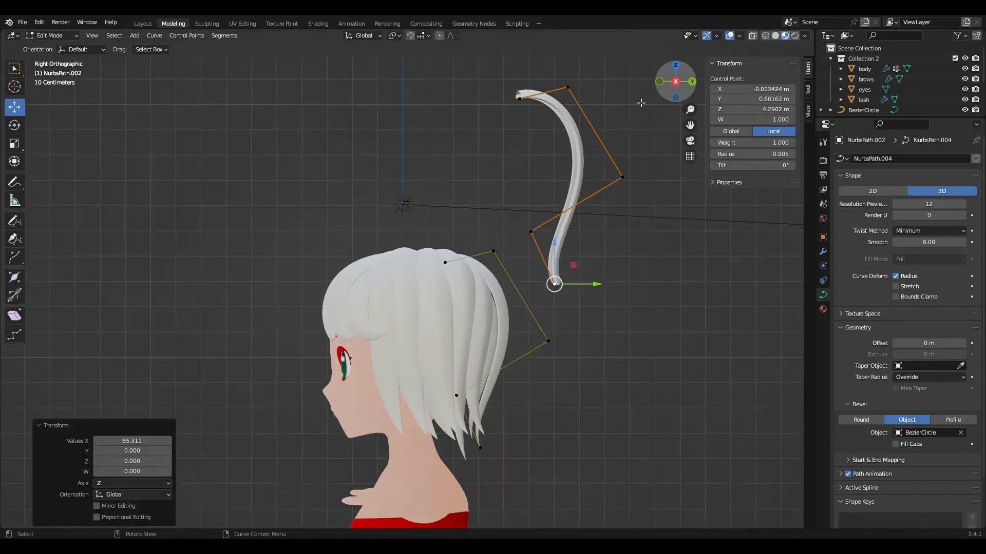
{"action": "left_click", "coordinate": [516, 103]}
{"action": "key", "text": "g"}
{"action": "left_click", "coordinate": [518, 146]}
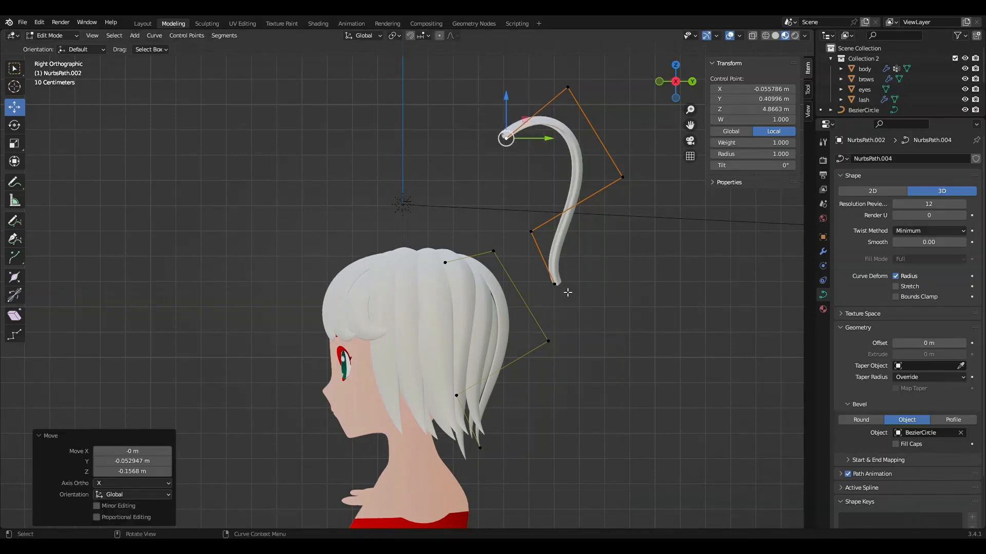
{"action": "left_click", "coordinate": [555, 284]}
{"action": "key", "text": "g"}
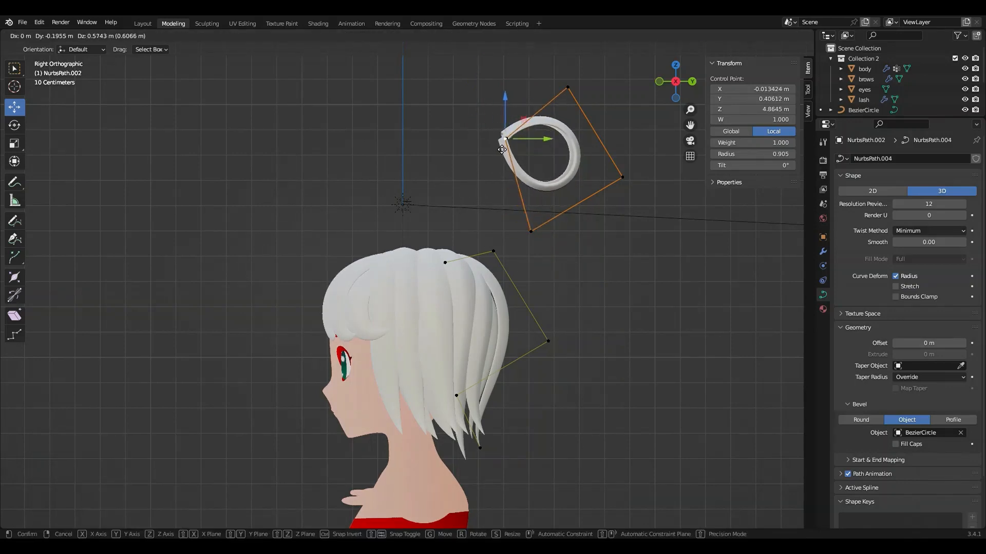
{"action": "left_click", "coordinate": [501, 153]}
{"action": "left_click", "coordinate": [506, 137]}
{"action": "key", "text": "g"}
{"action": "left_click", "coordinate": [506, 141]}
Rotate the loop so its joined ends point down and move it about 0.24 m forward and 0.29 m down onto the crown
{"action": "key", "text": "a"}
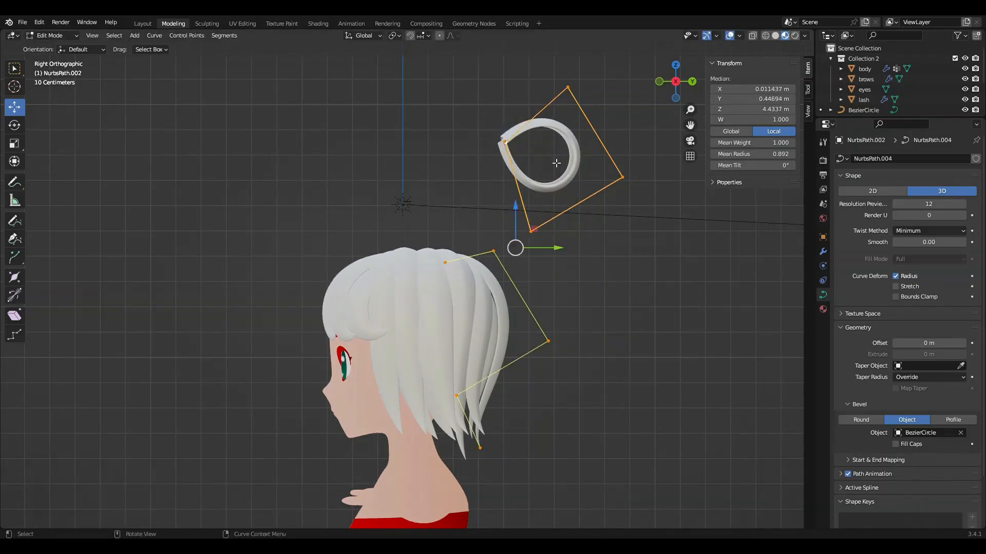
{"action": "key", "text": "alt+a"}
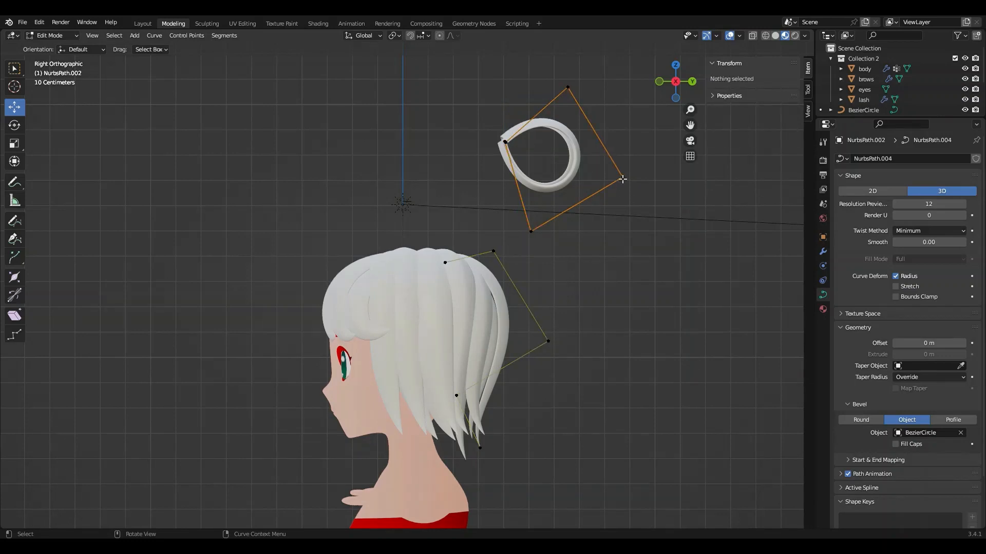
{"action": "key", "text": "a"}
{"action": "key", "text": "r"}
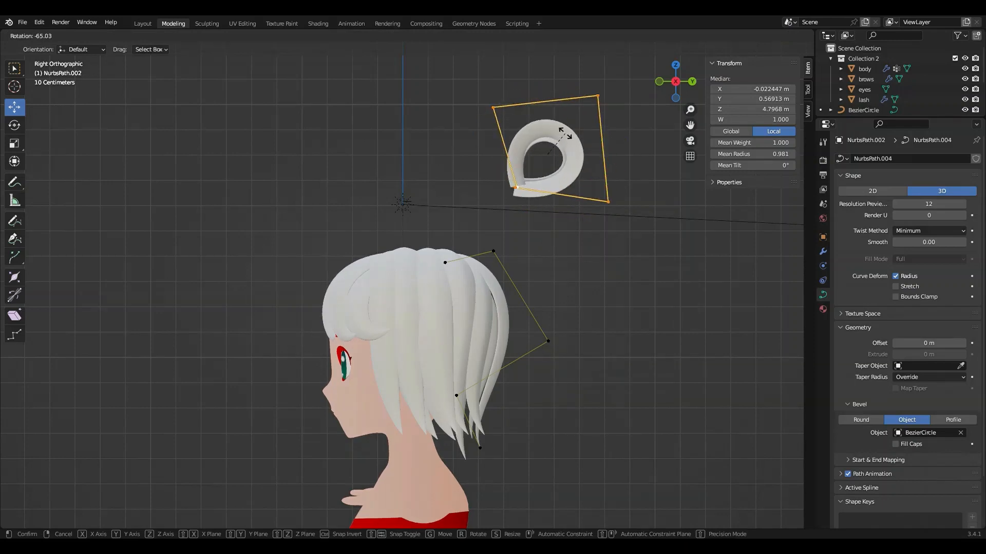
{"action": "left_click", "coordinate": [550, 159]}
{"action": "key", "text": "g"}
{"action": "left_click", "coordinate": [499, 219]}
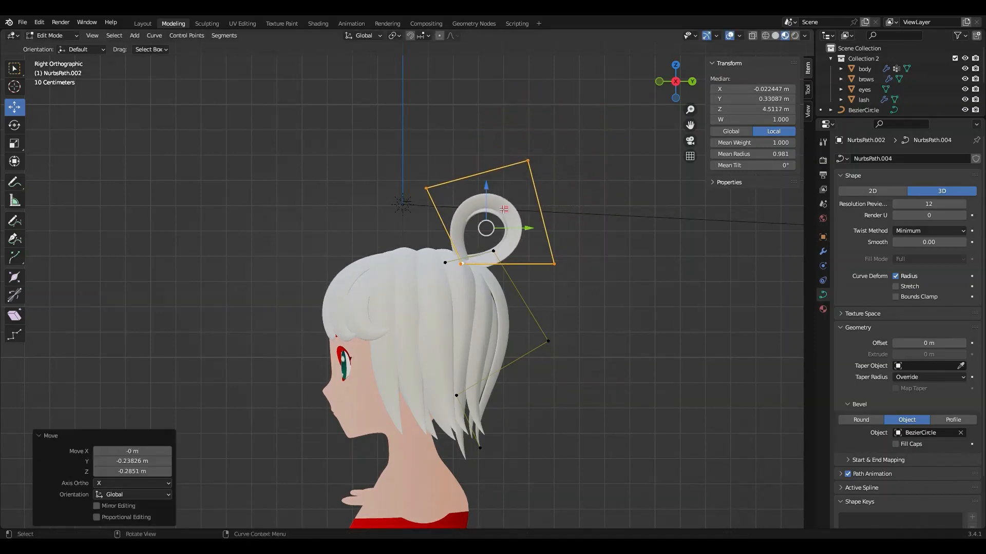
Rotate the loop about 1.3° in a frontal view and move it about 0.11 m along X, off the centre line
{"action": "middle_click_drag", "start_coordinate": [518, 207], "coordinate": [662, 234]}
{"action": "key", "text": "r"}
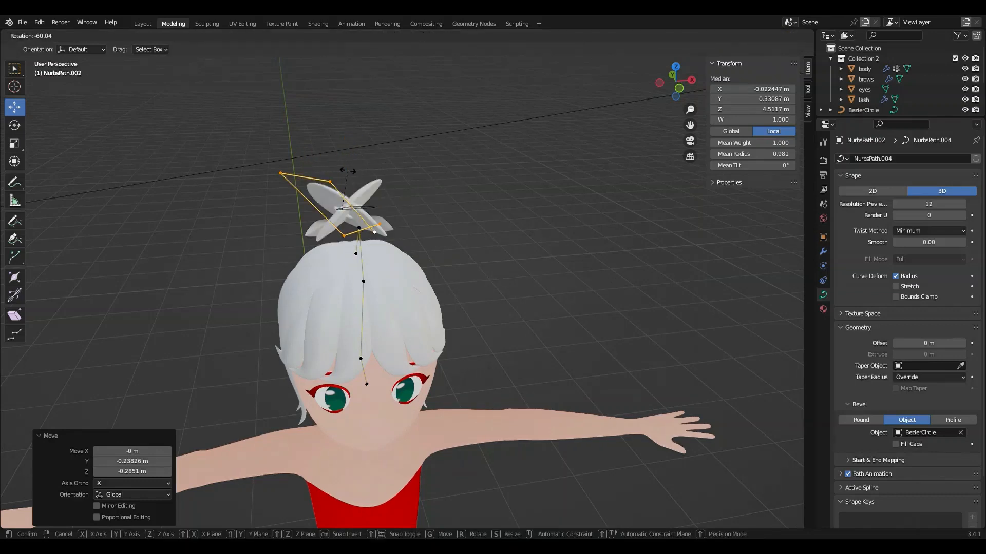
{"action": "left_click", "coordinate": [441, 179]}
{"action": "key", "text": "g"}
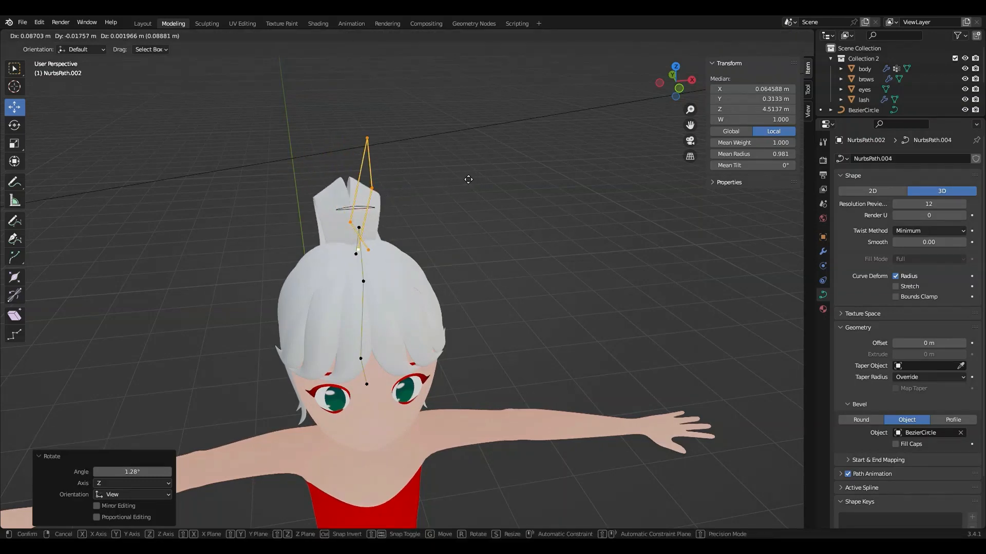
{"action": "left_click", "coordinate": [471, 181]}
Tilt the loop's control points by 165° and rotate the loop about 49.6° as seen from above
{"action": "left_click", "coordinate": [21, 280]}
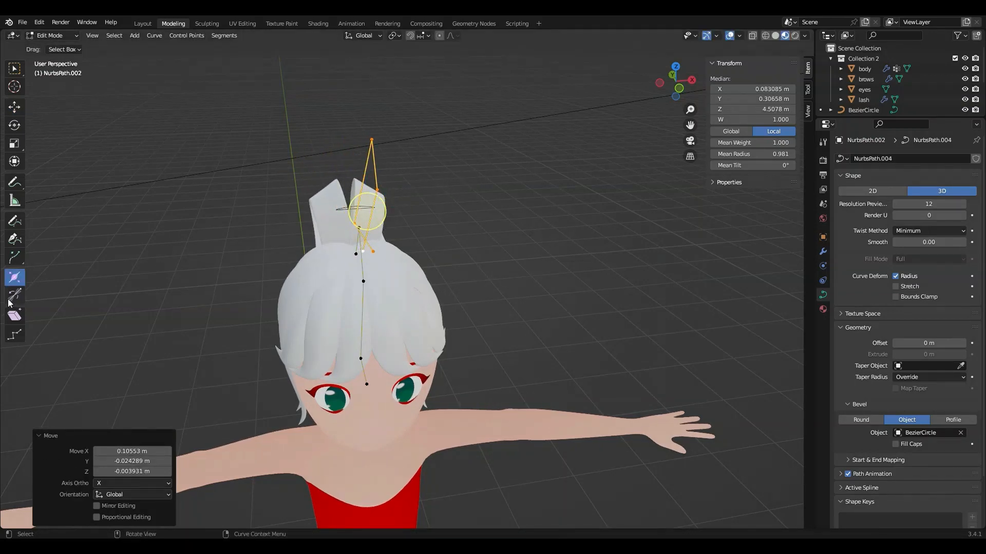
{"action": "left_click_drag", "start_coordinate": [385, 224], "coordinate": [358, 208]}
{"action": "middle_click_drag", "start_coordinate": [328, 202], "coordinate": [513, 269]}
{"action": "left_click", "coordinate": [675, 78]}
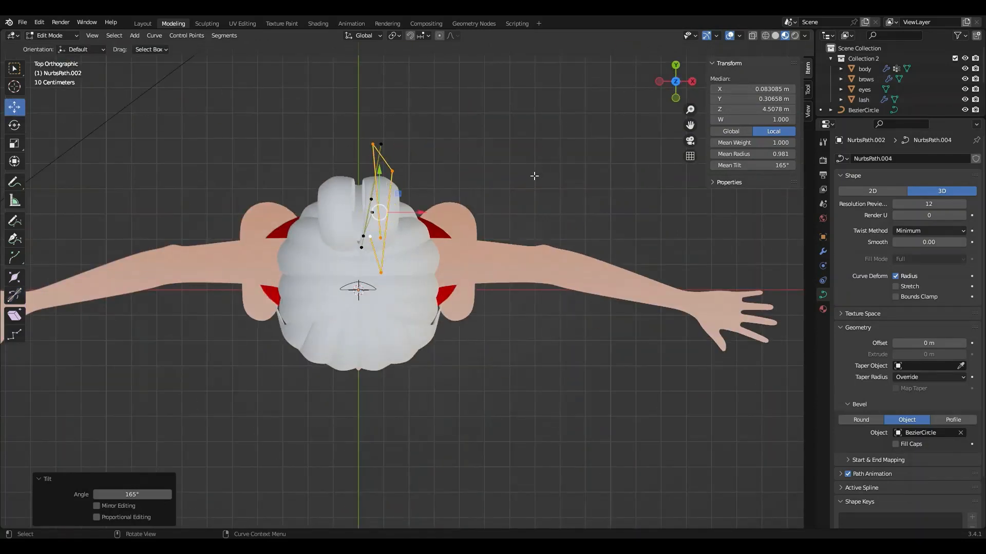
{"action": "key", "text": "r"}
{"action": "left_click", "coordinate": [511, 304]}
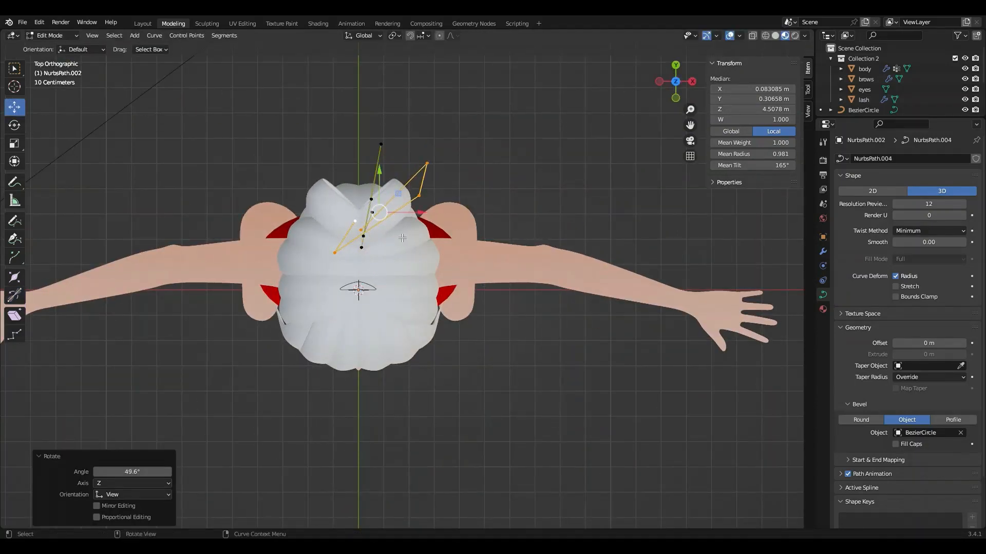
Duplicate the loop about 0.13 m outward and 0.17 m forward and scale the copy to 0.575
{"action": "key", "text": "g"}
{"action": "left_click", "coordinate": [405, 243]}
{"action": "middle_click_drag", "start_coordinate": [405, 243], "coordinate": [451, 266]}
{"action": "key", "text": "s"}
{"action": "left_click", "coordinate": [464, 238]}
Move the small loop about 0.06 m toward the centre along X and rotate it in the top view, finishing with a 36.1° turn
{"action": "key", "text": "r"}
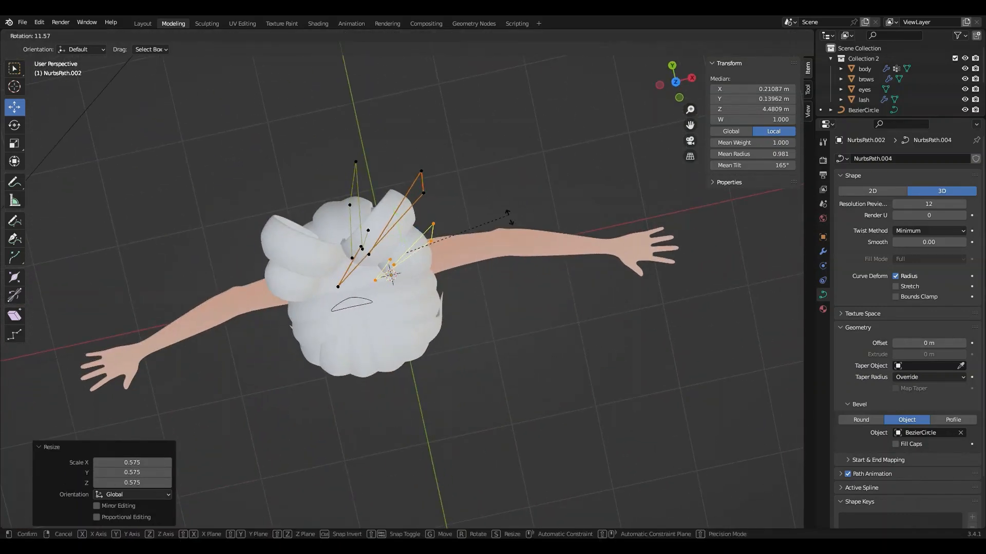
{"action": "left_click", "coordinate": [514, 284]}
{"action": "key", "text": "g"}
{"action": "left_click", "coordinate": [424, 278]}
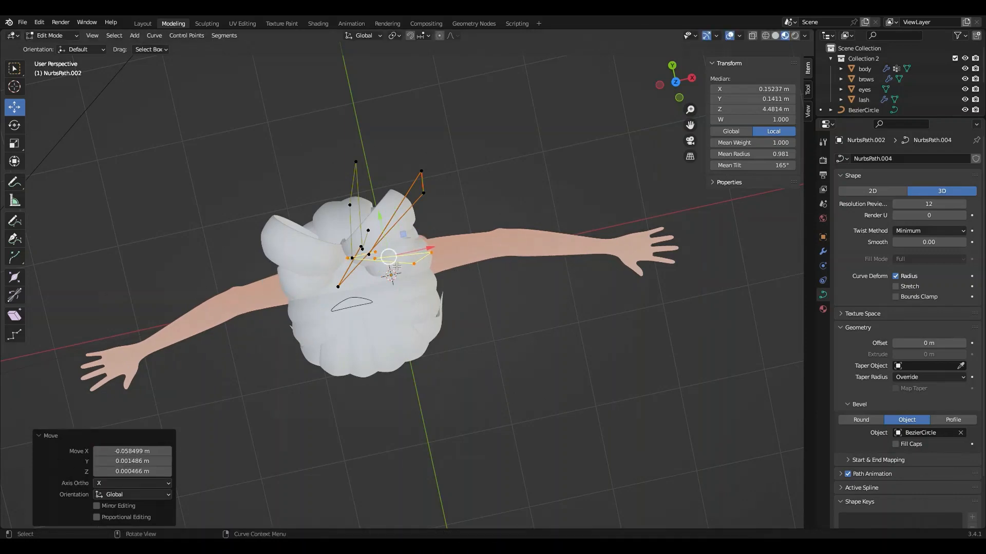
{"action": "middle_click_drag", "start_coordinate": [423, 277], "coordinate": [497, 180]}
{"action": "middle_click_drag", "start_coordinate": [492, 230], "coordinate": [549, 322]}
{"action": "key", "text": "r"}
{"action": "left_click", "coordinate": [493, 282]}
Shift the small loop about 0.07 m toward the centre and 0.03 m forward, and rotate it about 20° in the opposite direction
{"action": "middle_click_drag", "start_coordinate": [486, 286], "coordinate": [501, 301]}
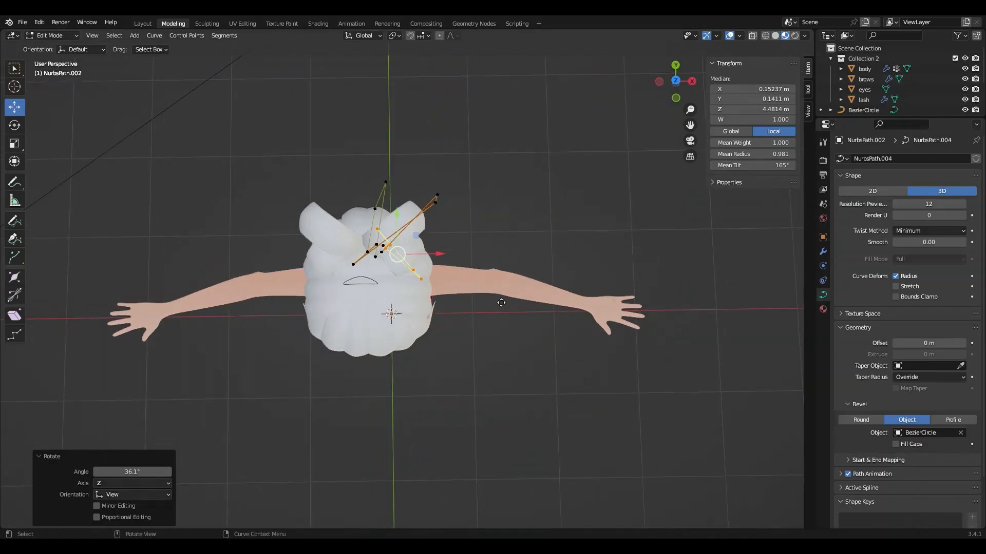
{"action": "key", "text": "g"}
{"action": "left_click", "coordinate": [484, 308]}
{"action": "key", "text": "r"}
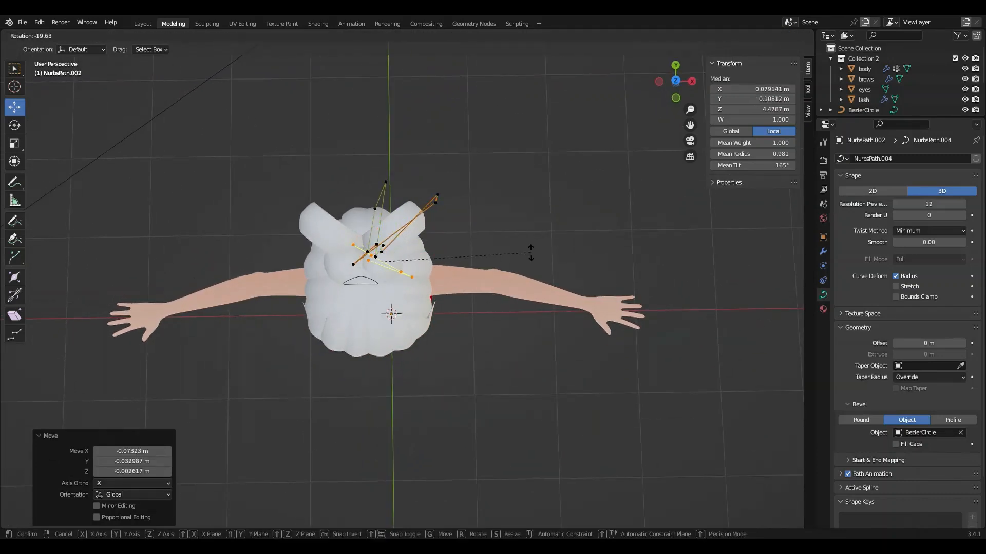
{"action": "left_click", "coordinate": [531, 252]}
Nudge the small loop about 0.02 m outward and 0.015 m down so it sits inside the large loop on the crown
{"action": "middle_click_drag", "start_coordinate": [524, 262], "coordinate": [502, 181]}
{"action": "left_click", "coordinate": [435, 237]}
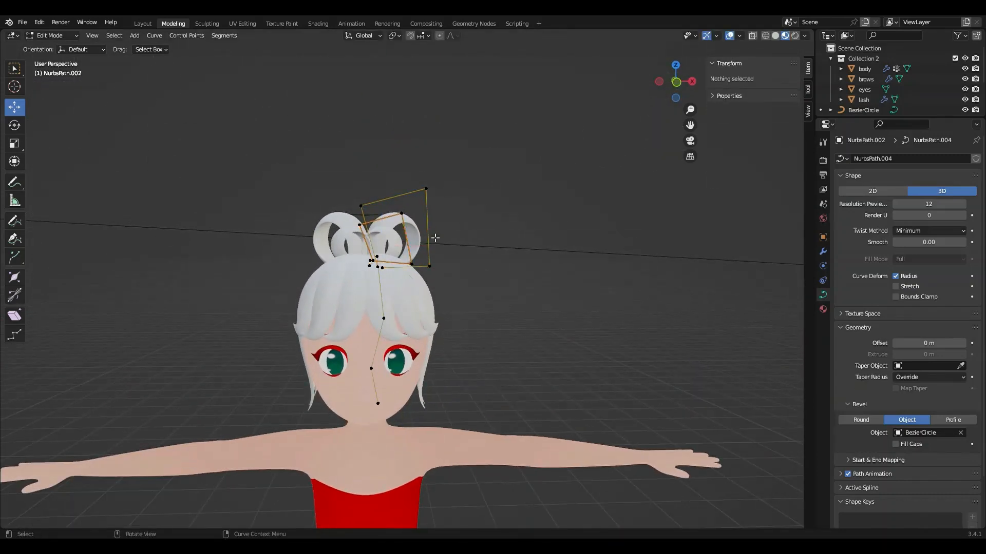
{"action": "left_click", "coordinate": [409, 245]}
{"action": "key", "text": "g"}
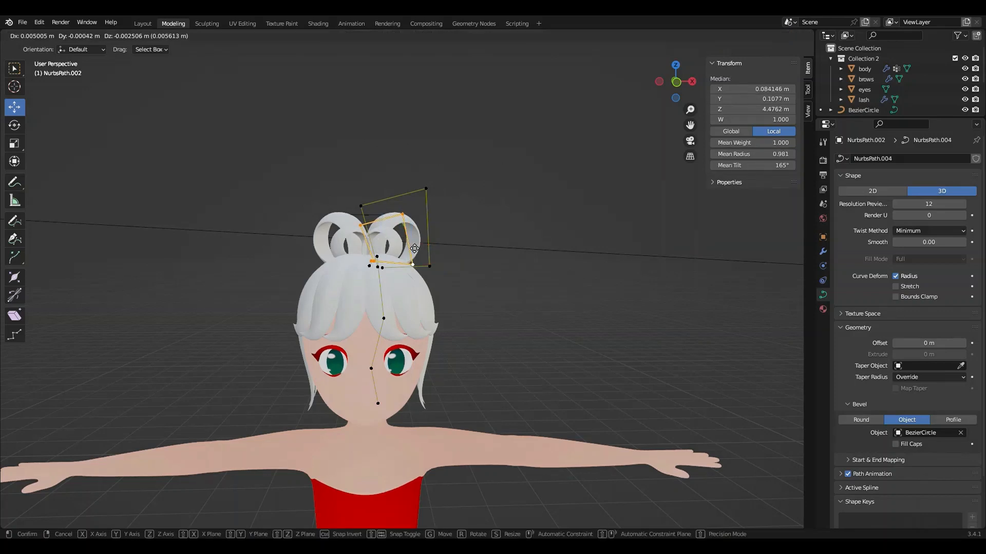
{"action": "left_click", "coordinate": [414, 249]}
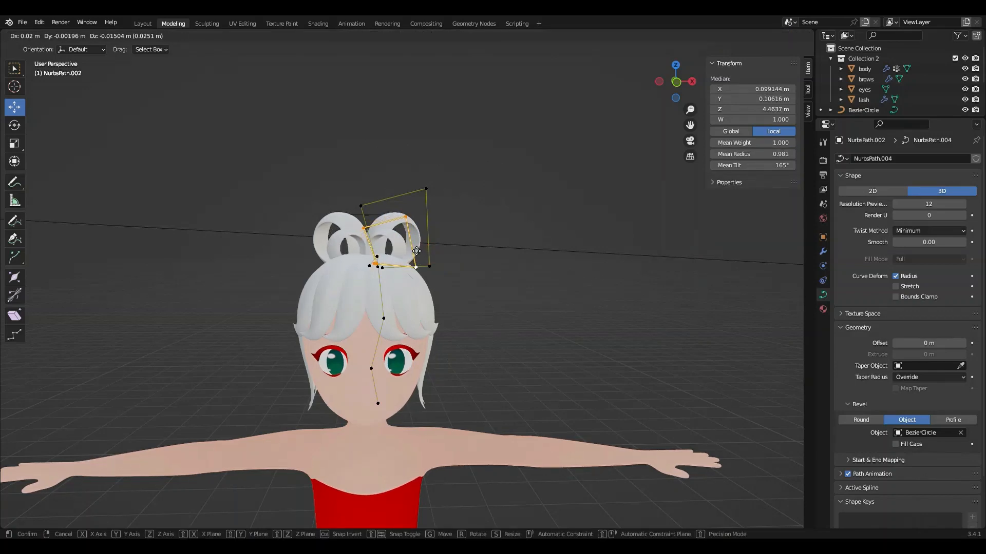
{"action": "left_click", "coordinate": [268, 189]}
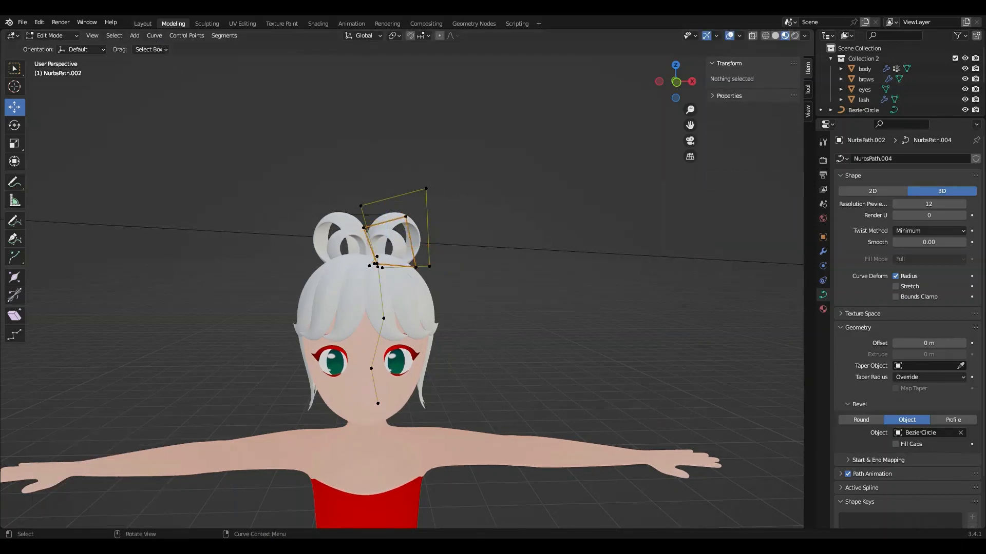
Switch to the Layout workspace and inspect the hair and its top loops closely from the front
{"action": "left_click", "coordinate": [144, 23]}
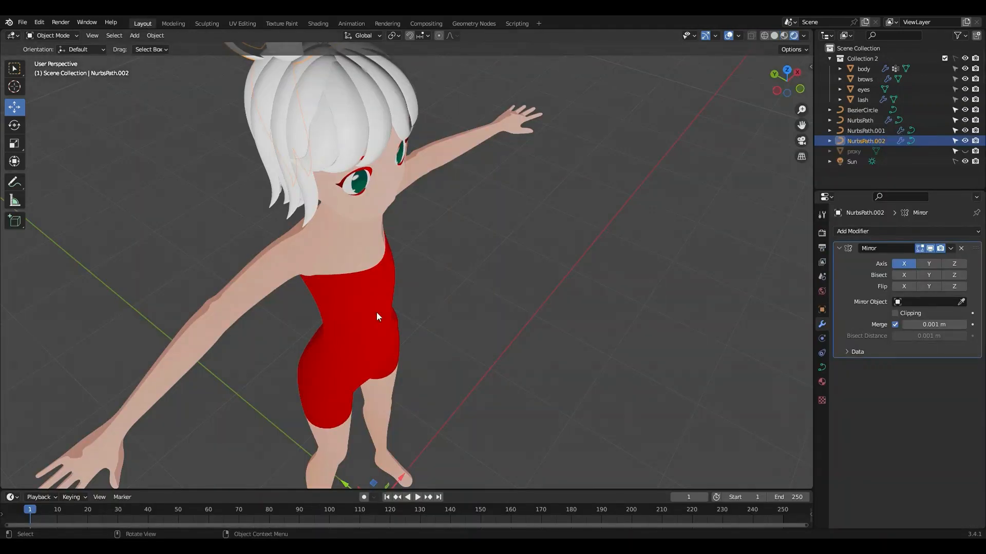
{"action": "scroll", "coordinate": [155, 398], "scroll_direction": "up", "scroll_amount": 1}
{"action": "middle_click_drag", "start_coordinate": [294, 267], "coordinate": [420, 110]}
{"action": "scroll", "coordinate": [435, 256], "scroll_direction": "up", "scroll_amount": 1}
{"action": "middle_click_drag", "start_coordinate": [436, 256], "coordinate": [451, 301]}
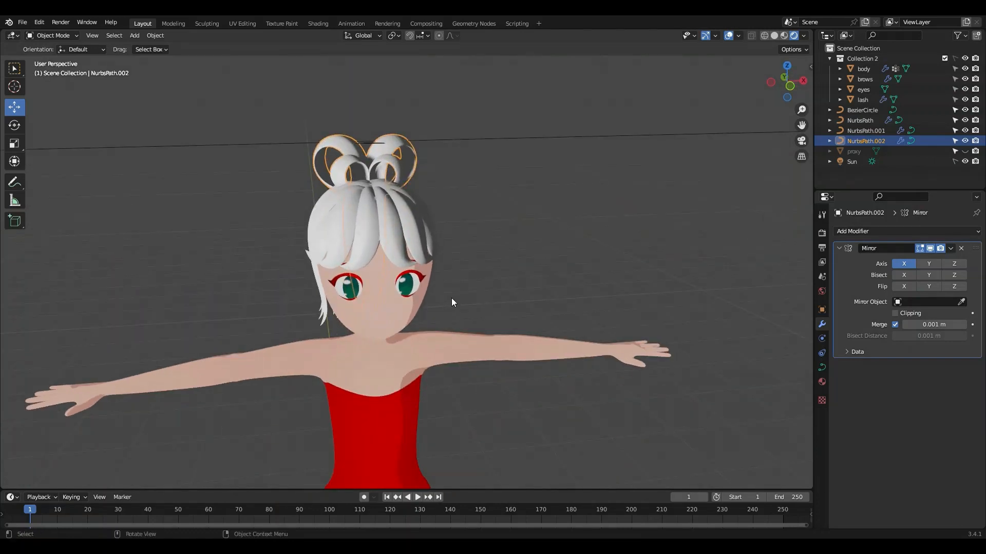
{"action": "middle_click_drag", "start_coordinate": [408, 178], "coordinate": [485, 308]}
{"action": "scroll", "coordinate": [454, 179], "scroll_direction": "up", "scroll_amount": 2}
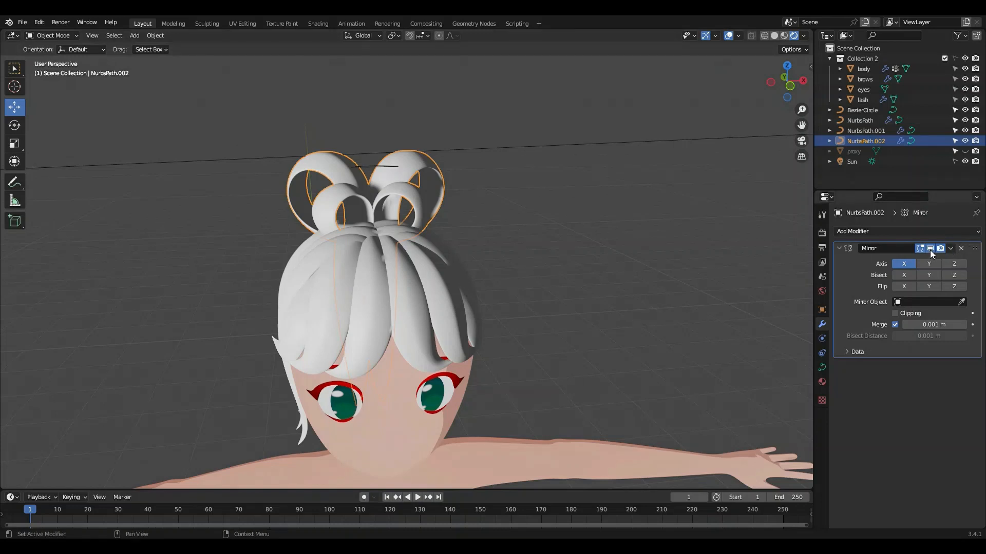
Turn off the viewport mirroring of the top loops and remove the Mirror modifiers from the bangs and the side and back hair
{"action": "left_click", "coordinate": [929, 249]}
{"action": "left_click", "coordinate": [468, 293]}
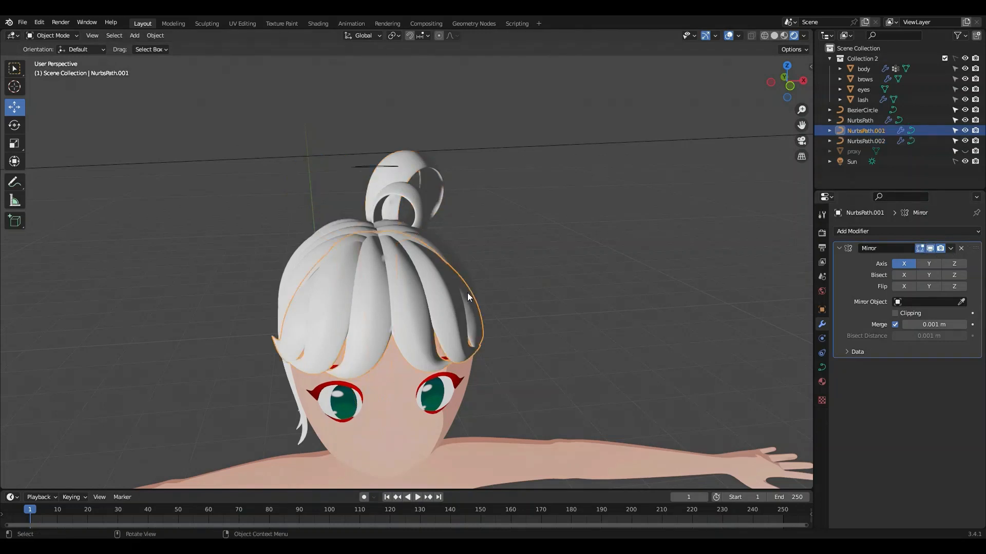
{"action": "left_click", "coordinate": [934, 249]}
{"action": "left_click", "coordinate": [961, 249]}
{"action": "left_click", "coordinate": [402, 195]}
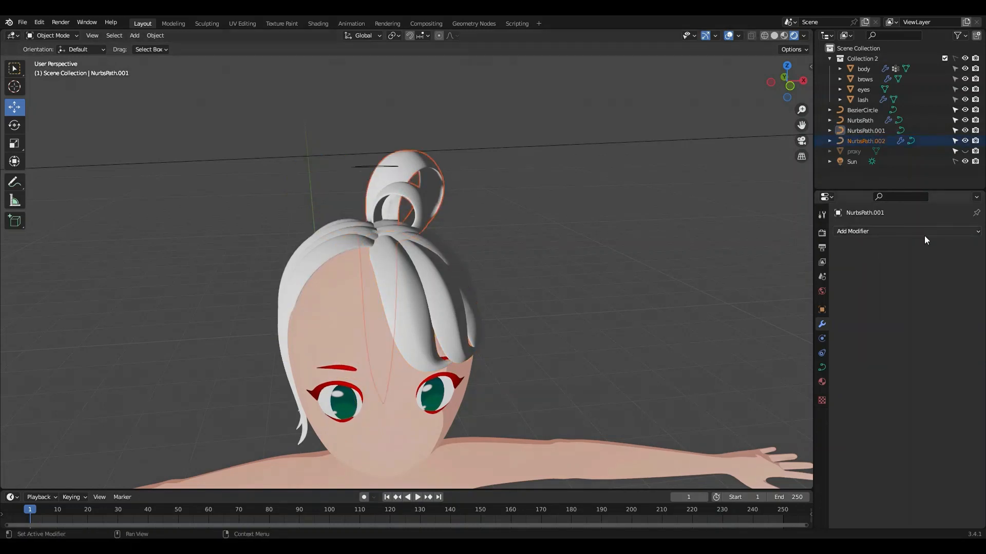
{"action": "left_click", "coordinate": [334, 240]}
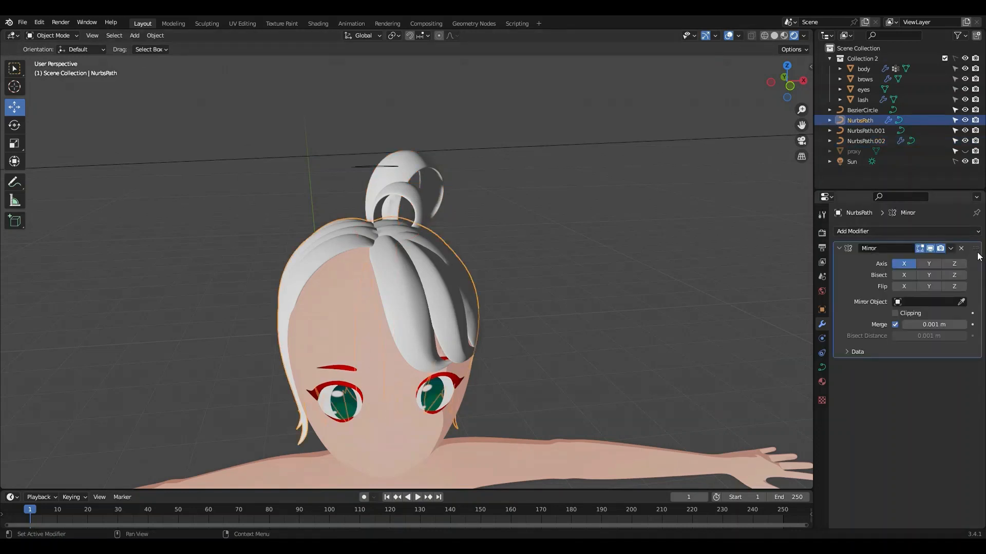
{"action": "left_click", "coordinate": [961, 248]}
Convert the side and back hair curve to a mesh
{"action": "middle_click_drag", "start_coordinate": [422, 270], "coordinate": [322, 353]}
{"action": "right_click", "coordinate": [323, 352]}
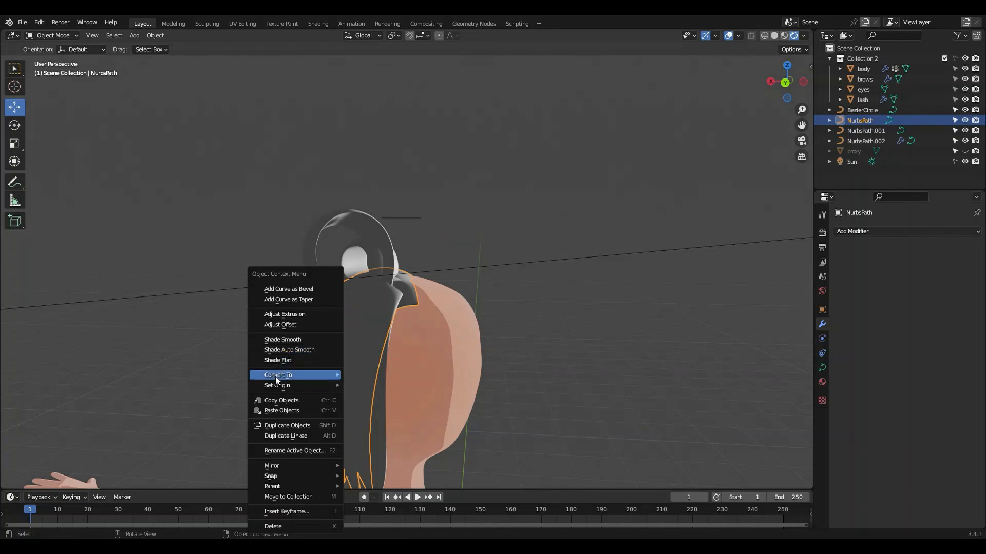
{"action": "mouse_move", "coordinate": [286, 386]}
{"action": "left_click", "coordinate": [363, 384]}
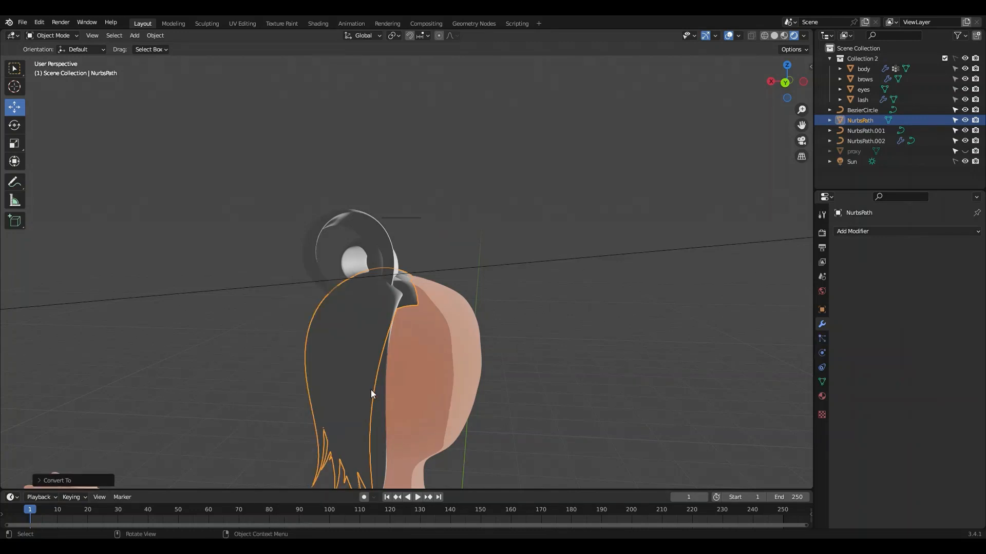
Convert the top loops to a mesh
{"action": "left_click", "coordinate": [373, 389]}
{"action": "right_click", "coordinate": [375, 389]}
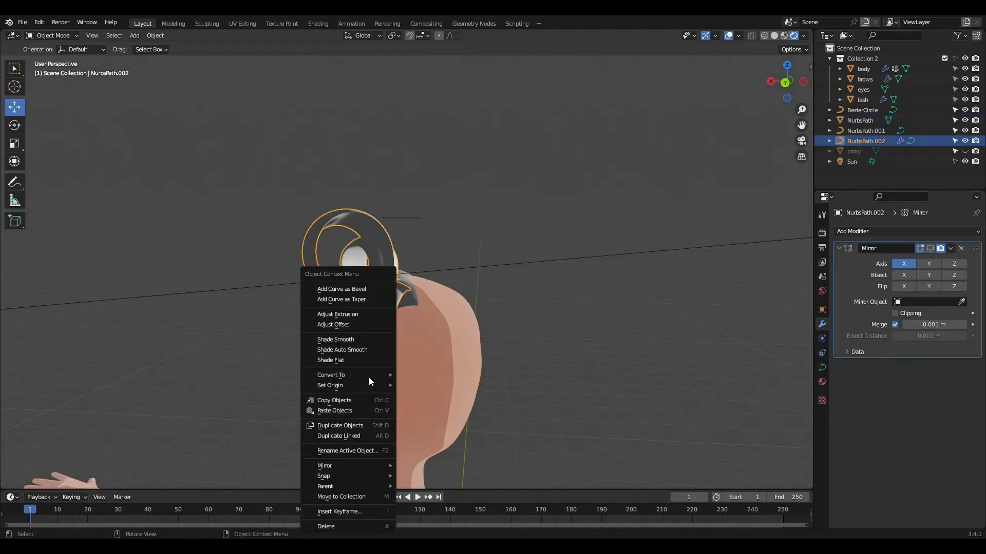
{"action": "mouse_move", "coordinate": [369, 376]}
{"action": "left_click", "coordinate": [439, 381]}
Convert the bangs curve to a mesh
{"action": "middle_click_drag", "start_coordinate": [325, 334], "coordinate": [410, 314]}
{"action": "left_click", "coordinate": [470, 299]}
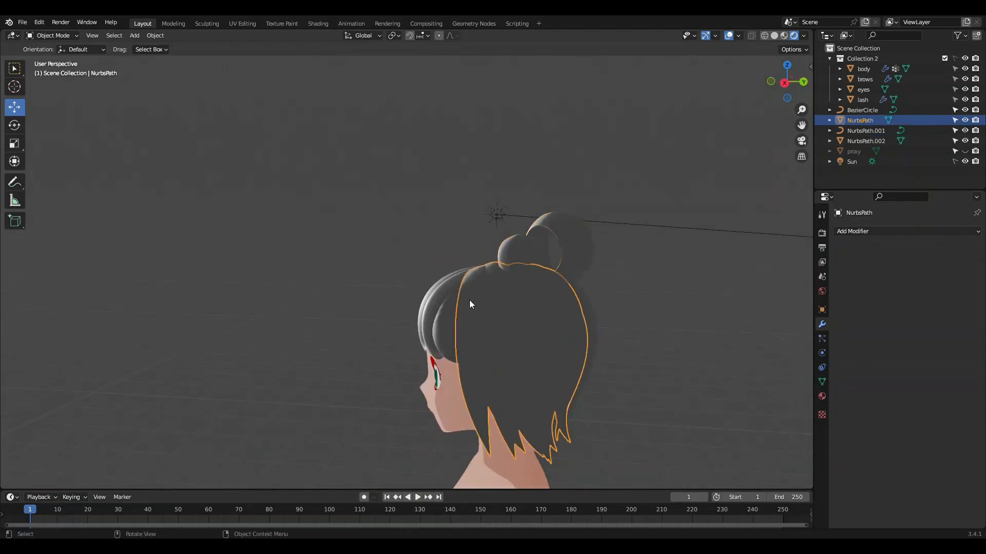
{"action": "left_click", "coordinate": [454, 299]}
{"action": "right_click", "coordinate": [454, 300]}
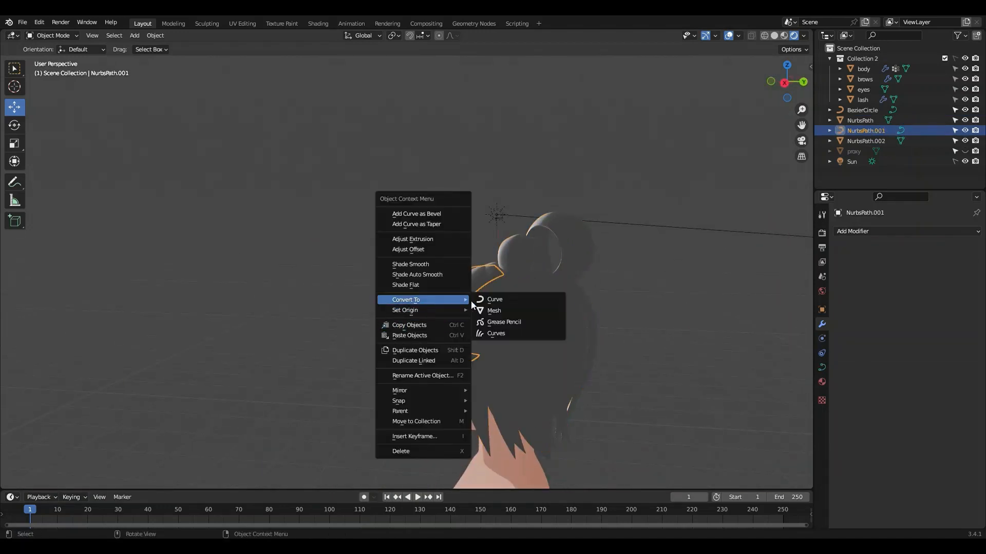
{"action": "left_click", "coordinate": [492, 310]}
Un-subdivide the whole geometry of the side and back hair, bangs and top loops meshes with 2 iterations
{"action": "middle_click_drag", "start_coordinate": [513, 311], "coordinate": [460, 266]}
{"action": "left_click", "coordinate": [449, 214], "text": "shift"}
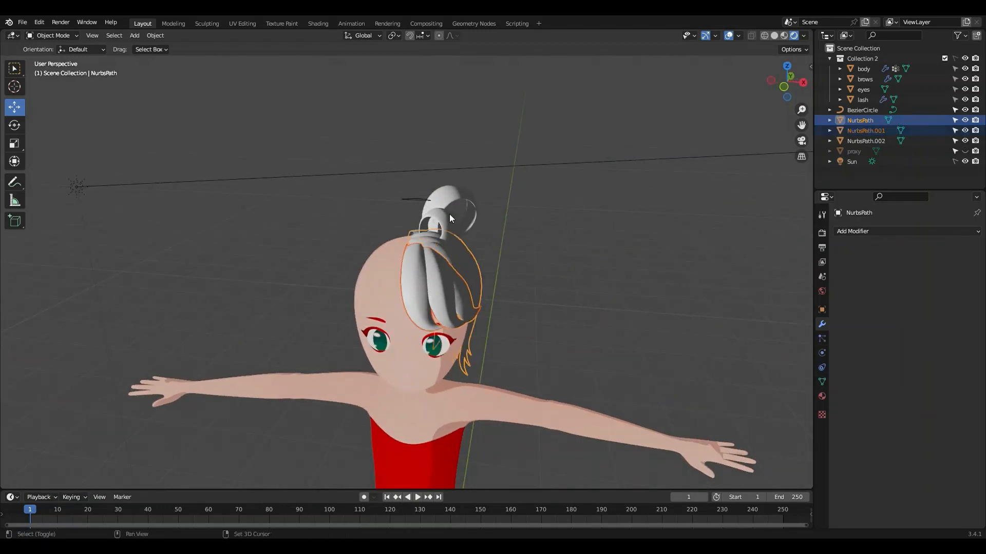
{"action": "left_click", "coordinate": [449, 214], "text": "shift"}
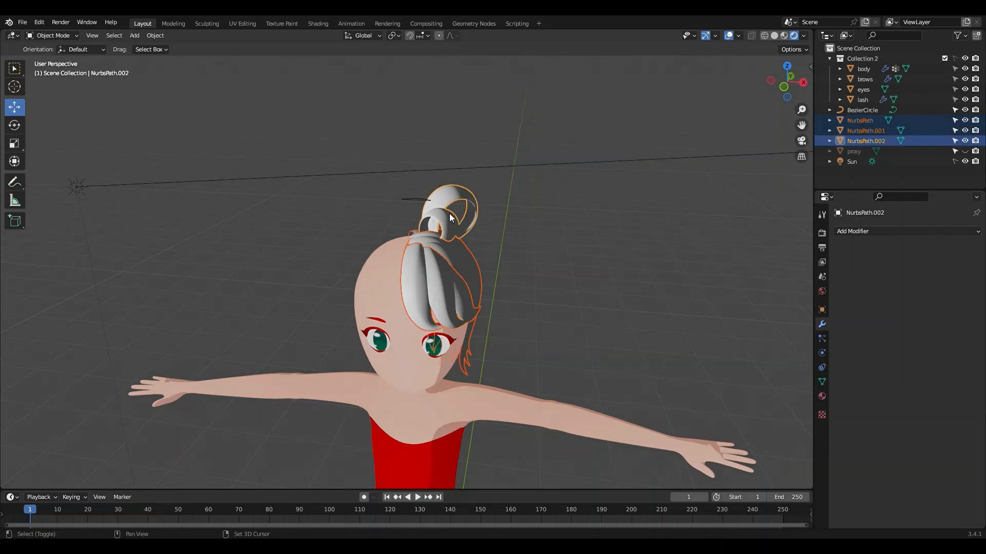
{"action": "left_click", "coordinate": [173, 23]}
{"action": "key", "text": "a"}
{"action": "left_click", "coordinate": [231, 35]}
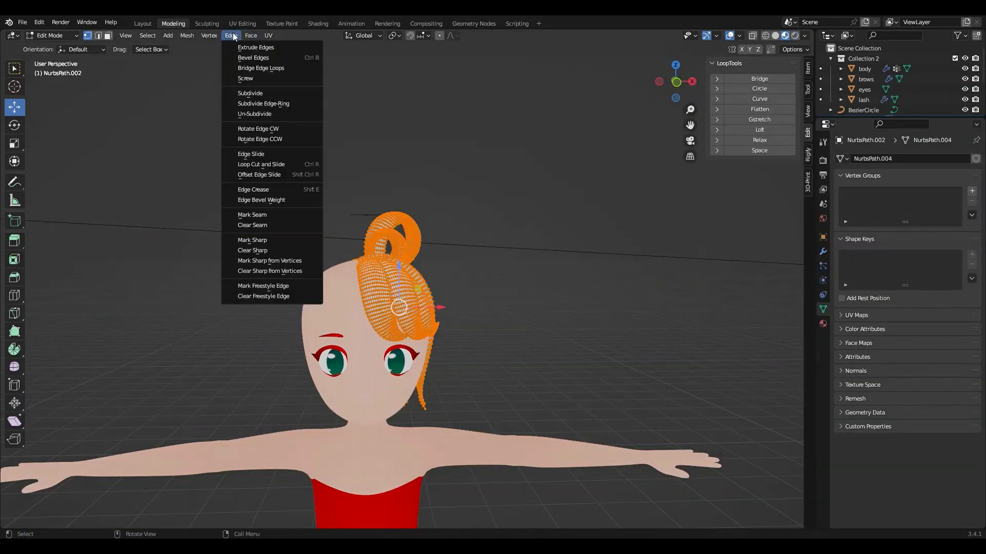
{"action": "left_click", "coordinate": [264, 114]}
{"action": "scroll", "coordinate": [292, 152], "scroll_direction": "up", "scroll_amount": 4}
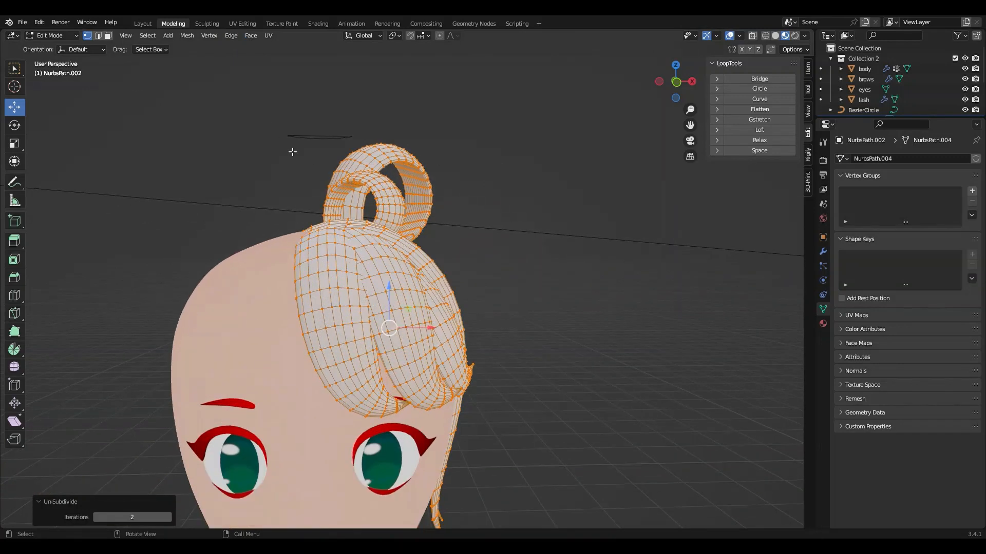
{"action": "left_click", "coordinate": [143, 23]}
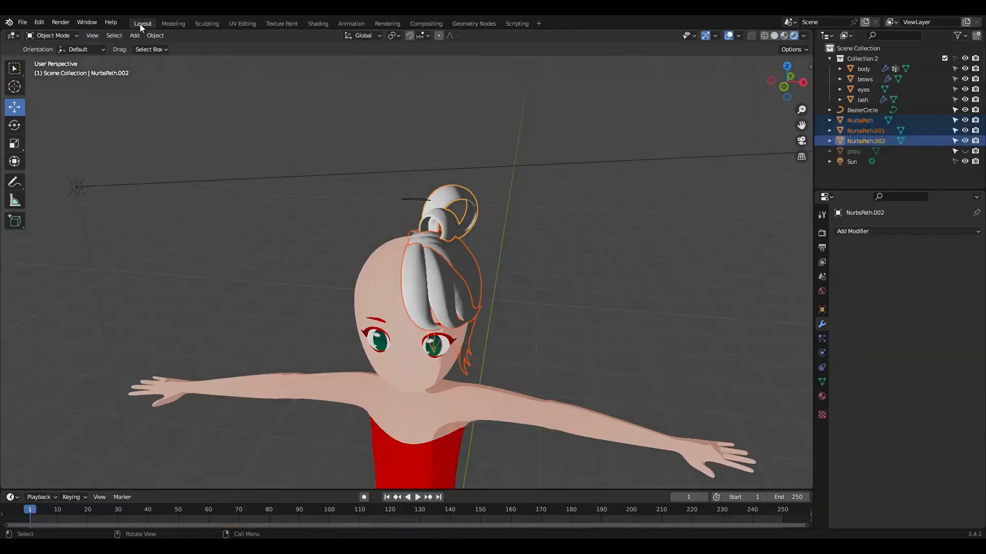
Add an X-axis Mirror modifier to the top loops, the side and back hair, and the bangs
{"action": "left_click", "coordinate": [844, 235]}
{"action": "left_click", "coordinate": [780, 352]}
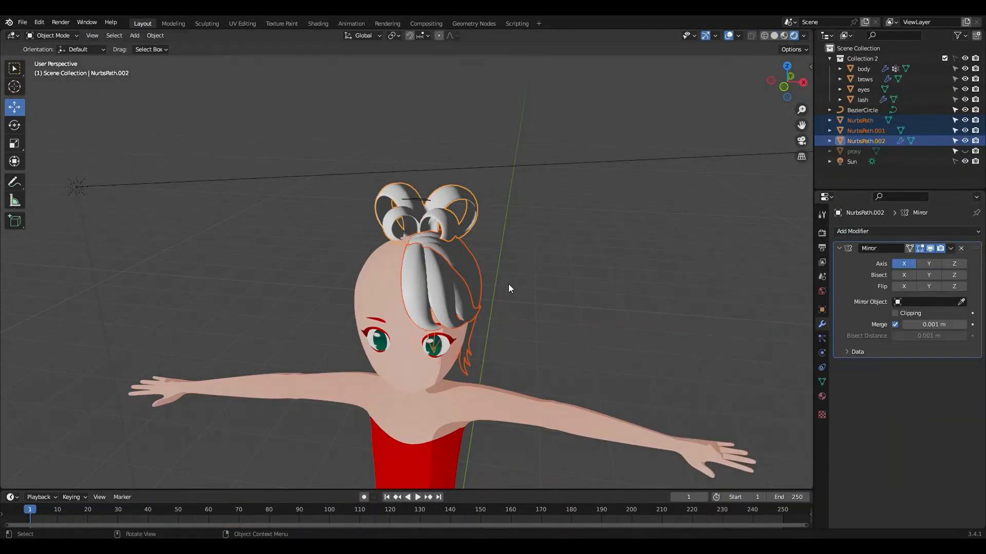
{"action": "left_click", "coordinate": [460, 269]}
{"action": "left_click", "coordinate": [867, 234]}
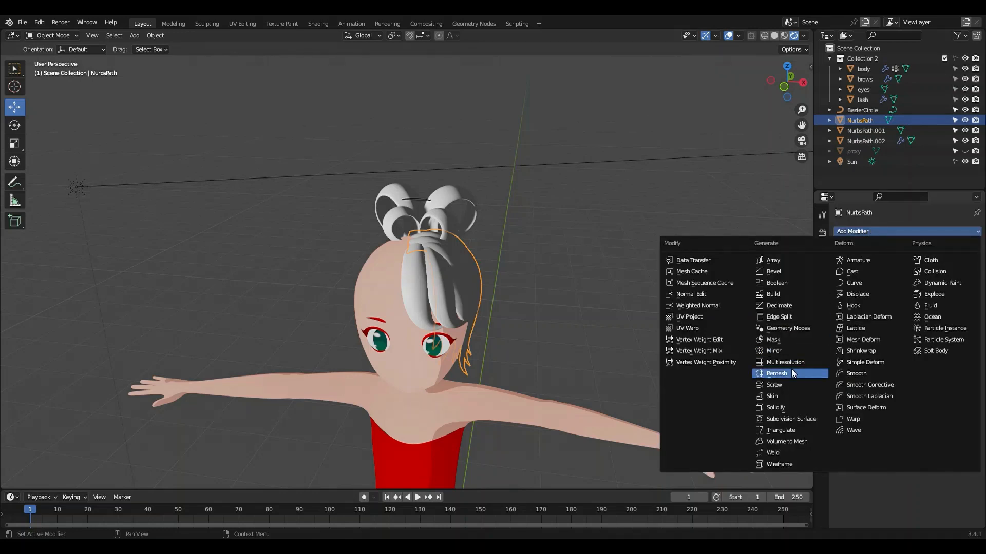
{"action": "left_click", "coordinate": [773, 351]}
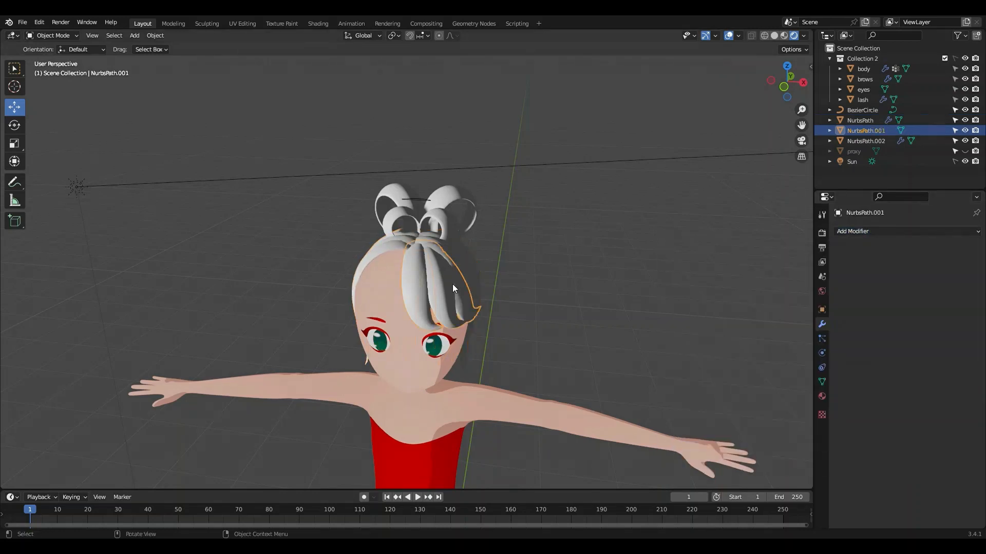
{"action": "left_click", "coordinate": [898, 231]}
{"action": "left_click", "coordinate": [787, 352]}
{"action": "scroll", "coordinate": [519, 279], "scroll_direction": "up", "scroll_amount": 3}
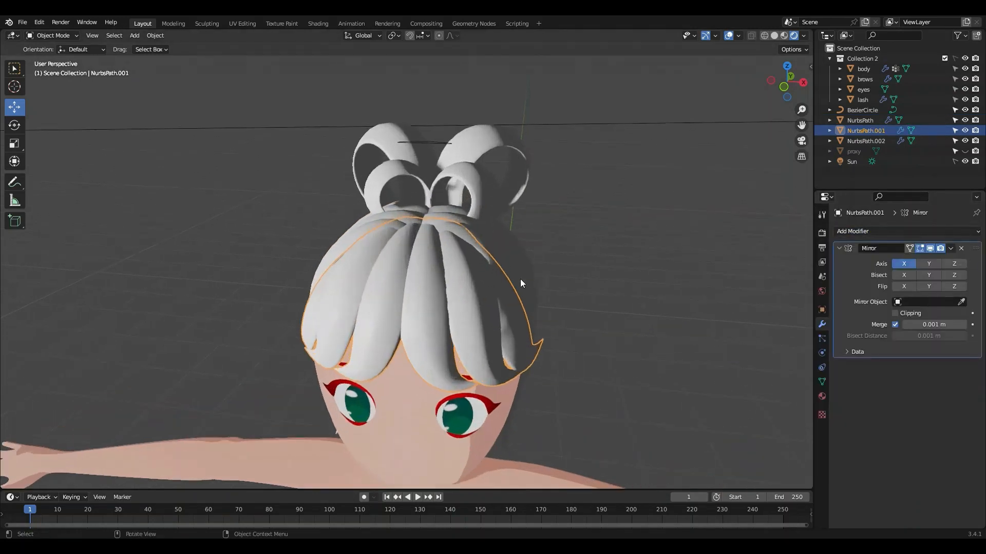
{"action": "middle_click_drag", "start_coordinate": [601, 271], "coordinate": [618, 261]}
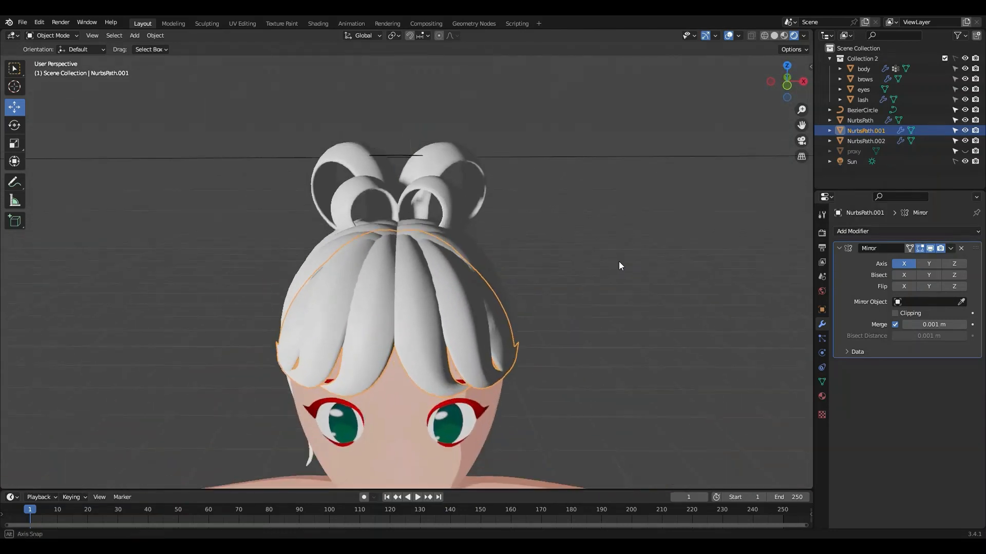
Delete the leftover BezierCircle curve above the character's head
{"action": "scroll", "coordinate": [615, 263], "scroll_direction": "down", "scroll_amount": 5}
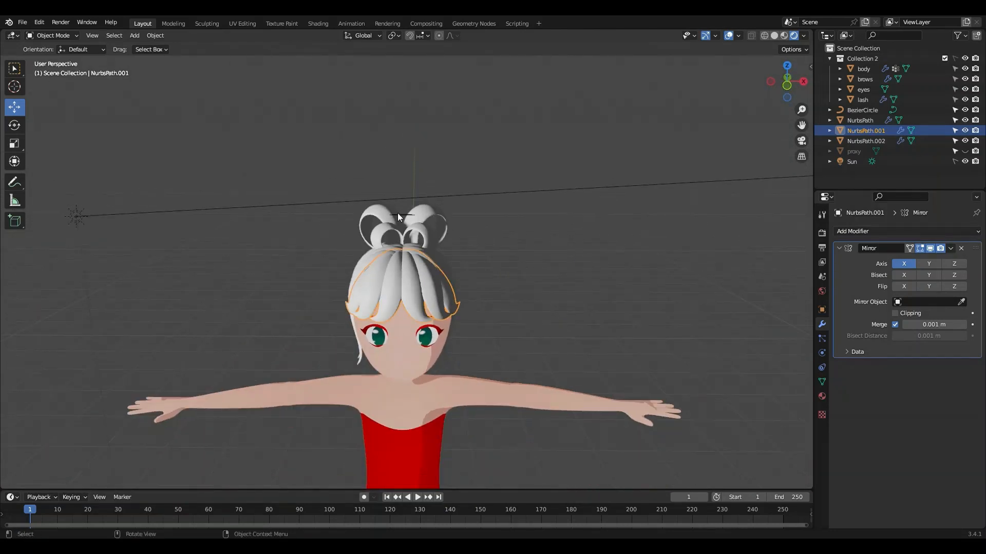
{"action": "left_click", "coordinate": [398, 216]}
{"action": "key", "text": "Delete"}
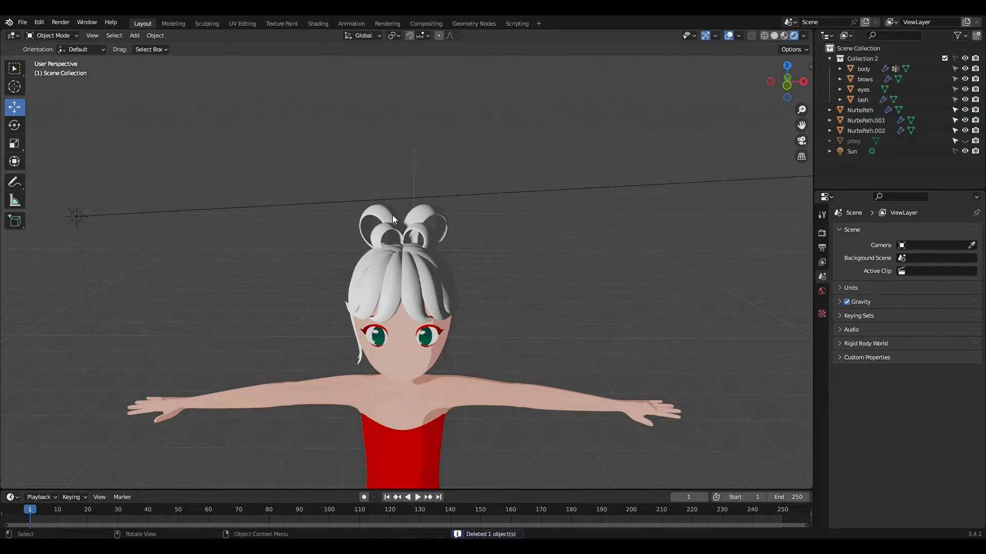
{"action": "scroll", "coordinate": [309, 272], "scroll_direction": "up", "scroll_amount": 4}
{"action": "middle_click_drag", "start_coordinate": [309, 273], "coordinate": [323, 270]}
{"action": "scroll", "coordinate": [324, 270], "scroll_direction": "down", "scroll_amount": 3}
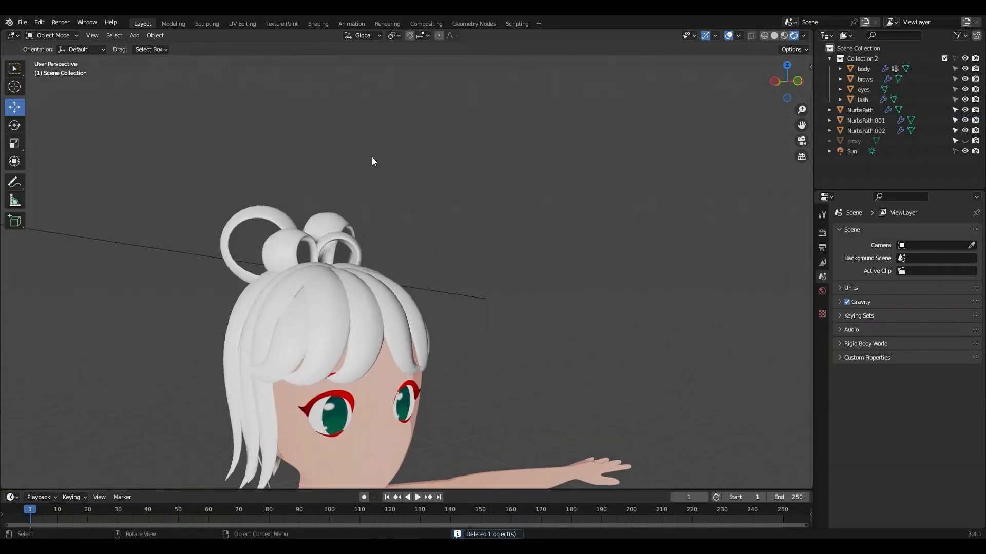
Switch to the Shading workspace, select the bangs, show the viewport in rendered shading and enlarge the node editor
{"action": "left_click", "coordinate": [317, 23]}
{"action": "left_click", "coordinate": [417, 253]}
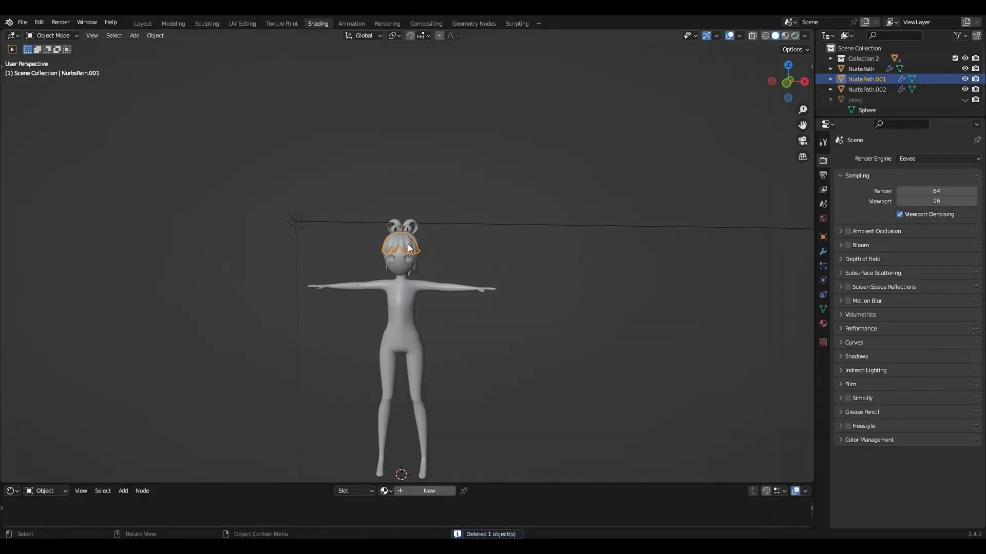
{"action": "left_click", "coordinate": [794, 35]}
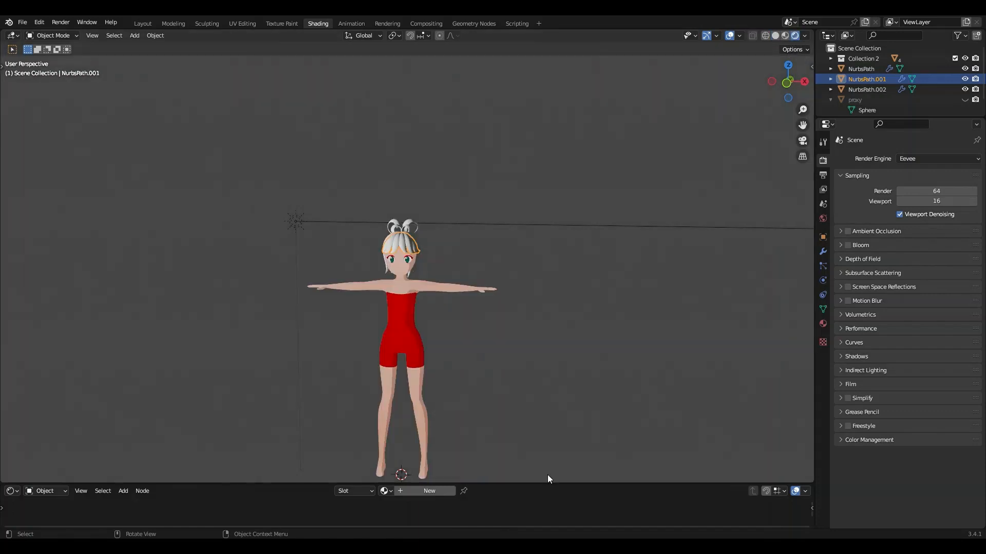
{"action": "left_click_drag", "start_coordinate": [548, 488], "coordinate": [500, 356]}
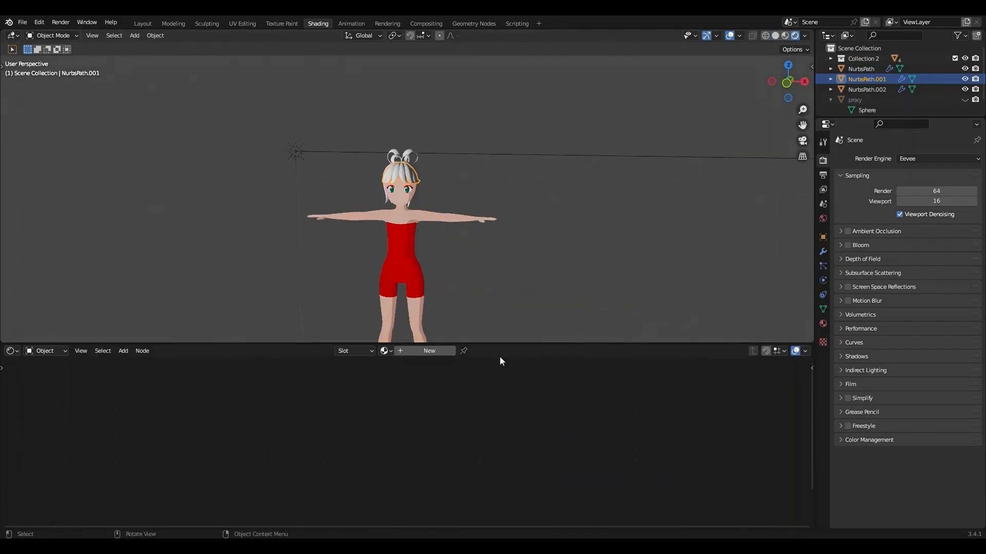
Assign the cloth material to the bangs, make it a separate copy and name the copy hair
{"action": "left_click", "coordinate": [388, 352]}
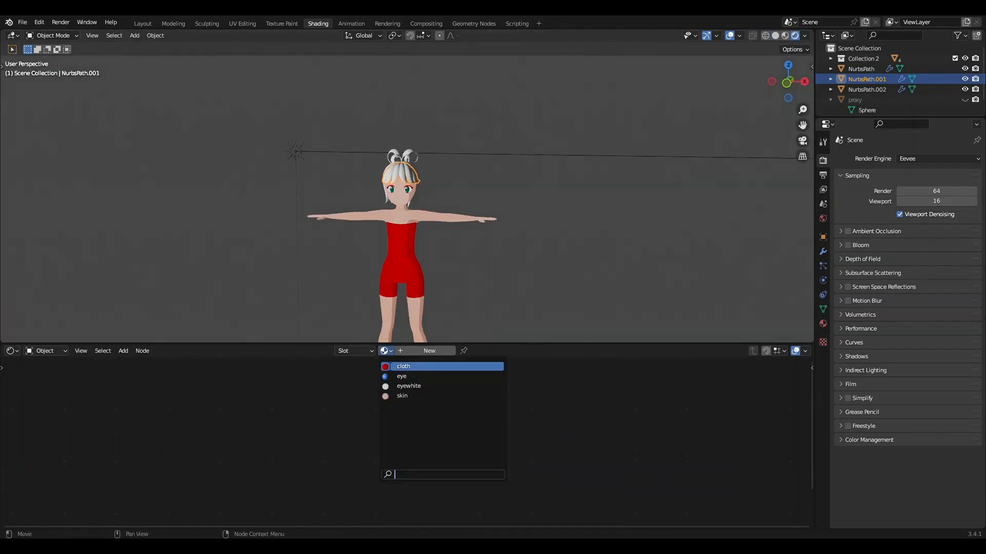
{"action": "left_click", "coordinate": [386, 366]}
{"action": "scroll", "coordinate": [426, 236], "scroll_direction": "up", "scroll_amount": 3}
{"action": "scroll", "coordinate": [427, 236], "scroll_direction": "up", "scroll_amount": 3}
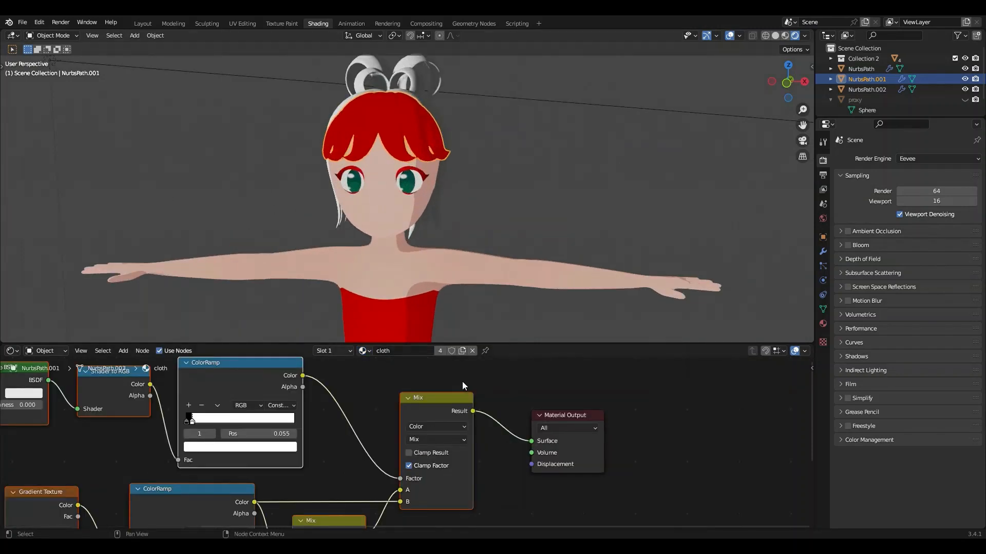
{"action": "left_click", "coordinate": [463, 352]}
{"action": "double_click", "coordinate": [418, 352]}
{"action": "type", "text": "ha"}
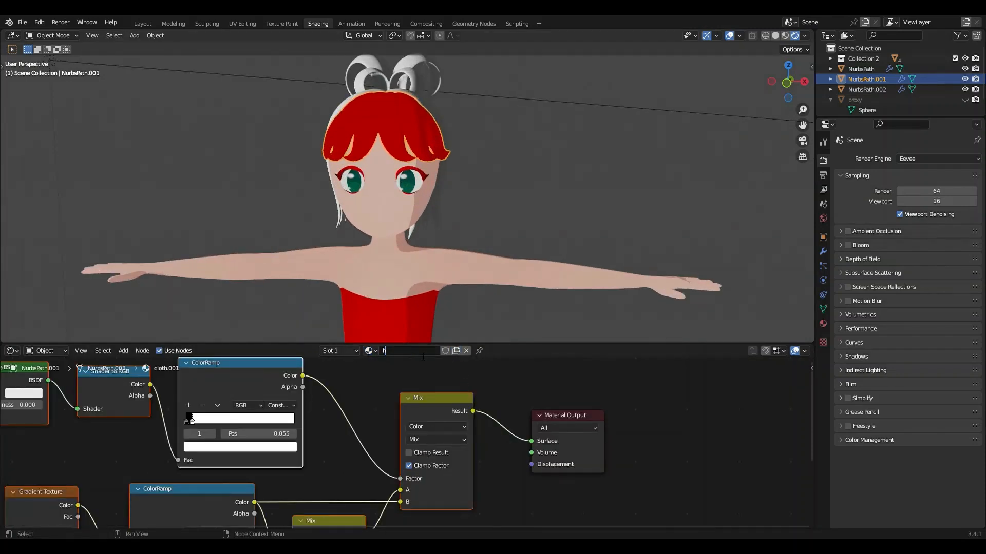
{"action": "type", "text": "ir"}
{"action": "key", "text": "Return"}
Assign the hair material to the side and back hair and to the top loops
{"action": "middle_click_drag", "start_coordinate": [354, 129], "coordinate": [439, 153]}
{"action": "left_click", "coordinate": [439, 153]}
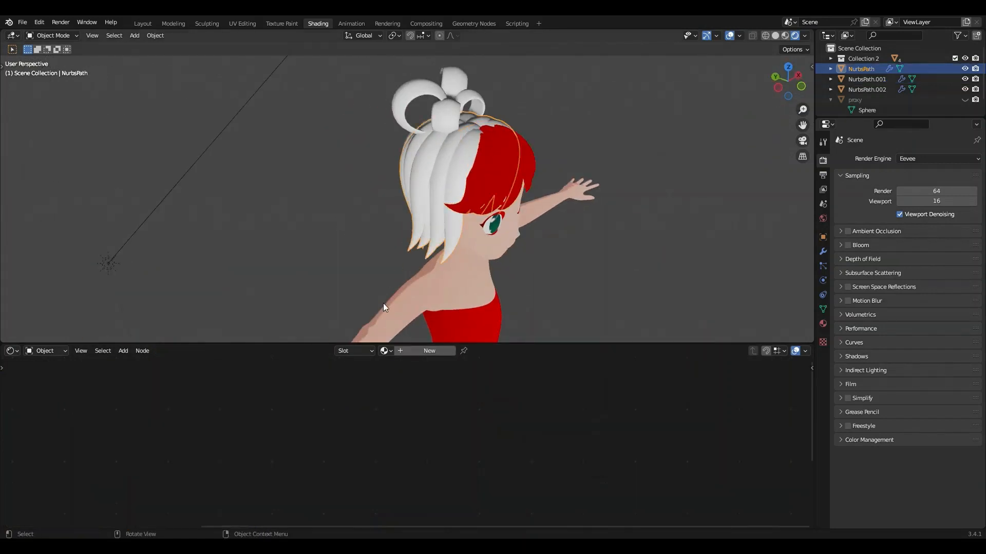
{"action": "left_click", "coordinate": [383, 350]}
{"action": "left_click", "coordinate": [411, 394]}
{"action": "left_click", "coordinate": [412, 244]}
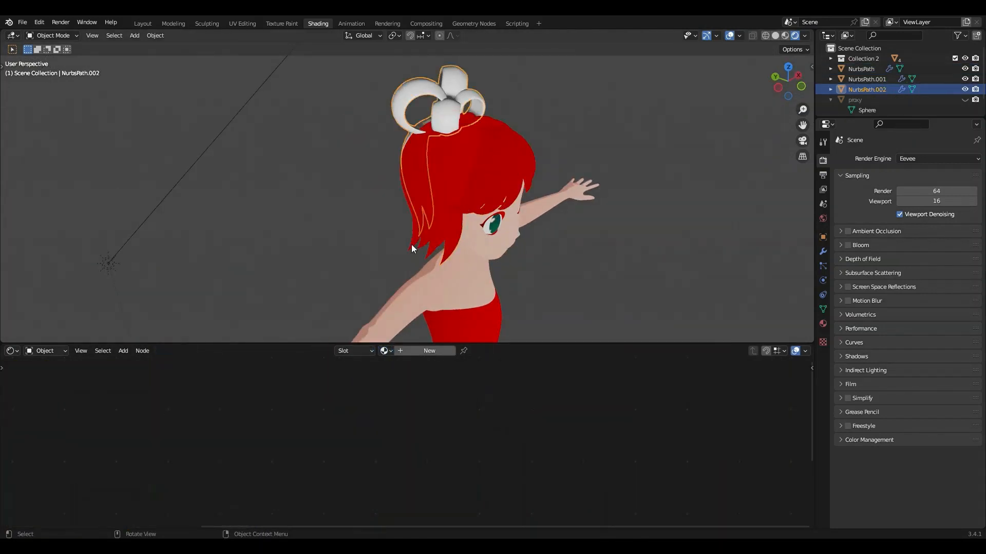
{"action": "left_click", "coordinate": [385, 351]}
{"action": "left_click", "coordinate": [410, 394]}
Delete the Texture Coordinate, Mapping, Gradient Texture and red-to-dark ColorRamp nodes from the hair material
{"action": "middle_click_drag", "start_coordinate": [459, 139], "coordinate": [418, 241]}
{"action": "scroll", "coordinate": [405, 442], "scroll_direction": "down", "scroll_amount": 10}
{"action": "middle_click_drag", "start_coordinate": [358, 455], "coordinate": [445, 411]}
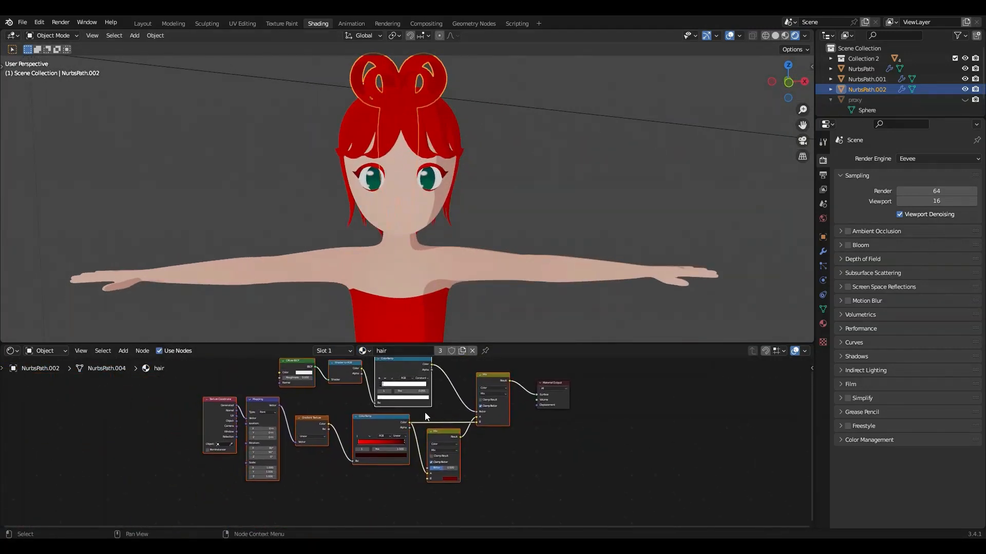
{"action": "left_click_drag", "start_coordinate": [162, 472], "coordinate": [394, 417]}
{"action": "key", "text": "Delete"}
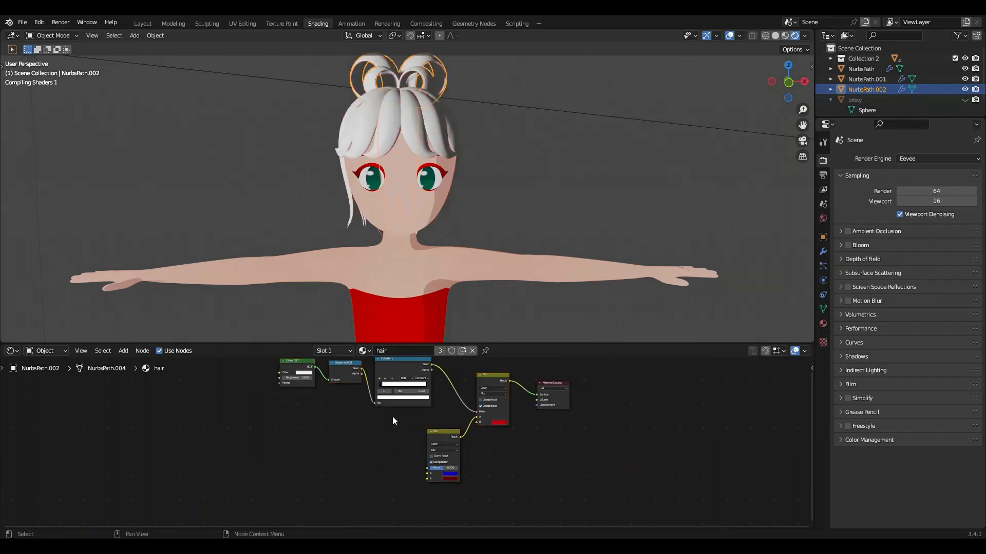
{"action": "scroll", "coordinate": [400, 224], "scroll_direction": "up", "scroll_amount": 8}
{"action": "scroll", "coordinate": [405, 226], "scroll_direction": "down", "scroll_amount": 6}
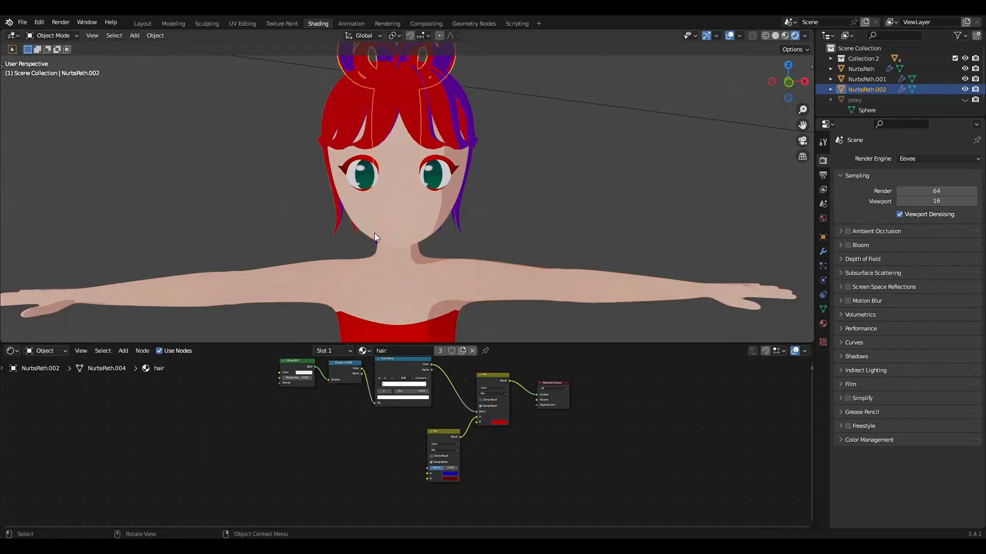
{"action": "middle_click_drag", "start_coordinate": [374, 233], "coordinate": [401, 266]}
{"action": "scroll", "coordinate": [296, 433], "scroll_direction": "up", "scroll_amount": 1}
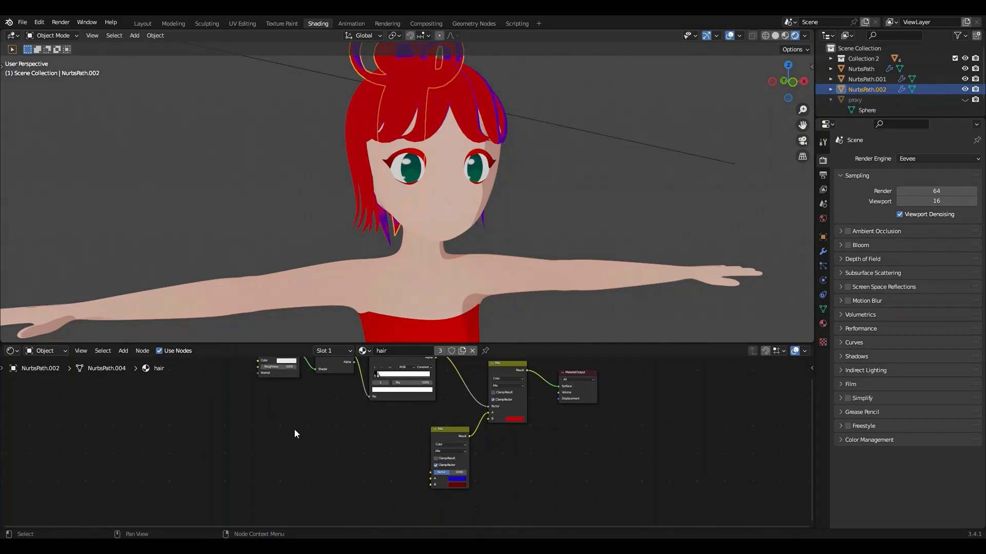
Add a Noise Texture node to the hair material, placed in front of the blue and dark red Mix node
{"action": "key", "text": "shift+a"}
{"action": "left_click", "coordinate": [282, 416]}
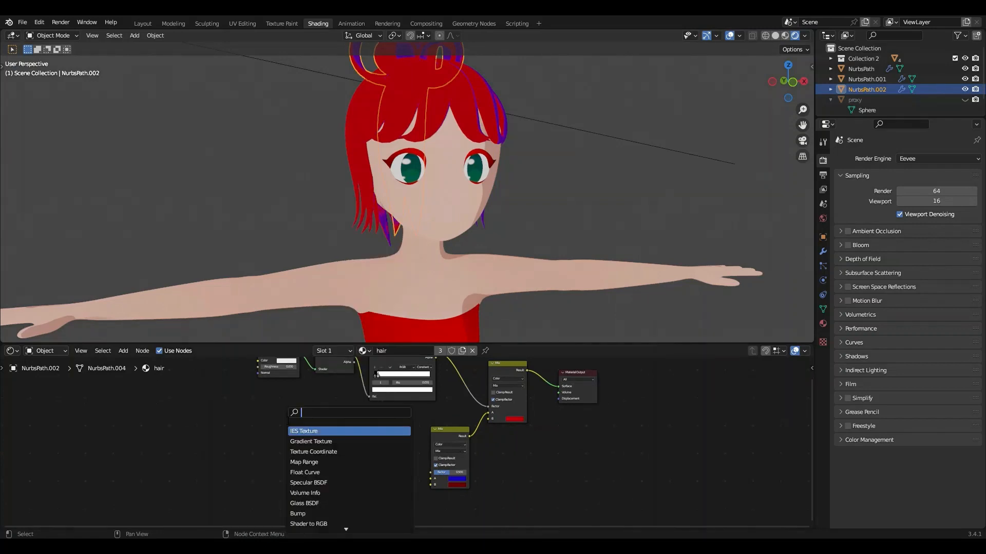
{"action": "type", "text": "nois"}
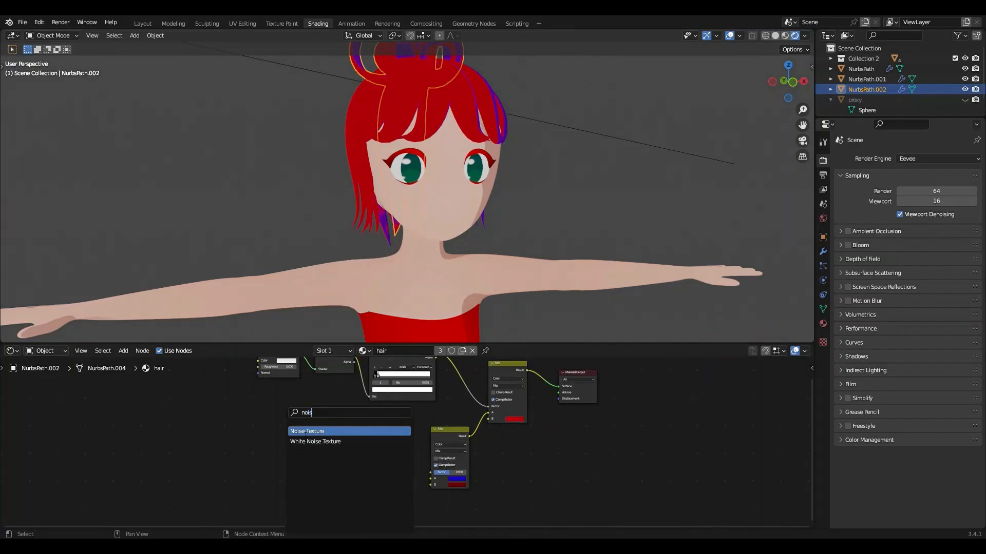
{"action": "key", "text": "Return"}
{"action": "left_click", "coordinate": [297, 436]}
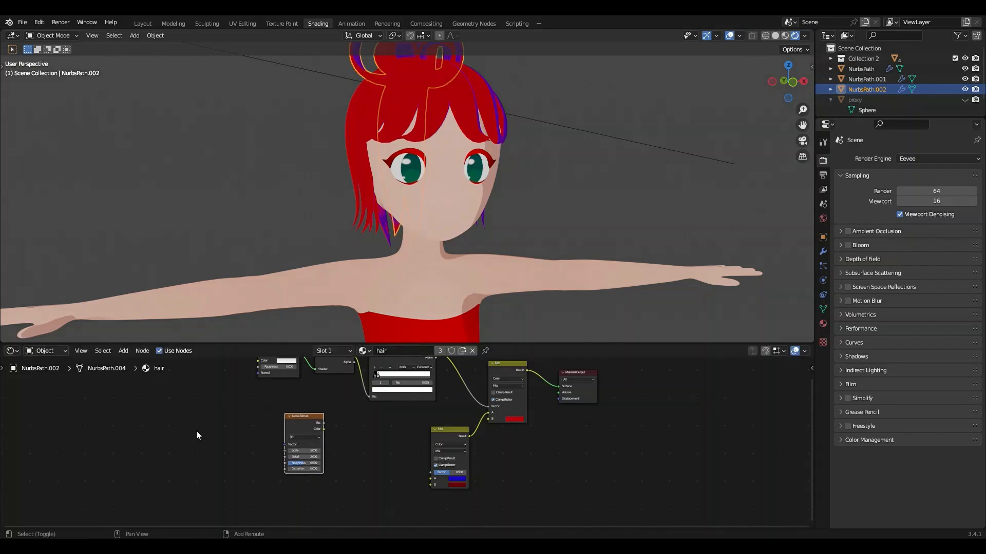
Add a Texture Coordinate node and place it in front of the Noise Texture node
{"action": "key", "text": "shift+a"}
{"action": "mouse_move", "coordinate": [195, 430]}
{"action": "type", "text": "te"}
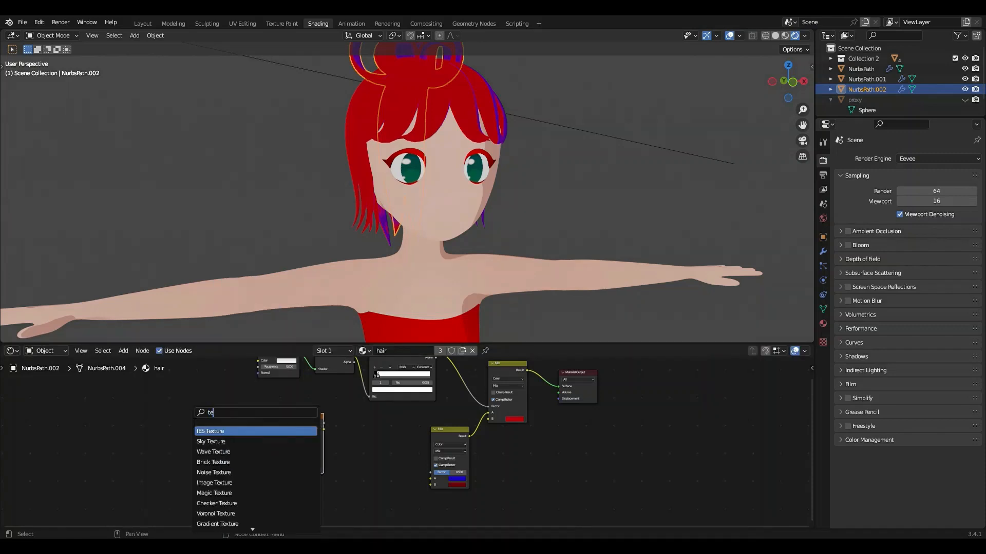
{"action": "type", "text": "xture co"}
{"action": "key", "text": "Return"}
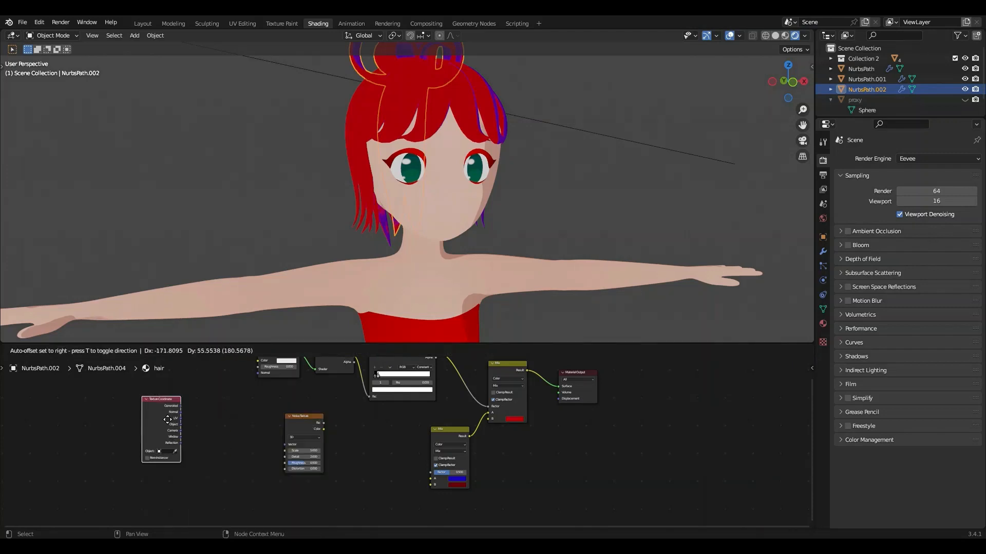
{"action": "left_click", "coordinate": [164, 428]}
Add a Separate XYZ node fed by the Generated output of the Texture Coordinate node
{"action": "mouse_move", "coordinate": [203, 434]}
{"action": "middle_mouse_down"}
{"action": "mouse_move", "coordinate": [235, 433]}
{"action": "mouse_move", "coordinate": [218, 429]}
{"action": "middle_mouse_up"}
{"action": "scroll", "coordinate": [235, 433], "scroll_direction": "up", "scroll_amount": 3}
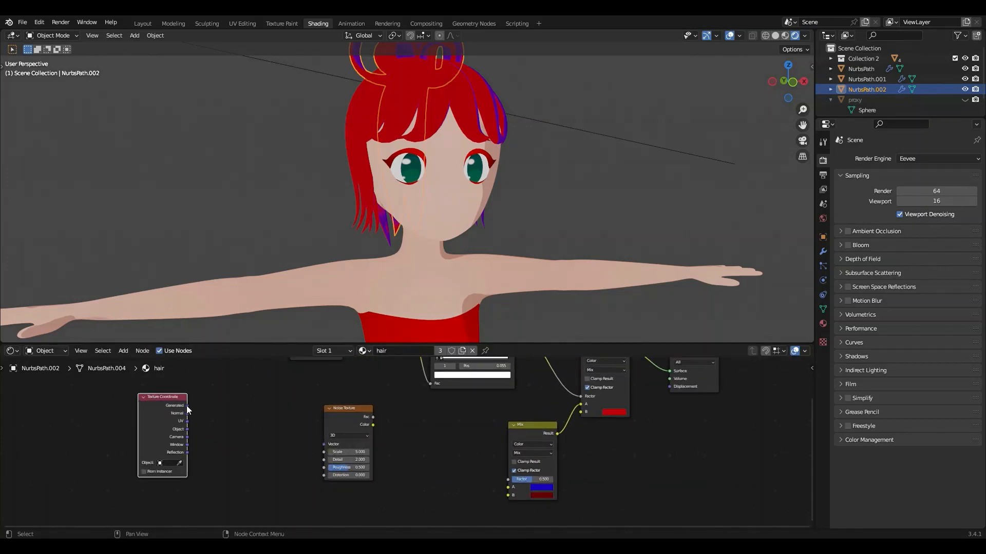
{"action": "left_click_drag", "start_coordinate": [186, 406], "coordinate": [273, 420]}
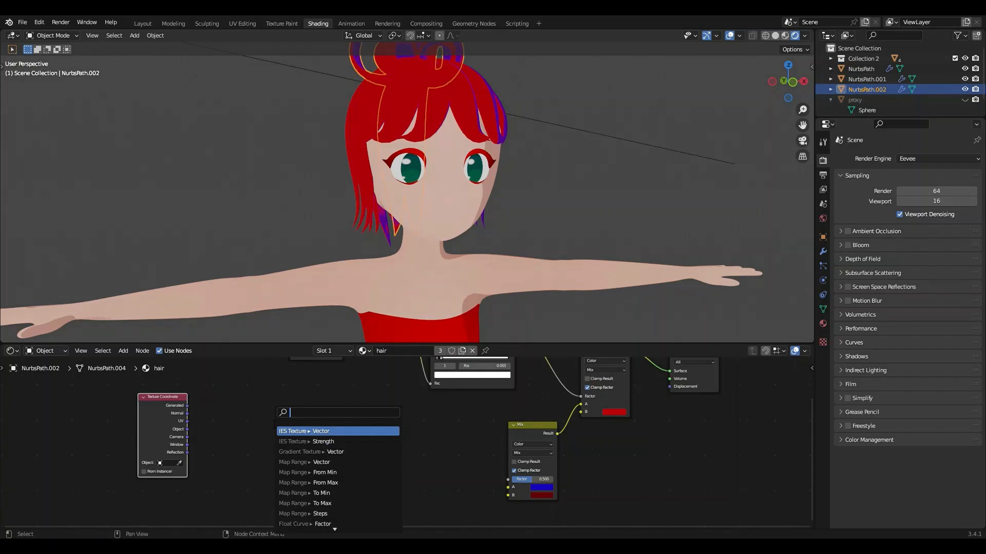
{"action": "type", "text": "sepera"}
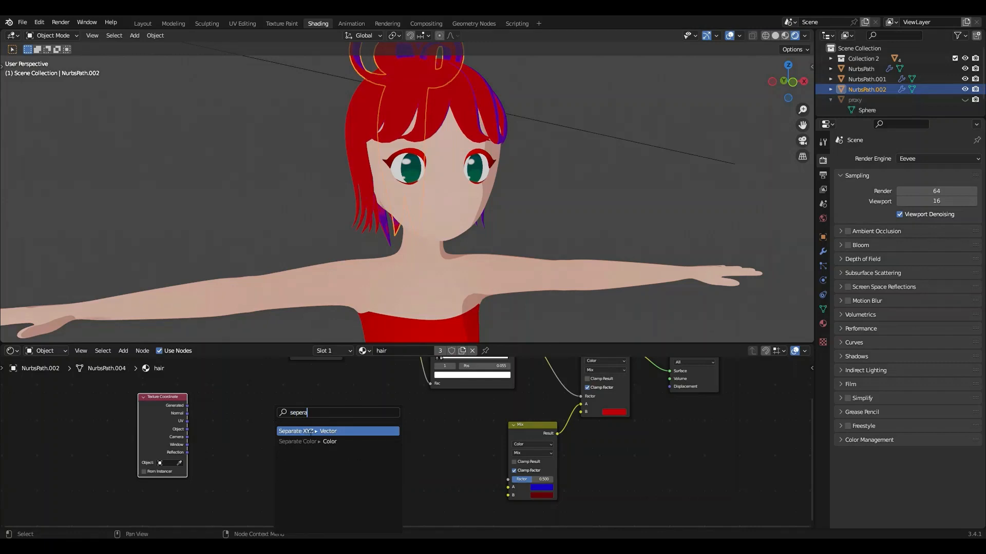
{"action": "left_click", "coordinate": [310, 431]}
{"action": "left_click", "coordinate": [246, 429]}
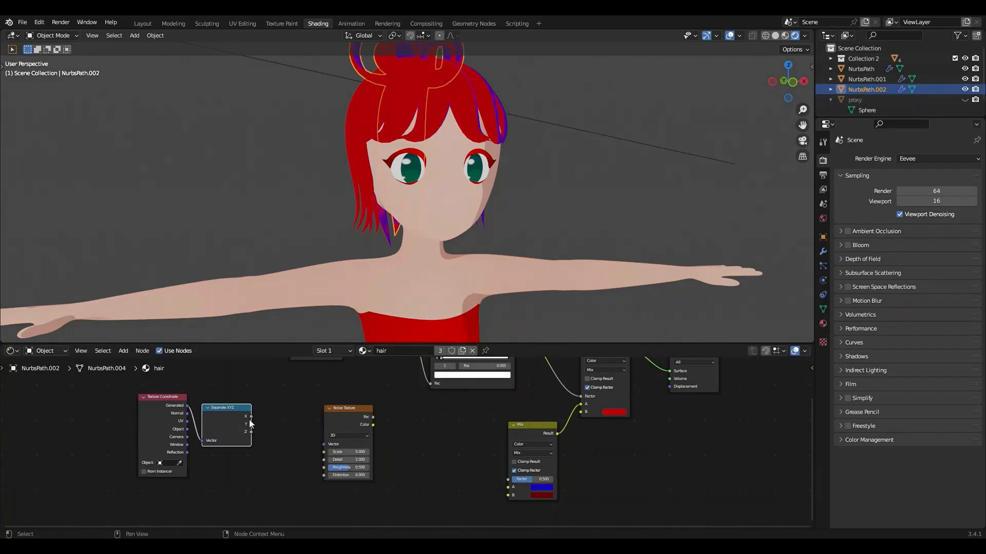
Link the Separate XYZ Y output to the Noise Texture vector, send its Fac to the Material Output, and raise the noise scale to about 350
{"action": "left_click_drag", "start_coordinate": [251, 424], "coordinate": [324, 444]}
{"action": "left_click_drag", "start_coordinate": [365, 420], "coordinate": [580, 405]}
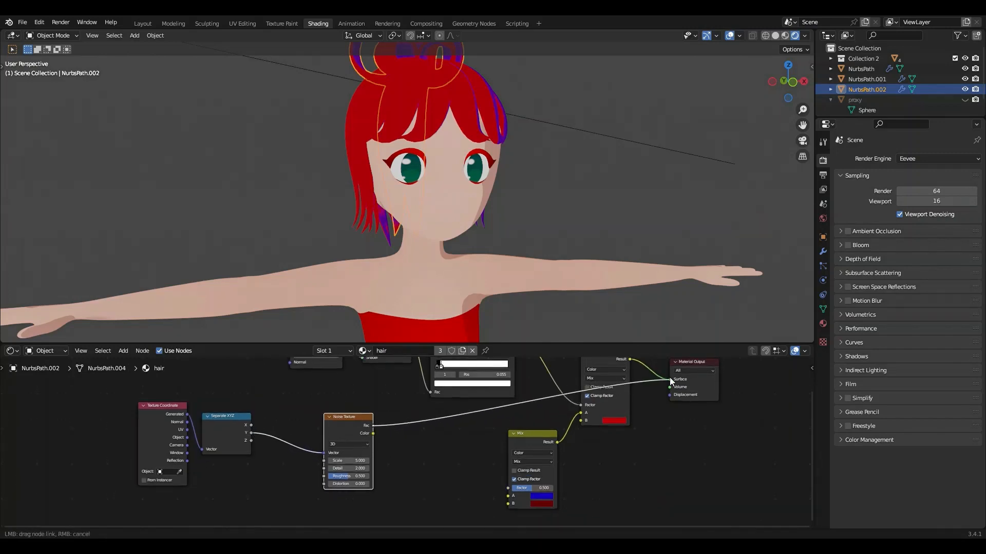
{"action": "scroll", "coordinate": [418, 227], "scroll_direction": "up", "scroll_amount": 4}
{"action": "middle_click_drag", "start_coordinate": [404, 128], "coordinate": [390, 288]}
{"action": "left_click_drag", "start_coordinate": [331, 462], "coordinate": [844, 462]}
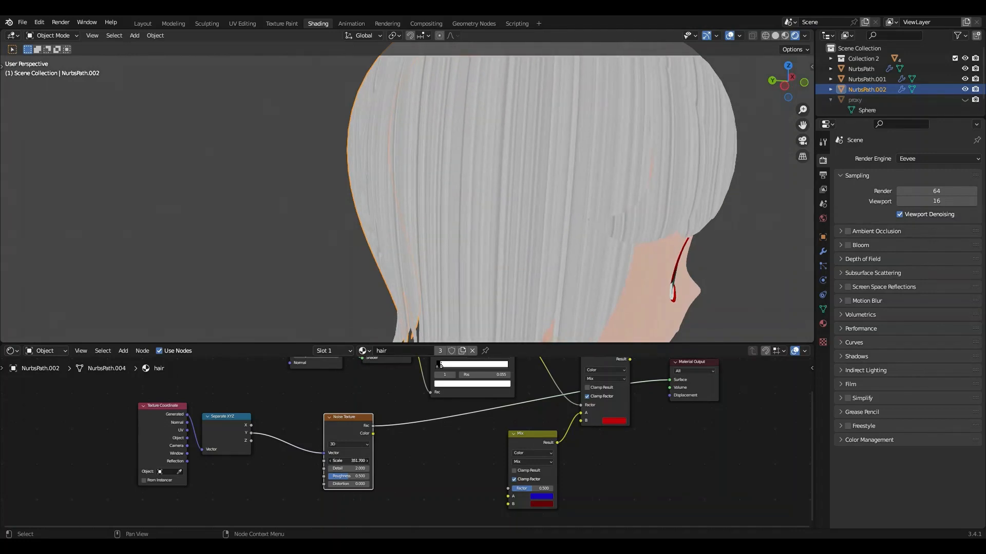
Try the Z and X outputs of Separate XYZ as the Noise Texture's vector input
{"action": "middle_click_drag", "start_coordinate": [476, 195], "coordinate": [400, 257]}
{"action": "left_click_drag", "start_coordinate": [251, 440], "coordinate": [324, 453]}
{"action": "middle_click_drag", "start_coordinate": [379, 232], "coordinate": [285, 438]}
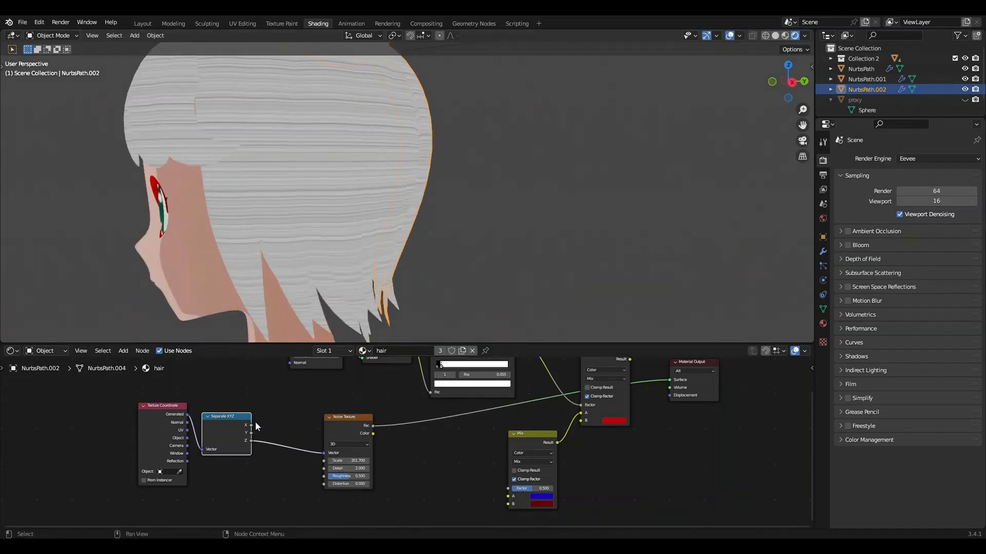
{"action": "left_click_drag", "start_coordinate": [251, 425], "coordinate": [324, 453]}
{"action": "middle_click_drag", "start_coordinate": [258, 187], "coordinate": [382, 305]}
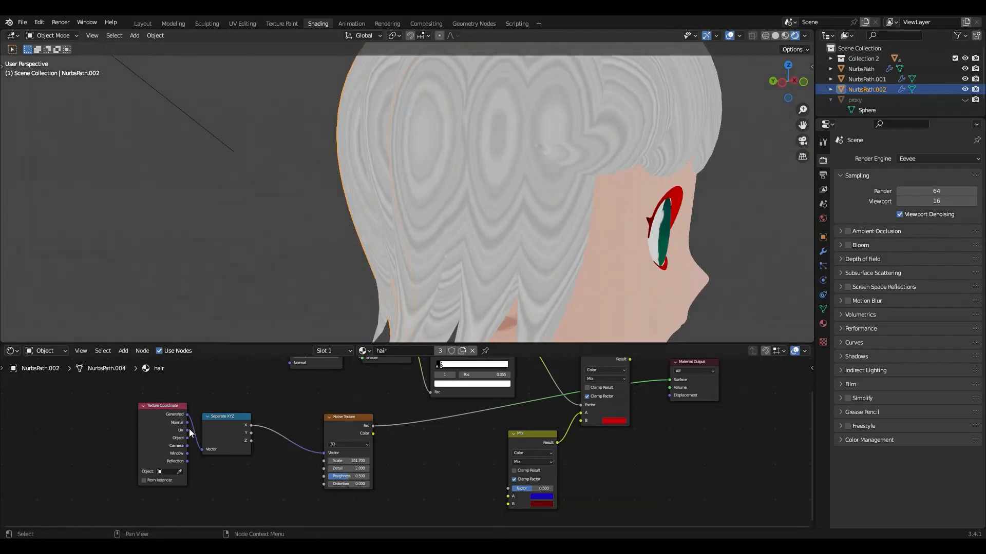
Feed Separate XYZ from the UV output and link its Y output to the Noise Texture's vector
{"action": "left_click_drag", "start_coordinate": [187, 431], "coordinate": [324, 452]}
{"action": "left_click", "coordinate": [253, 434]}
{"action": "middle_click_drag", "start_coordinate": [575, 132], "coordinate": [501, 168]}
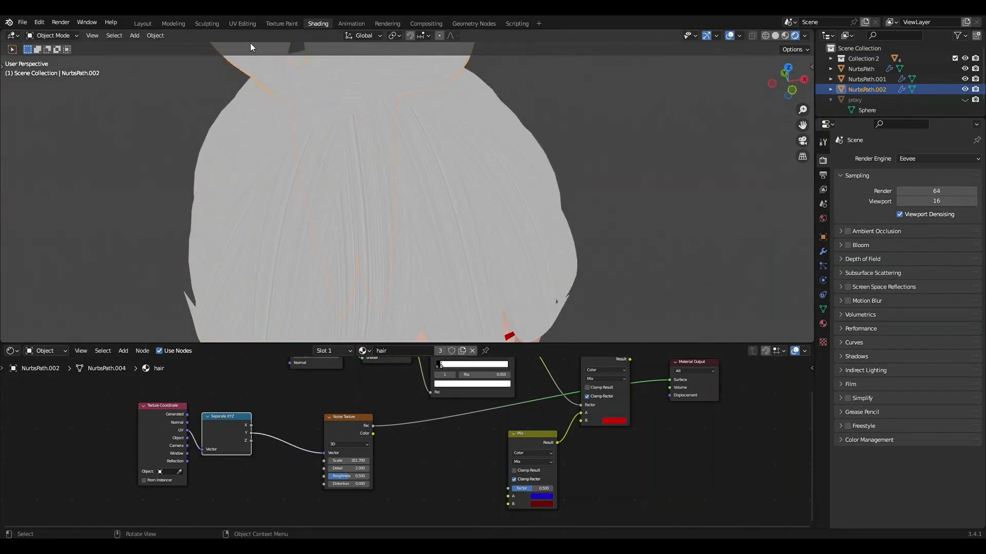
Check the UV layout of the bun hair mesh and examine how the noise streaks follow the hair strands
{"action": "scroll", "coordinate": [250, 44], "scroll_direction": "down", "scroll_amount": 3}
{"action": "left_click", "coordinate": [238, 23]}
{"action": "scroll", "coordinate": [280, 288], "scroll_direction": "up", "scroll_amount": 4}
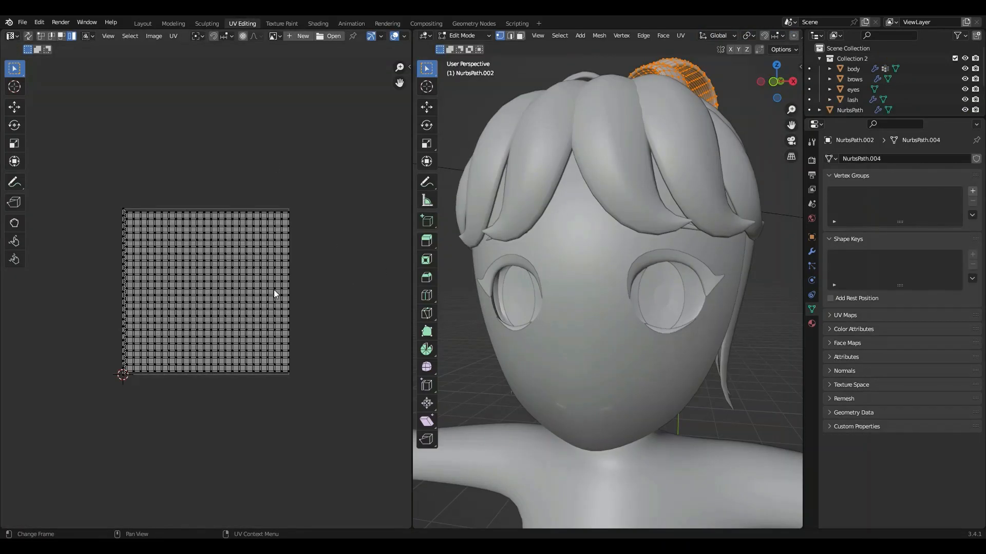
{"action": "scroll", "coordinate": [273, 290], "scroll_direction": "up", "scroll_amount": 2}
{"action": "key", "text": "a"}
{"action": "mouse_move", "coordinate": [605, 226]}
{"action": "middle_mouse_down"}
{"action": "mouse_move", "coordinate": [680, 220]}
{"action": "mouse_move", "coordinate": [605, 222]}
{"action": "middle_mouse_up"}
{"action": "left_click", "coordinate": [323, 23]}
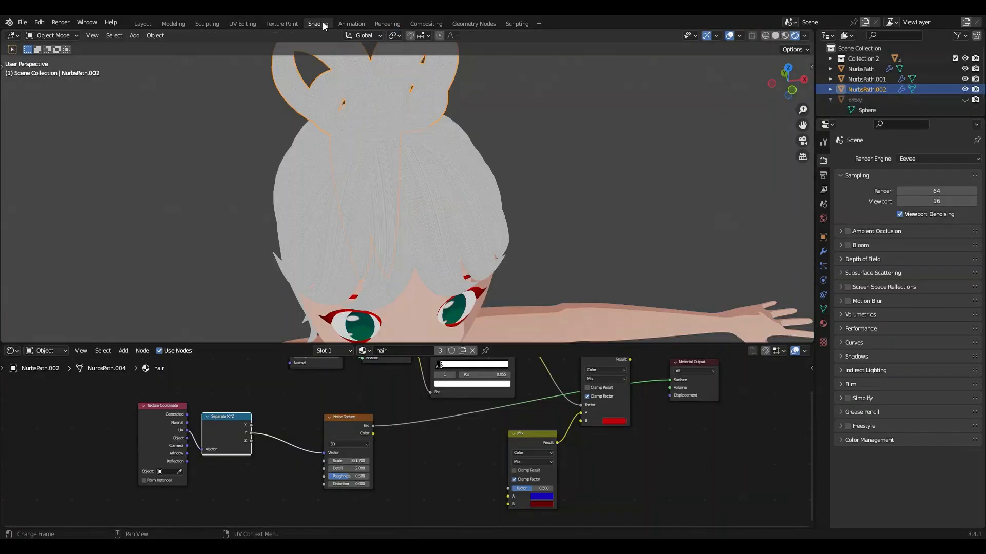
{"action": "middle_click_drag", "start_coordinate": [354, 127], "coordinate": [356, 171]}
{"action": "scroll", "coordinate": [368, 176], "scroll_direction": "up", "scroll_amount": 5}
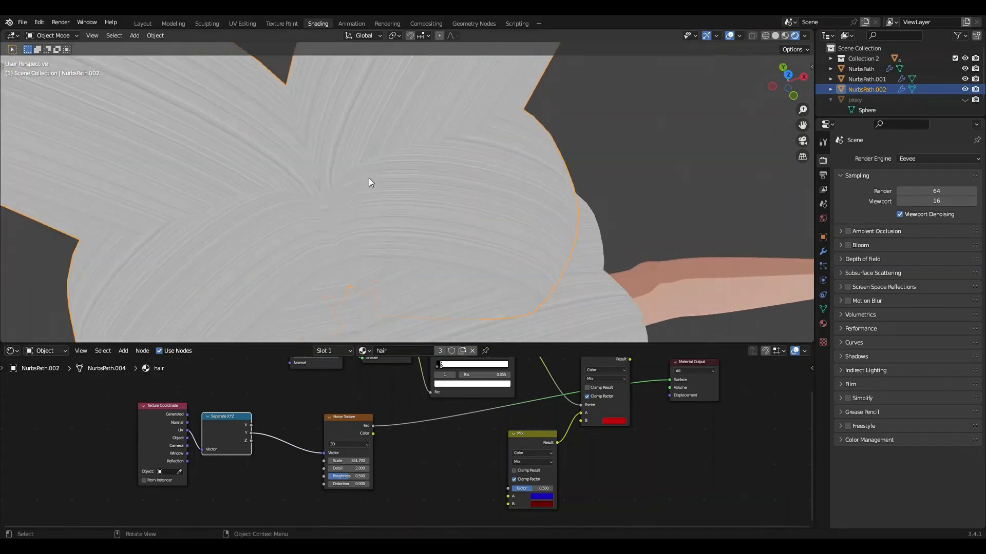
{"action": "middle_click_drag", "start_coordinate": [501, 303], "coordinate": [390, 208]}
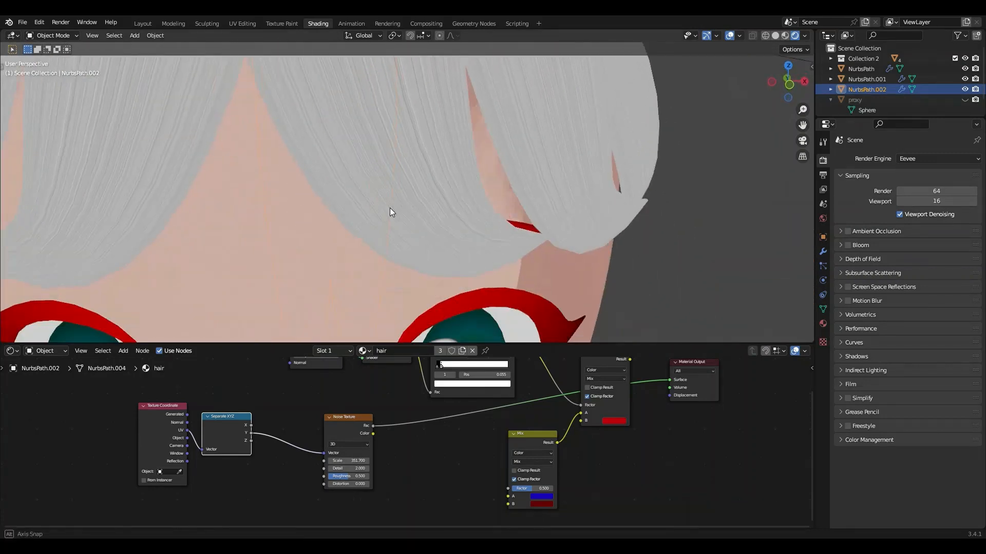
{"action": "scroll", "coordinate": [390, 208], "scroll_direction": "down", "scroll_amount": 6}
{"action": "left_click_drag", "start_coordinate": [356, 427], "coordinate": [373, 412]}
{"action": "type", "text": "color"}
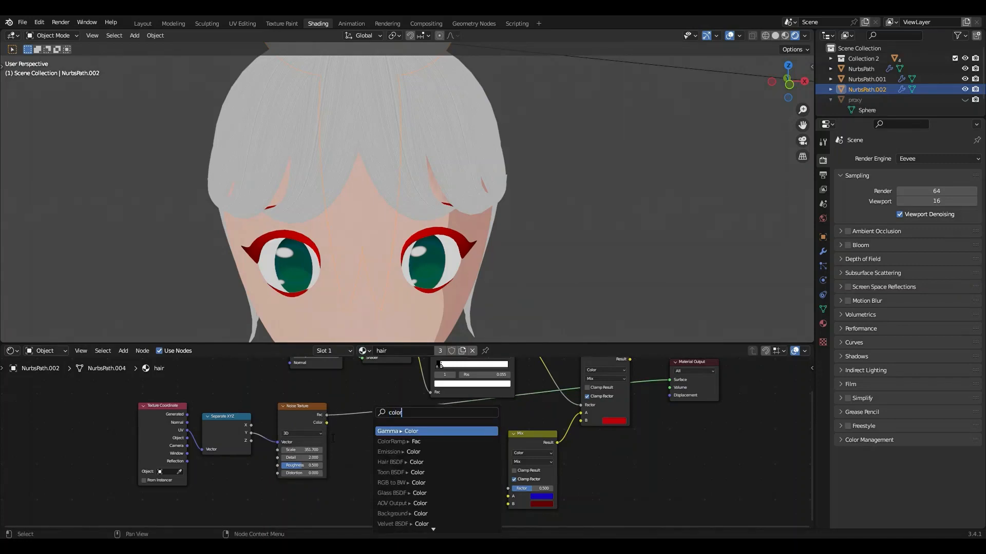
{"action": "key", "text": "Return"}
{"action": "left_click", "coordinate": [387, 428]}
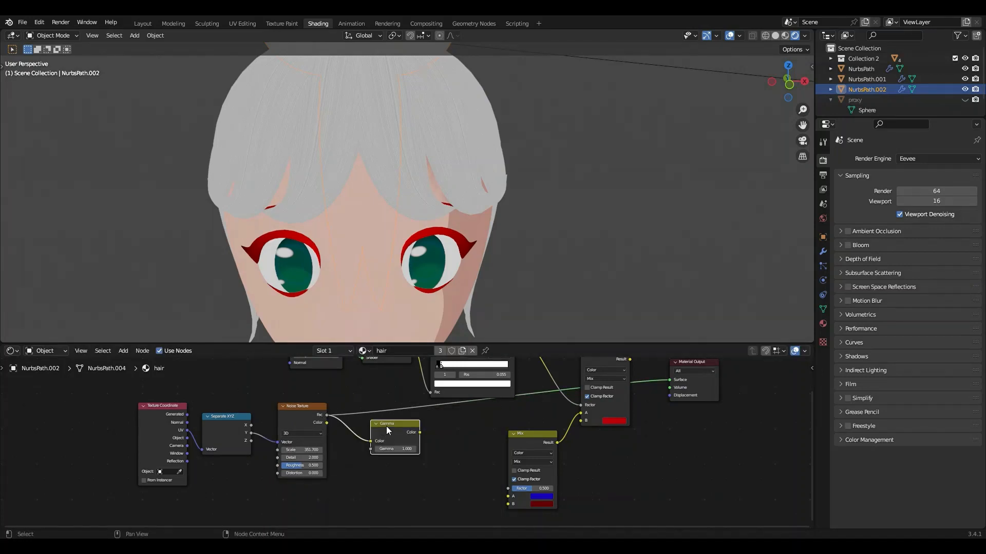
{"action": "key", "text": "x"}
Add a ColorRamp node fed by the Noise Texture's Fac output and place it in front of the blue and dark red Mix node
{"action": "left_click", "coordinate": [326, 418]}
{"action": "left_click_drag", "start_coordinate": [327, 416], "coordinate": [374, 414]}
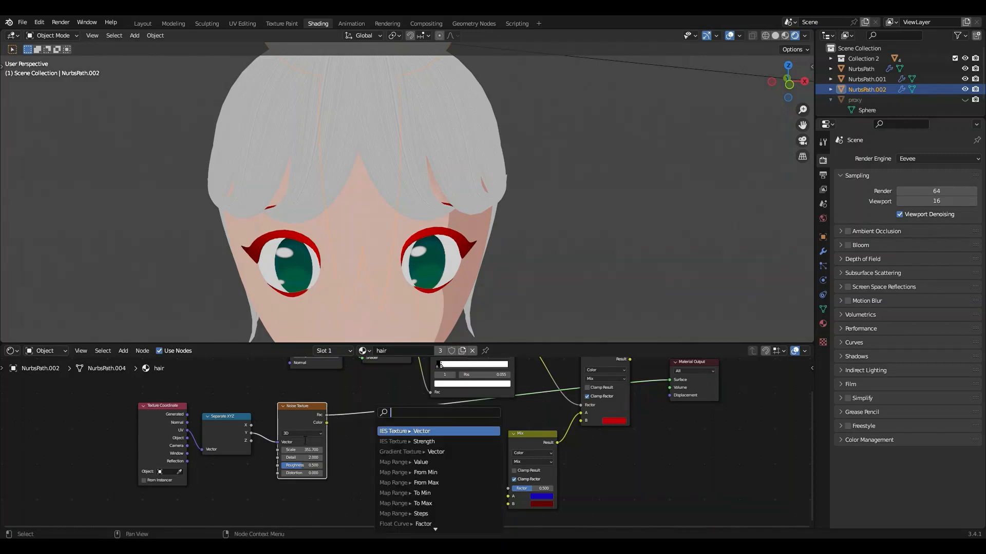
{"action": "type", "text": "color"}
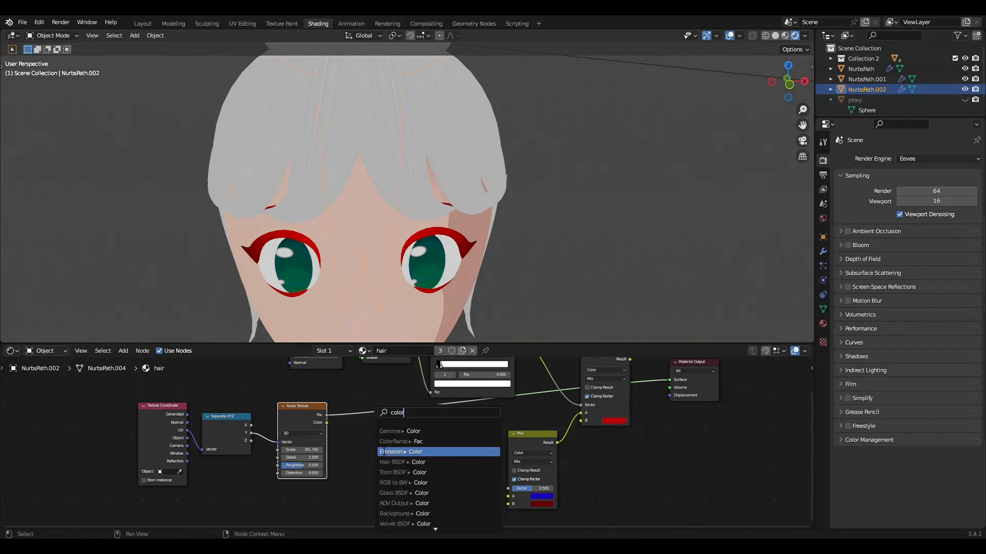
{"action": "left_click", "coordinate": [394, 441]}
{"action": "left_click", "coordinate": [390, 440]}
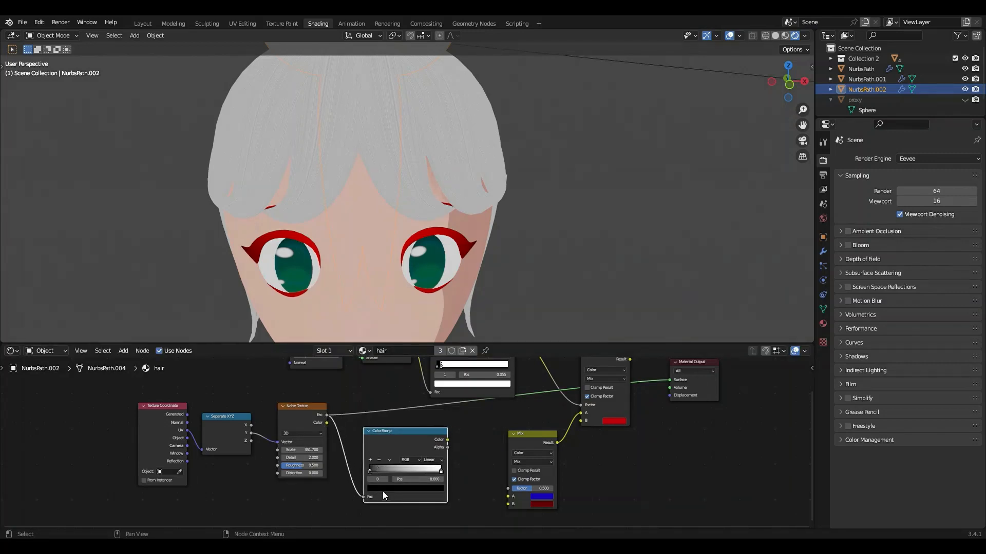
Color the new ColorRamp's first stop dark red and its last stop bright red
{"action": "left_click", "coordinate": [383, 489]}
{"action": "mouse_move", "coordinate": [425, 420]}
{"action": "left_mouse_down"}
{"action": "mouse_move", "coordinate": [427, 396]}
{"action": "mouse_move", "coordinate": [426, 432]}
{"action": "mouse_move", "coordinate": [428, 417]}
{"action": "mouse_move", "coordinate": [397, 441]}
{"action": "left_mouse_up"}
{"action": "left_click", "coordinate": [440, 471]}
{"action": "left_click", "coordinate": [435, 488]}
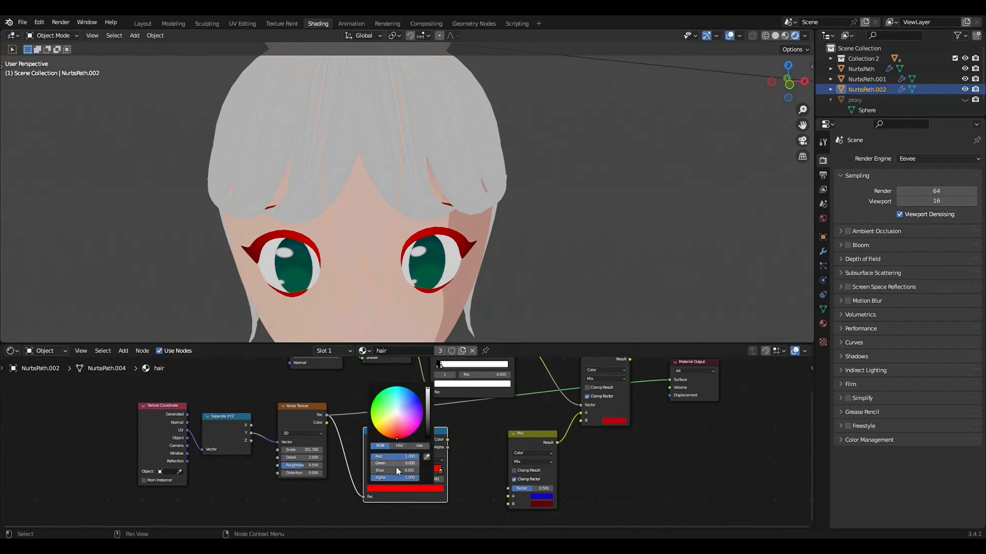
Link the red ColorRamp to the lower Mix node and the main Mix node's B input, and send the main Mix result to the Material Output's Surface
{"action": "left_click_drag", "start_coordinate": [448, 440], "coordinate": [515, 497]}
{"action": "left_click_drag", "start_coordinate": [447, 439], "coordinate": [580, 418]}
{"action": "middle_click_drag", "start_coordinate": [581, 418], "coordinate": [529, 474]}
{"action": "left_click_drag", "start_coordinate": [578, 415], "coordinate": [617, 436]}
Examine the red noise pattern on the hair up close and from a distance
{"action": "scroll", "coordinate": [366, 233], "scroll_direction": "up", "scroll_amount": 3}
{"action": "middle_click_drag", "start_coordinate": [366, 233], "coordinate": [451, 215]}
{"action": "scroll", "coordinate": [451, 215], "scroll_direction": "up", "scroll_amount": 6}
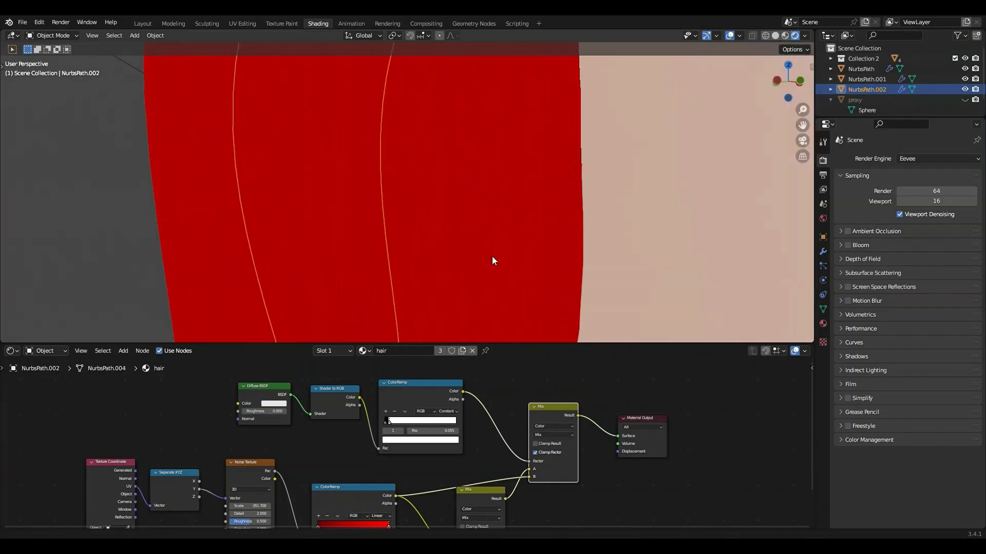
{"action": "middle_click_drag", "start_coordinate": [492, 257], "coordinate": [494, 313], "text": "shift"}
{"action": "middle_click_drag", "start_coordinate": [464, 125], "coordinate": [460, 288], "text": "shift"}
{"action": "middle_click_drag", "start_coordinate": [494, 228], "coordinate": [477, 264]}
{"action": "scroll", "coordinate": [403, 236], "scroll_direction": "down", "scroll_amount": 8}
{"action": "scroll", "coordinate": [400, 259], "scroll_direction": "up", "scroll_amount": 4}
{"action": "scroll", "coordinate": [387, 253], "scroll_direction": "down", "scroll_amount": 4}
{"action": "scroll", "coordinate": [384, 261], "scroll_direction": "up", "scroll_amount": 1}
{"action": "scroll", "coordinate": [477, 263], "scroll_direction": "down", "scroll_amount": 4}
Join the bangs object NurbsPath.001 into the side hair object NurbsPath
{"action": "left_click", "coordinate": [451, 247]}
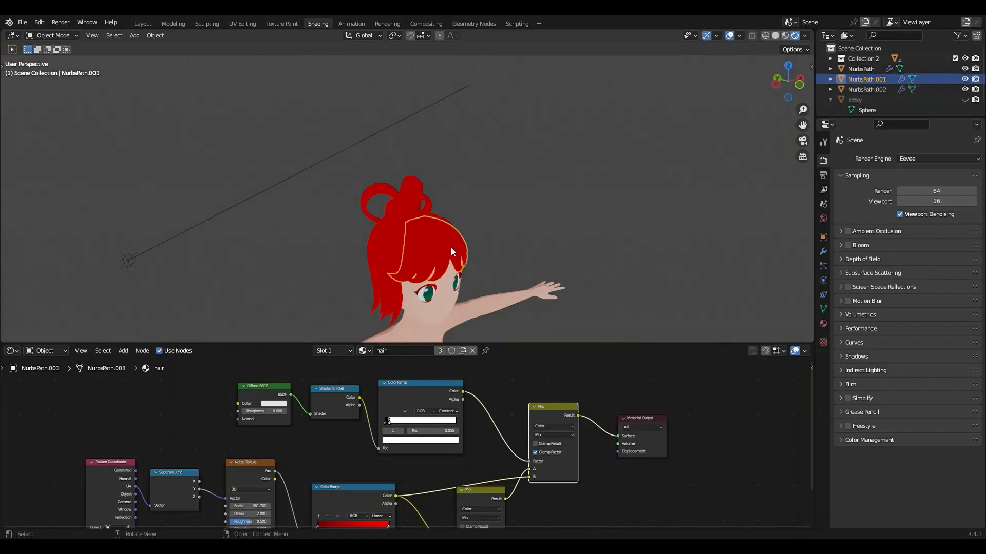
{"action": "left_click", "coordinate": [390, 251], "text": "shift"}
{"action": "right_click", "coordinate": [444, 244]}
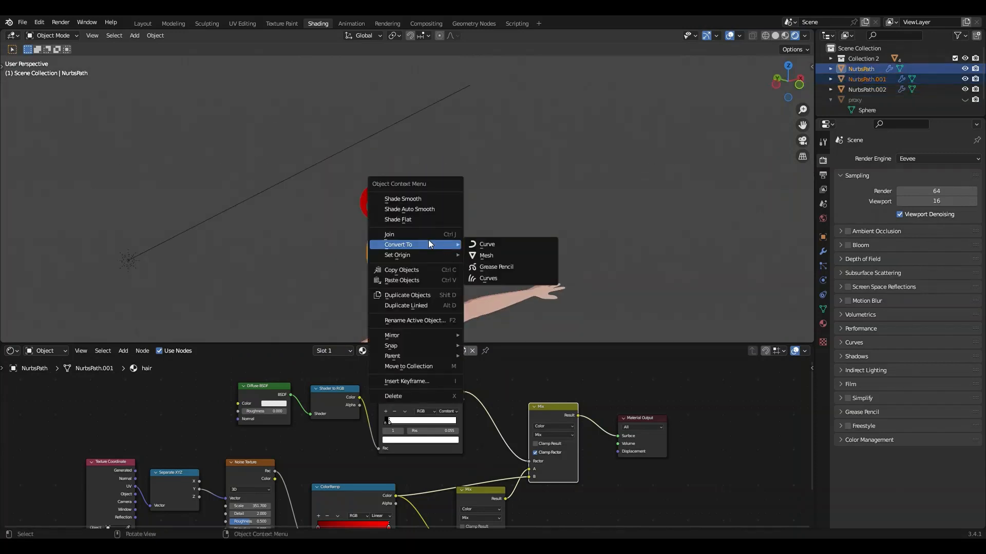
{"action": "left_click", "coordinate": [426, 235]}
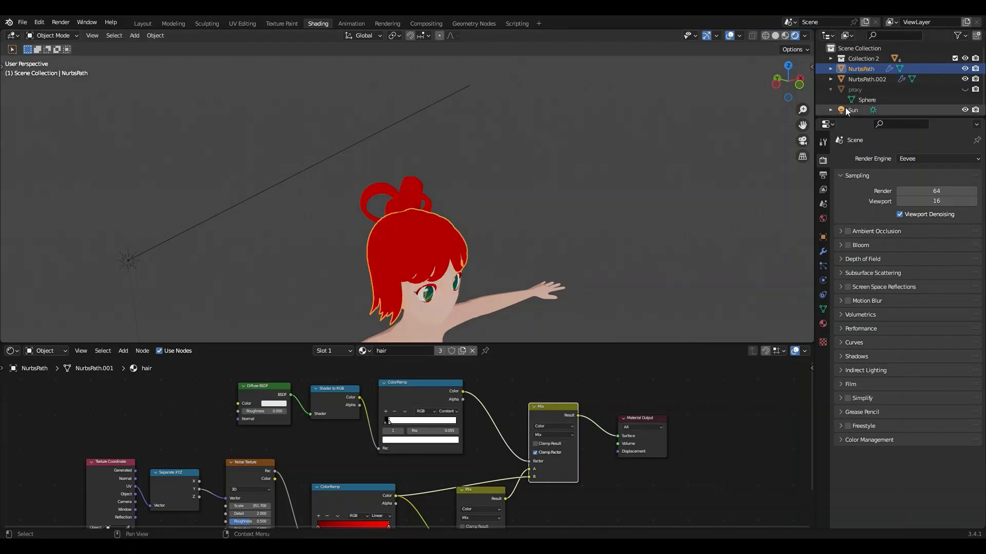
Add a Normal Edit modifier to the joined hair and enable Auto Smooth in its mesh normals
{"action": "left_click", "coordinate": [824, 251]}
{"action": "left_click", "coordinate": [850, 160]}
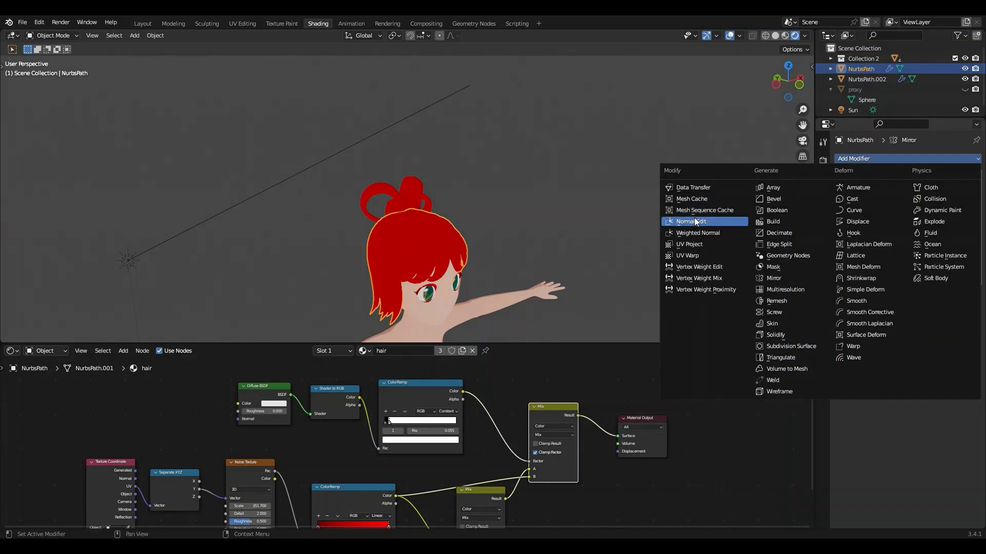
{"action": "left_click", "coordinate": [695, 219]}
{"action": "left_click", "coordinate": [823, 309]}
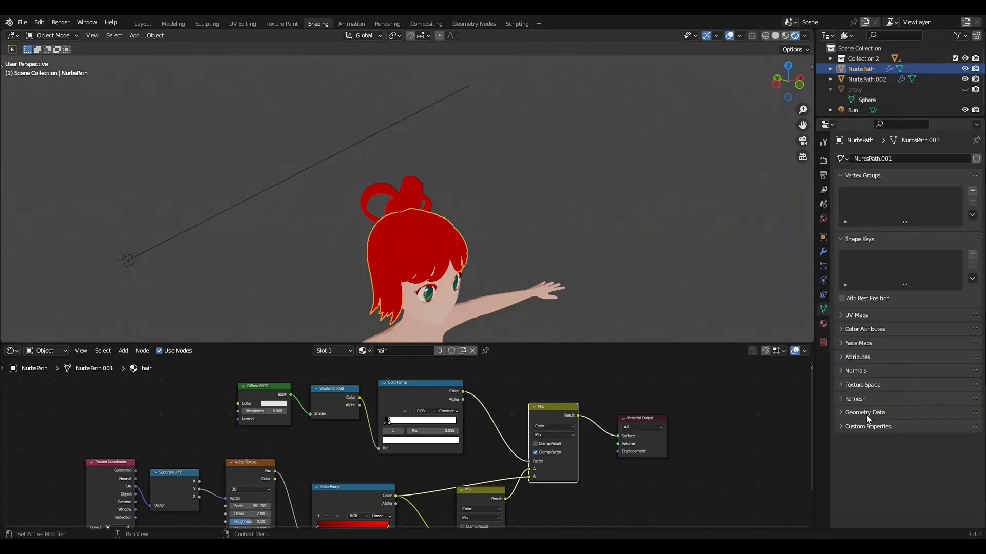
{"action": "left_click", "coordinate": [842, 371]}
{"action": "left_click", "coordinate": [898, 387]}
Set the proxy sphere as the target of the hair's radial Normal Edit modifier
{"action": "left_click", "coordinate": [824, 252]}
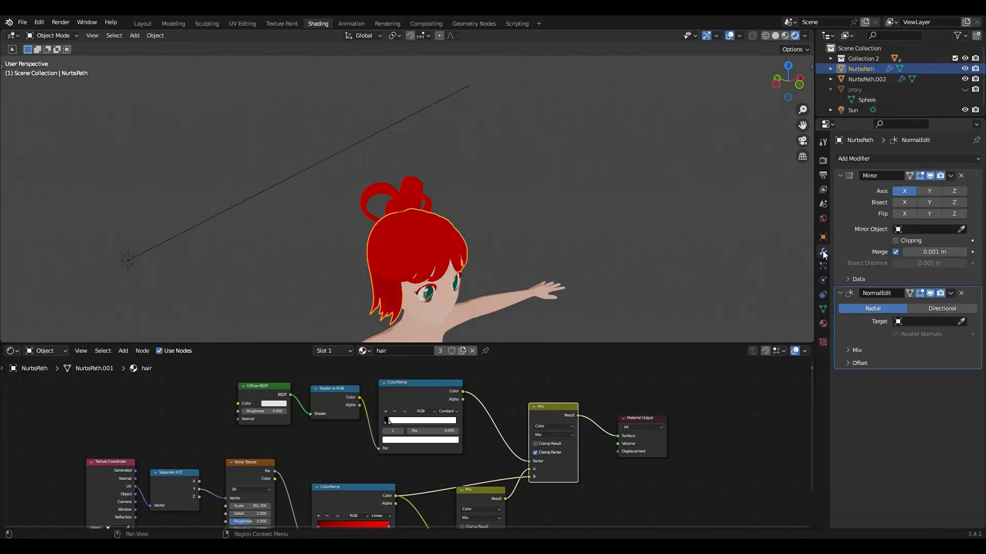
{"action": "left_click", "coordinate": [961, 322]}
{"action": "left_click", "coordinate": [853, 90]}
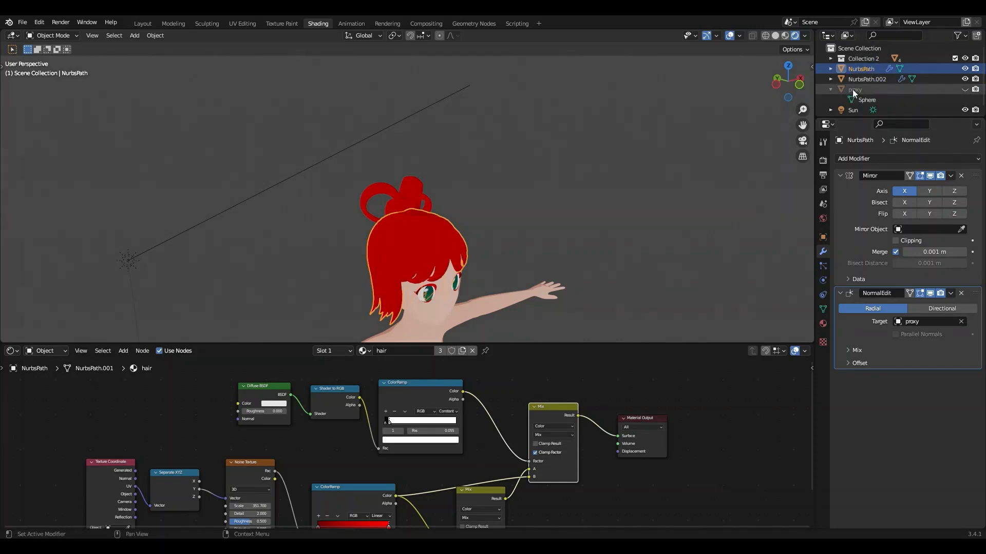
Switch the viewport to solid shading and select the bun hair object from behind
{"action": "scroll", "coordinate": [550, 200], "scroll_direction": "up", "scroll_amount": 3}
{"action": "mouse_move", "coordinate": [551, 200]}
{"action": "middle_mouse_down"}
{"action": "mouse_move", "coordinate": [451, 261]}
{"action": "mouse_move", "coordinate": [433, 235]}
{"action": "mouse_move", "coordinate": [455, 203]}
{"action": "mouse_move", "coordinate": [505, 203]}
{"action": "middle_mouse_up"}
{"action": "left_click", "coordinate": [775, 36]}
{"action": "mouse_move", "coordinate": [641, 154]}
{"action": "middle_mouse_down"}
{"action": "mouse_move", "coordinate": [591, 195]}
{"action": "mouse_move", "coordinate": [517, 221]}
{"action": "mouse_move", "coordinate": [727, 205]}
{"action": "mouse_move", "coordinate": [449, 257]}
{"action": "middle_mouse_up"}
{"action": "scroll", "coordinate": [449, 257], "scroll_direction": "up", "scroll_amount": 3}
{"action": "left_click", "coordinate": [440, 257]}
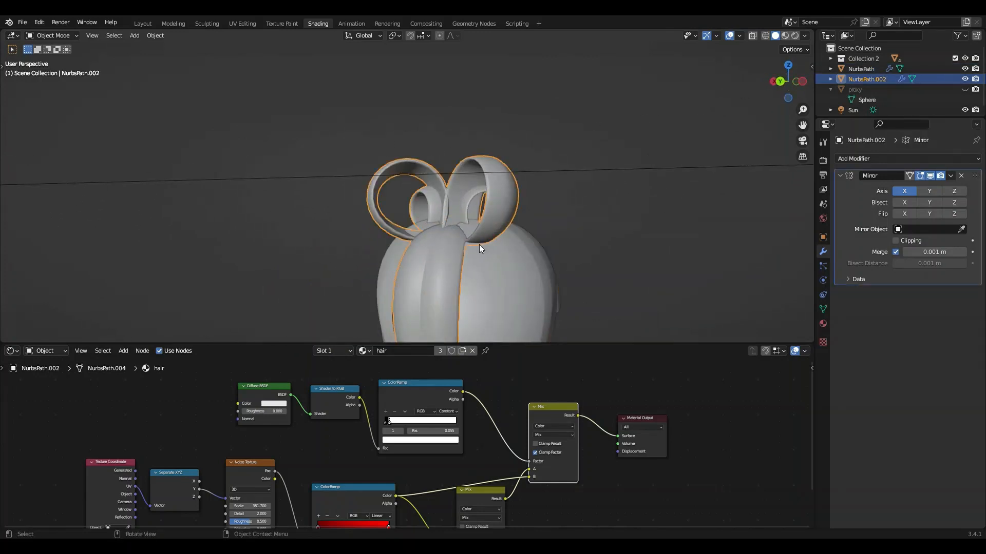
Separate the long strand at the back of the head from the bun mesh into its own object
{"action": "left_click", "coordinate": [132, 23]}
{"action": "mouse_move", "coordinate": [314, 187]}
{"action": "middle_mouse_down"}
{"action": "mouse_move", "coordinate": [321, 293]}
{"action": "mouse_move", "coordinate": [261, 334]}
{"action": "middle_mouse_up"}
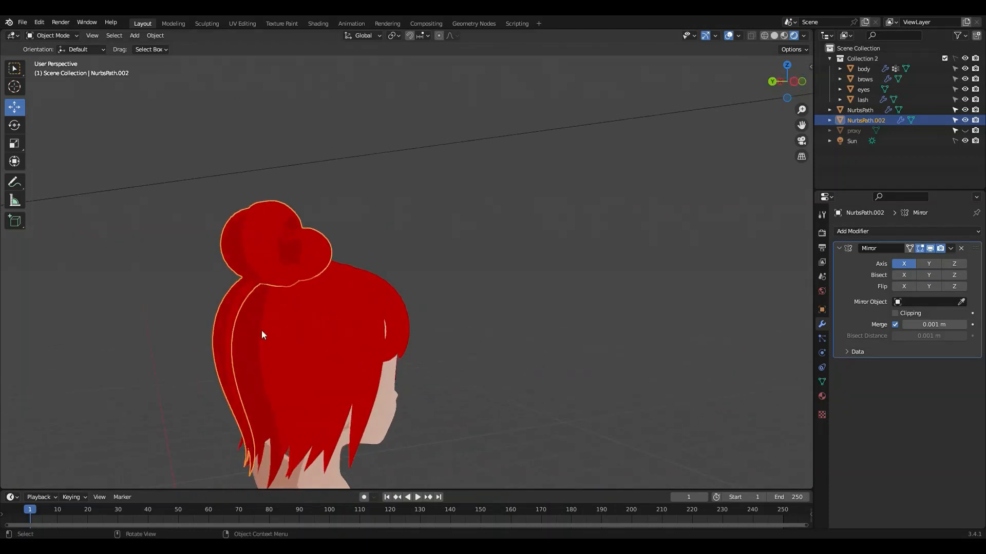
{"action": "scroll", "coordinate": [261, 334], "scroll_direction": "up", "scroll_amount": 1}
{"action": "left_click", "coordinate": [172, 23]}
{"action": "middle_click_drag", "start_coordinate": [148, 292], "coordinate": [315, 337]}
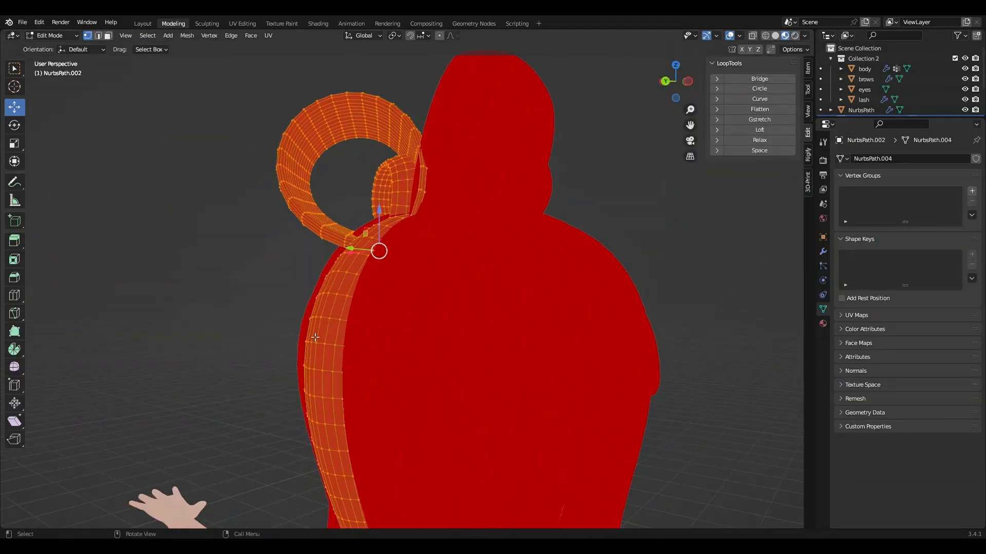
{"action": "key", "text": "alt+a"}
{"action": "key", "text": "l"}
{"action": "right_click", "coordinate": [316, 343]}
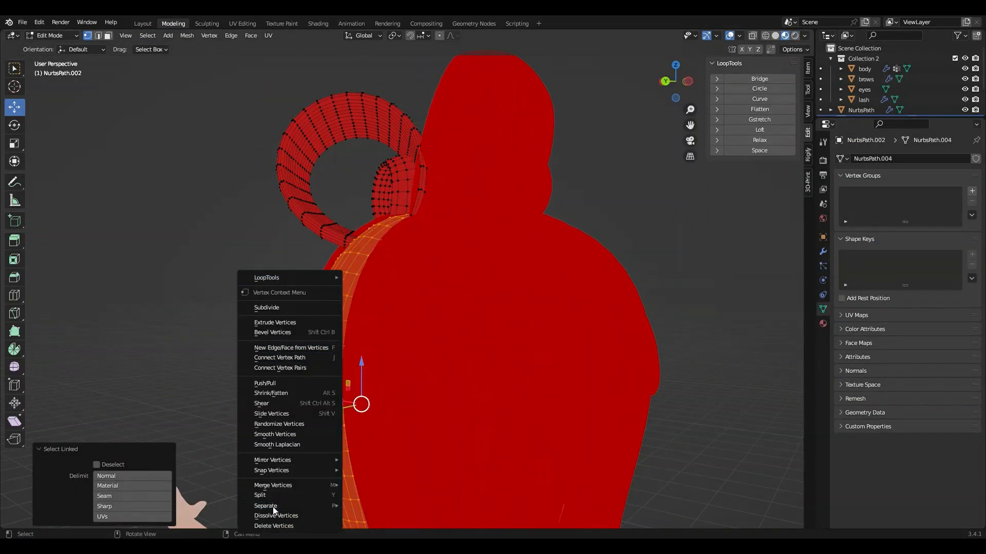
{"action": "mouse_move", "coordinate": [275, 509]}
{"action": "left_click", "coordinate": [370, 483]}
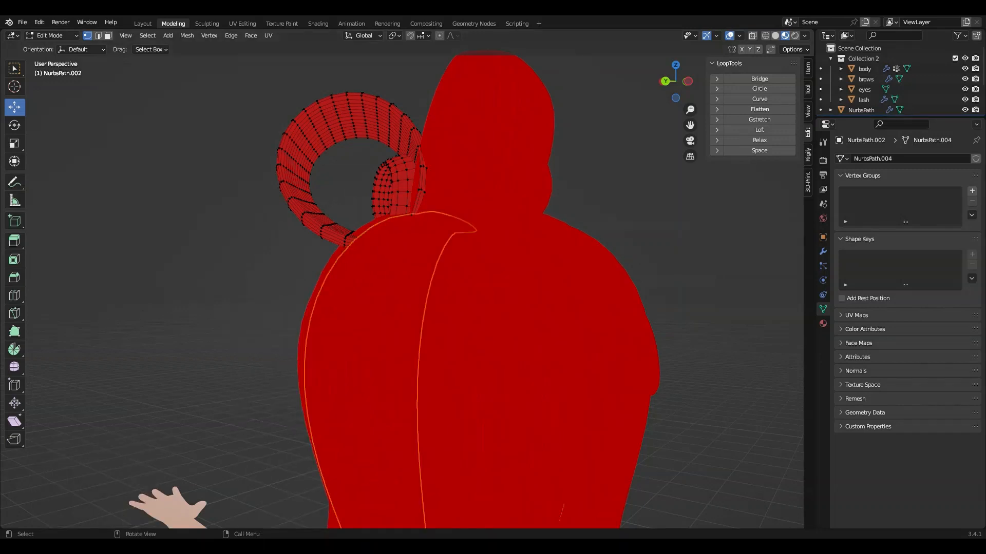
Join the separated back strand into the main hair object NurbsPath
{"action": "left_click", "coordinate": [143, 23]}
{"action": "left_click", "coordinate": [273, 336]}
{"action": "left_click", "coordinate": [272, 335], "text": "shift"}
{"action": "right_click", "coordinate": [273, 336]}
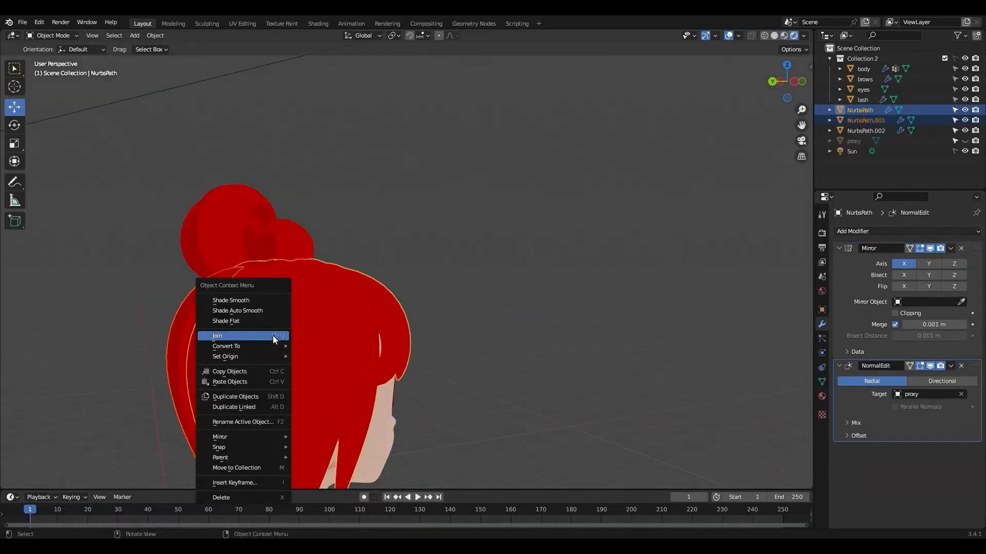
{"action": "left_click", "coordinate": [264, 336]}
Inspect the toon shading of the joined hair on the character from several angles and distances
{"action": "middle_click_drag", "start_coordinate": [264, 337], "coordinate": [418, 239]}
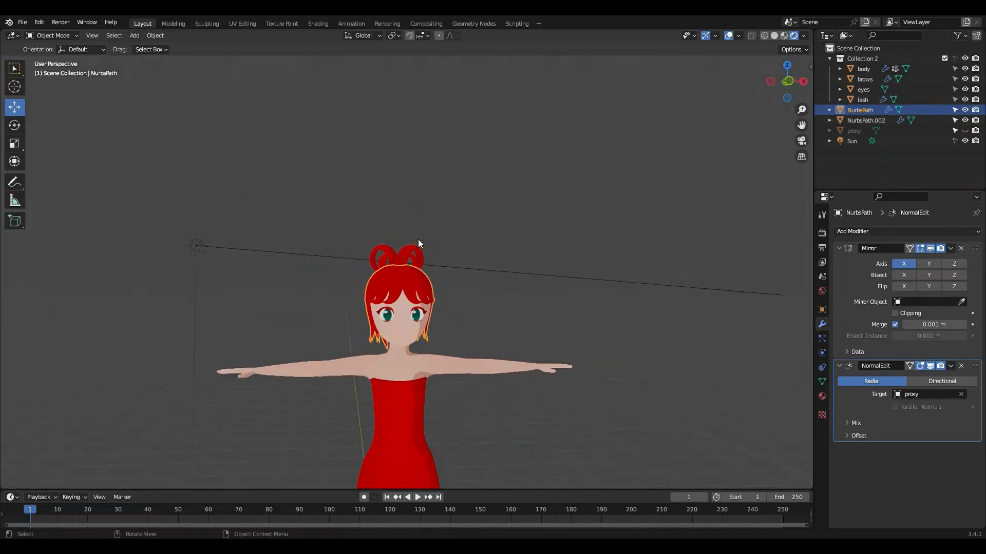
{"action": "left_click", "coordinate": [524, 255]}
{"action": "middle_click_drag", "start_coordinate": [439, 291], "coordinate": [422, 306]}
{"action": "left_click", "coordinate": [422, 306]}
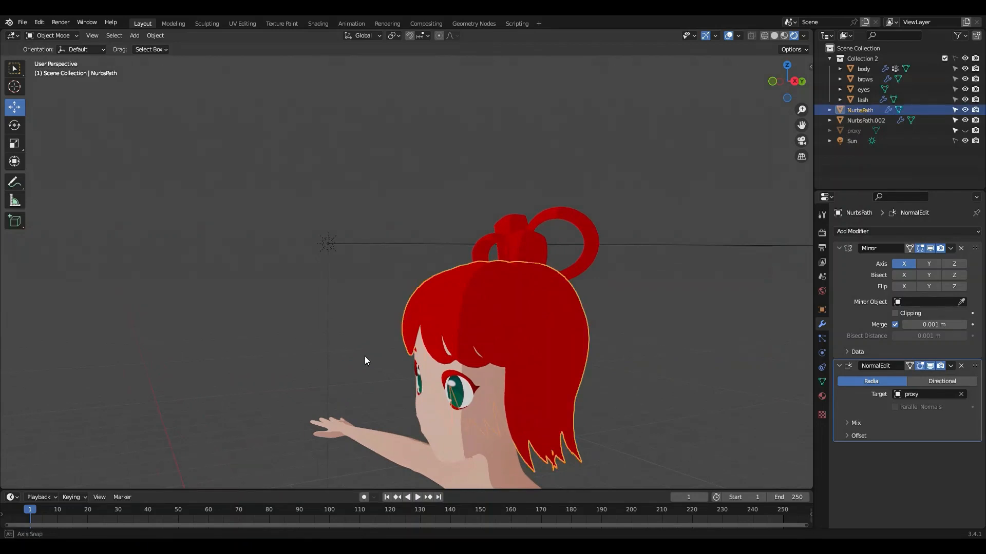
{"action": "middle_click_drag", "start_coordinate": [365, 358], "coordinate": [470, 332]}
{"action": "scroll", "coordinate": [438, 327], "scroll_direction": "down", "scroll_amount": 5}
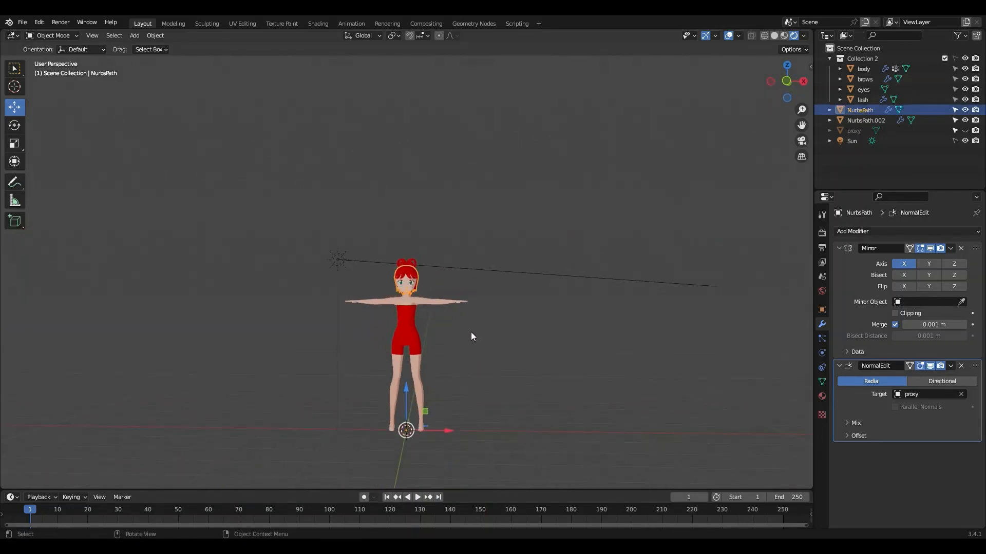
{"action": "left_click", "coordinate": [471, 332]}
{"action": "middle_click_drag", "start_coordinate": [417, 316], "coordinate": [728, 303]}
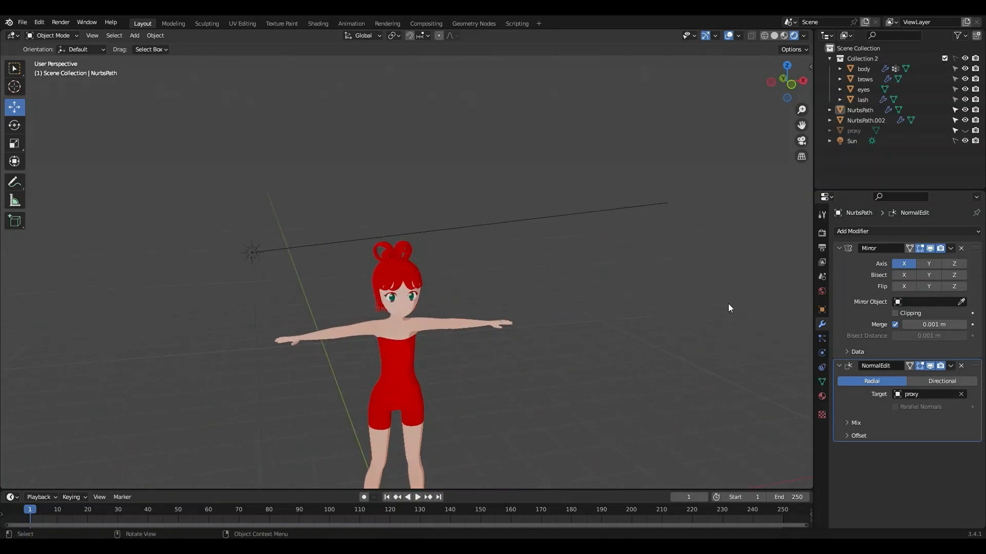
{"action": "scroll", "coordinate": [452, 344], "scroll_direction": "up", "scroll_amount": 3}
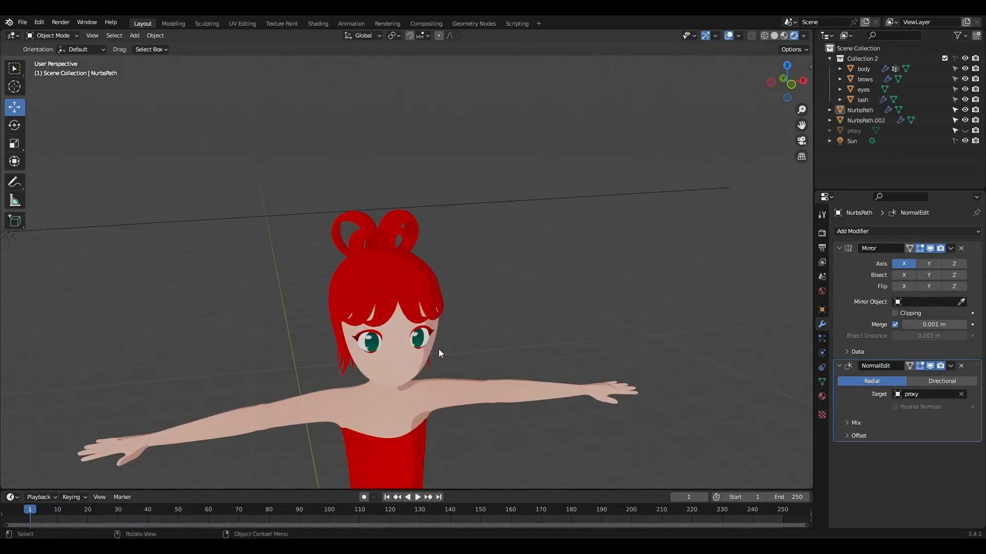
{"action": "scroll", "coordinate": [445, 375], "scroll_direction": "up", "scroll_amount": 5}
{"action": "left_click", "coordinate": [460, 406]}
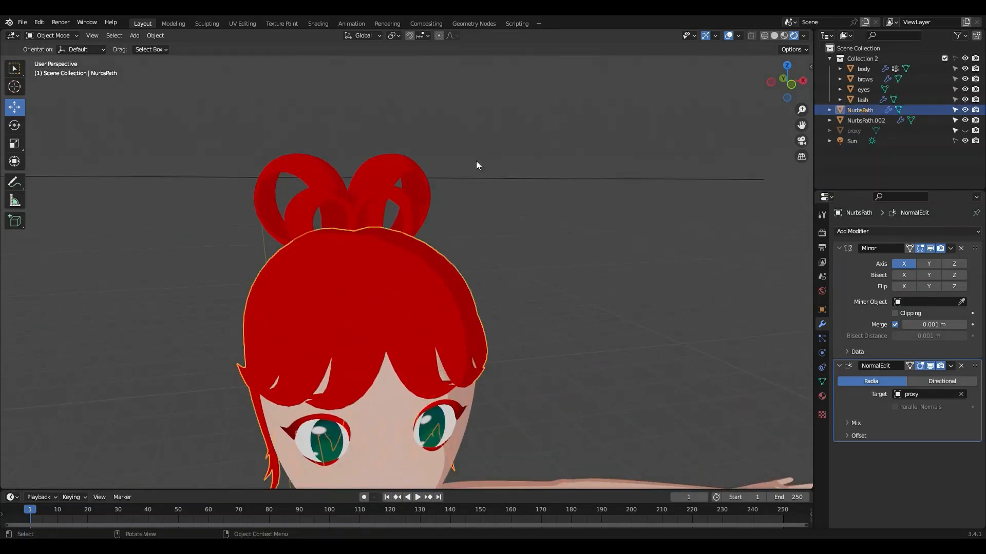
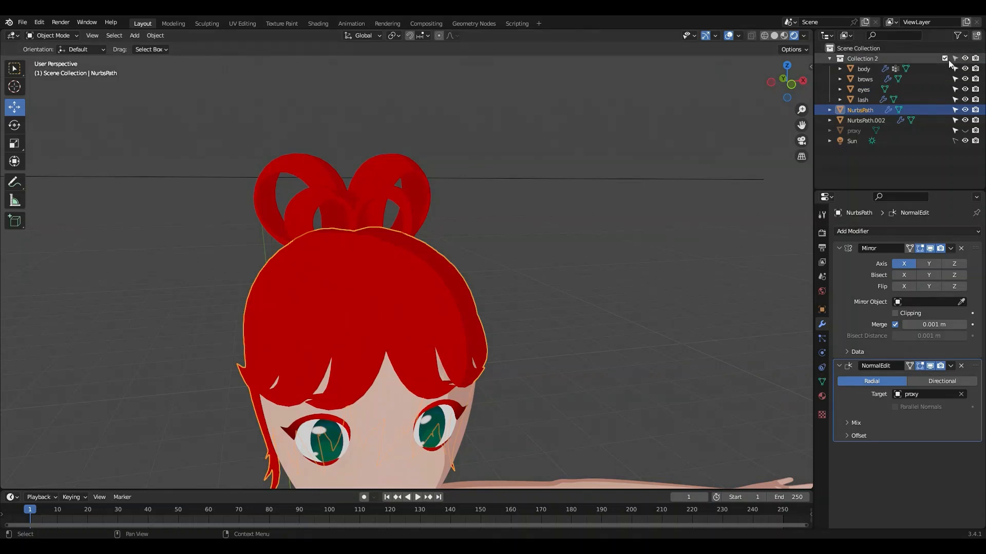
Assign the existing hair material to the lash object in place of the cloth material
{"action": "left_click", "coordinate": [457, 410]}
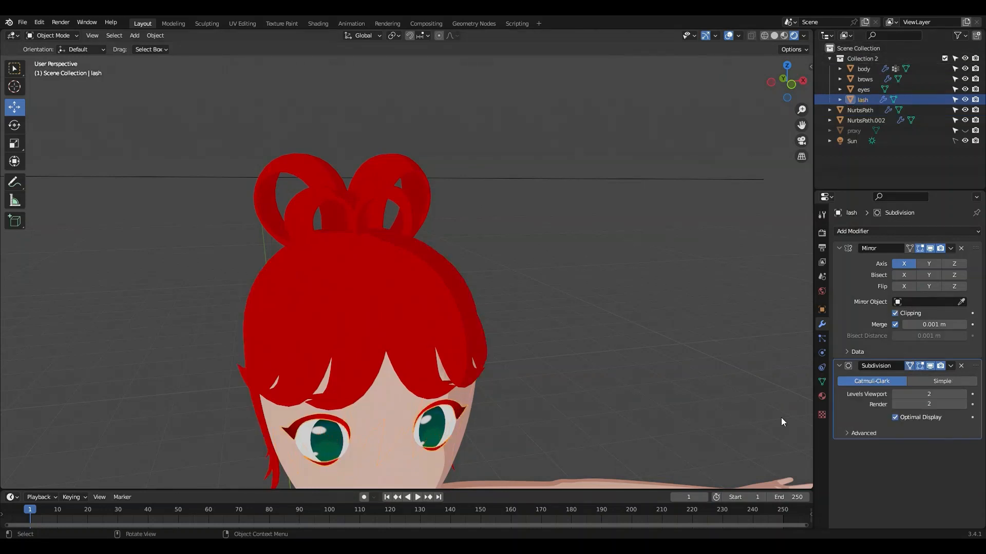
{"action": "left_click", "coordinate": [822, 397]}
{"action": "left_click", "coordinate": [841, 276]}
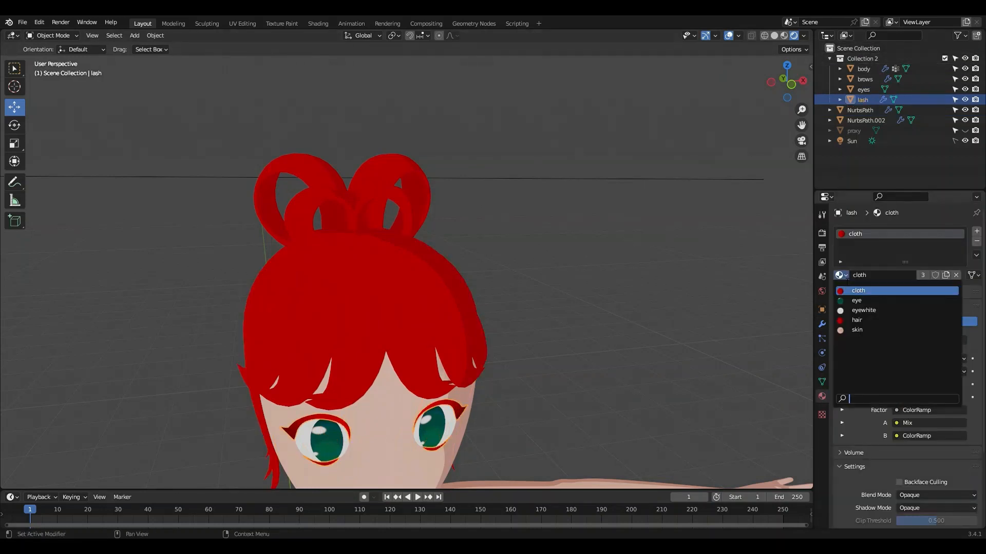
{"action": "left_click", "coordinate": [857, 320]}
Assign the existing hair material to the brows object in place of the cloth material
{"action": "scroll", "coordinate": [470, 432], "scroll_direction": "up", "scroll_amount": 5}
{"action": "middle_click_drag", "start_coordinate": [503, 392], "coordinate": [497, 298]}
{"action": "left_click", "coordinate": [424, 369]}
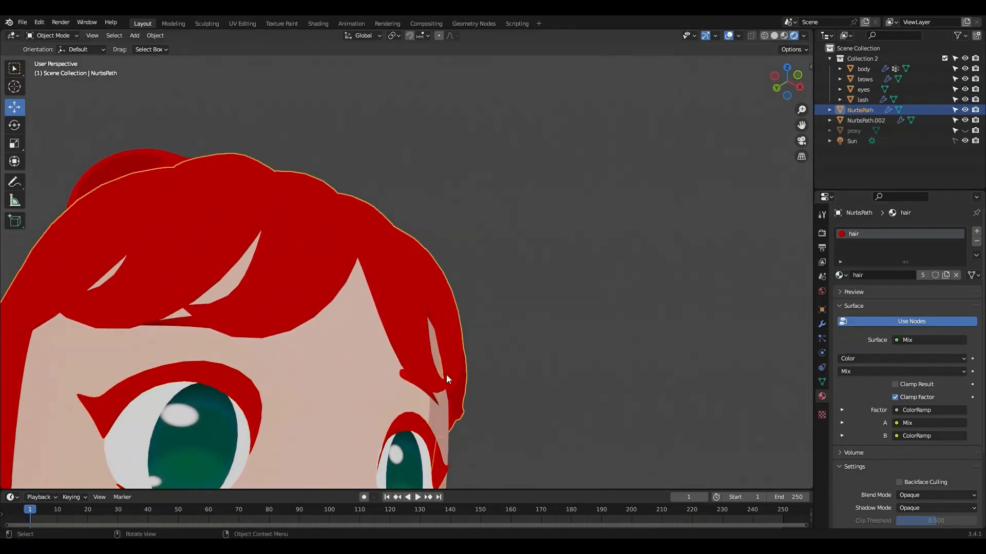
{"action": "left_click", "coordinate": [402, 374]}
{"action": "left_click", "coordinate": [402, 374]}
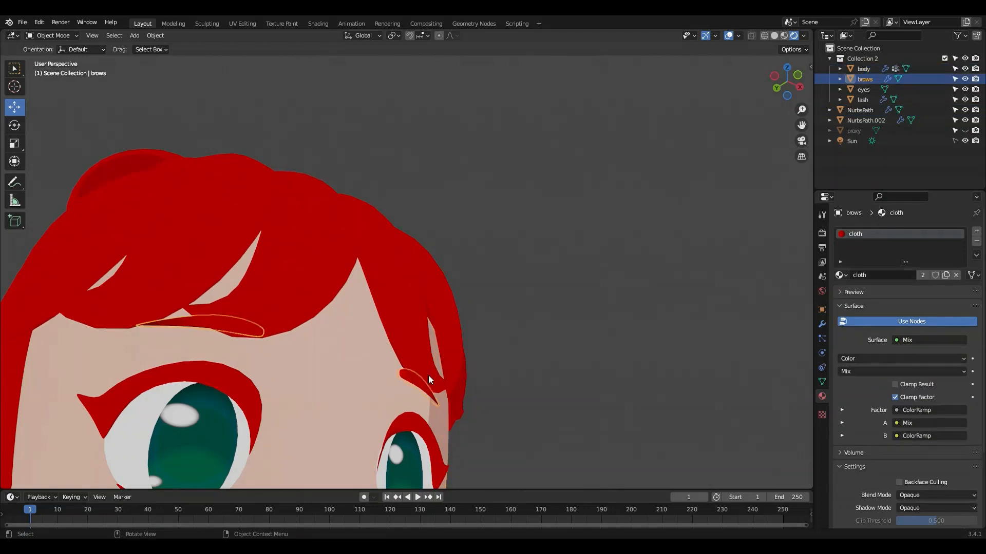
{"action": "left_click", "coordinate": [844, 277]}
{"action": "left_click", "coordinate": [873, 318]}
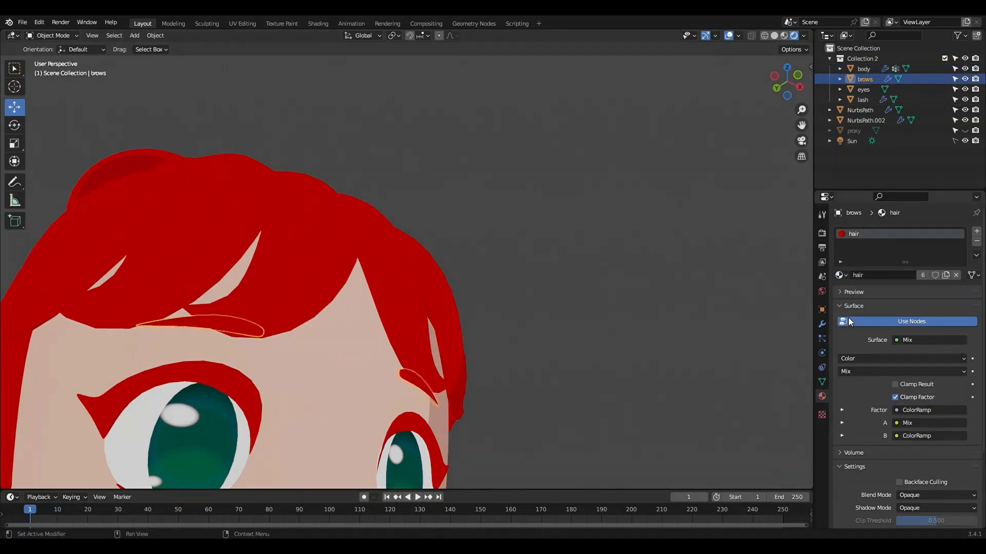
Select the body and make its cloth material slot active
{"action": "middle_click_drag", "start_coordinate": [750, 313], "coordinate": [766, 304]}
{"action": "scroll", "coordinate": [504, 273], "scroll_direction": "down", "scroll_amount": 8}
{"action": "middle_click_drag", "start_coordinate": [504, 272], "coordinate": [482, 320]}
{"action": "left_click", "coordinate": [399, 350]}
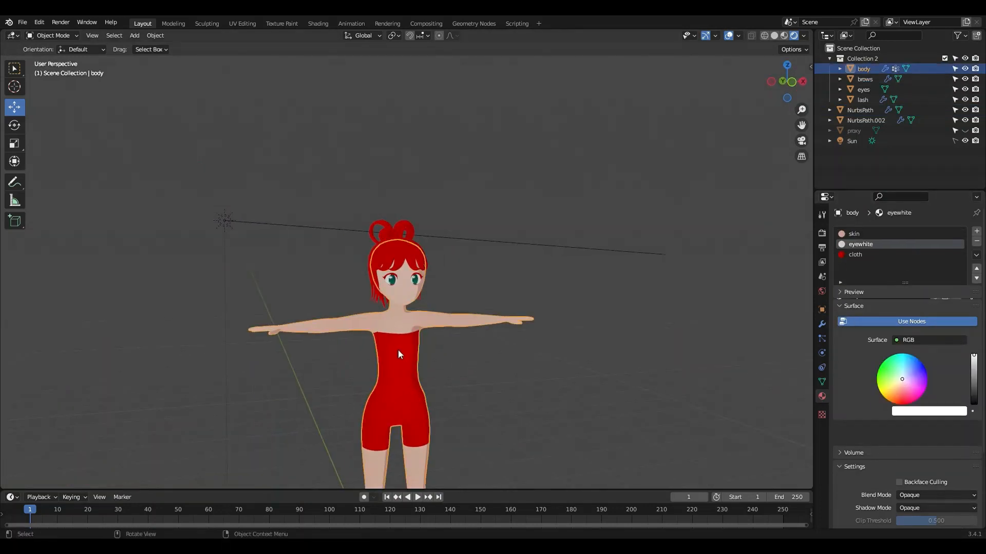
{"action": "left_click", "coordinate": [860, 255]}
Switch to the Shading workspace with rendered preview and bring up the ColorRamp node of the main hair object's material
{"action": "left_click", "coordinate": [318, 23]}
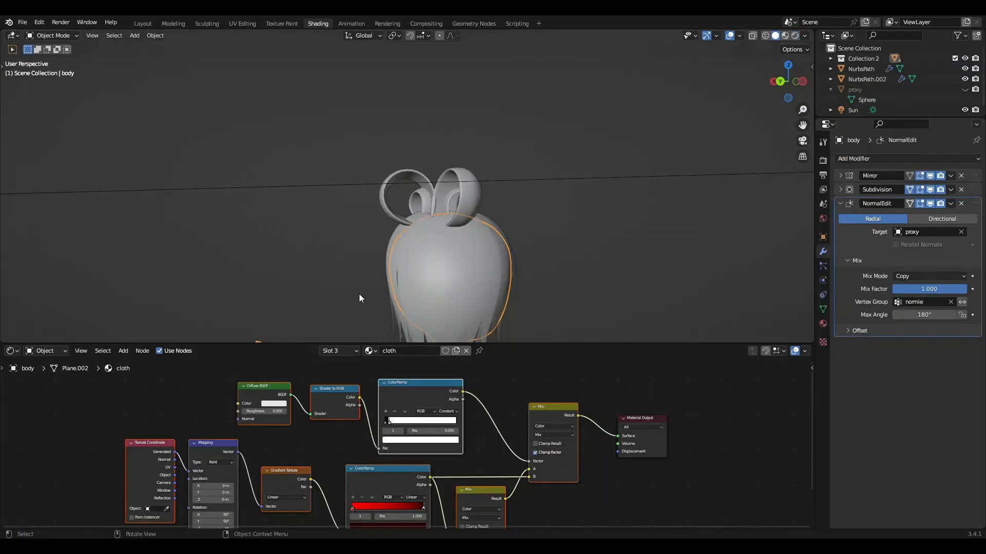
{"action": "left_click", "coordinate": [795, 36]}
{"action": "scroll", "coordinate": [522, 229], "scroll_direction": "up", "scroll_amount": 6}
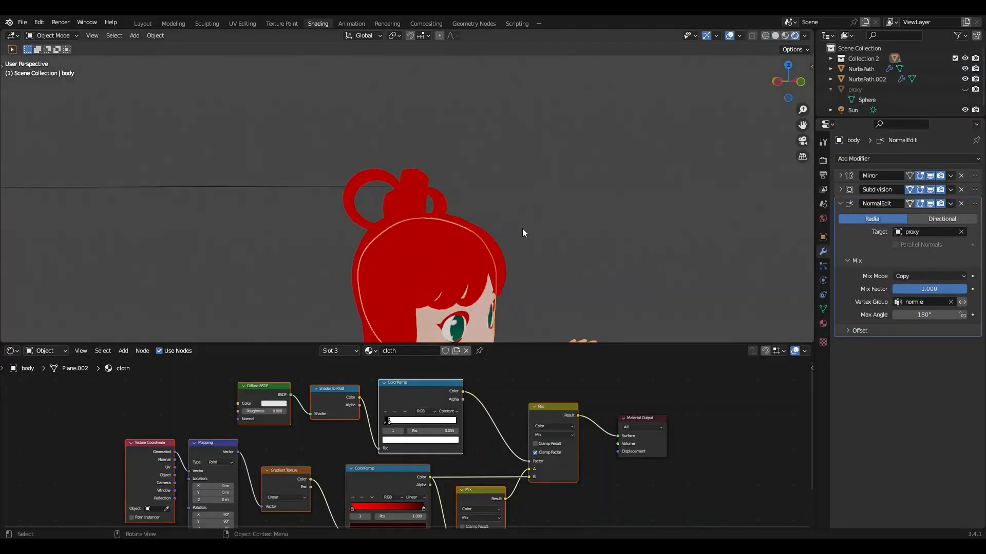
{"action": "middle_click_drag", "start_coordinate": [495, 130], "coordinate": [464, 161]}
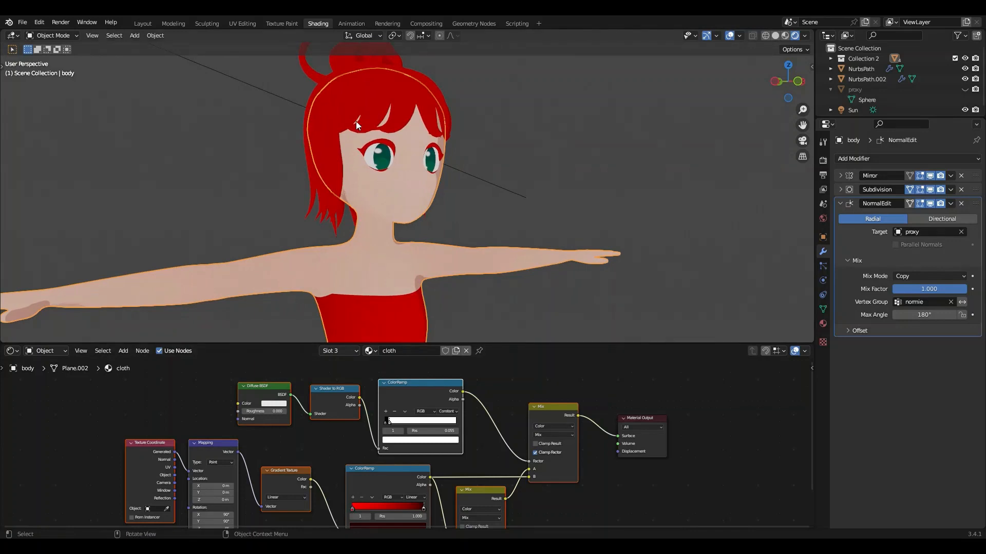
{"action": "left_click", "coordinate": [393, 82]}
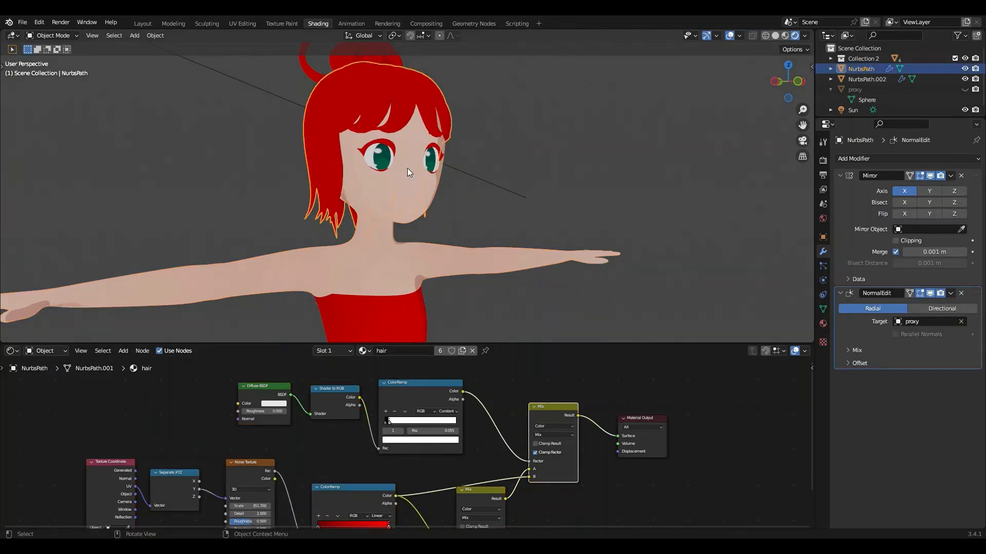
{"action": "middle_click_drag", "start_coordinate": [356, 441], "coordinate": [383, 338]}
{"action": "scroll", "coordinate": [305, 455], "scroll_direction": "up", "scroll_amount": 8}
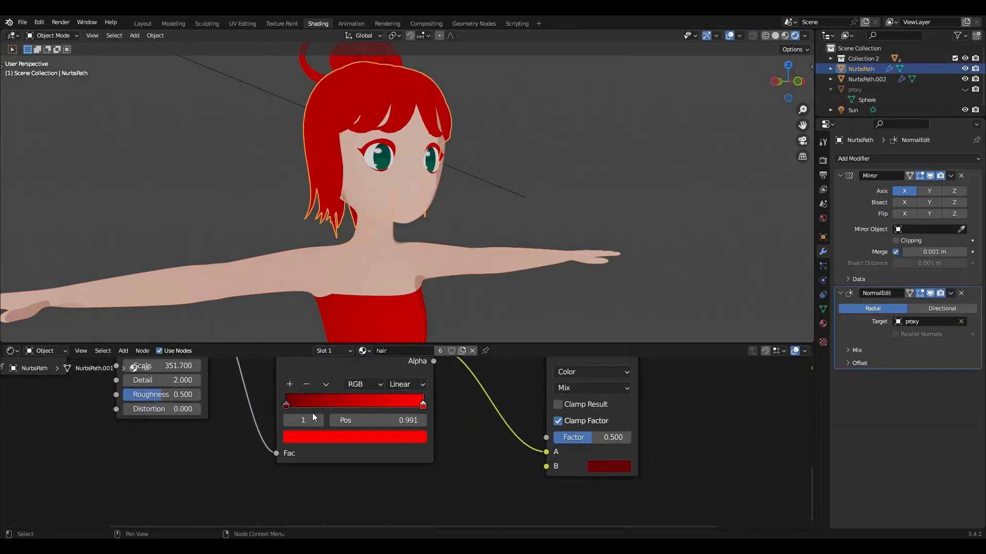
Recolour the hair ColorRamp with a bright blue light stop (RGB 0, 0.387, 1) and a dark blue dark stop
{"action": "left_click", "coordinate": [300, 437]}
{"action": "mouse_move", "coordinate": [343, 301]}
{"action": "left_mouse_down"}
{"action": "mouse_move", "coordinate": [312, 299]}
{"action": "mouse_move", "coordinate": [355, 291]}
{"action": "mouse_move", "coordinate": [364, 300]}
{"action": "mouse_move", "coordinate": [308, 289]}
{"action": "mouse_move", "coordinate": [320, 300]}
{"action": "mouse_move", "coordinate": [378, 280]}
{"action": "mouse_move", "coordinate": [356, 250]}
{"action": "left_mouse_up"}
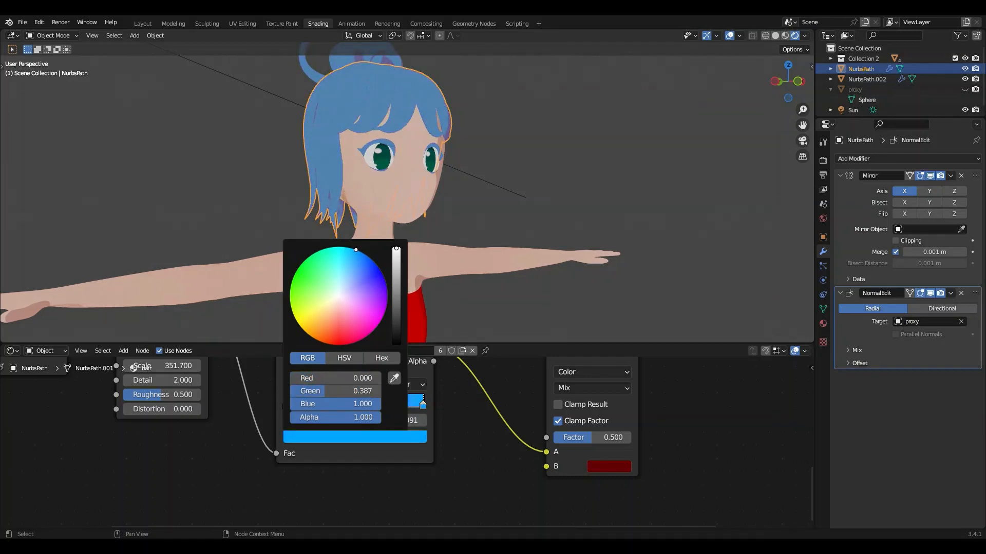
{"action": "left_click", "coordinate": [286, 405]}
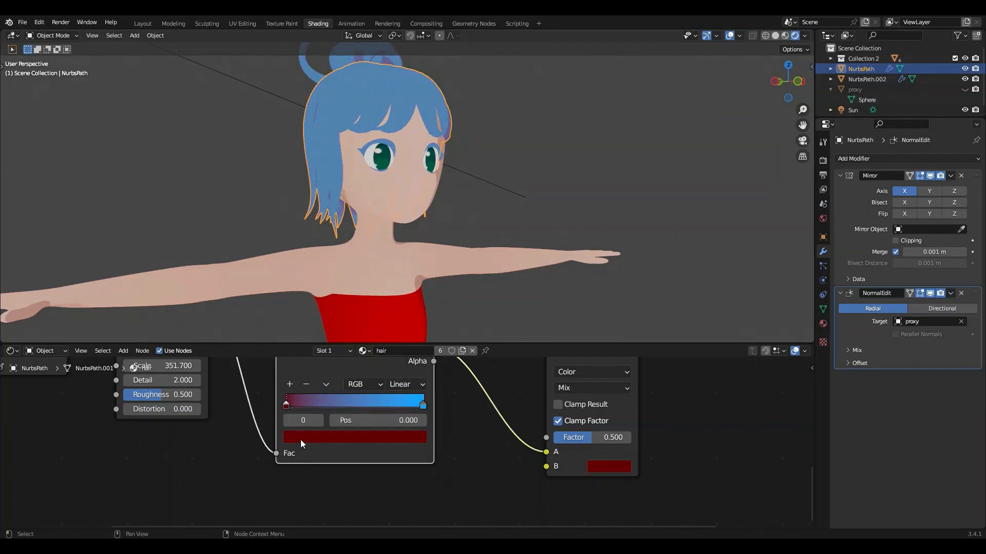
{"action": "left_click", "coordinate": [314, 435]}
{"action": "left_click_drag", "start_coordinate": [367, 295], "coordinate": [385, 281]}
{"action": "scroll", "coordinate": [480, 113], "scroll_direction": "up", "scroll_amount": 1}
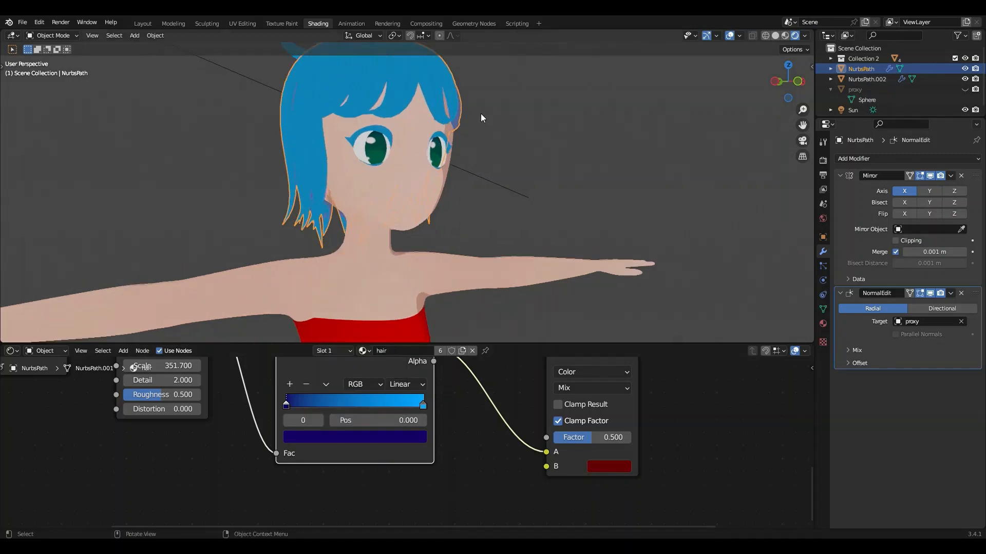
{"action": "scroll", "coordinate": [483, 114], "scroll_direction": "up", "scroll_amount": 1}
{"action": "middle_click_drag", "start_coordinate": [483, 113], "coordinate": [393, 247]}
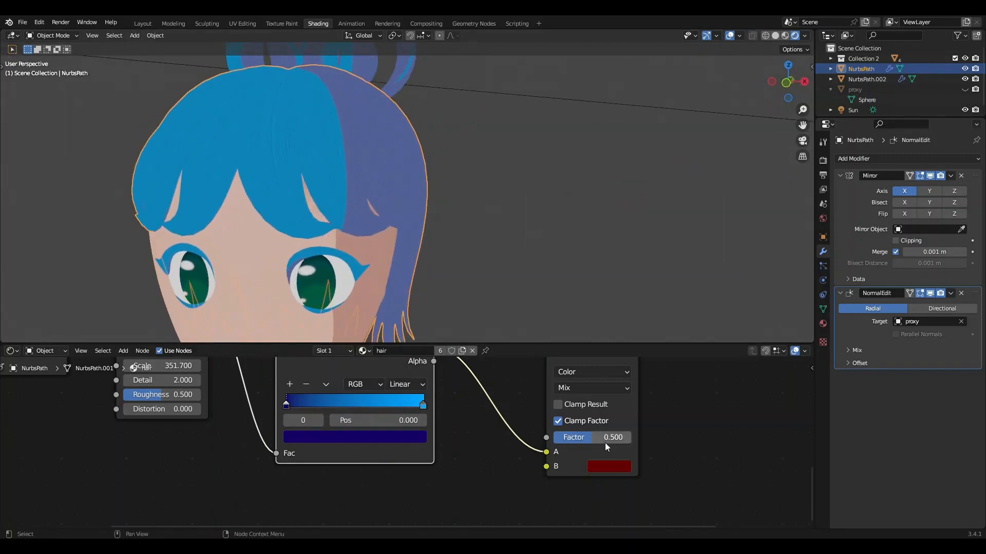
Set the B colour of the hair material's Mix node to dark blue (RGB 0, 0.002, 0.135)
{"action": "left_click", "coordinate": [616, 465]}
{"action": "left_click_drag", "start_coordinate": [646, 341], "coordinate": [679, 314]}
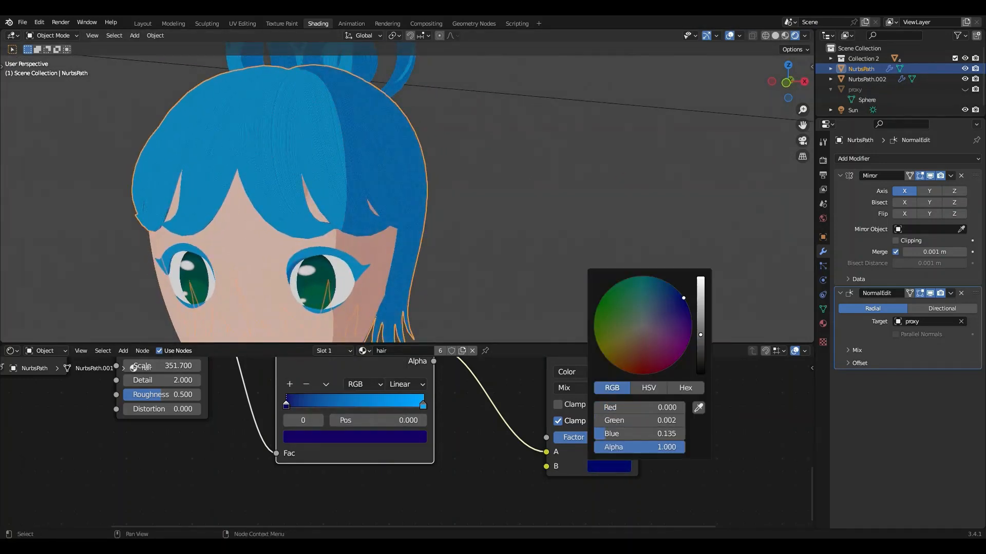
{"action": "scroll", "coordinate": [342, 205], "scroll_direction": "up", "scroll_amount": 2}
{"action": "scroll", "coordinate": [395, 189], "scroll_direction": "down", "scroll_amount": 3}
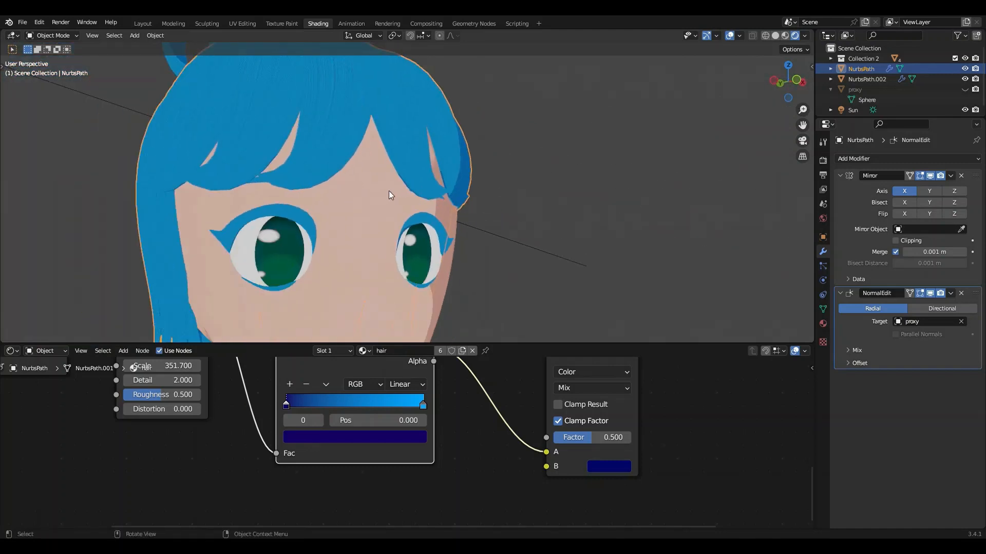
Change both stops of the hair ColorRamp to green, darkening the light stop to a medium-dark green
{"action": "left_click", "coordinate": [329, 437]}
{"action": "left_click", "coordinate": [296, 273]}
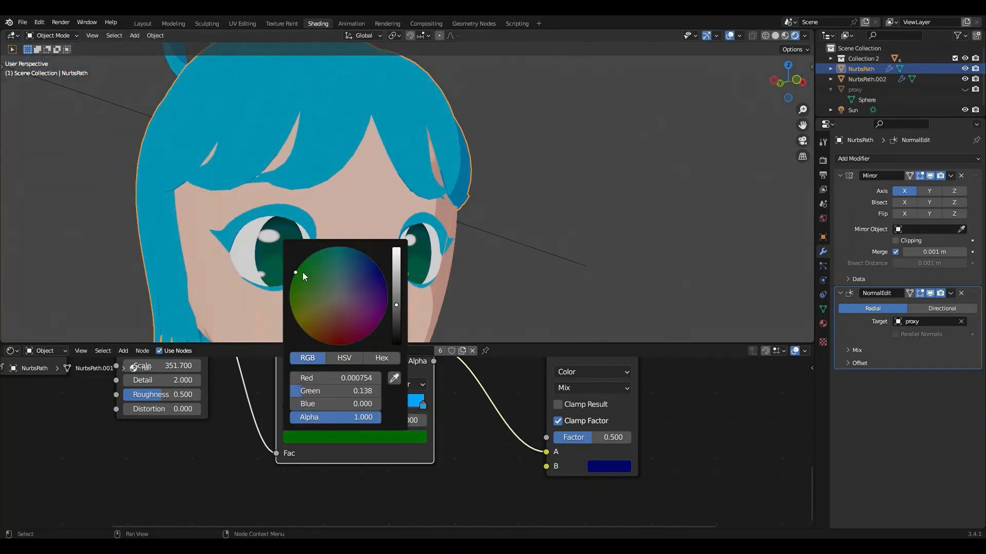
{"action": "left_click", "coordinate": [422, 406]}
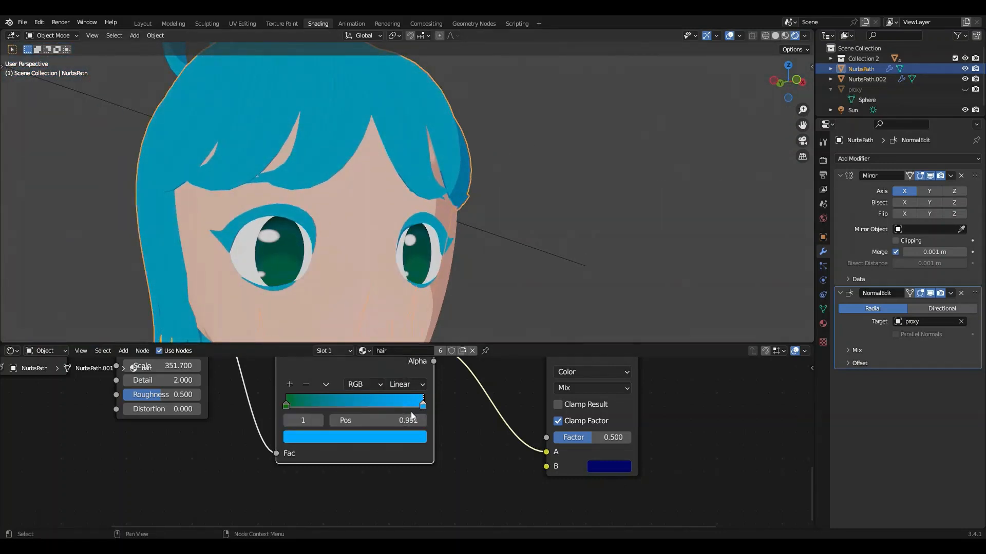
{"action": "left_click", "coordinate": [395, 440]}
{"action": "left_click", "coordinate": [302, 264]}
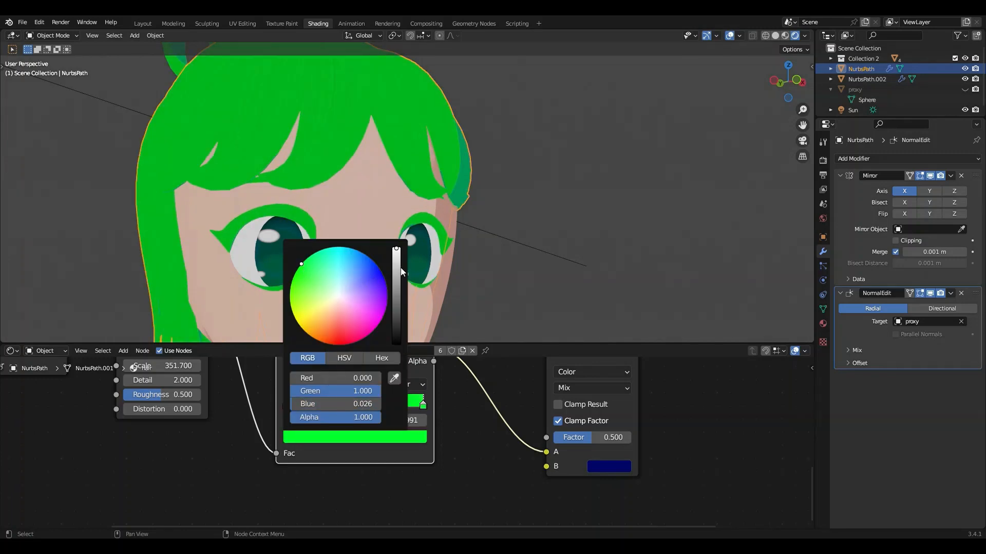
{"action": "left_click_drag", "start_coordinate": [400, 267], "coordinate": [400, 290]}
Set the dark stop of the hair ColorRamp to black
{"action": "left_click", "coordinate": [286, 405]}
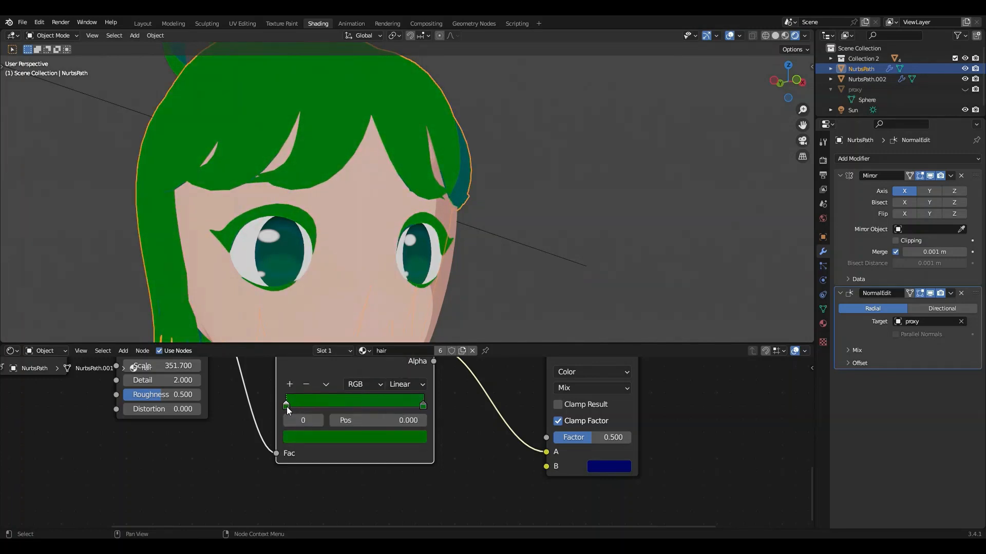
{"action": "left_click", "coordinate": [331, 437]}
{"action": "left_click_drag", "start_coordinate": [399, 307], "coordinate": [396, 345]}
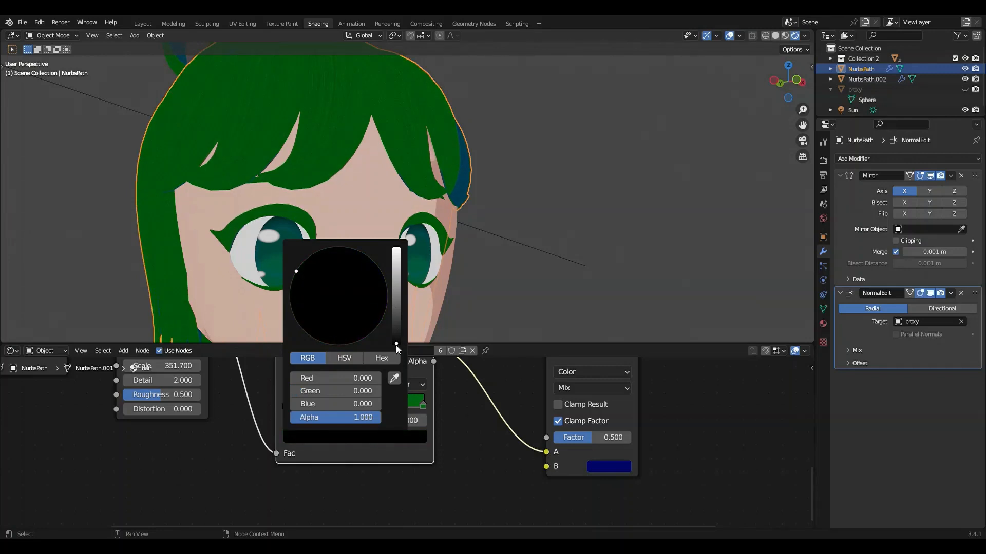
Set the B colour of the hair material's Mix node to a near-black green (RGB 0, 0.005, 0.000739)
{"action": "left_click", "coordinate": [627, 467]}
{"action": "left_click_drag", "start_coordinate": [605, 326], "coordinate": [605, 293]}
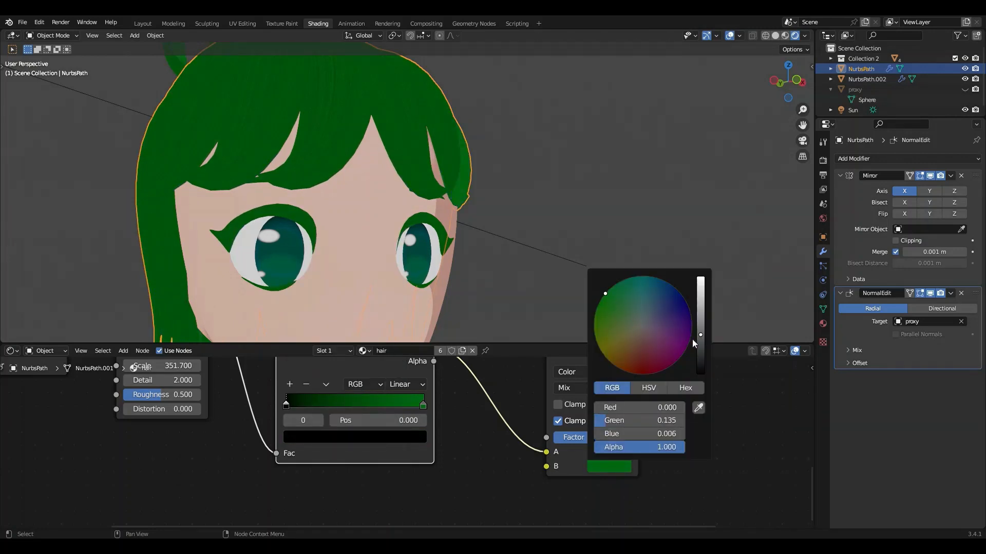
{"action": "left_click_drag", "start_coordinate": [699, 337], "coordinate": [700, 368]}
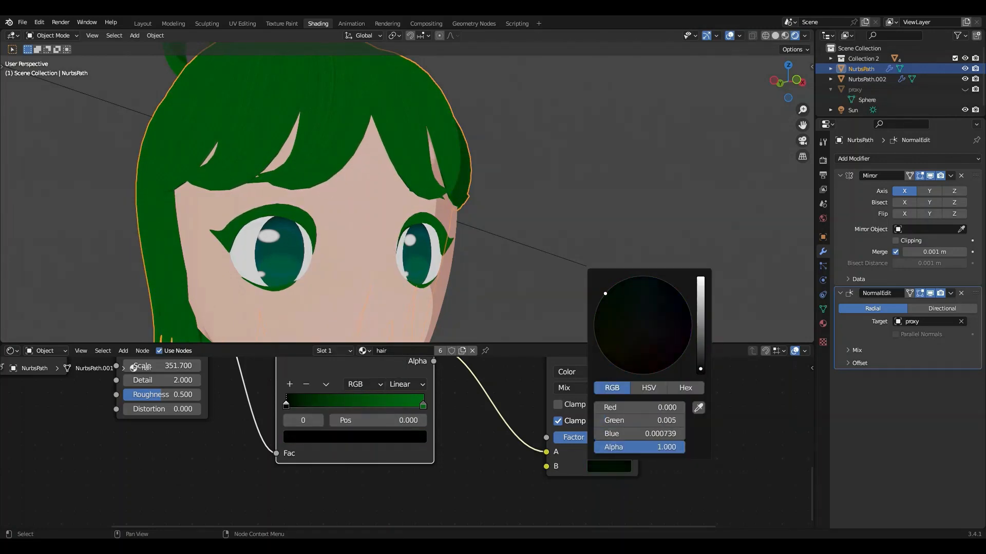
Shift the light stop of the hair ColorRamp to a bluish green
{"action": "left_click", "coordinate": [420, 404]}
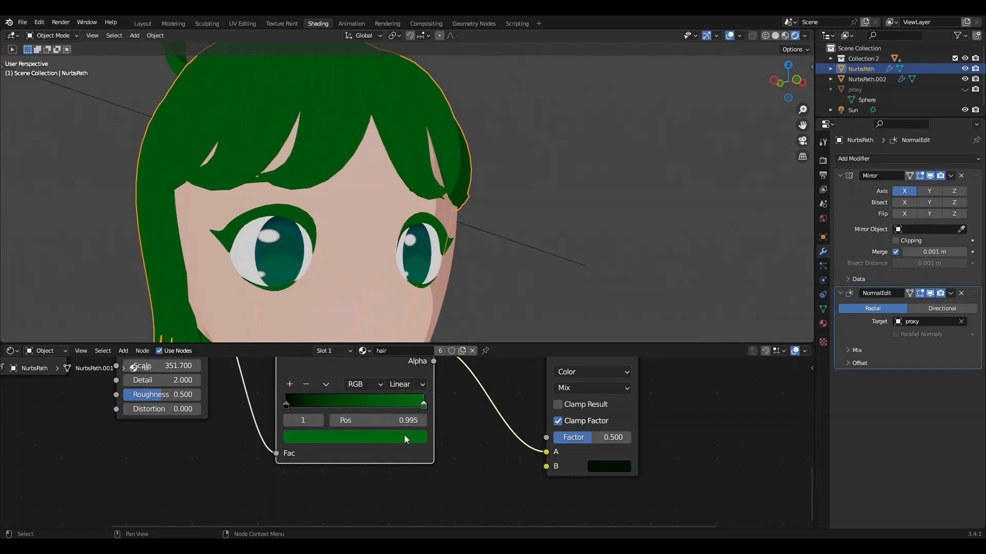
{"action": "left_click", "coordinate": [405, 436]}
{"action": "left_click", "coordinate": [322, 251]}
{"action": "scroll", "coordinate": [244, 202], "scroll_direction": "down", "scroll_amount": 10}
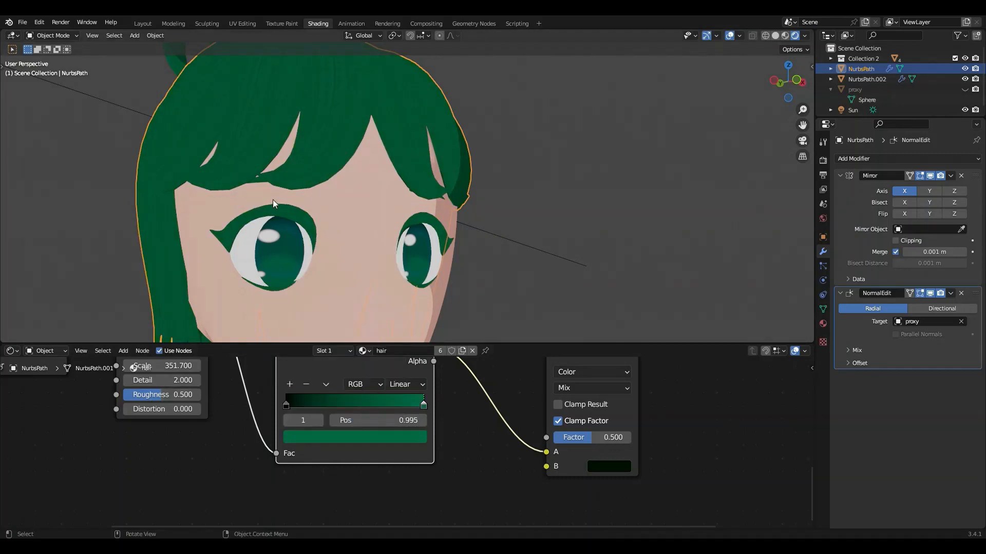
{"action": "middle_click_drag", "start_coordinate": [244, 206], "coordinate": [323, 261]}
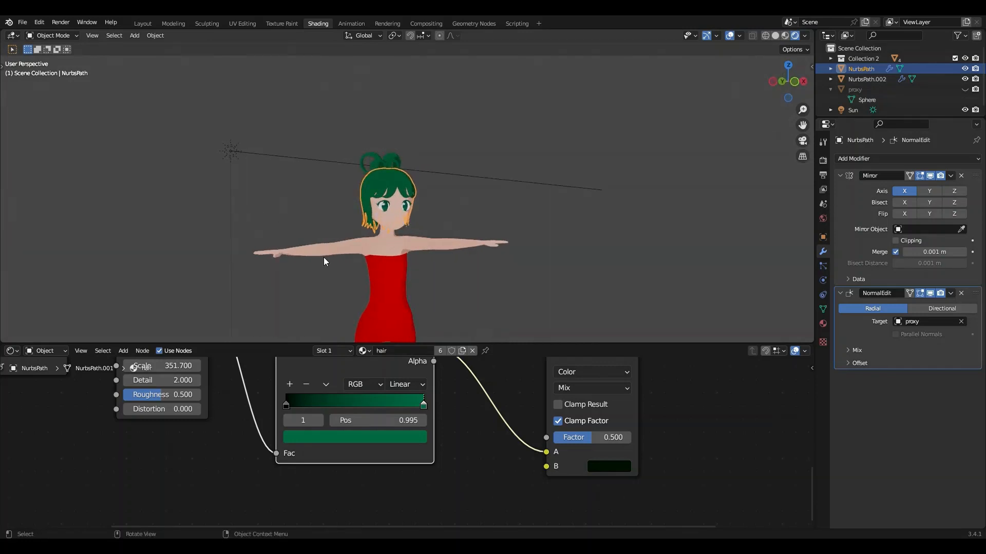
Select the body and set the end stop of its cloth ColorRamp to a near-black navy
{"action": "left_click", "coordinate": [395, 278]}
{"action": "left_click", "coordinate": [364, 403]}
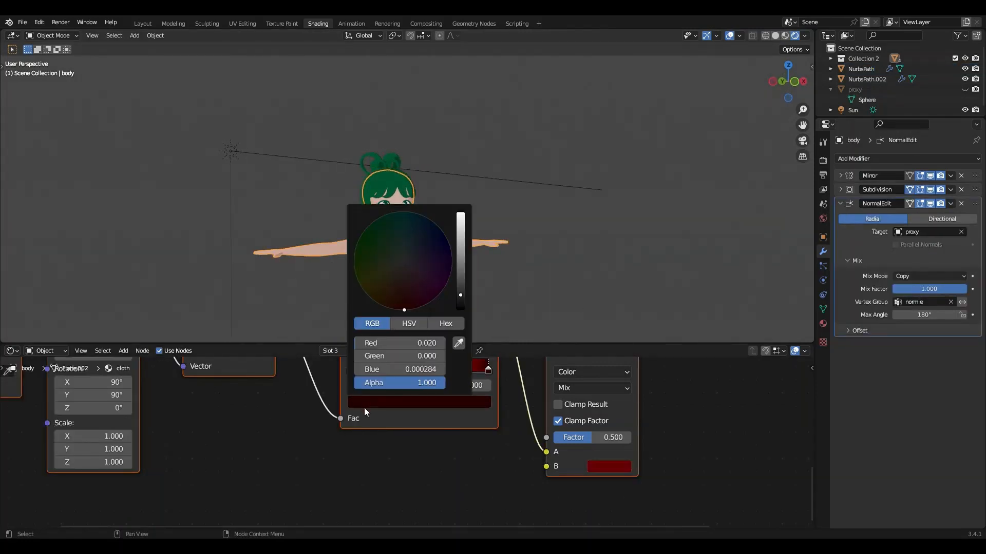
{"action": "left_click", "coordinate": [399, 294]}
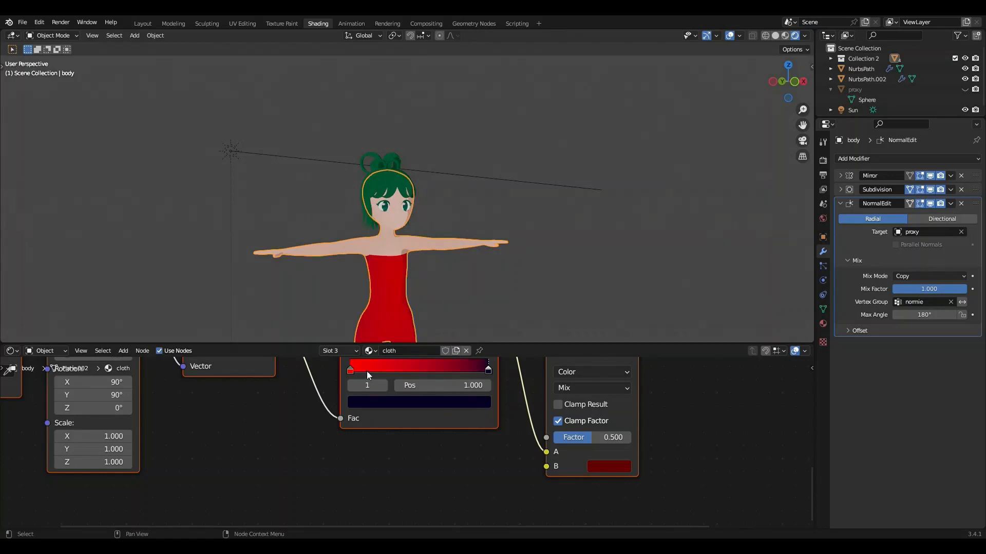
Set the start stop of the cloth ColorRamp to a saturated blue
{"action": "left_click", "coordinate": [352, 370]}
{"action": "left_click", "coordinate": [352, 399]}
{"action": "left_click_drag", "start_coordinate": [437, 268], "coordinate": [457, 242]}
{"action": "left_click", "coordinate": [577, 268]}
{"action": "scroll", "coordinate": [413, 278], "scroll_direction": "up", "scroll_amount": 3}
{"action": "scroll", "coordinate": [412, 278], "scroll_direction": "down", "scroll_amount": 2}
Set the B colour of the cloth material's Mix node to black (RGB 0, 0, 0)
{"action": "left_click", "coordinate": [602, 468]}
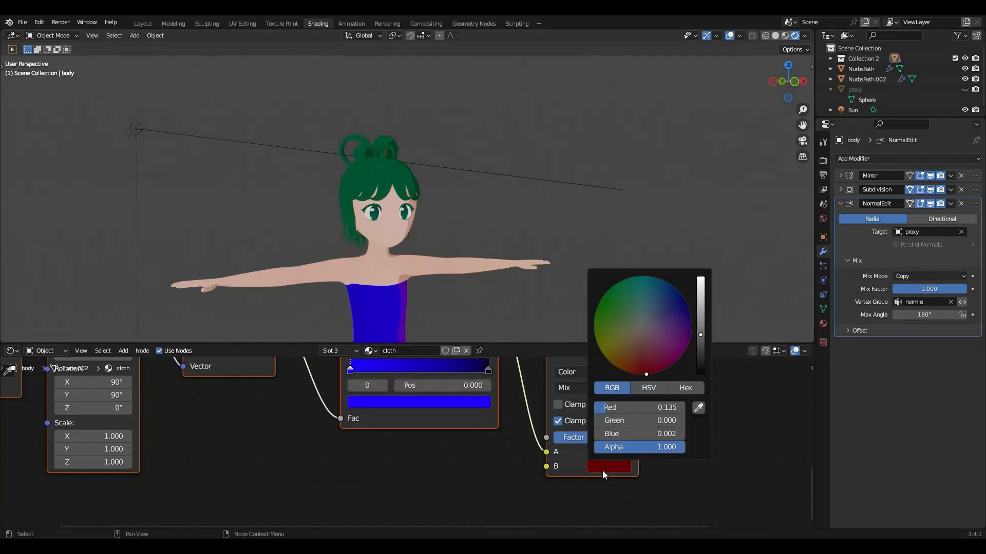
{"action": "left_click", "coordinate": [689, 309]}
{"action": "left_click_drag", "start_coordinate": [700, 309], "coordinate": [694, 374]}
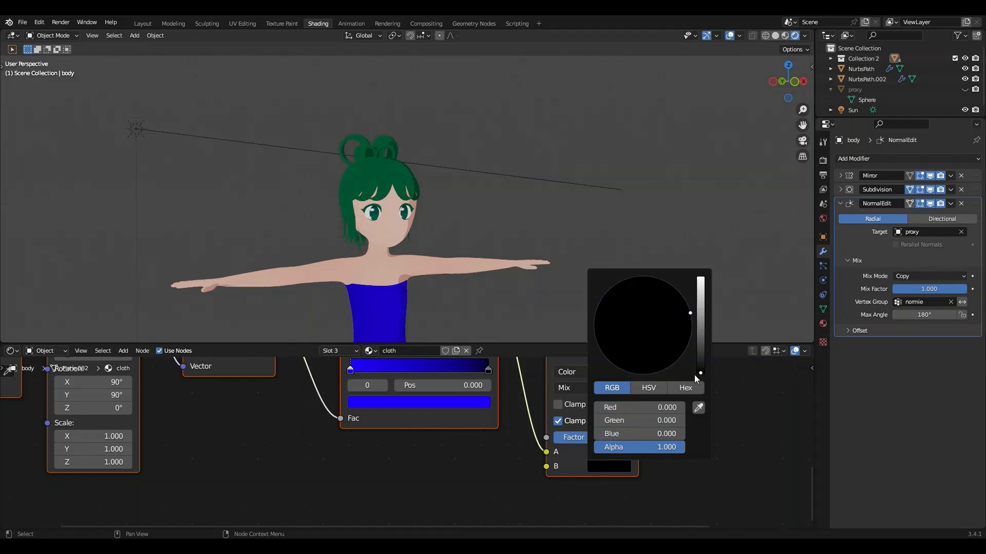
Return to the Layout workspace and check the recoloured character at full length
{"action": "scroll", "coordinate": [469, 202], "scroll_direction": "down", "scroll_amount": 6}
{"action": "middle_click_drag", "start_coordinate": [470, 207], "coordinate": [431, 254]}
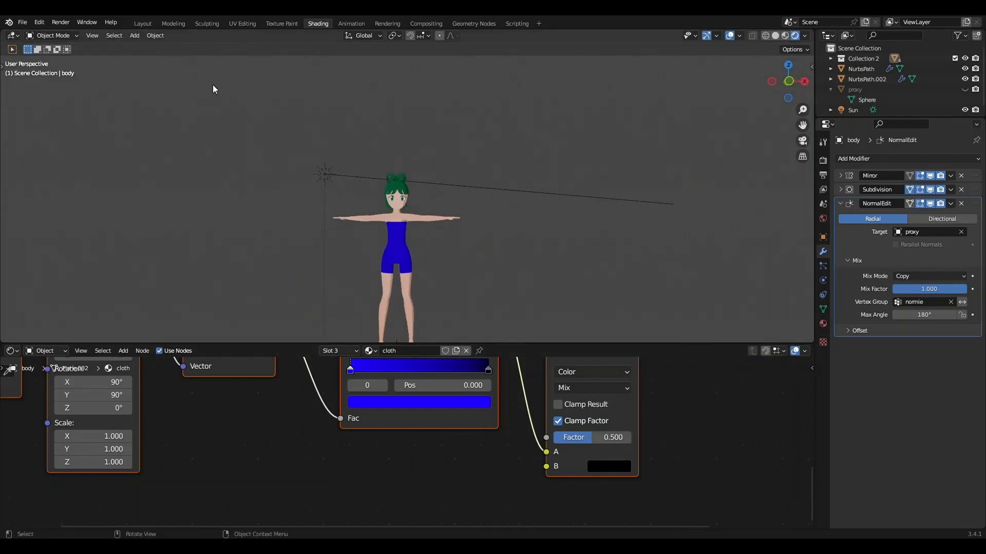
{"action": "left_click", "coordinate": [137, 24]}
{"action": "scroll", "coordinate": [393, 401], "scroll_direction": "down", "scroll_amount": 3}
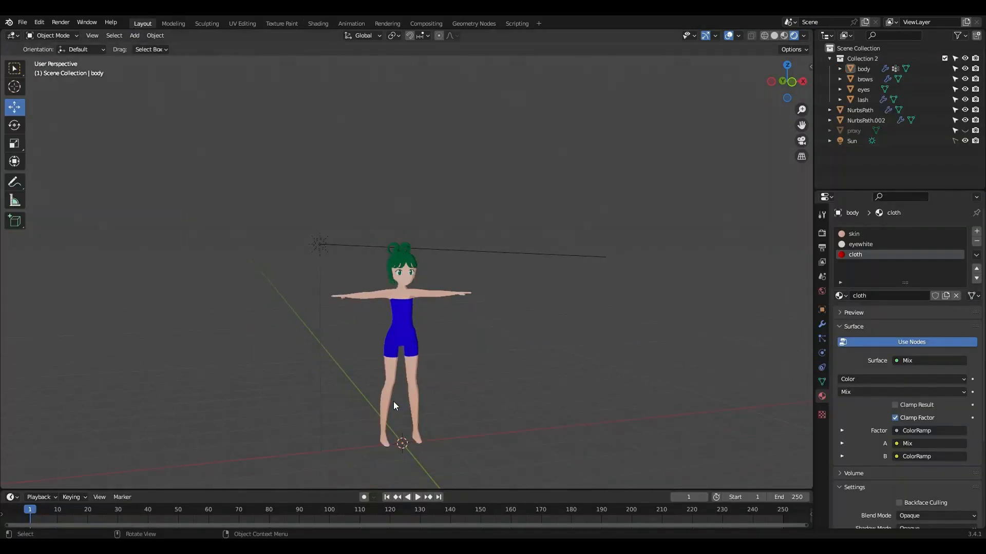
{"action": "mouse_move", "coordinate": [417, 405]}
{"action": "middle_mouse_down"}
{"action": "mouse_move", "coordinate": [249, 401]}
{"action": "mouse_move", "coordinate": [409, 358]}
{"action": "mouse_move", "coordinate": [484, 391]}
{"action": "mouse_move", "coordinate": [460, 408]}
{"action": "mouse_move", "coordinate": [425, 405]}
{"action": "middle_mouse_up"}
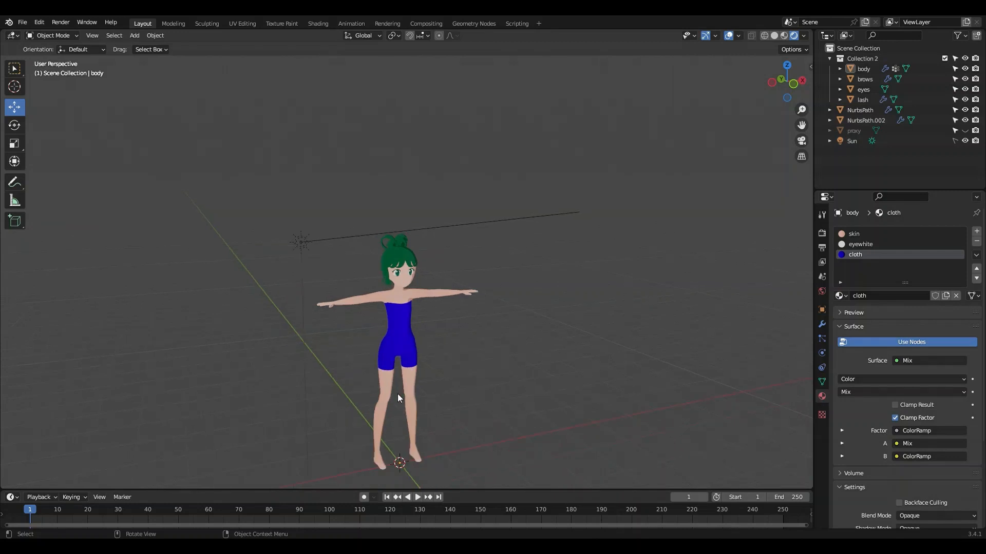
Inspect the finished character up close and at full length from the front, comparing solid shading with rendered shading
{"action": "scroll", "coordinate": [398, 396], "scroll_direction": "up", "scroll_amount": 5}
{"action": "scroll", "coordinate": [390, 397], "scroll_direction": "up", "scroll_amount": 1}
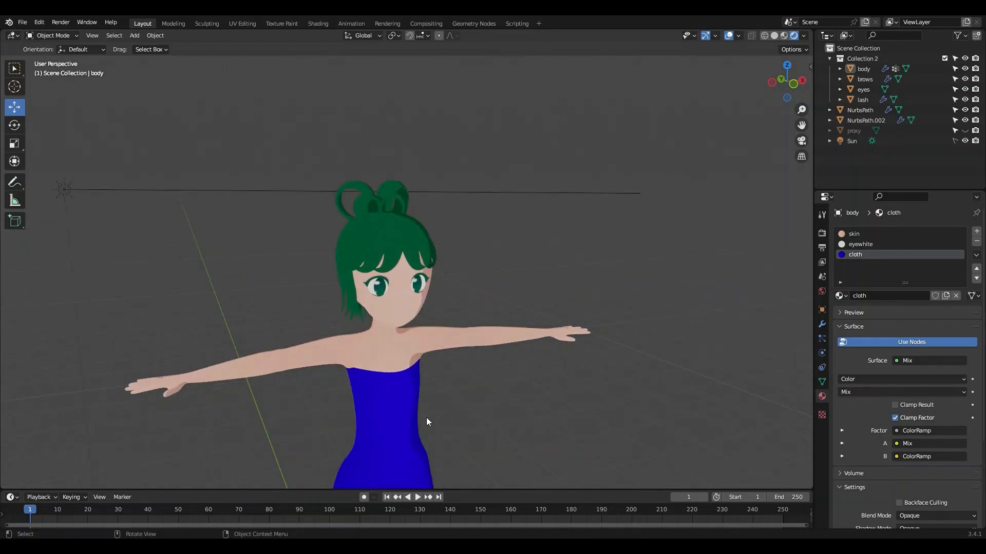
{"action": "scroll", "coordinate": [392, 418], "scroll_direction": "down", "scroll_amount": 4}
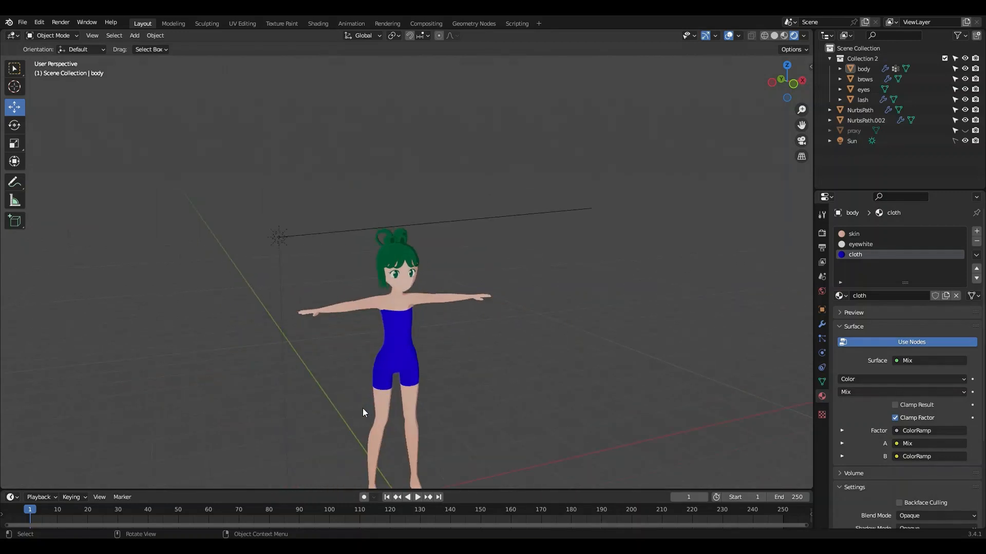
{"action": "middle_click_drag", "start_coordinate": [362, 407], "coordinate": [325, 402]}
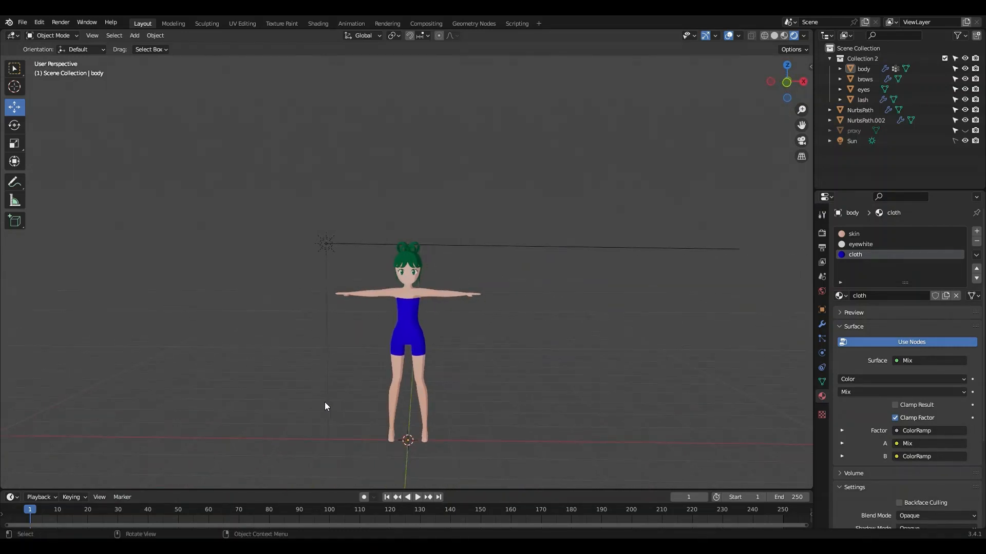
{"action": "scroll", "coordinate": [325, 396], "scroll_direction": "up", "scroll_amount": 5}
{"action": "left_click", "coordinate": [774, 36]}
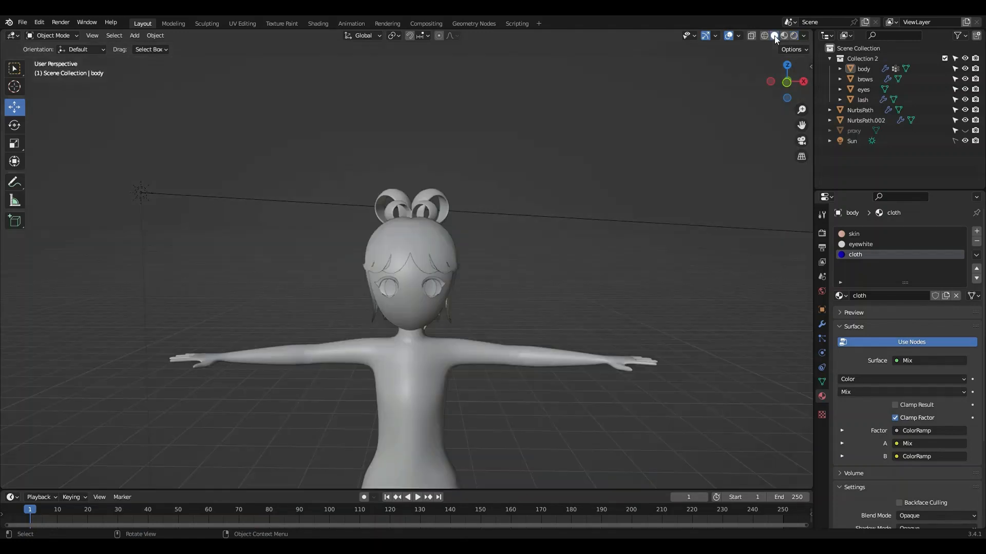
{"action": "scroll", "coordinate": [657, 247], "scroll_direction": "down", "scroll_amount": 6}
{"action": "left_click", "coordinate": [794, 35]}
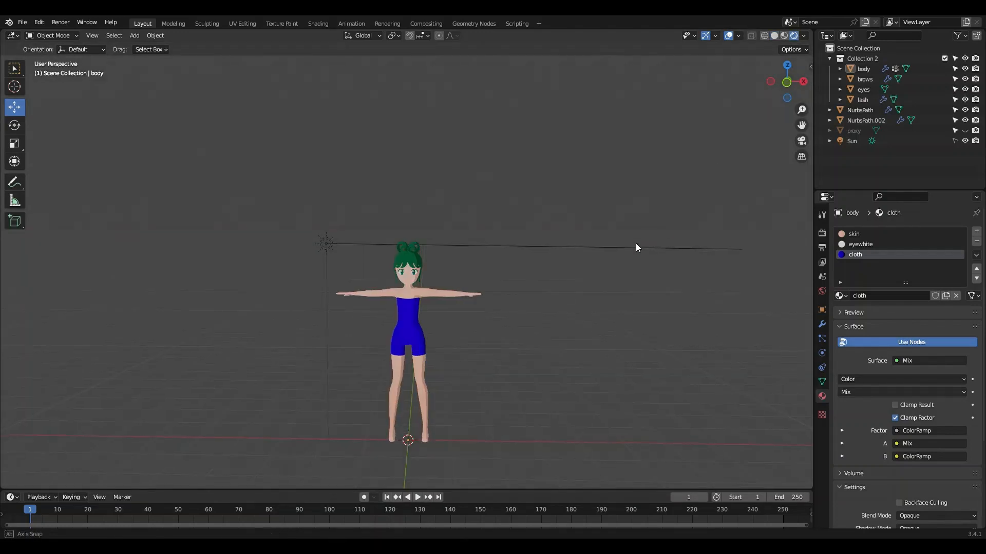
{"action": "mouse_move", "coordinate": [635, 244]}
{"action": "middle_mouse_down"}
{"action": "mouse_move", "coordinate": [494, 227]}
{"action": "mouse_move", "coordinate": [514, 248]}
{"action": "mouse_move", "coordinate": [639, 238]}
{"action": "middle_mouse_up"}
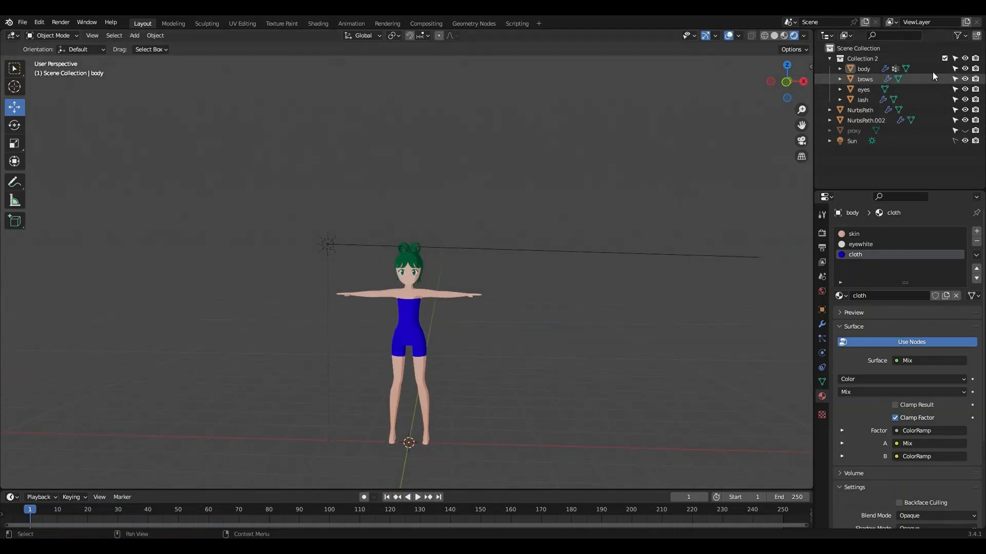